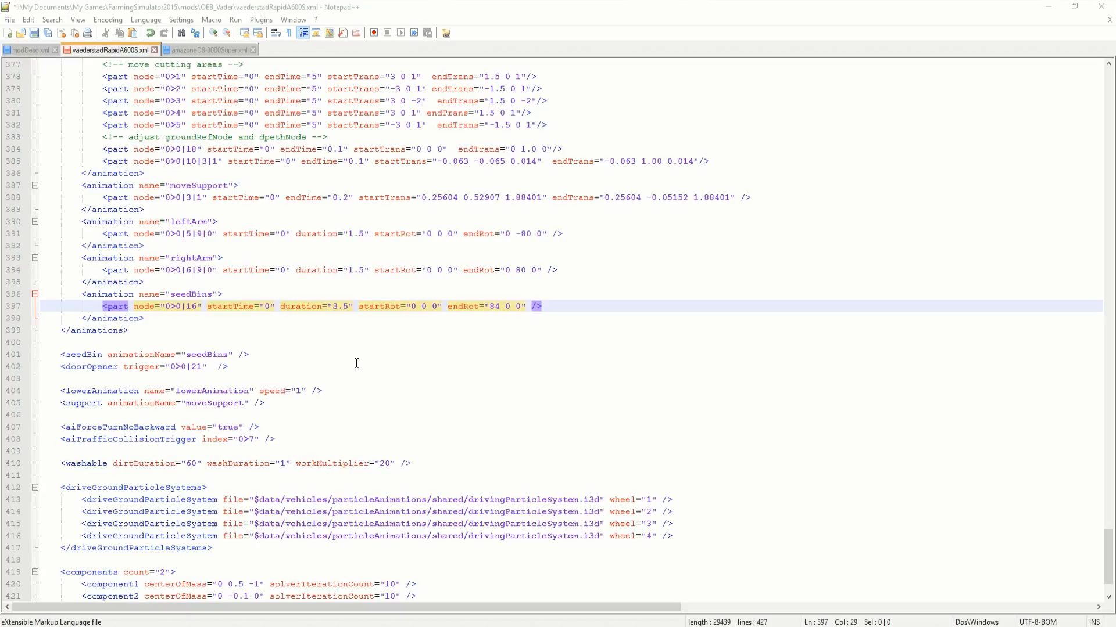
pyautogui.click(240, 307)
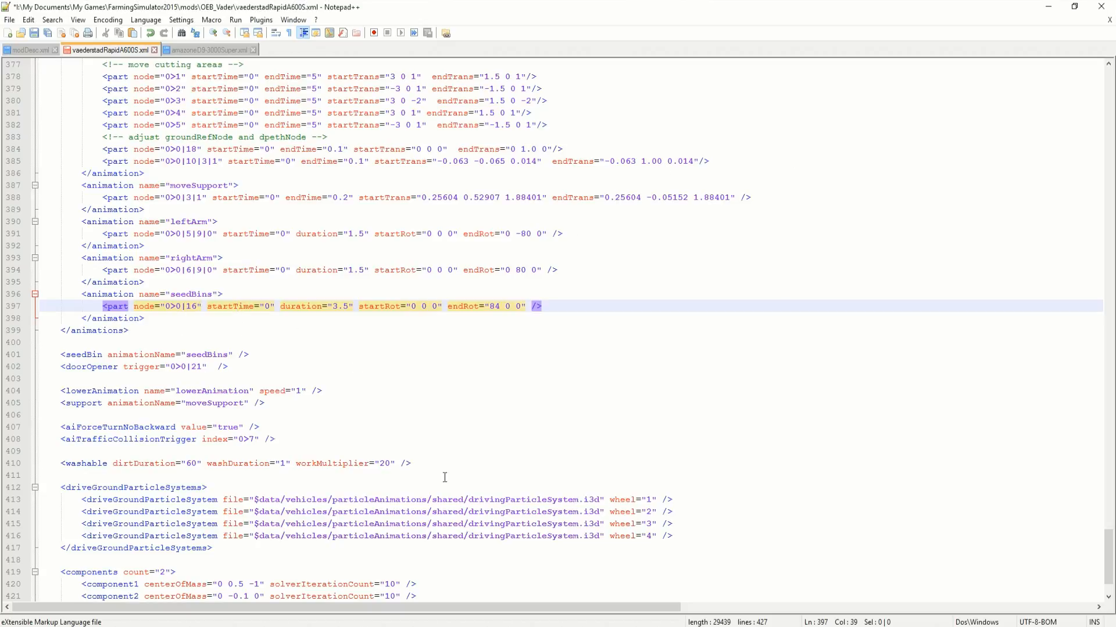
pyautogui.moveTo(698, 621)
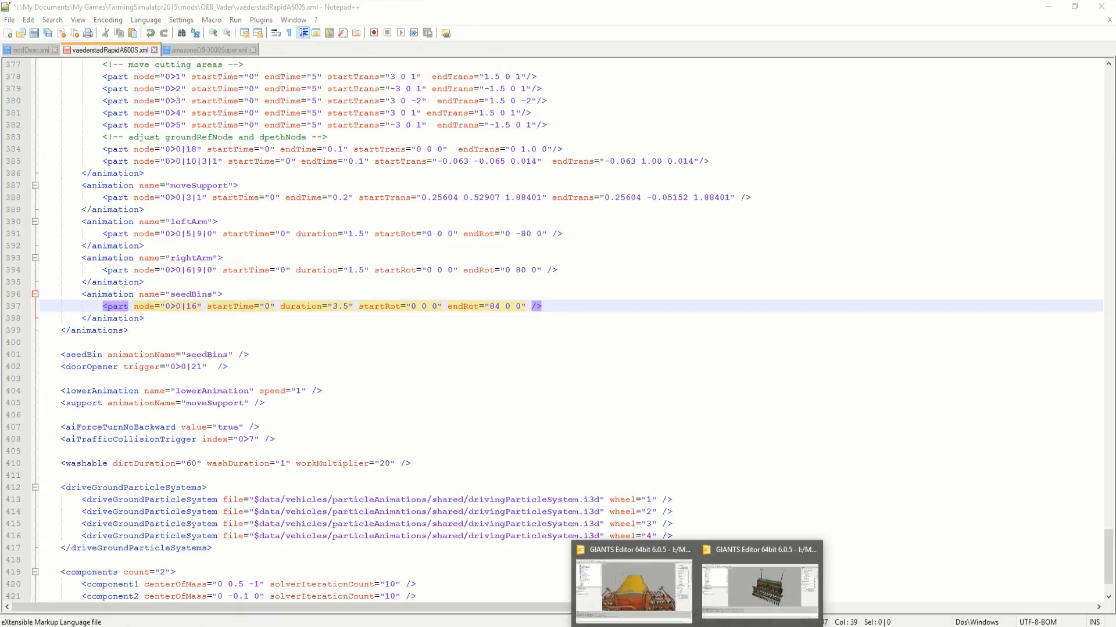
pyautogui.click(655, 581)
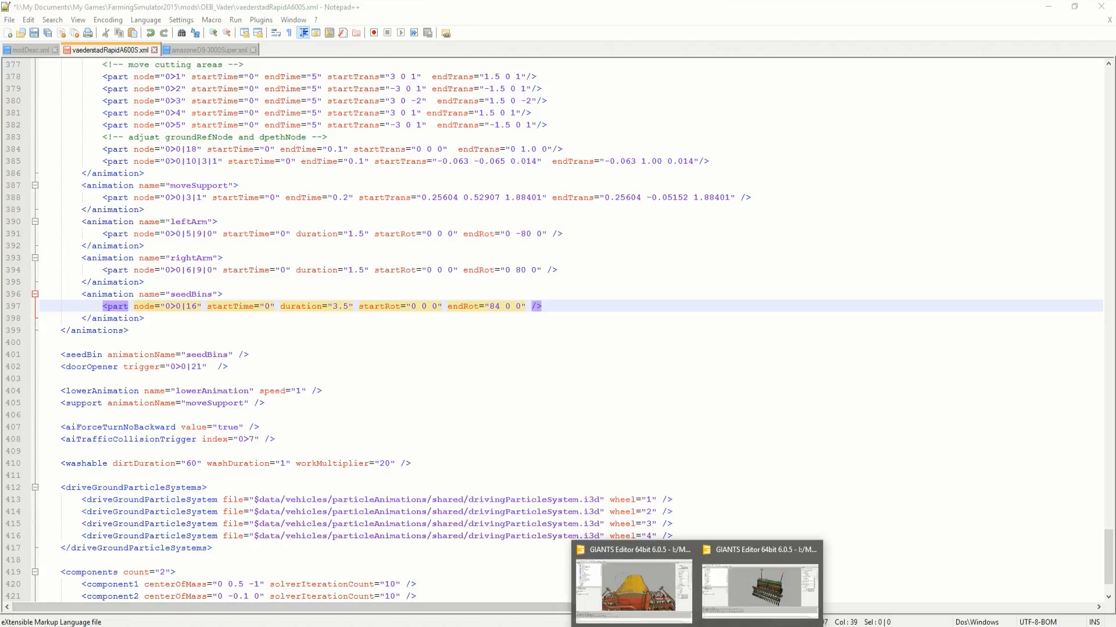
# Switch to Chrome, open the bookmarked LS Mods website and go to its Script Manual
pyautogui.click(172, 626)
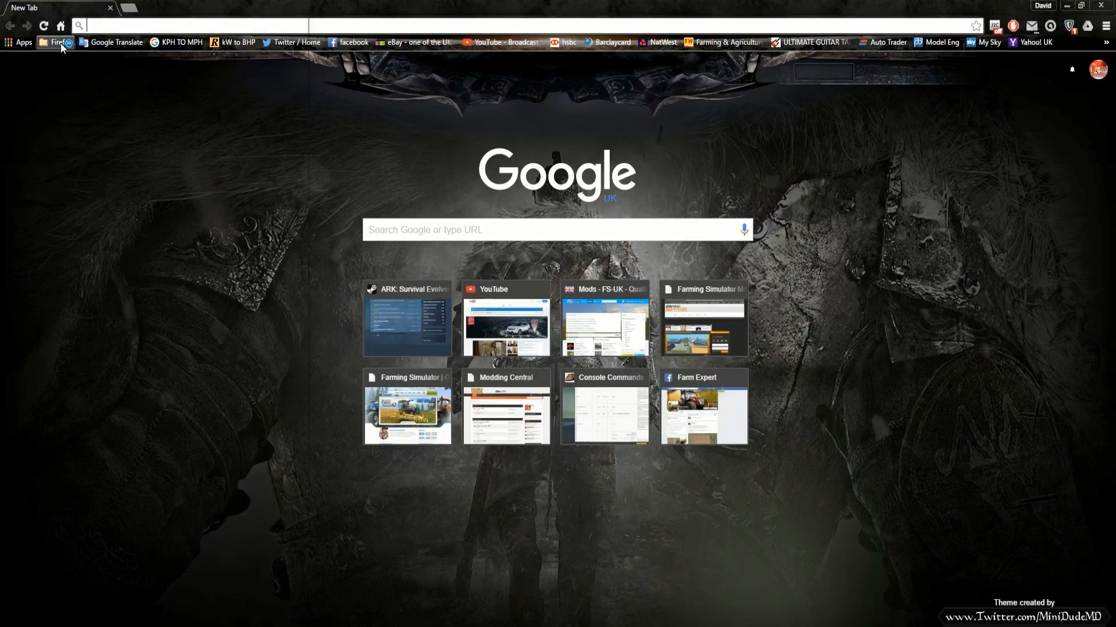
pyautogui.click(55, 42)
pyautogui.moveTo(236, 26)
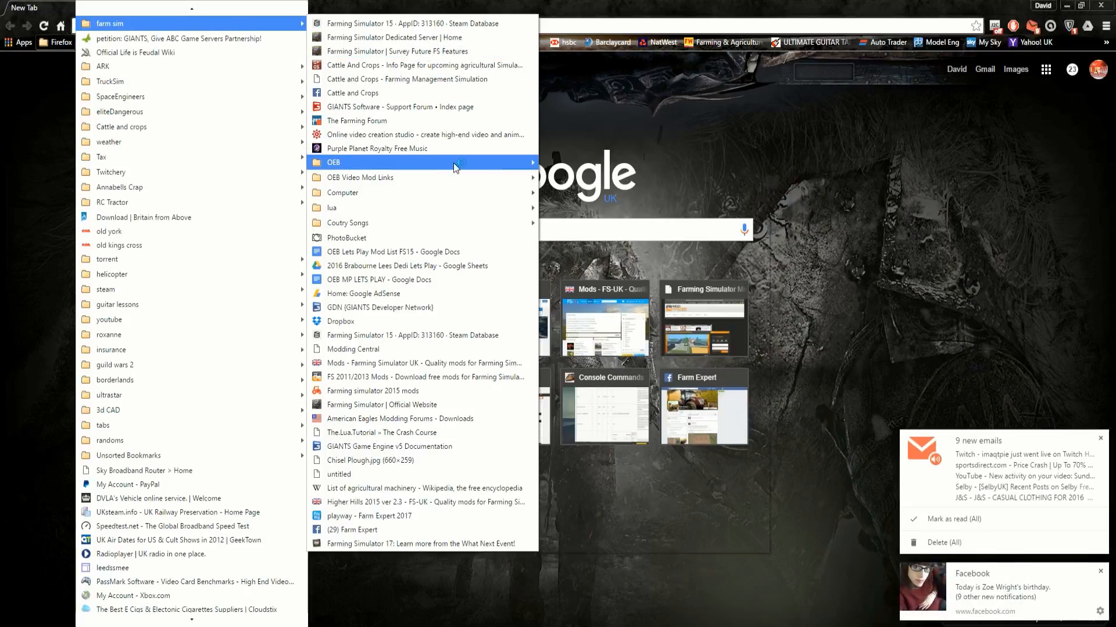
pyautogui.moveTo(456, 165)
pyautogui.click(654, 362)
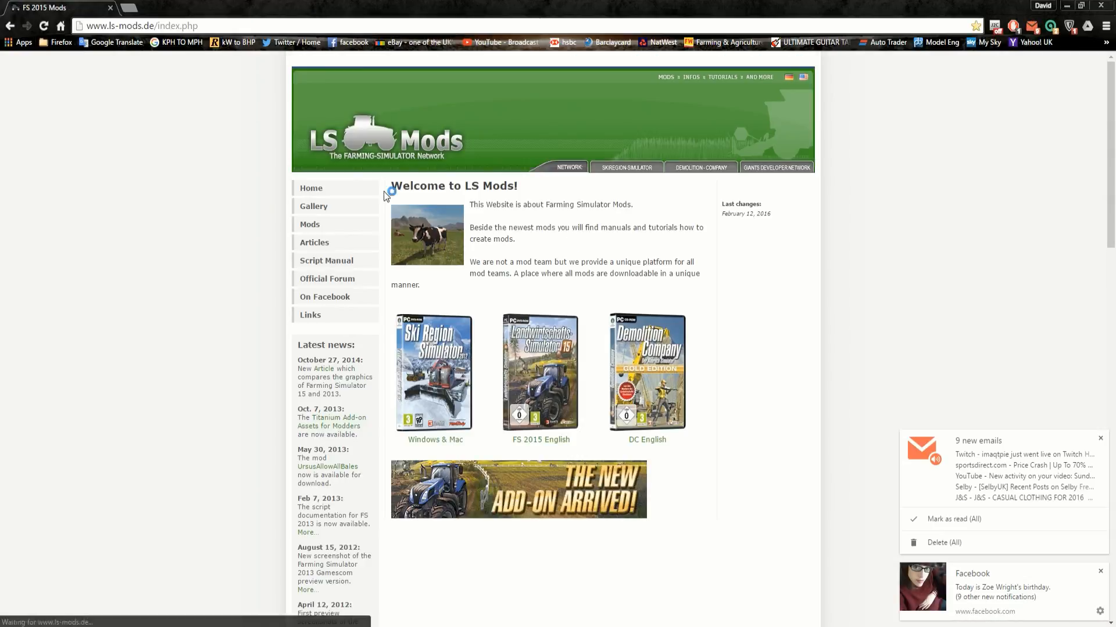
pyautogui.click(339, 260)
# Find AnimatedVehicle.lua among the vehicle specializations in the script documentation and open it
pyautogui.scroll(-13, 515, 397)
pyautogui.scroll(-15, 517, 398)
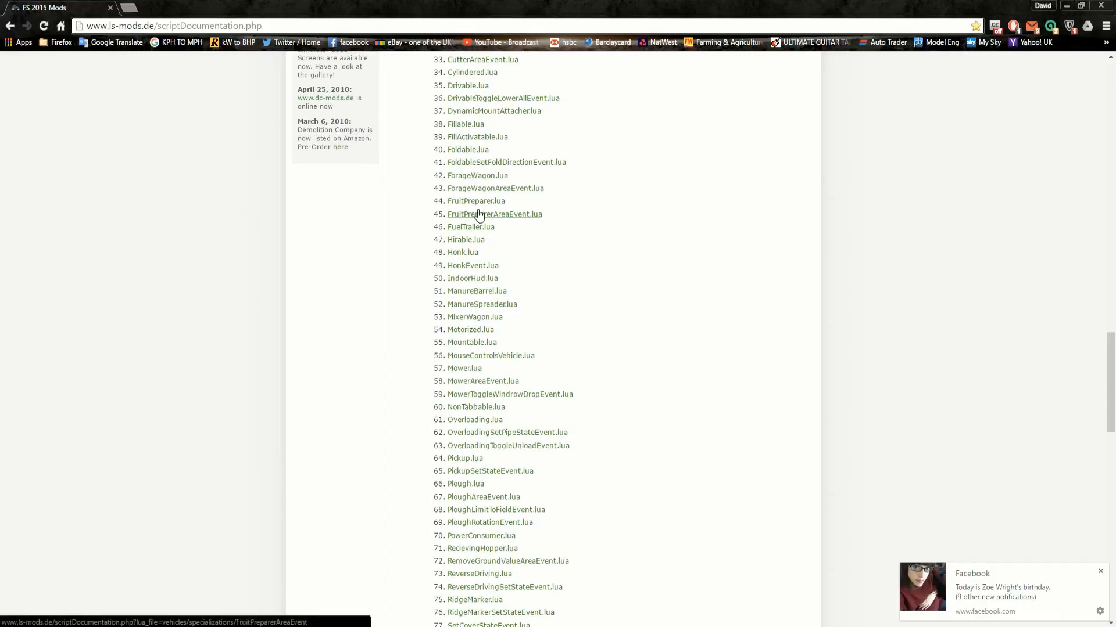
pyautogui.scroll(2, 514, 222)
pyautogui.scroll(3, 486, 218)
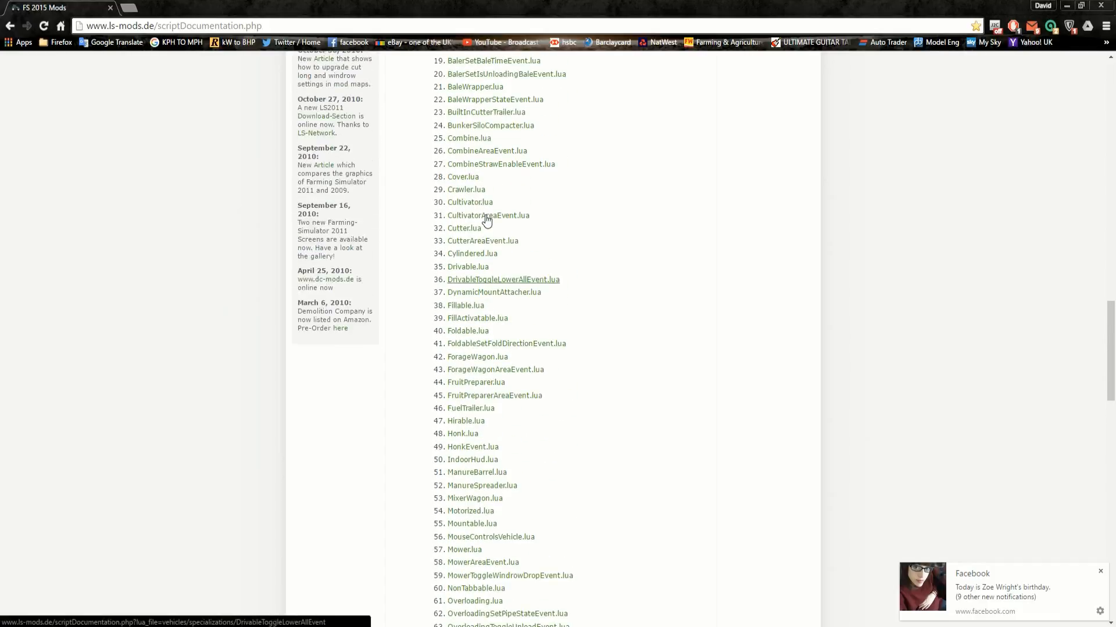
pyautogui.scroll(2, 487, 198)
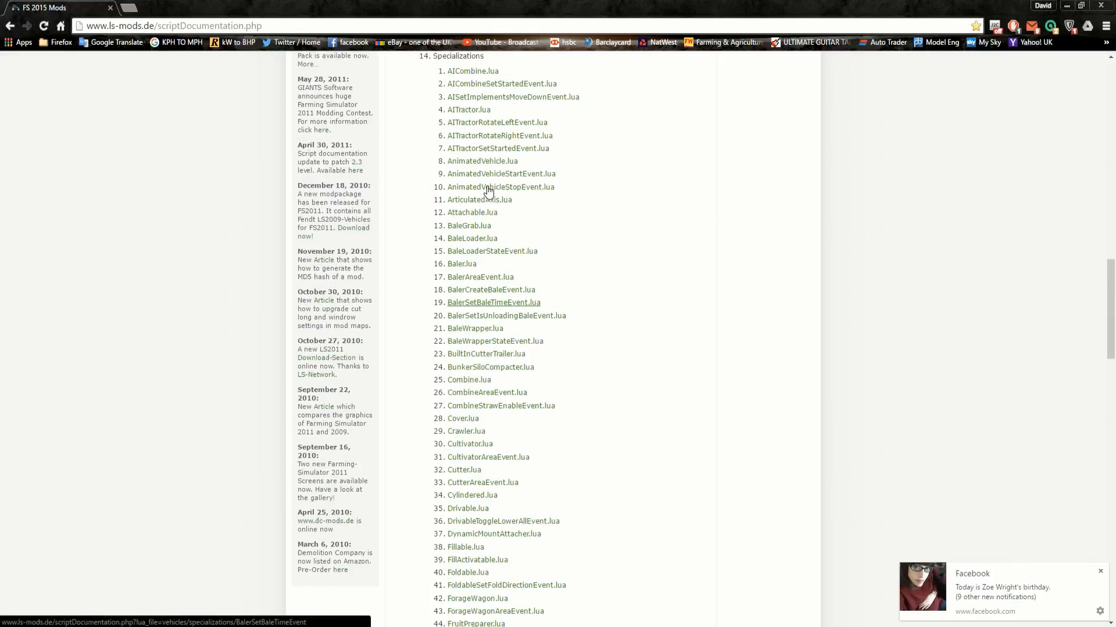
pyautogui.click(489, 169)
# Look up the startScale attribute in the AnimatedVehicle script and add startScale after endRot in the seedBins part line in Notepad++
pyautogui.scroll(-7, 488, 325)
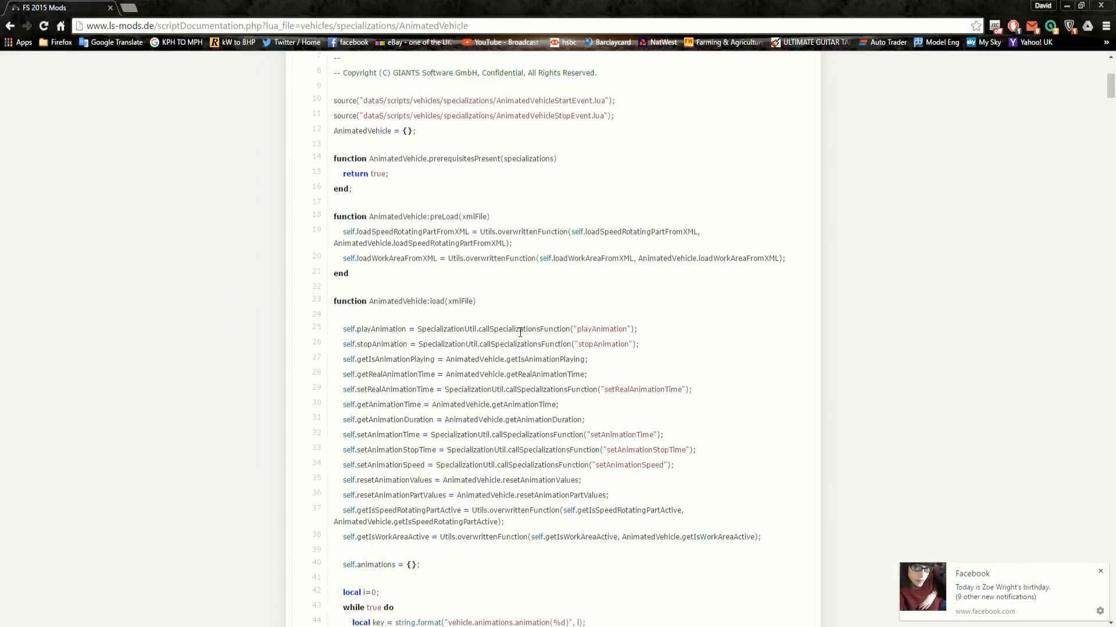
pyautogui.scroll(-10, 493, 441)
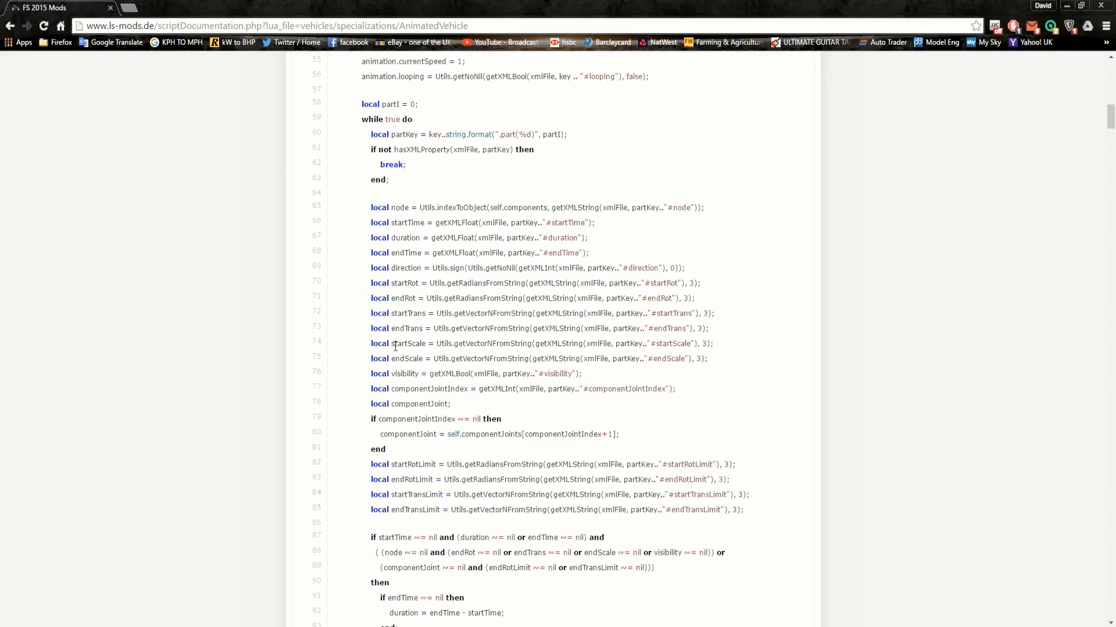
pyautogui.doubleClick(405, 346)
pyautogui.click(1066, 6)
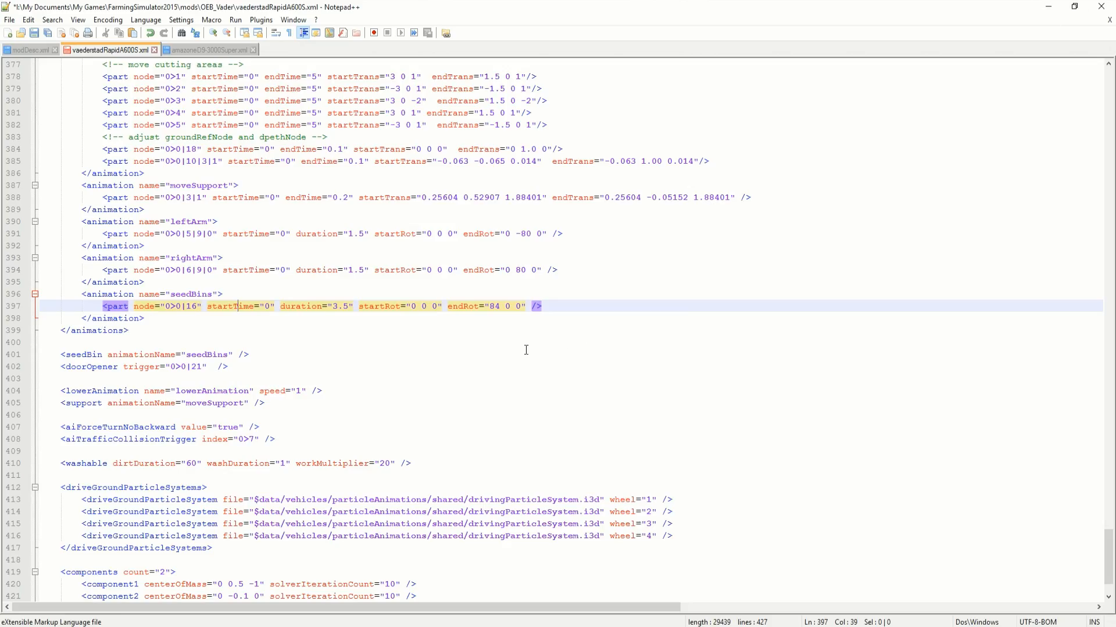
pyautogui.click(529, 306)
pyautogui.write('startScale')
# Copy the startRot and endRot attributes of the seedBins part and paste them directly after startScale
pyautogui.click(359, 308)
pyautogui.doubleClick(358, 309)
pyautogui.click(358, 309)
pyautogui.moveTo(358, 309); pyautogui.dragTo(527, 317)
pyautogui.hotkey('ctrl', 'c')
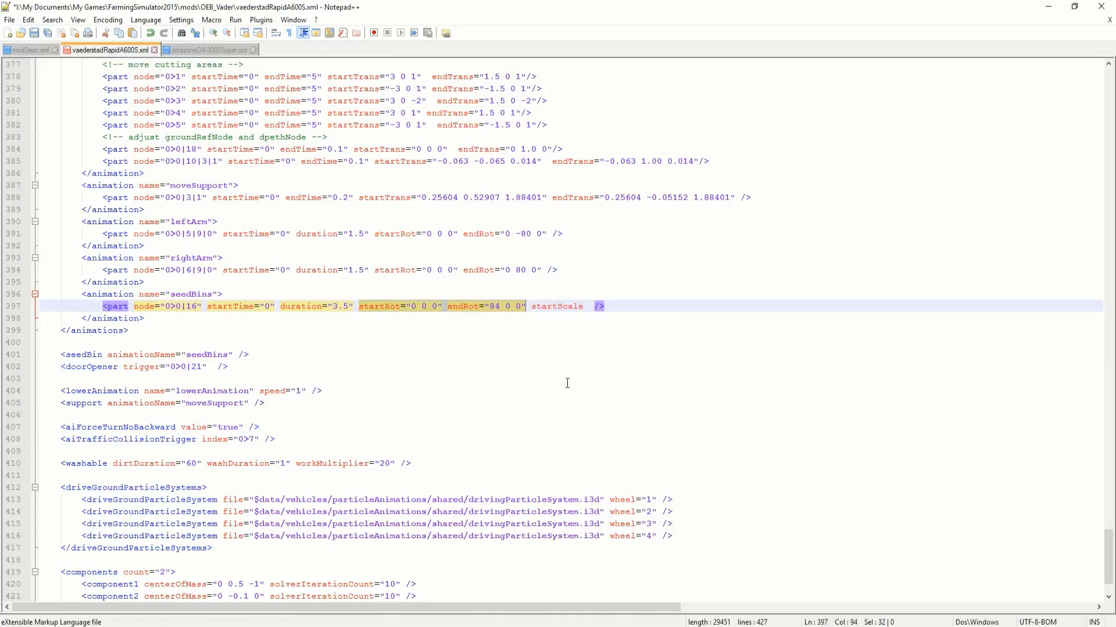
pyautogui.click(585, 307)
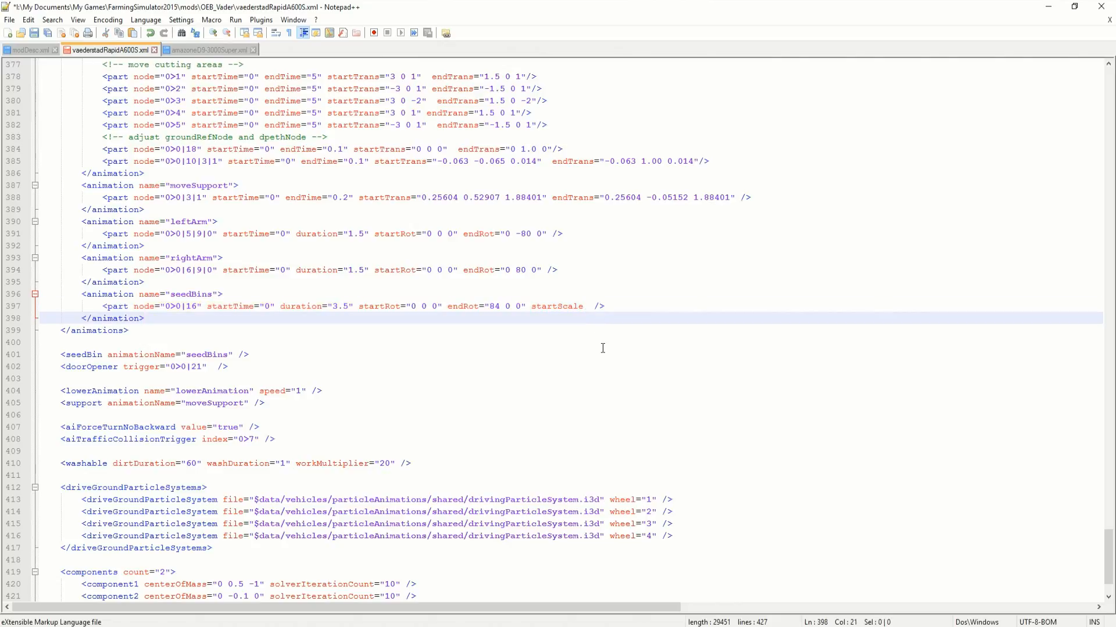
pyautogui.hotkey('ctrl', 'v')
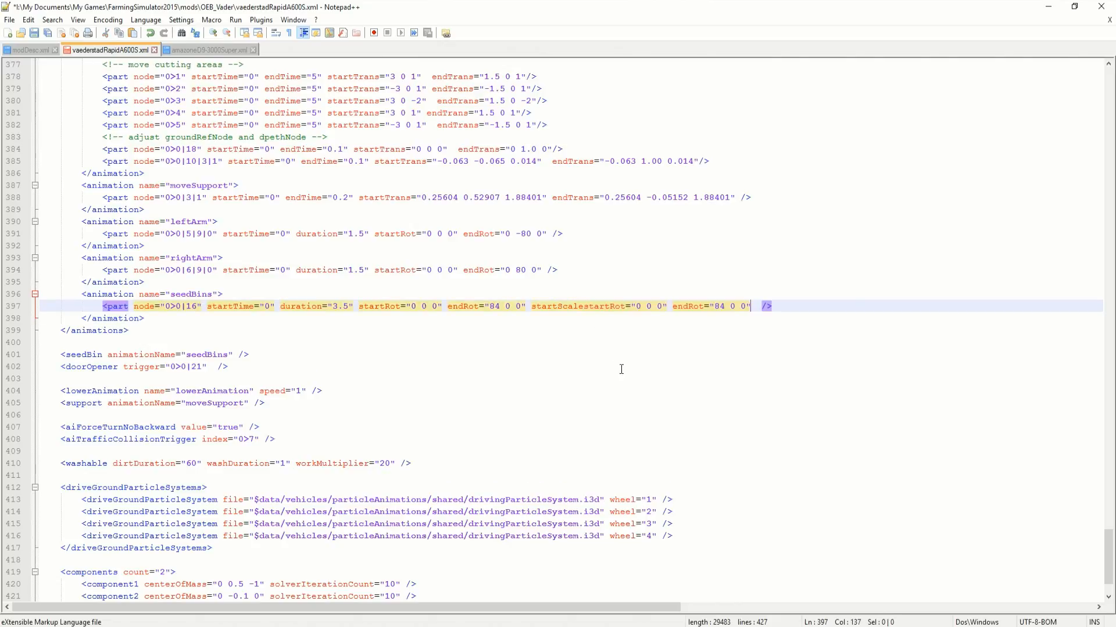
# Delete the pasted startRot name so the seedBins part line reads startScale="0 0 0"
pyautogui.doubleClick(570, 308)
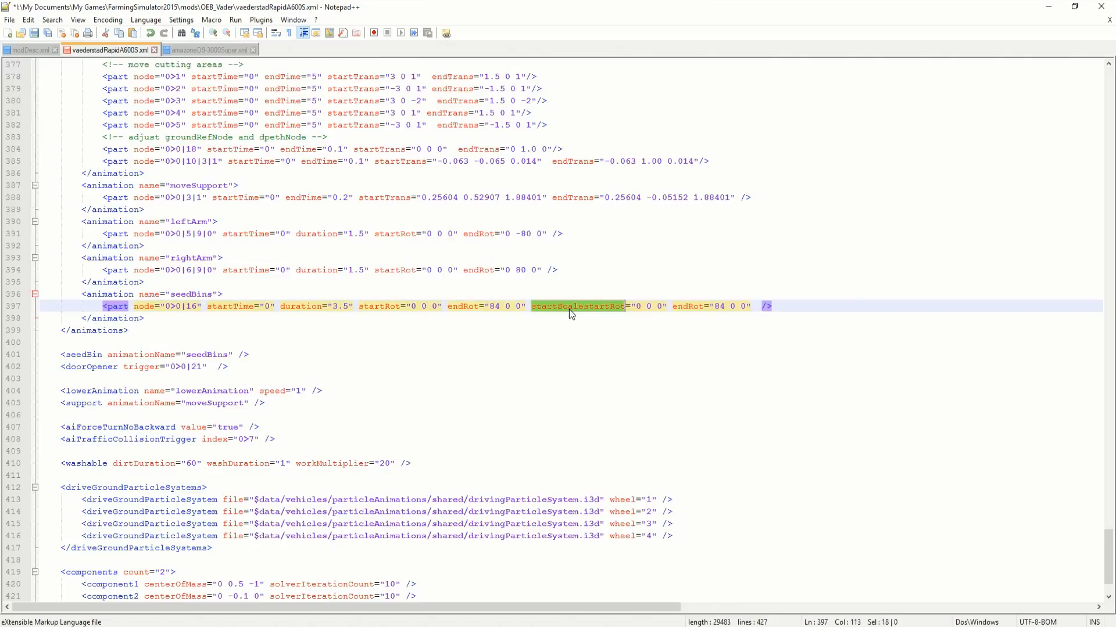
pyautogui.click(582, 342)
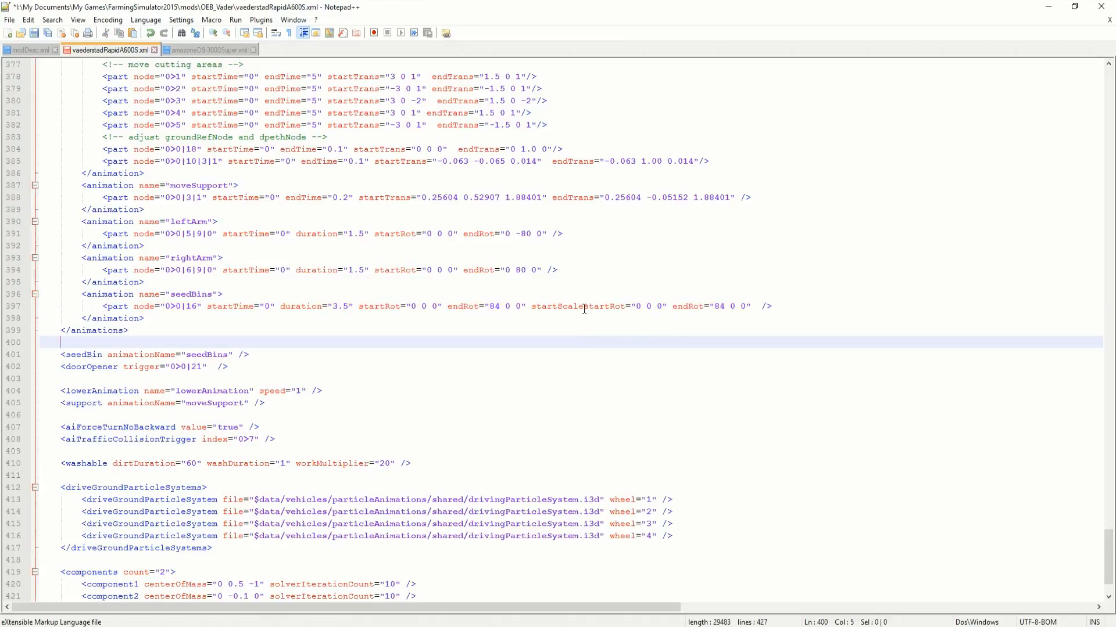
pyautogui.moveTo(584, 307); pyautogui.dragTo(625, 306)
pyautogui.press('Delete')
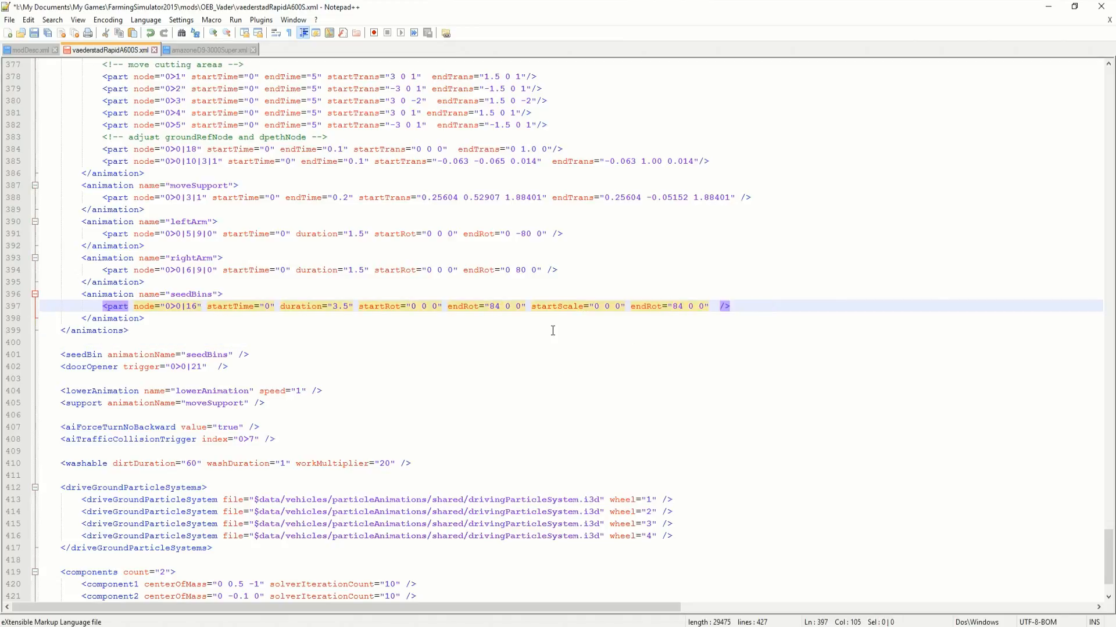
# Copy the endScale attribute name from the AnimatedVehicle script and replace the second endRot name in the seedBins part with it
pyautogui.doubleClick(555, 307)
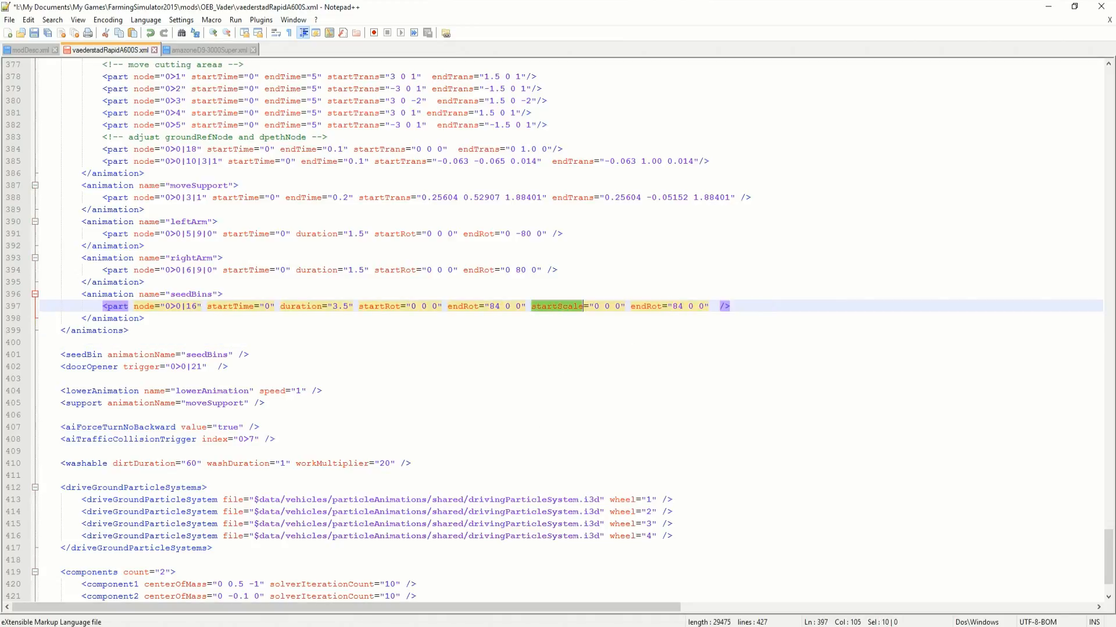
pyautogui.hotkey('alt', 'Tab')
pyautogui.doubleClick(415, 357)
pyautogui.hotkey('ctrl', 'c')
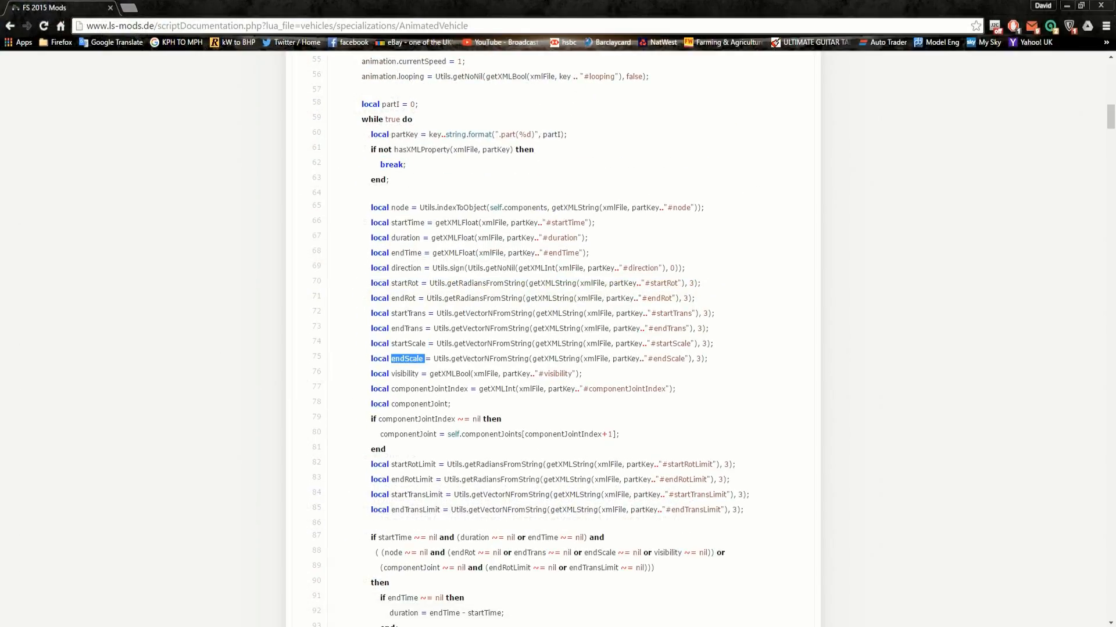
pyautogui.hotkey('alt', 'Tab')
pyautogui.doubleClick(648, 307)
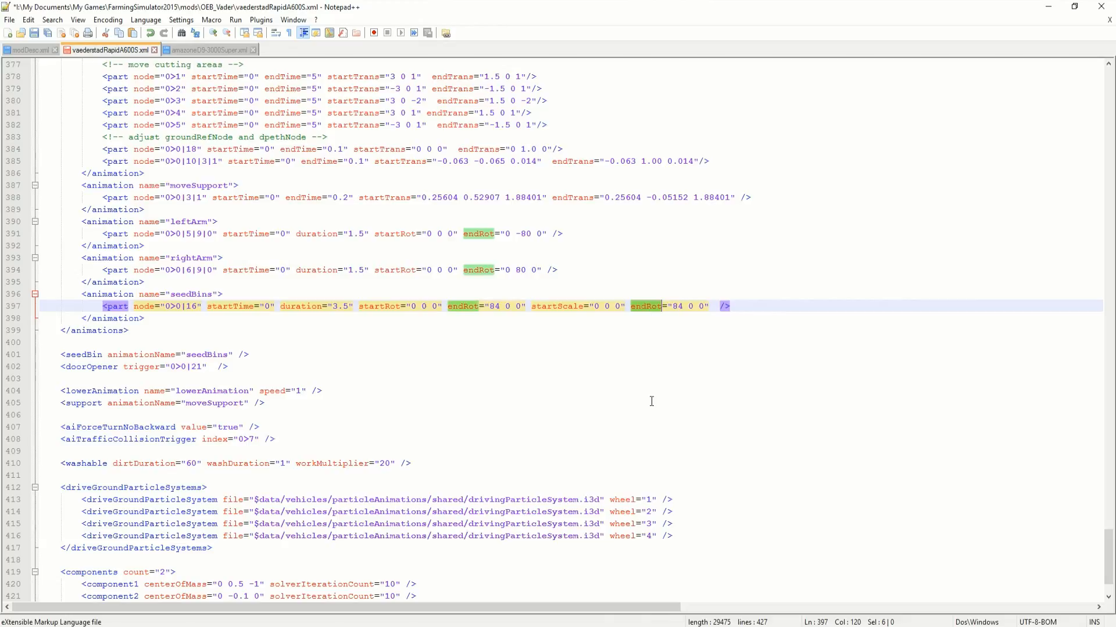
pyautogui.hotkey('ctrl', 'v')
pyautogui.press('BackSpace')
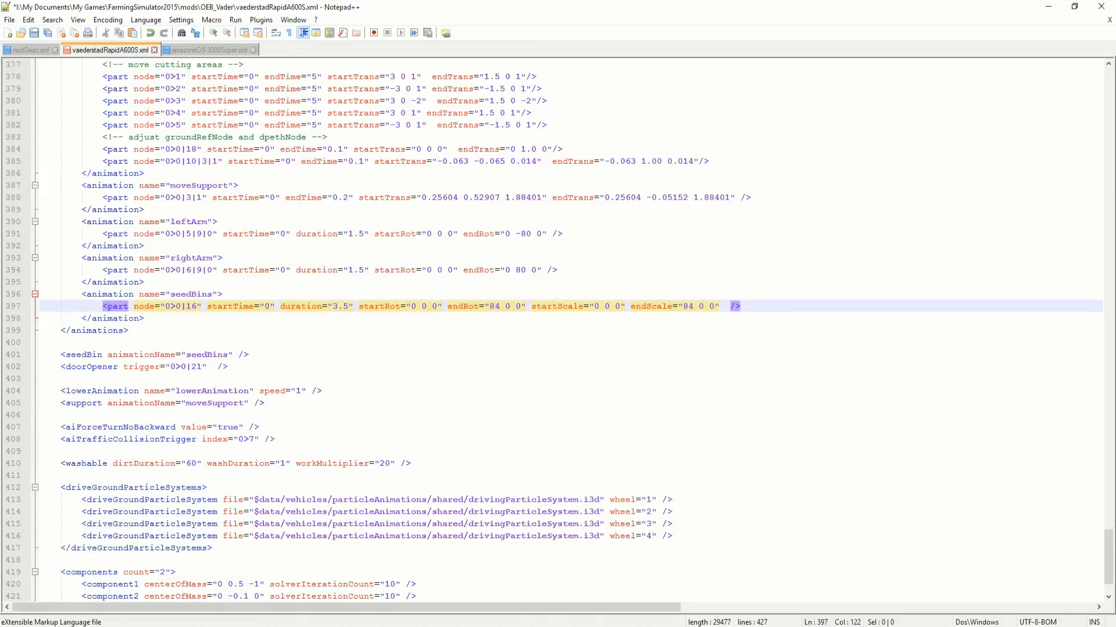
# Switch to the GIANTS Editor window showing amazoneD9-3000Super.i3d and maximize it
pyautogui.moveTo(697, 626)
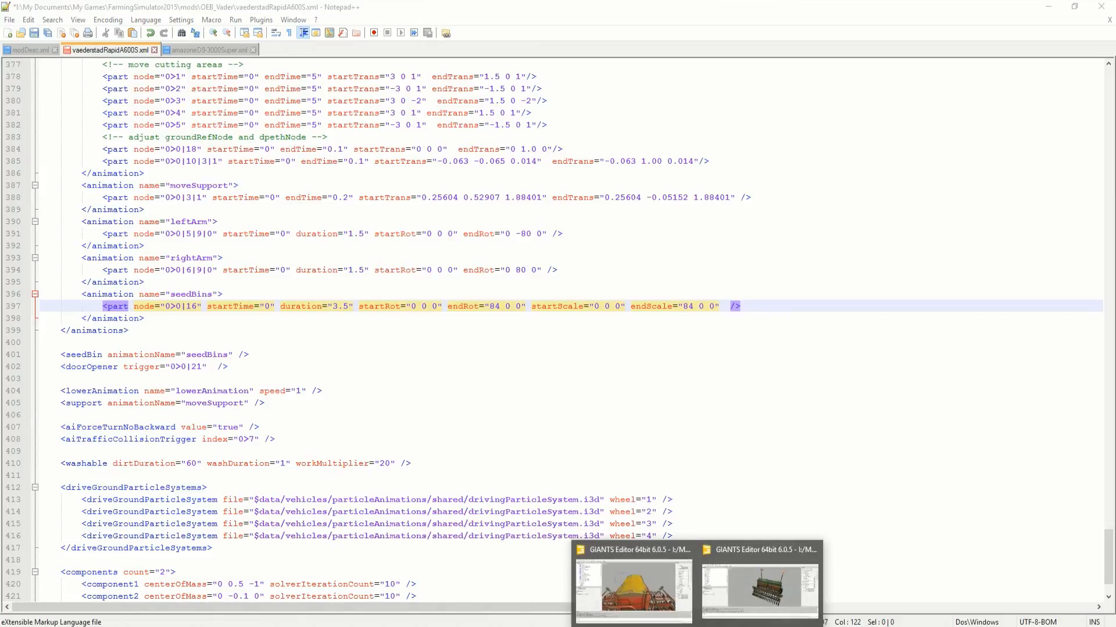
pyautogui.moveTo(731, 613)
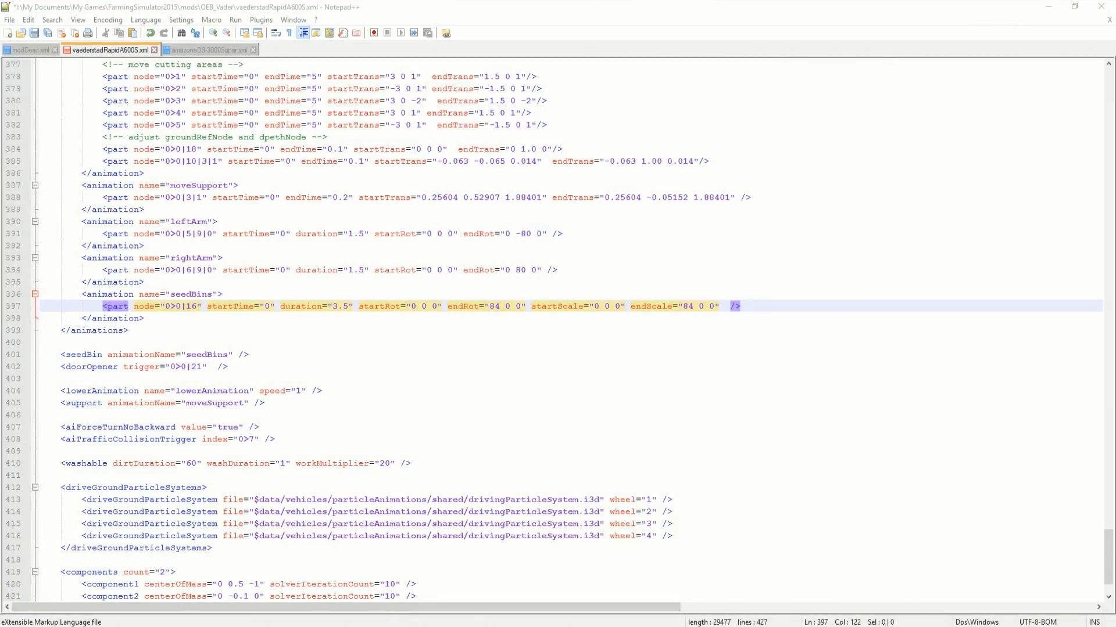
pyautogui.moveTo(0, 168); pyautogui.dragTo(388, 128)
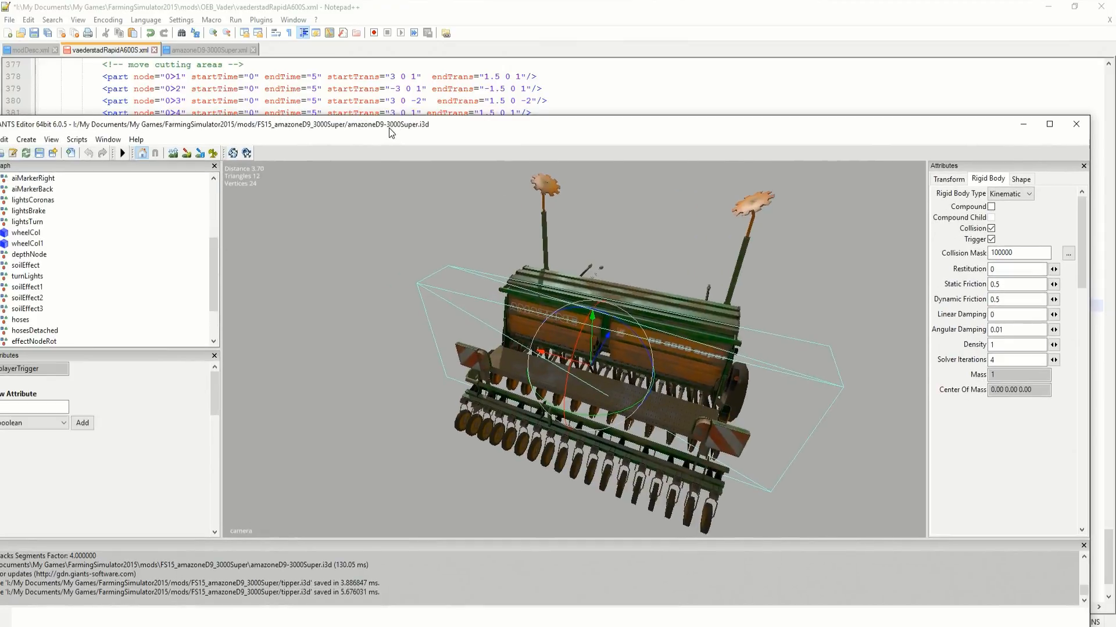
pyautogui.doubleClick(389, 128)
# Expand amazone_vis in the scenegraph and select the seed hopper lid node amazone_vis.001
pyautogui.click(56, 234)
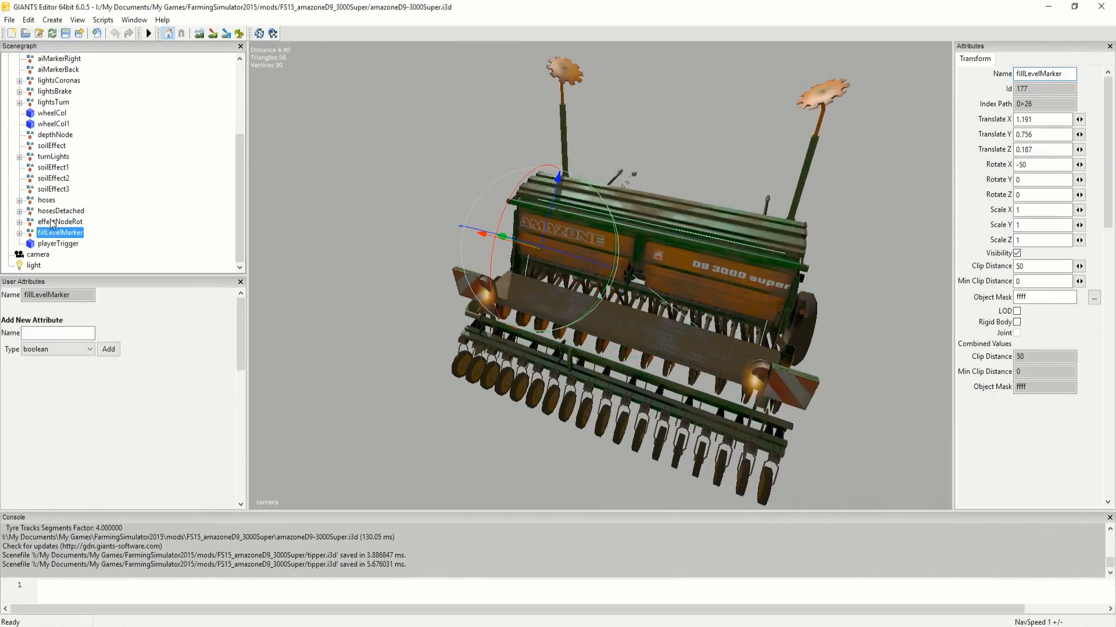
pyautogui.scroll(2, 57, 114)
pyautogui.click(57, 113)
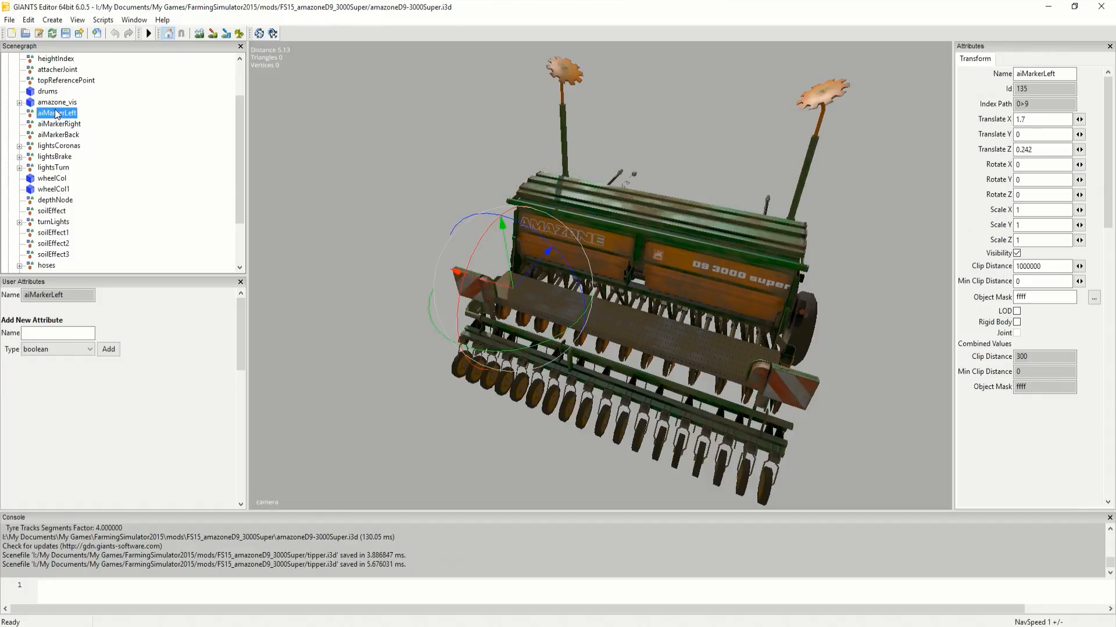
pyautogui.click(51, 103)
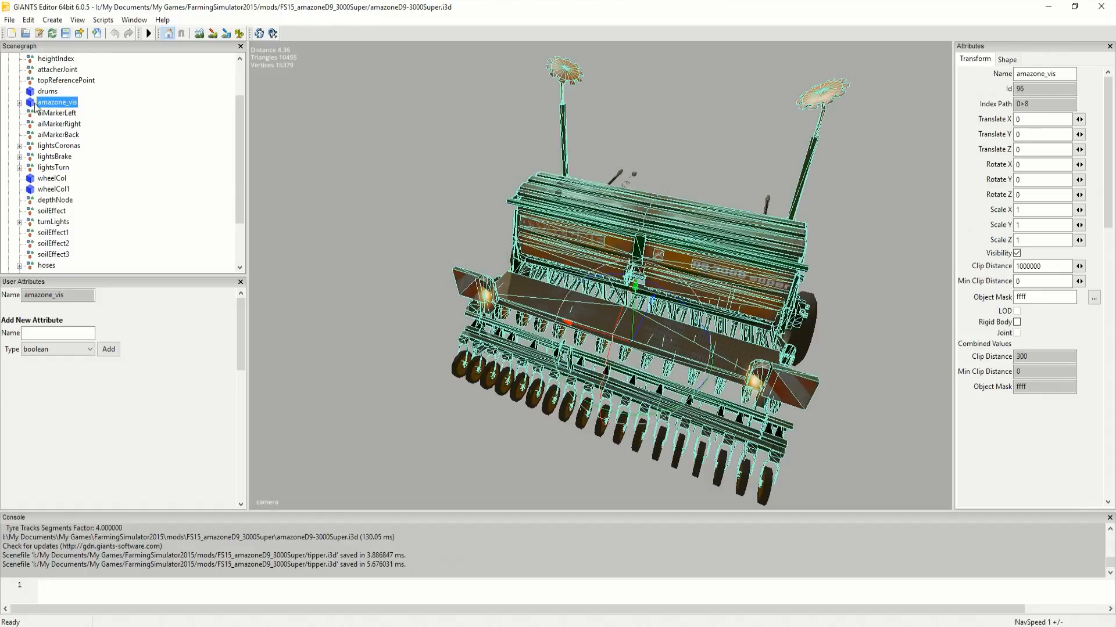
pyautogui.click(19, 103)
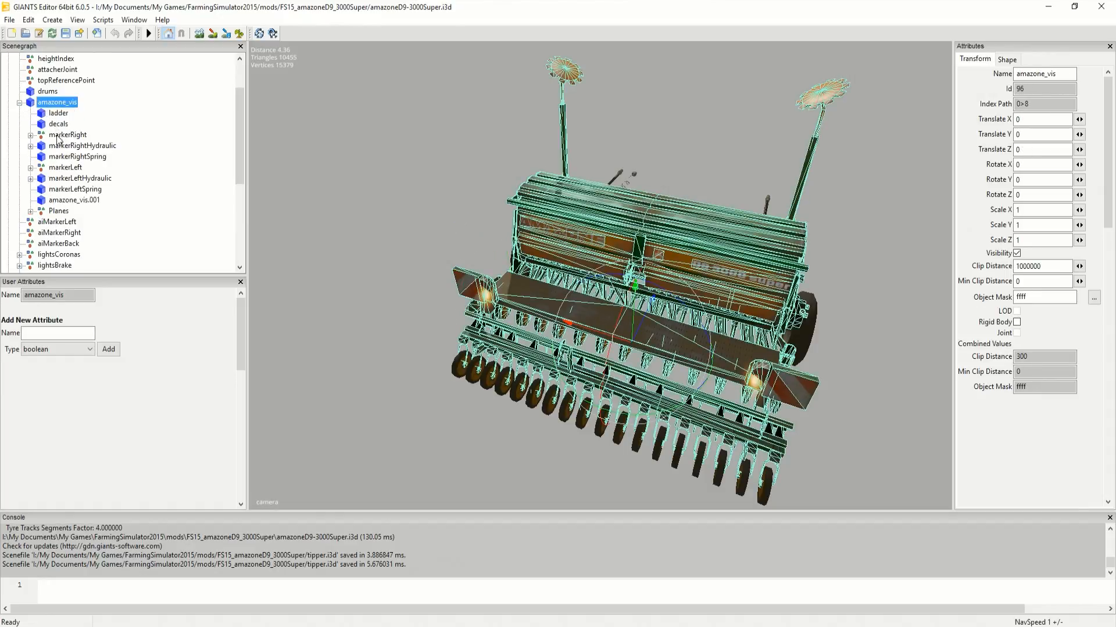
pyautogui.click(68, 201)
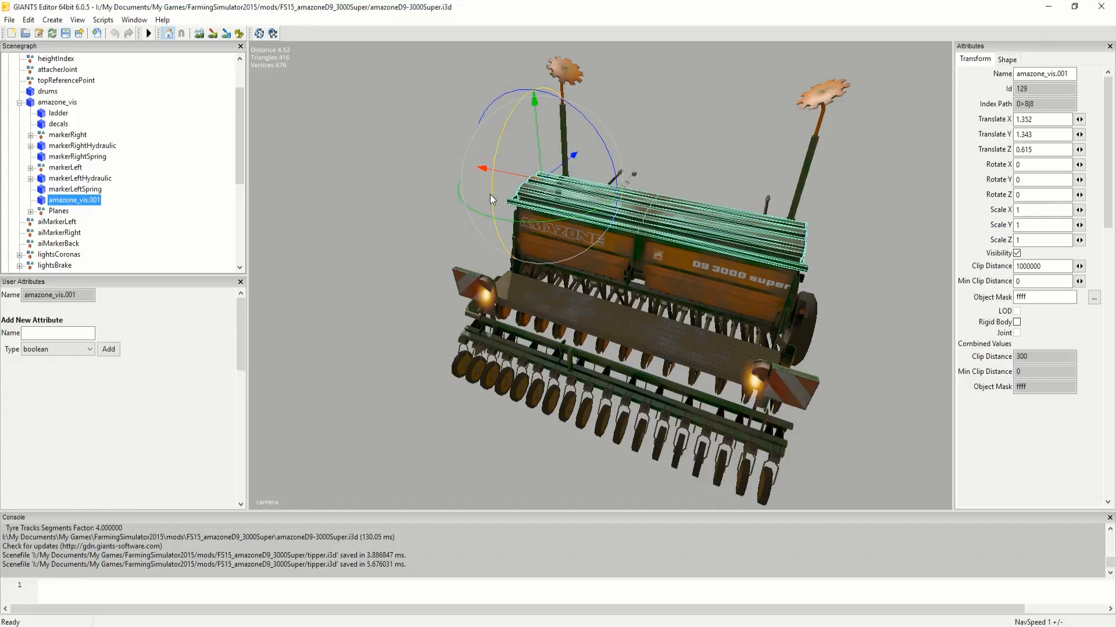
# Rotate the hopper lid open to about 86.4 degrees on X, then close this editor window and return to Notepad++
pyautogui.moveTo(490, 194); pyautogui.dragTo(543, 97)
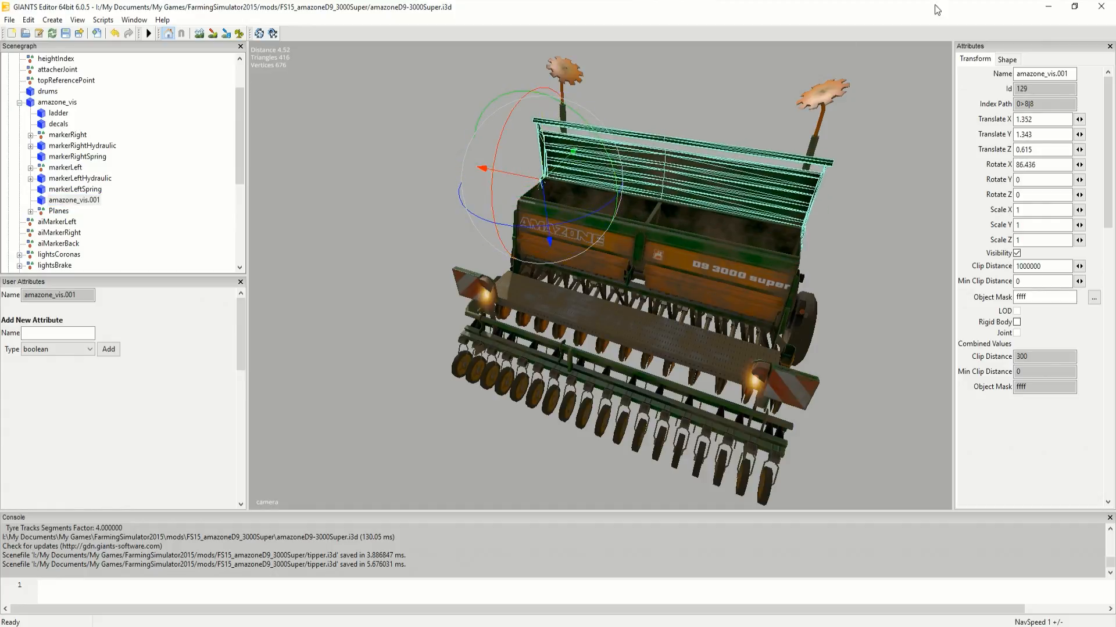
pyautogui.click(1100, 7)
pyautogui.click(645, 324)
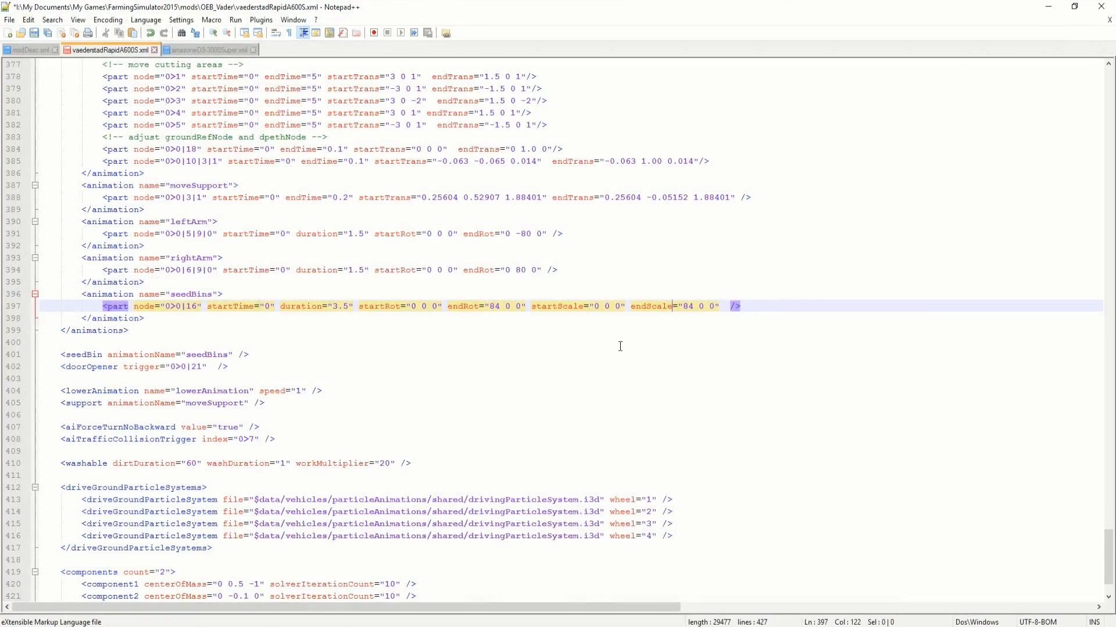
# In the GIANTS Editor with vaederstadRapidA600S.i3d, set the transform node's Rotate Z to 0 and return to Notepad++
pyautogui.click(699, 625)
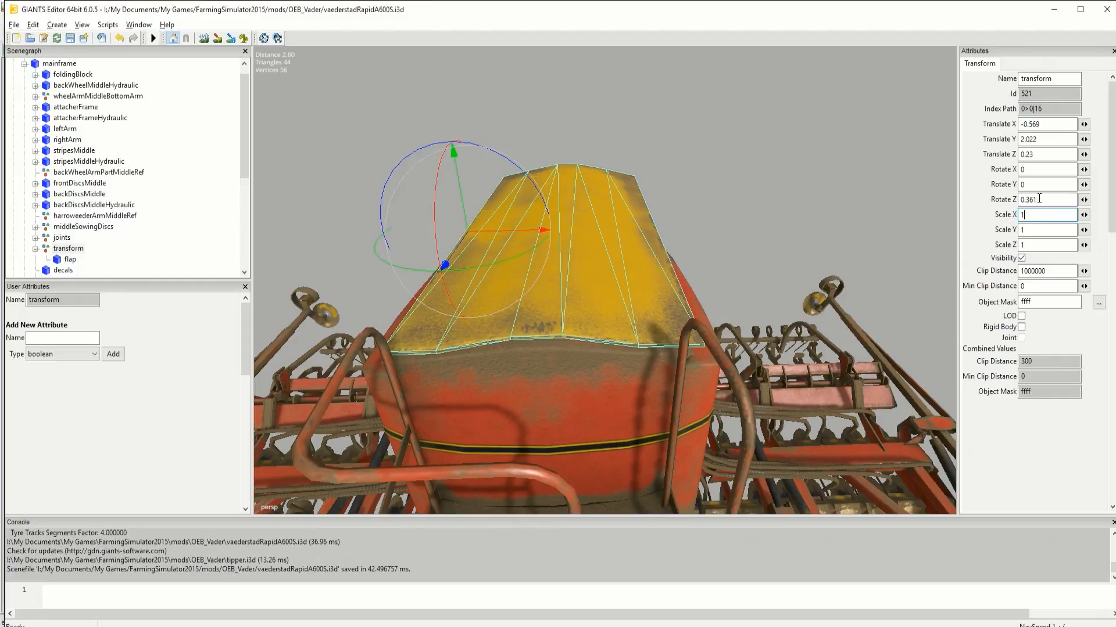
pyautogui.moveTo(1040, 199); pyautogui.dragTo(1013, 206)
pyautogui.write('0')
pyautogui.press('Return')
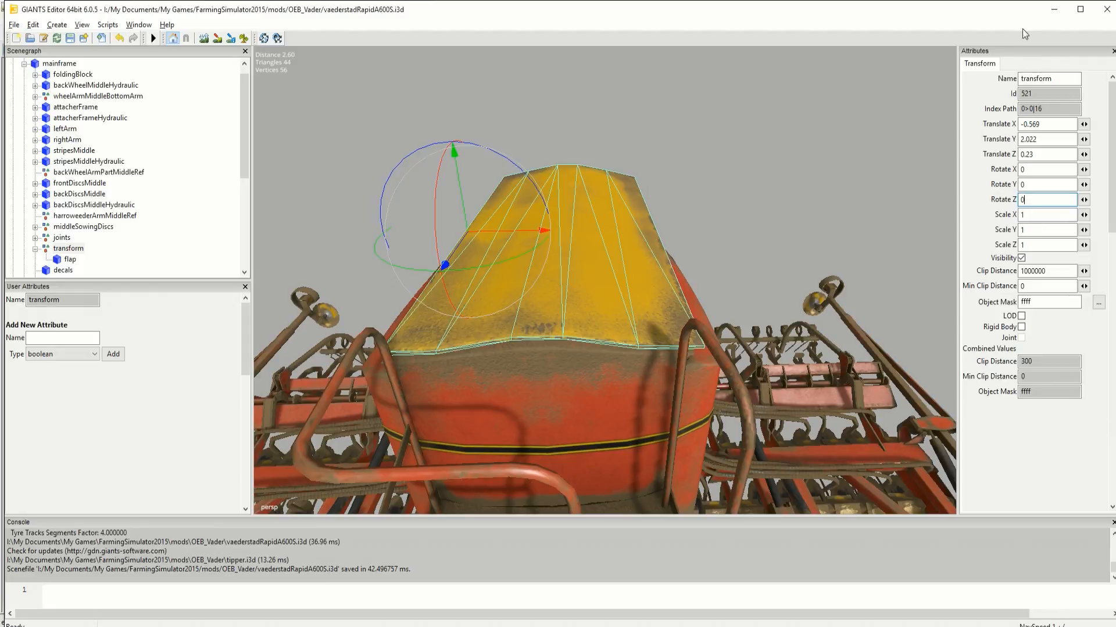
pyautogui.click(1053, 10)
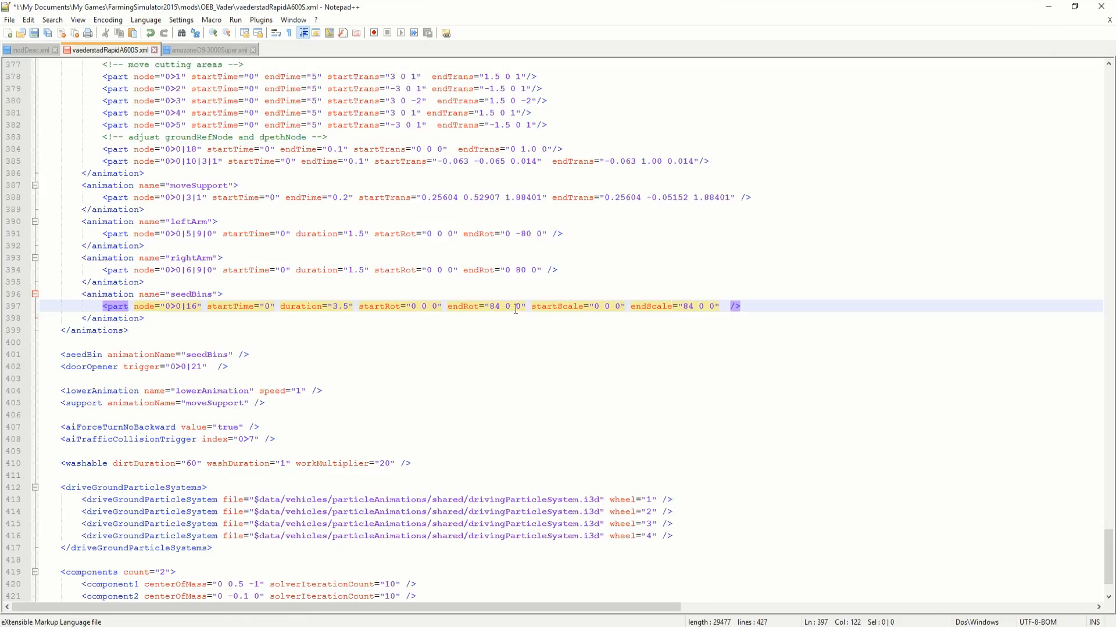
# Set startScale to 1 1 1 in the seedBins part line and duplicate that line directly below it
pyautogui.moveTo(594, 307); pyautogui.dragTo(617, 309)
pyautogui.write('1 1 1')
pyautogui.moveTo(739, 296); pyautogui.dragTo(745, 301)
pyautogui.hotkey('ctrl', 'c')
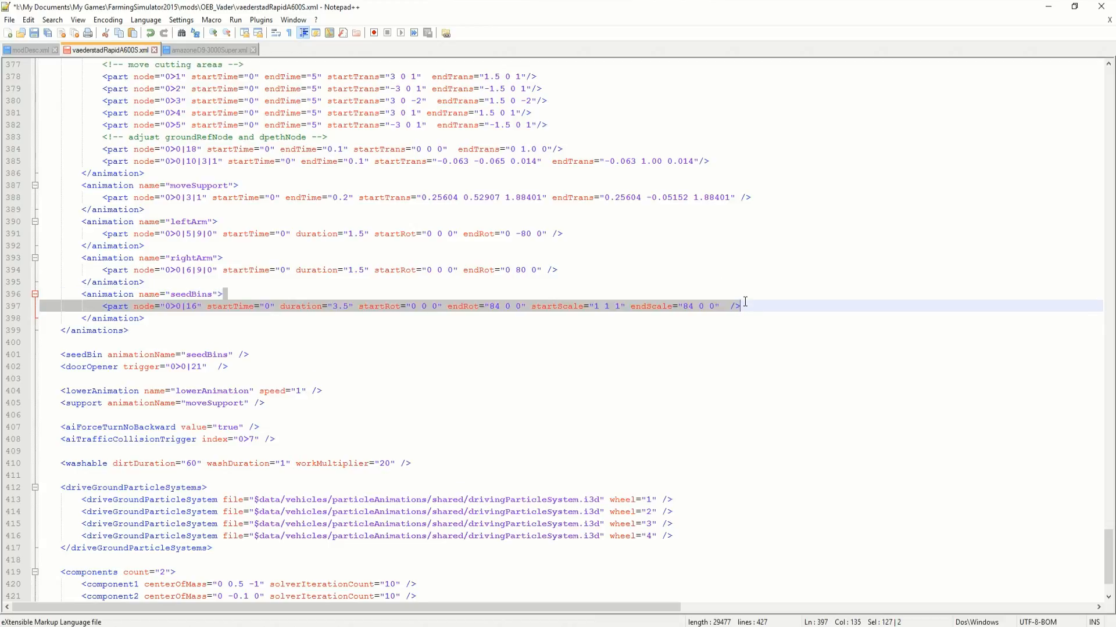
pyautogui.click(744, 301)
pyautogui.hotkey('ctrl', 'v')
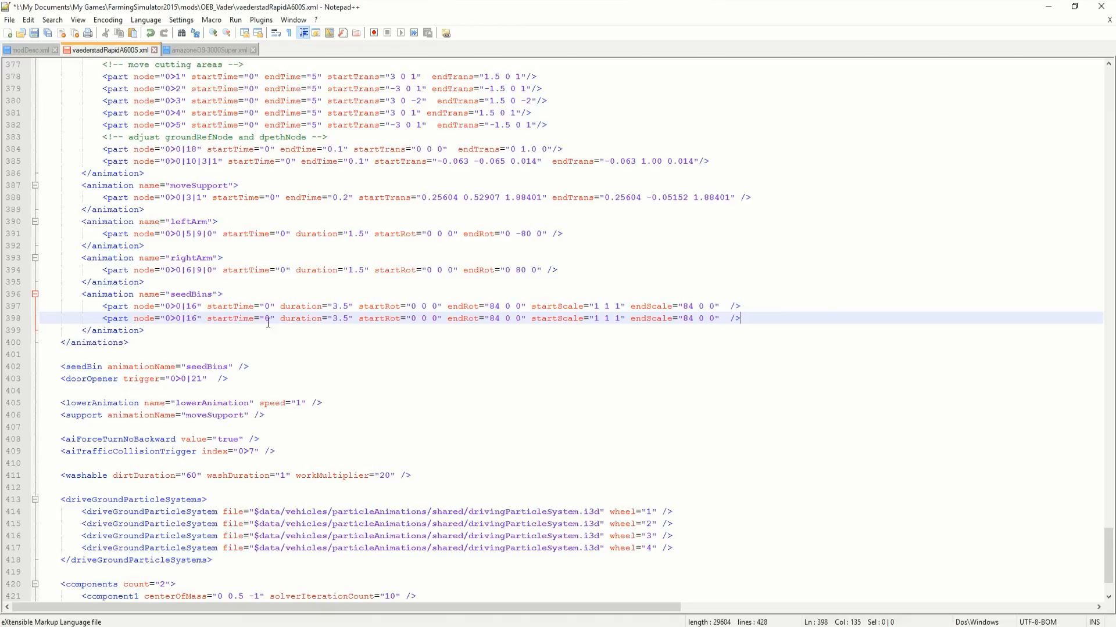
# Set the duration of the first seedBins part to 1.25
pyautogui.moveTo(333, 306); pyautogui.dragTo(350, 307)
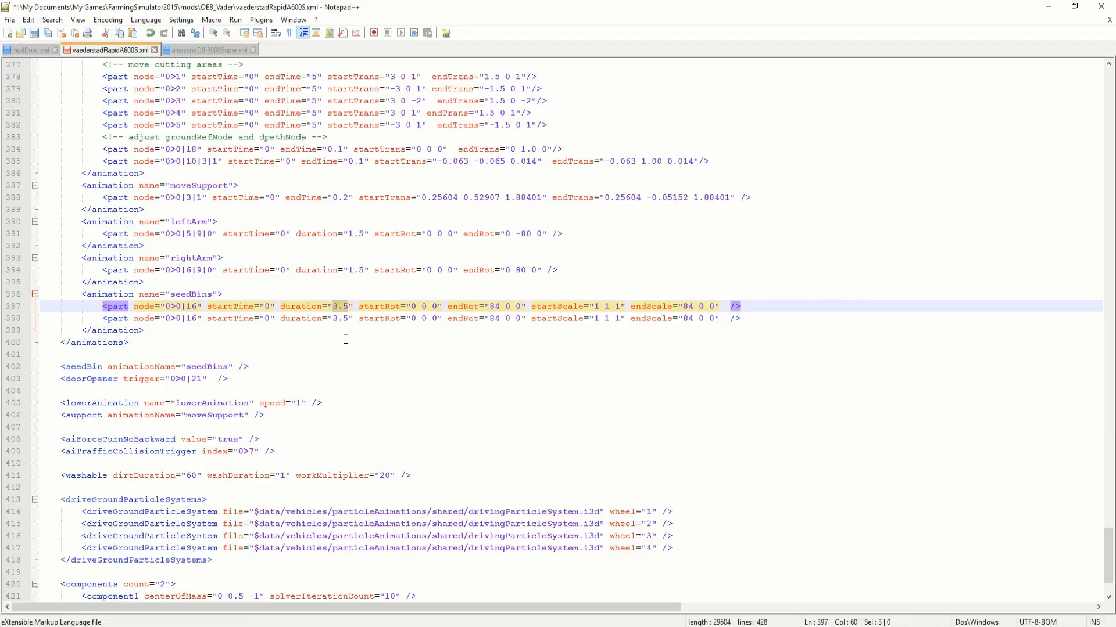
pyautogui.write('1.25')
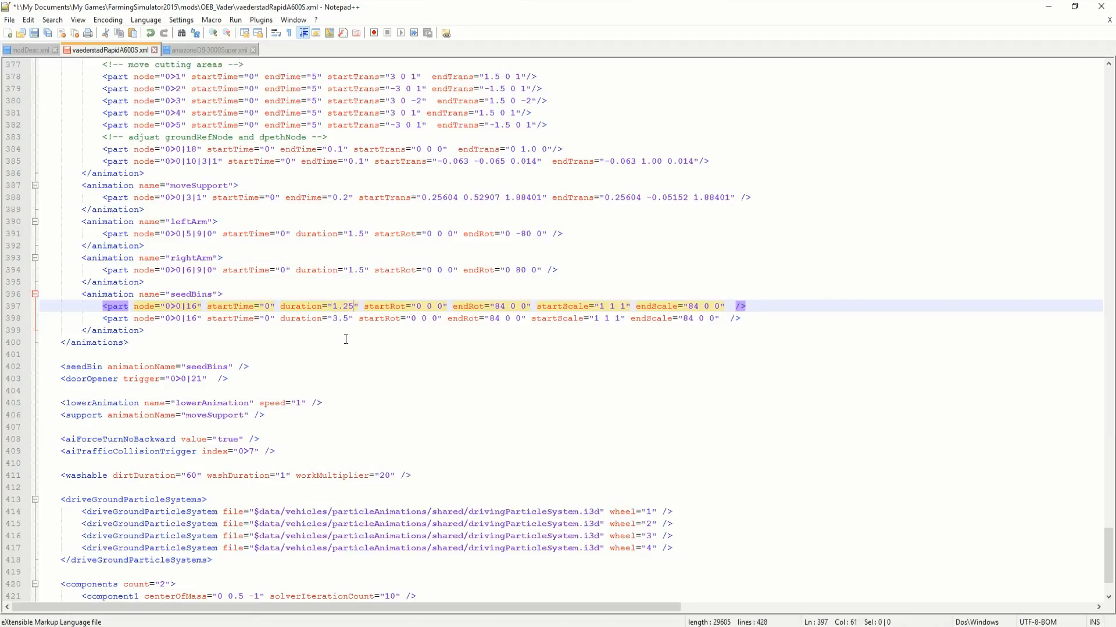
pyautogui.doubleClick(266, 319)
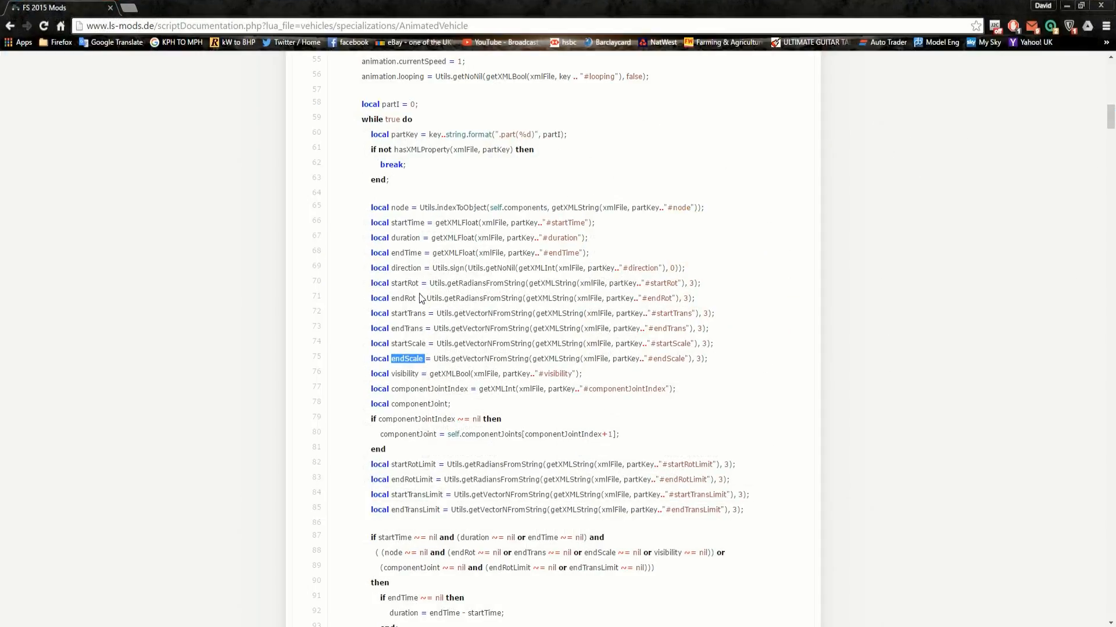
# Copy the endTime attribute name from the AnimatedVehicle script documentation in the browser and return to Notepad++
pyautogui.click(413, 253)
pyautogui.hotkey('alt', 'Tab')
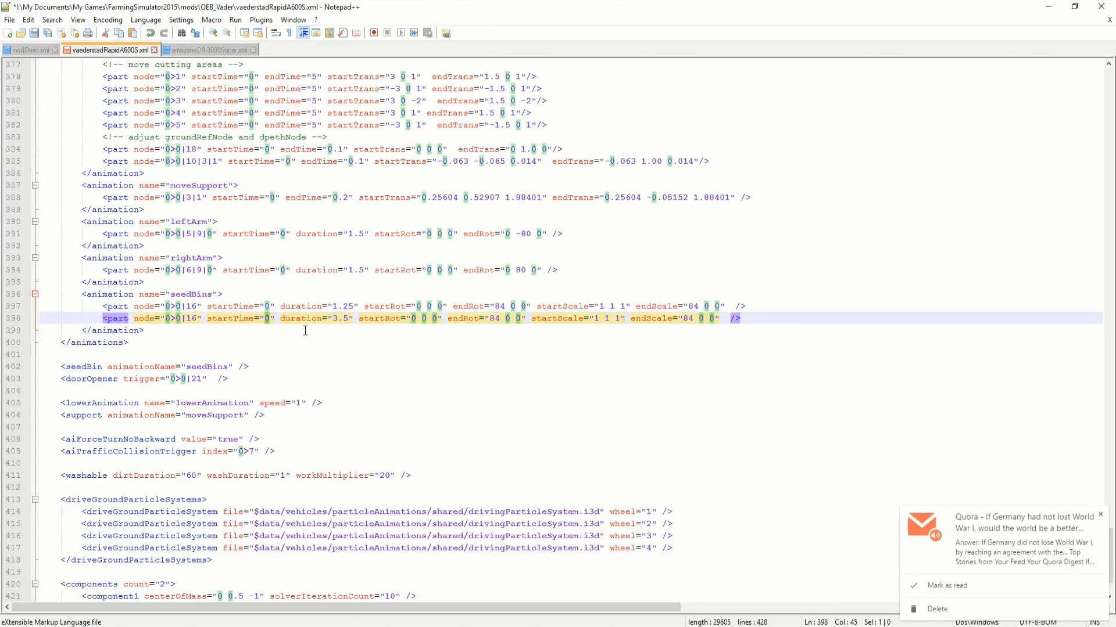
pyautogui.hotkey('alt', 'Tab')
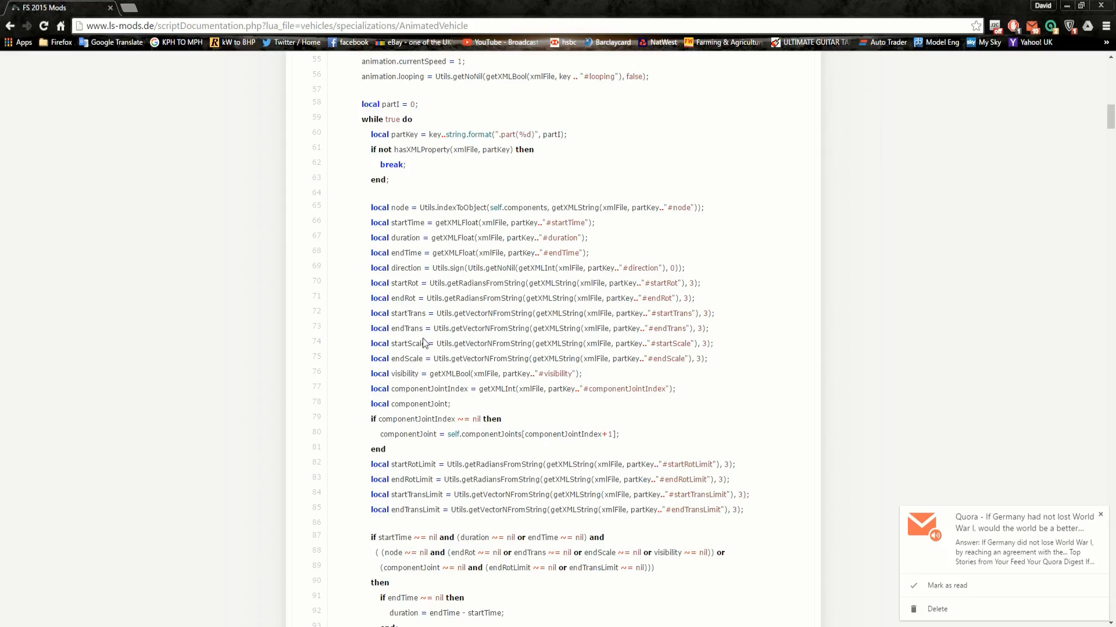
pyautogui.doubleClick(409, 254)
pyautogui.hotkey('ctrl', 'c')
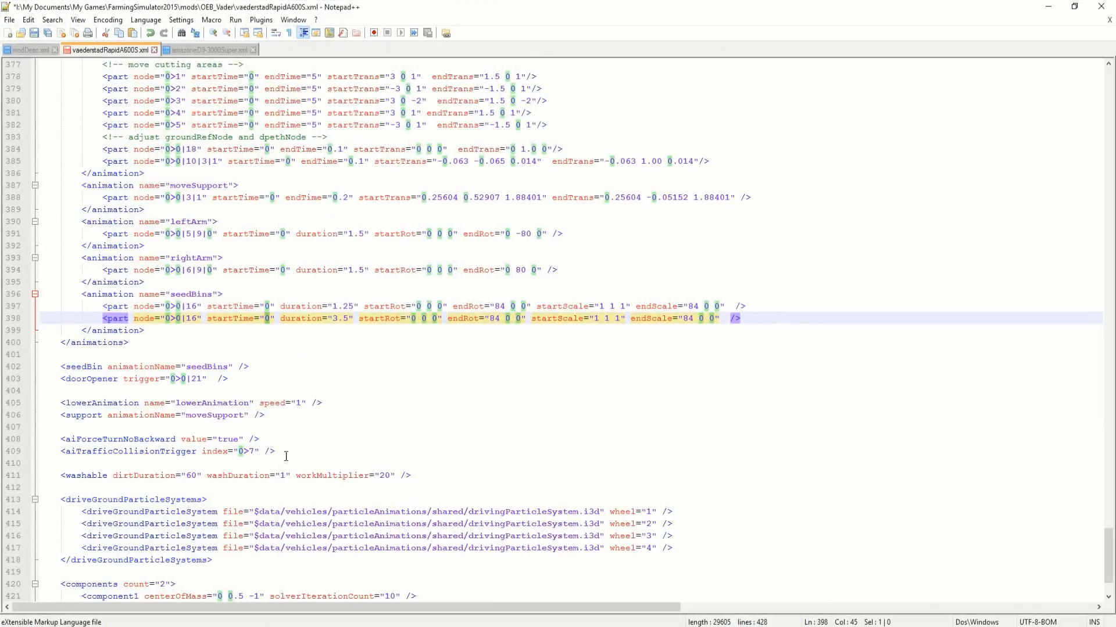
# Replace the duration attribute name with endTime in both seedBins part lines, without a space before the equals sign
pyautogui.doubleClick(302, 306)
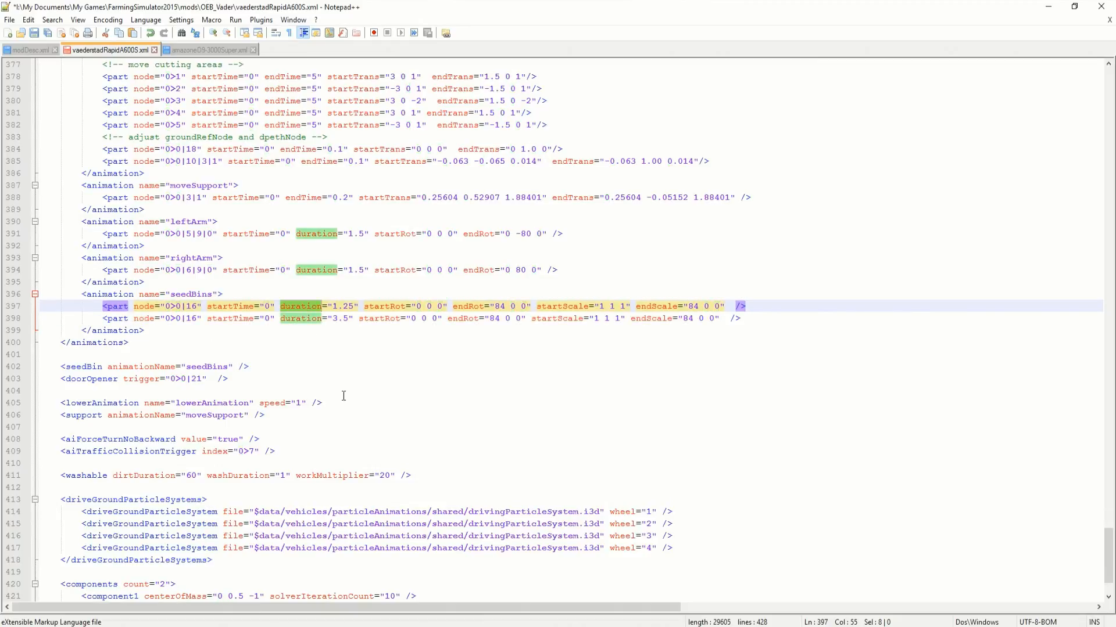
pyautogui.hotkey('ctrl', 'v')
pyautogui.doubleClick(301, 318)
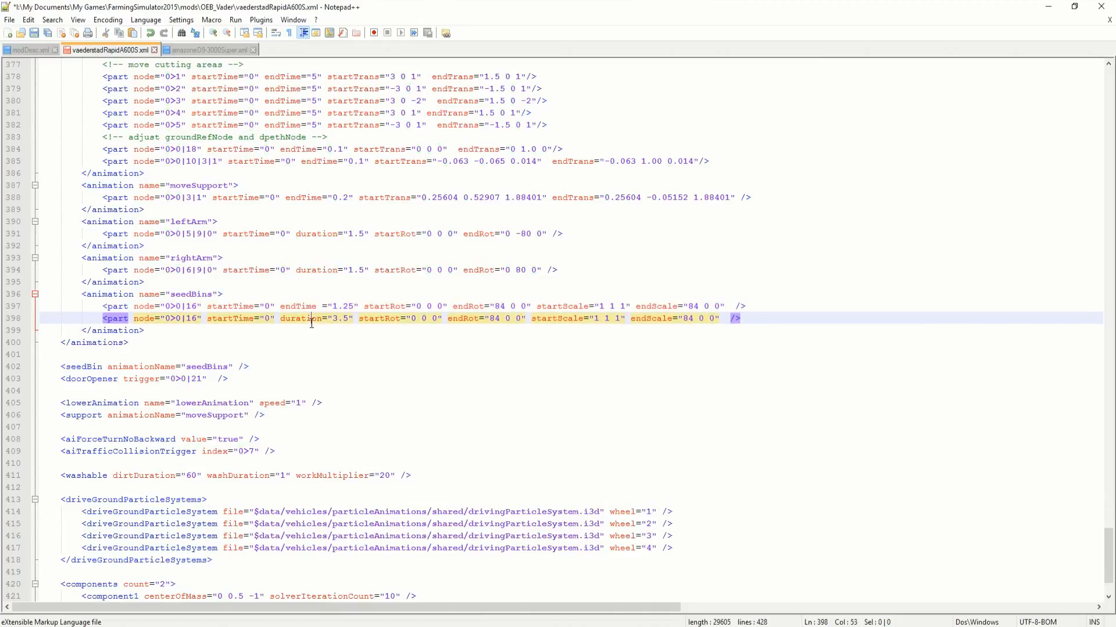
pyautogui.hotkey('ctrl', 'v')
pyautogui.press('BackSpace')
pyautogui.click(324, 307)
pyautogui.press('BackSpace')
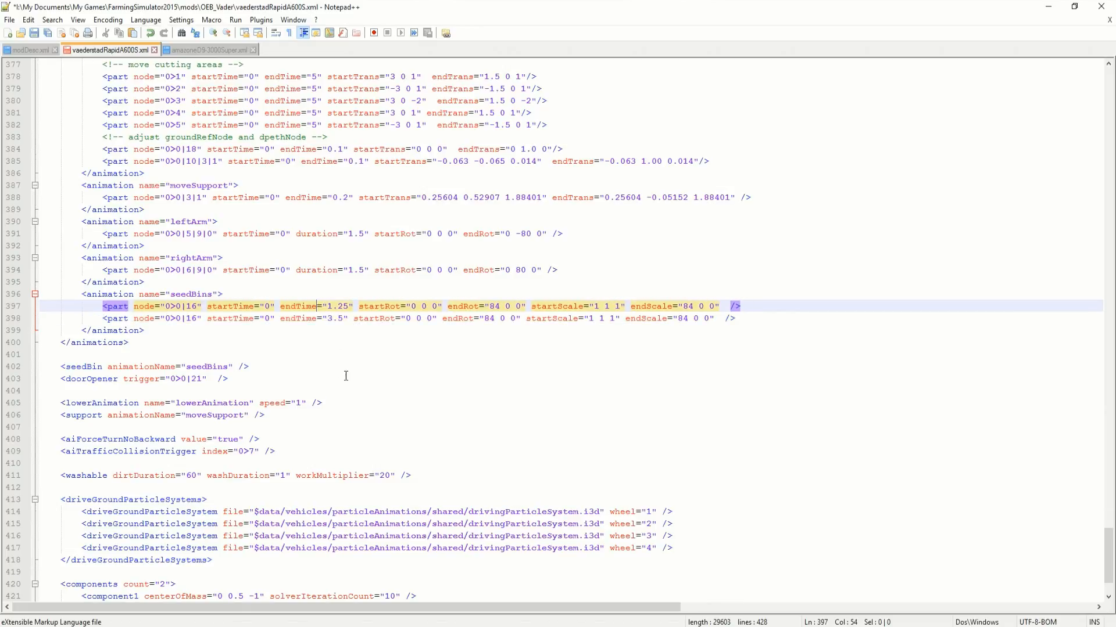
# Set the first seedBins part's endTime and the second part's startTime to 1.75, and align both lines' attributes with extra spaces
pyautogui.click(270, 319)
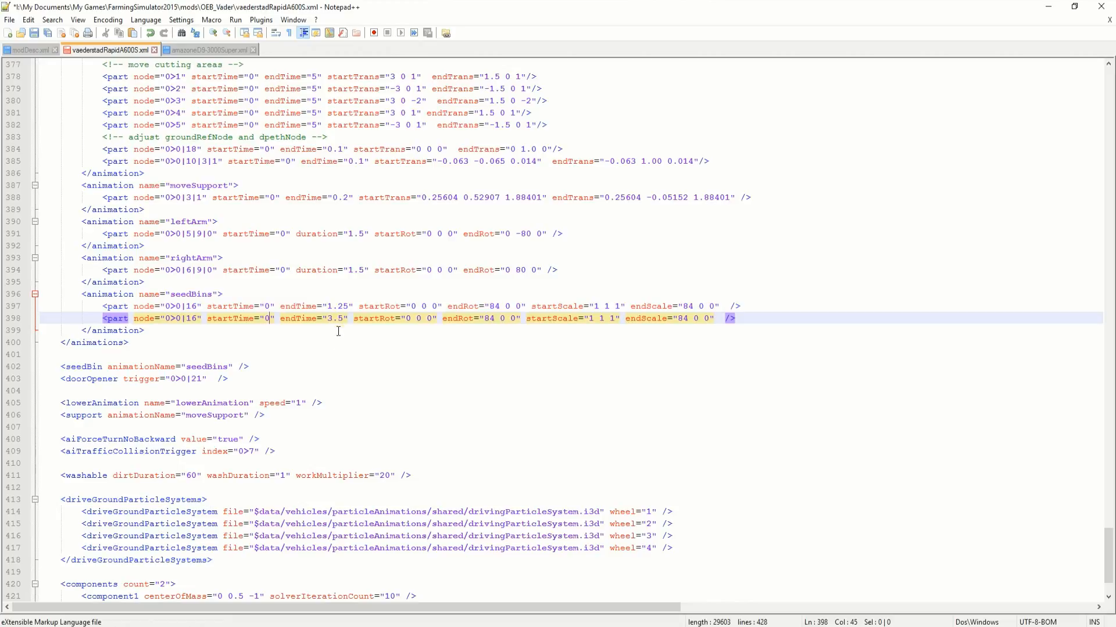
pyautogui.click(343, 307)
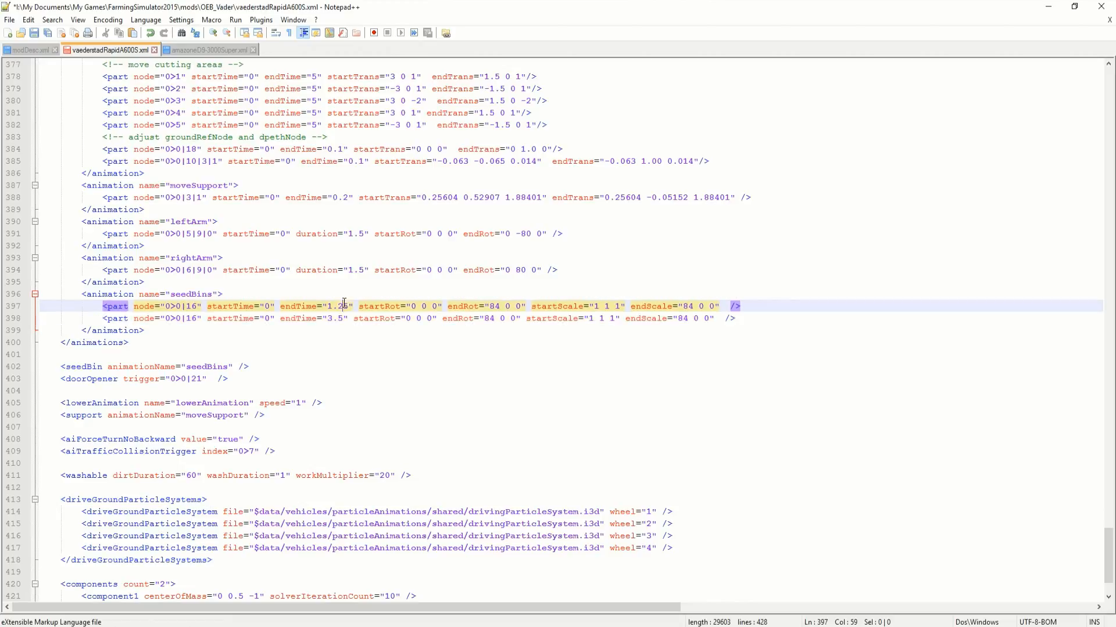
pyautogui.press('BackSpace')
pyautogui.write('7')
pyautogui.click(273, 319)
pyautogui.press('BackSpace')
pyautogui.write('1.')
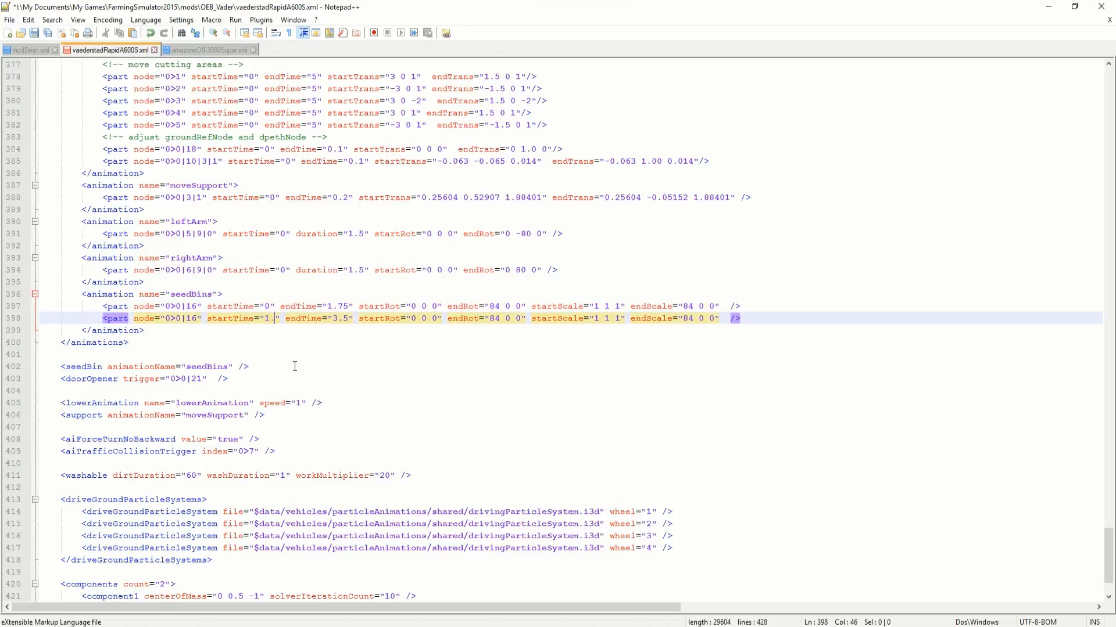
pyautogui.write('75')
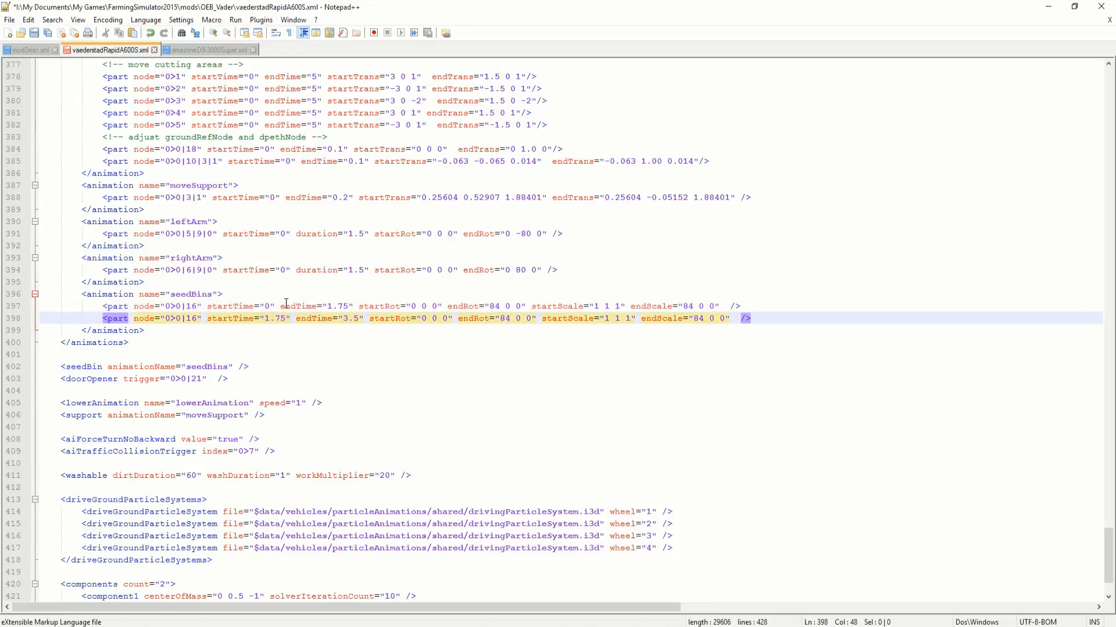
pyautogui.click(275, 306)
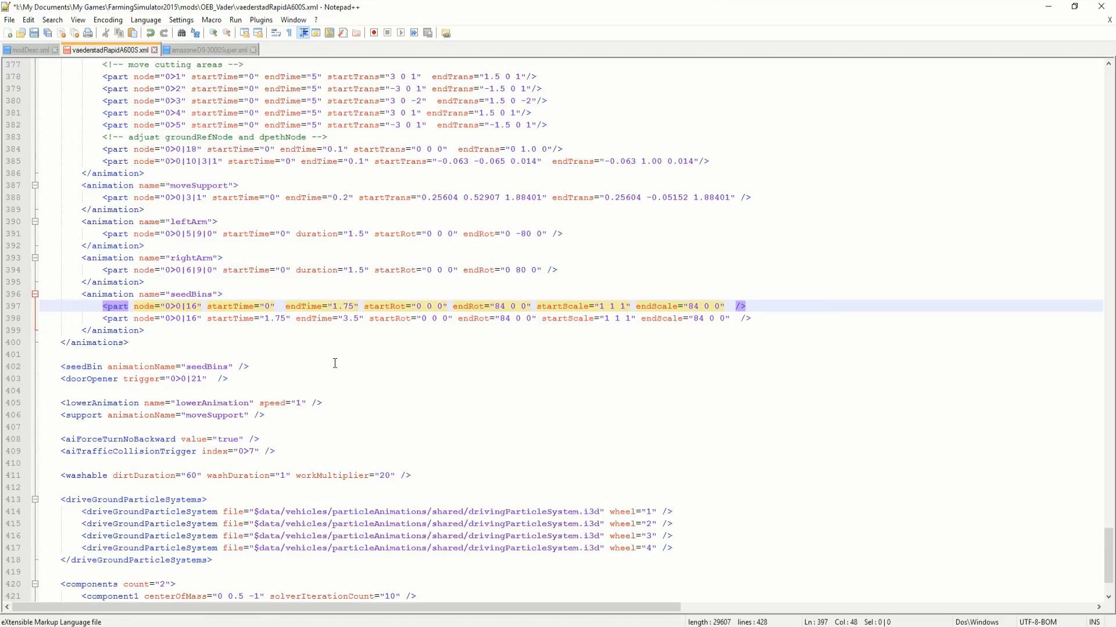
pyautogui.click(368, 318)
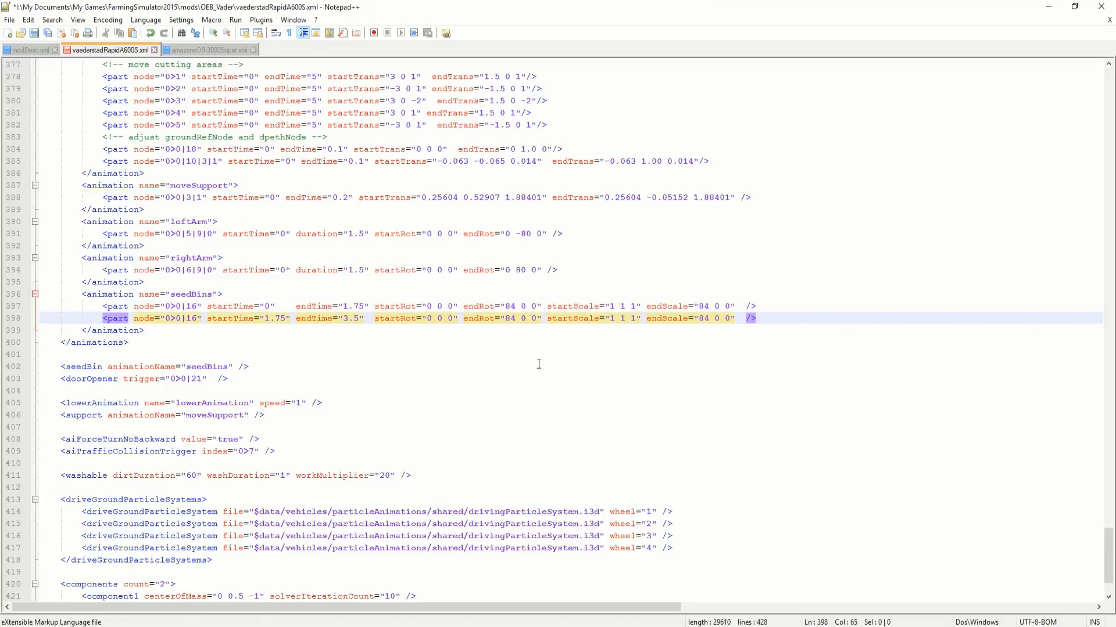
# Switch to the GIANTS Editor with vaederstadRapidA600S.i3d and set the transform node's Scale X to 0.55
pyautogui.click(674, 626)
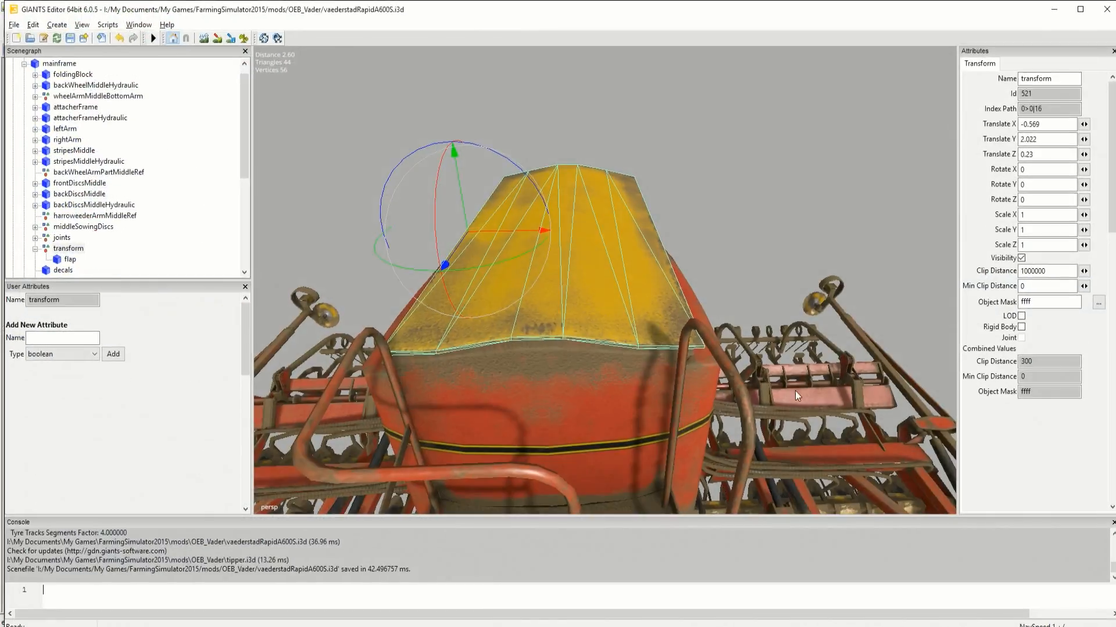
pyautogui.doubleClick(1024, 215)
pyautogui.write('.5')
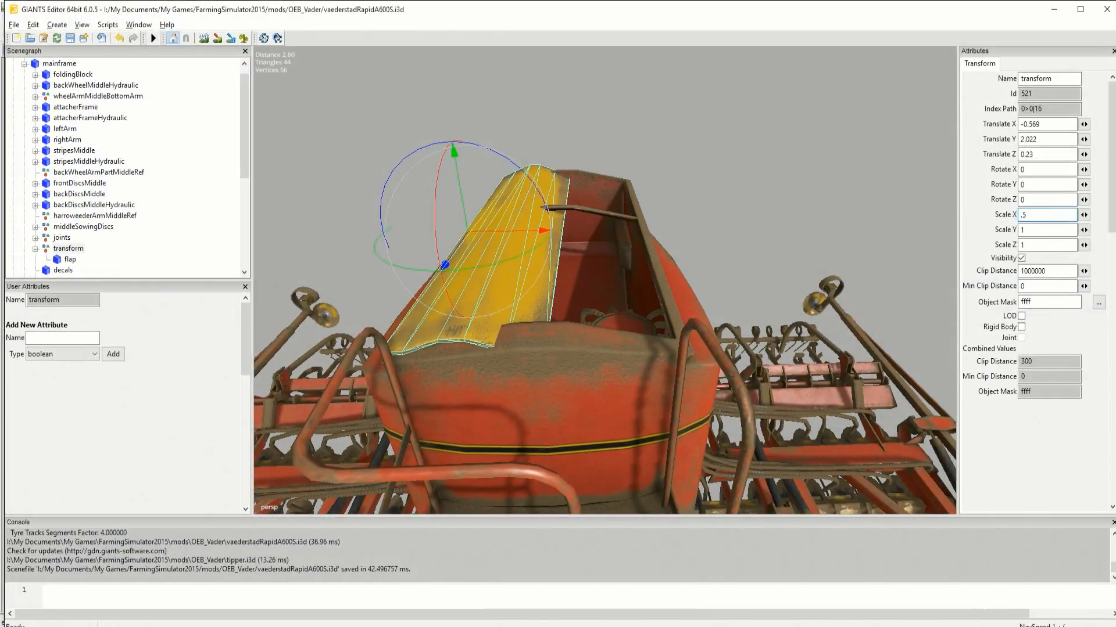
pyautogui.write('5')
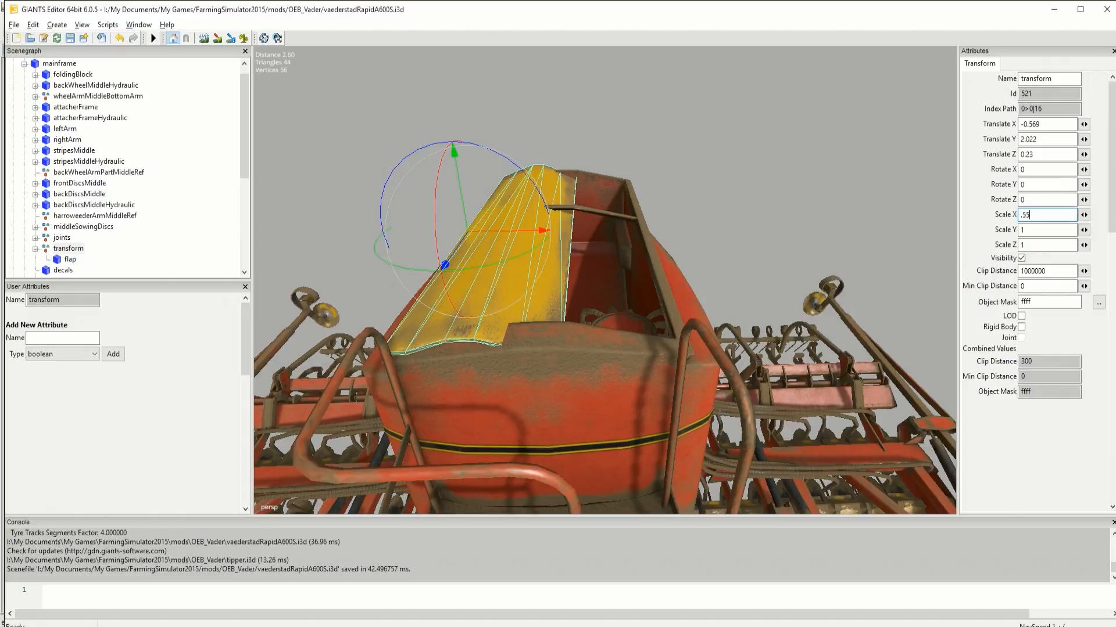
# Try Rotate Z values of 5 and 8 on the transform node, set it to 10, and return to Notepad++
pyautogui.click(1023, 199)
pyautogui.write('5')
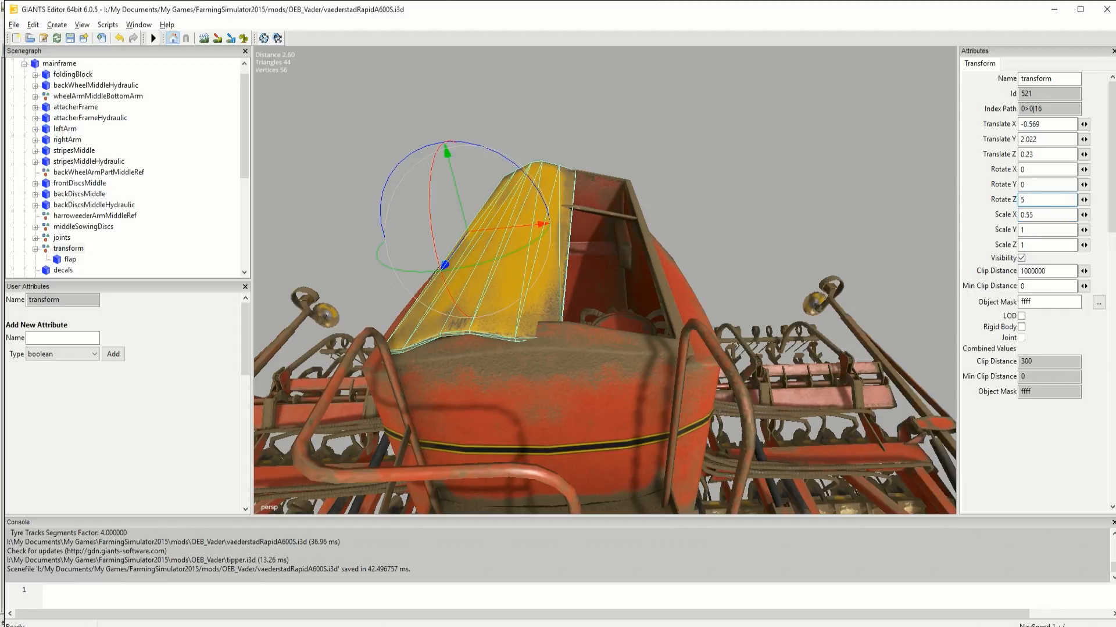
pyautogui.press('BackSpace')
pyautogui.write('8')
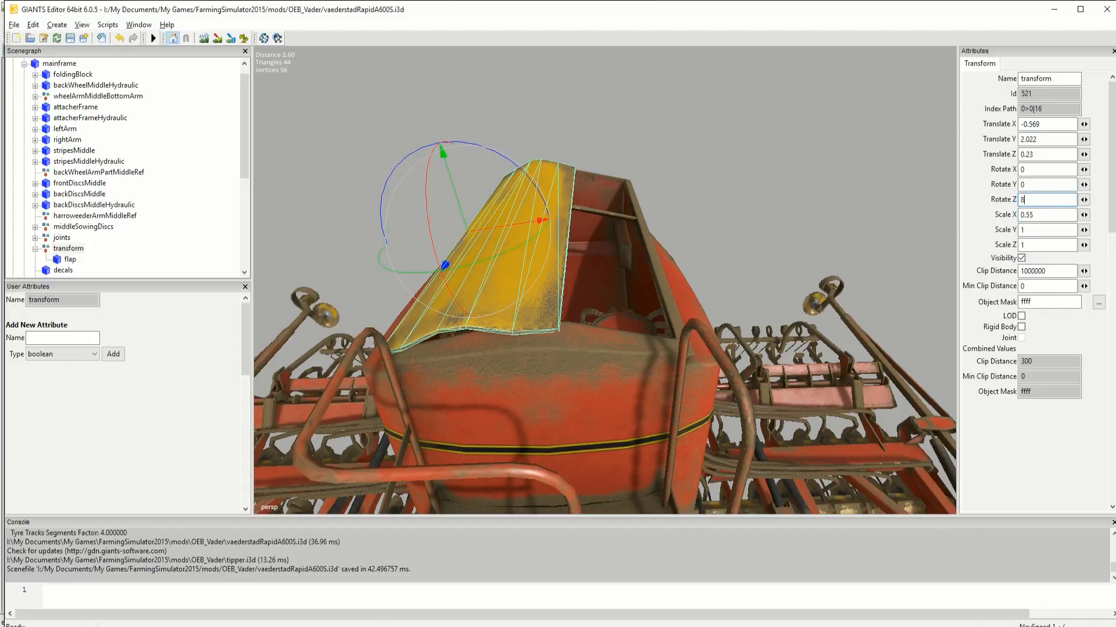
pyautogui.press('BackSpace')
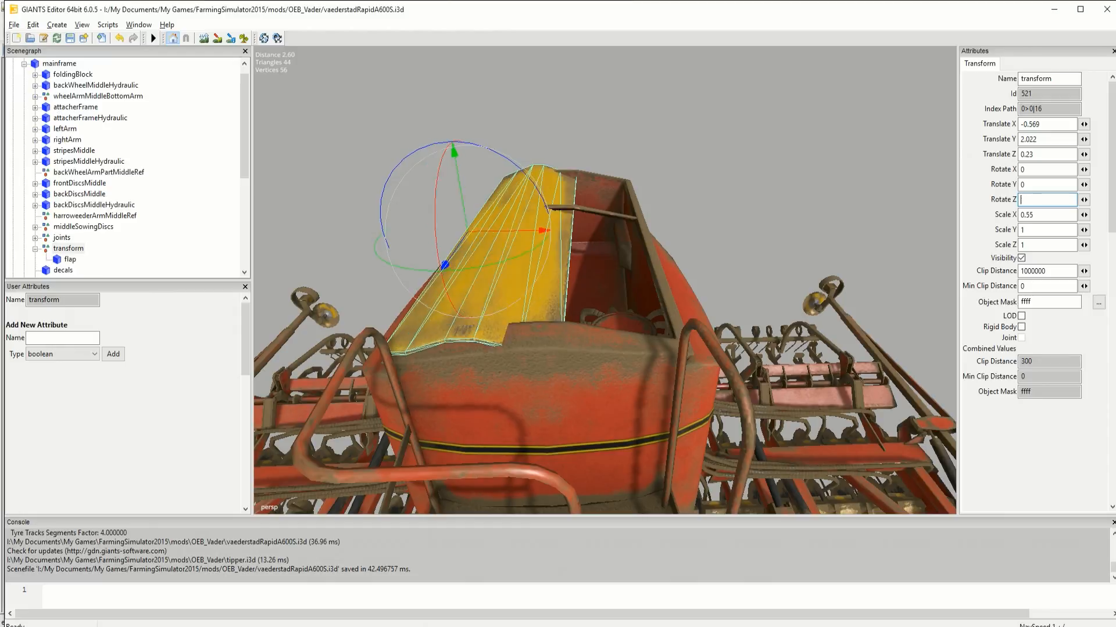
pyautogui.write('10')
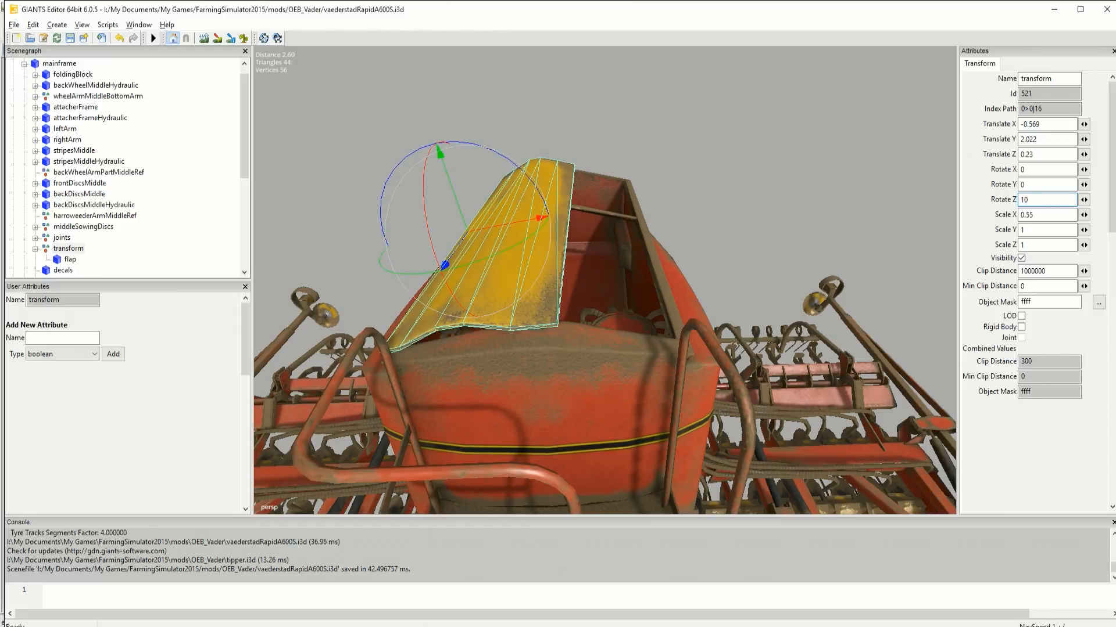
pyautogui.click(1055, 13)
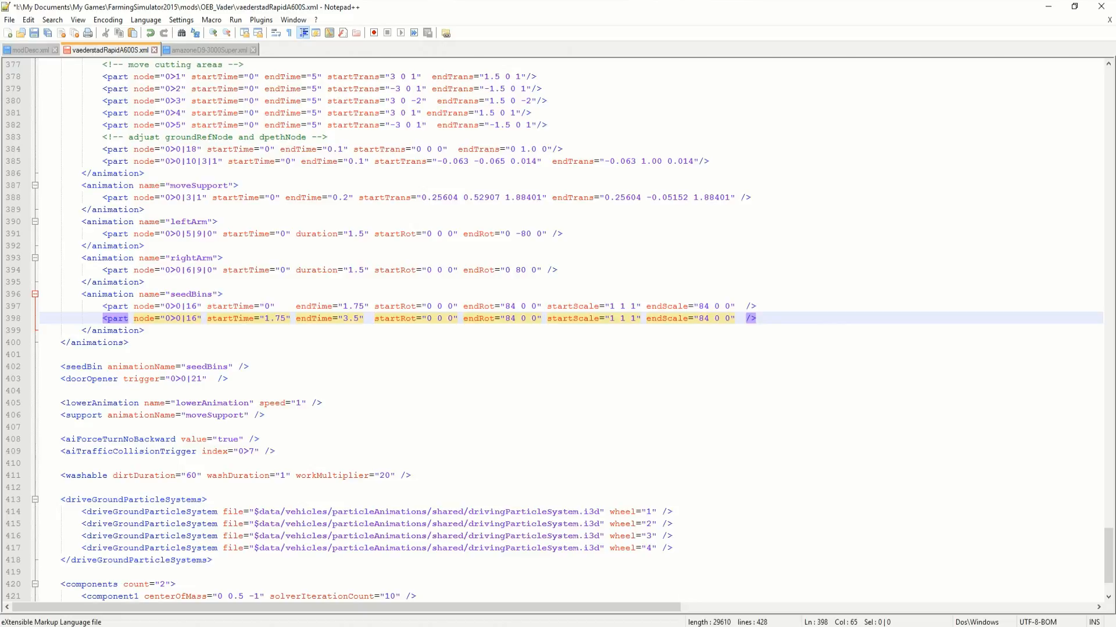
# Set the first seedBins part's endRot to 0 0 10
pyautogui.click(703, 575)
pyautogui.click(514, 304)
pyautogui.press('BackSpace')
pyautogui.press('BackSpace')
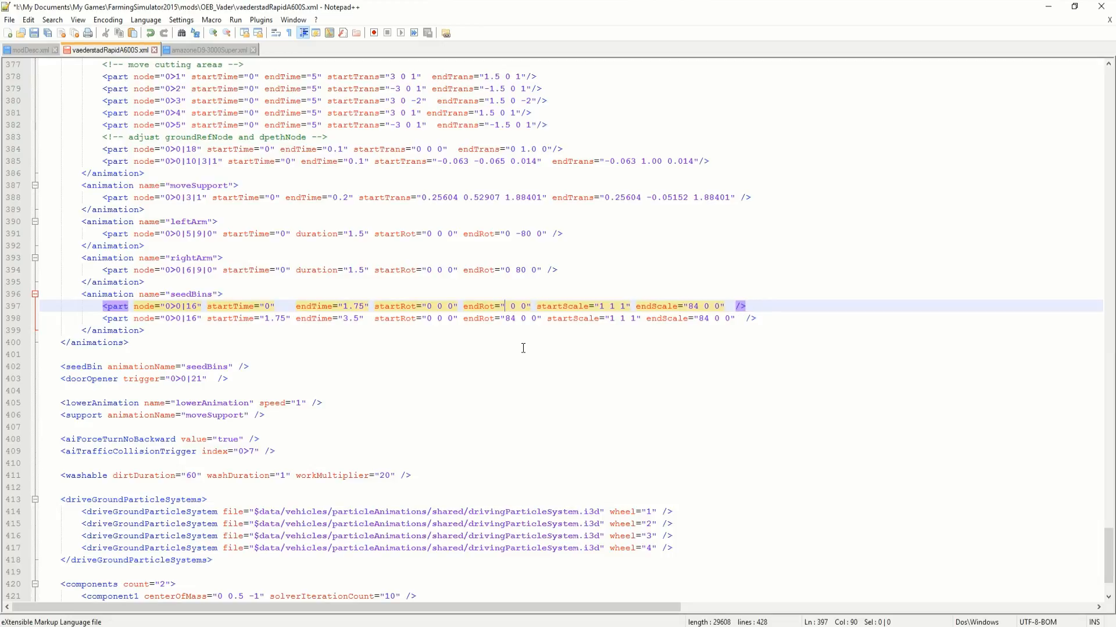
pyautogui.write('0')
pyautogui.press('Right')
pyautogui.press('Right')
pyautogui.press('Right')
pyautogui.press('Right')
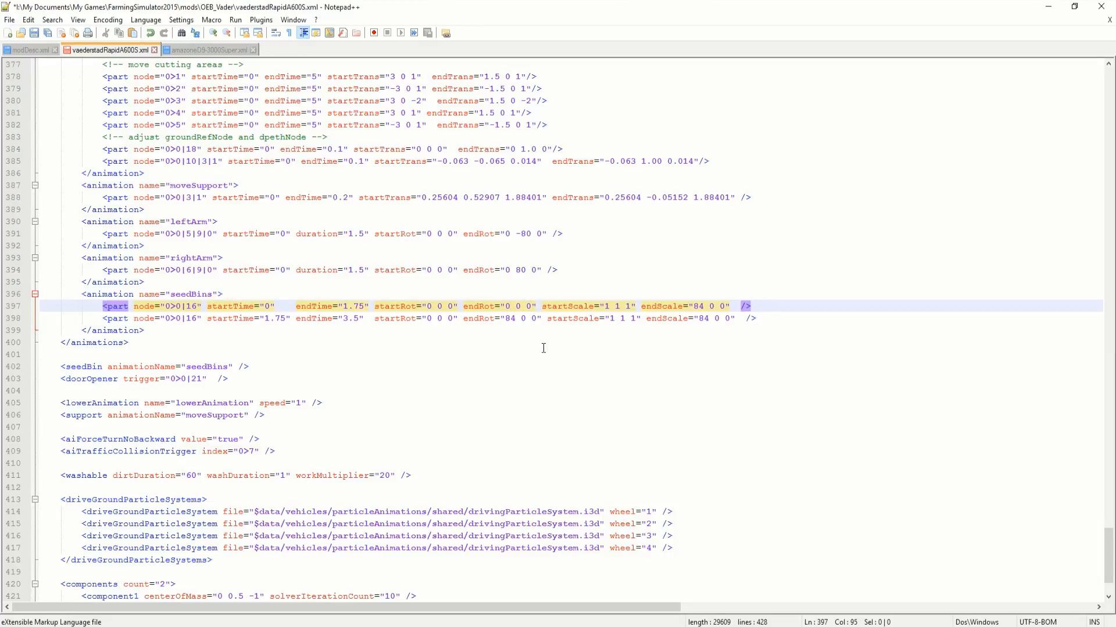
pyautogui.write('1')
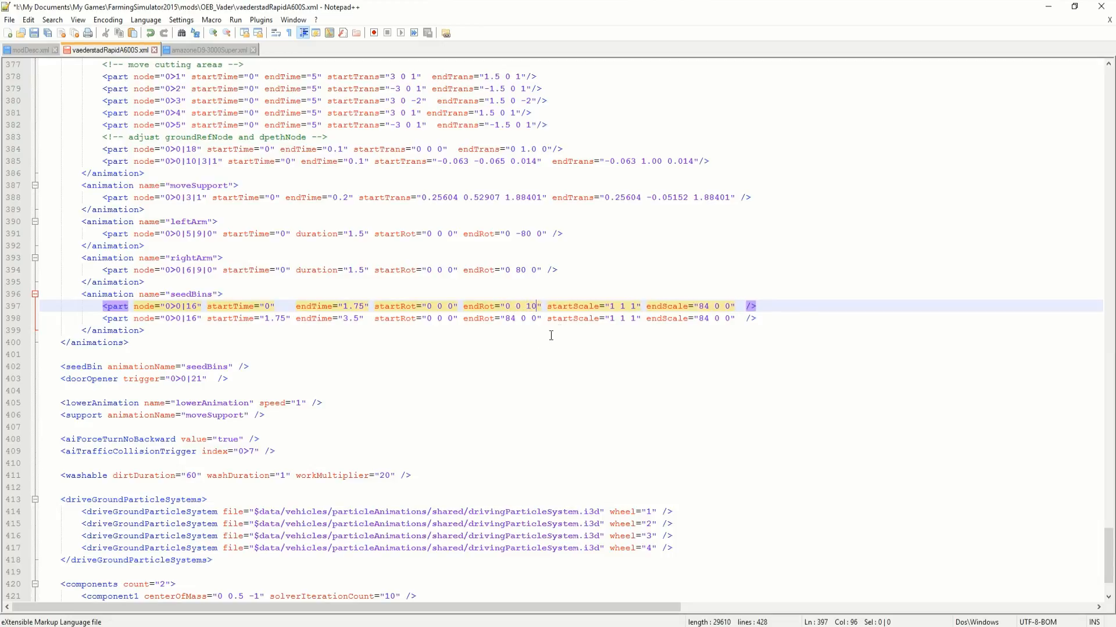
# Set the first seedBins part's endScale X value to 0.55, checking the transform node's scale in the GIANTS Editor
pyautogui.click(706, 308)
pyautogui.press('BackSpace')
pyautogui.press('BackSpace')
pyautogui.hotkey('alt', 'Tab')
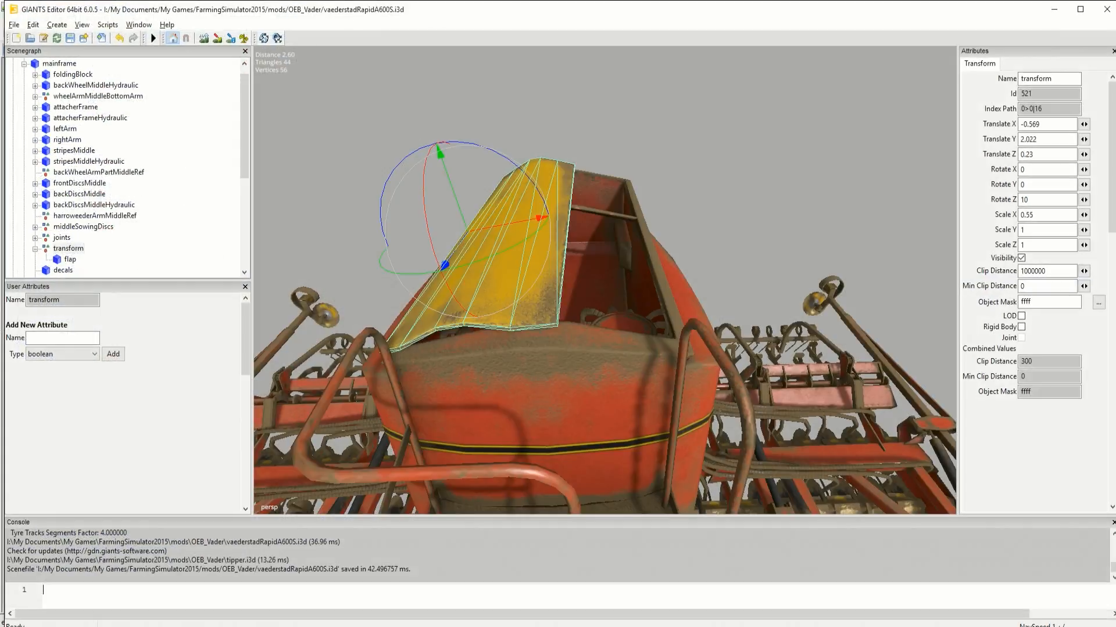
pyautogui.hotkey('alt', 'Tab')
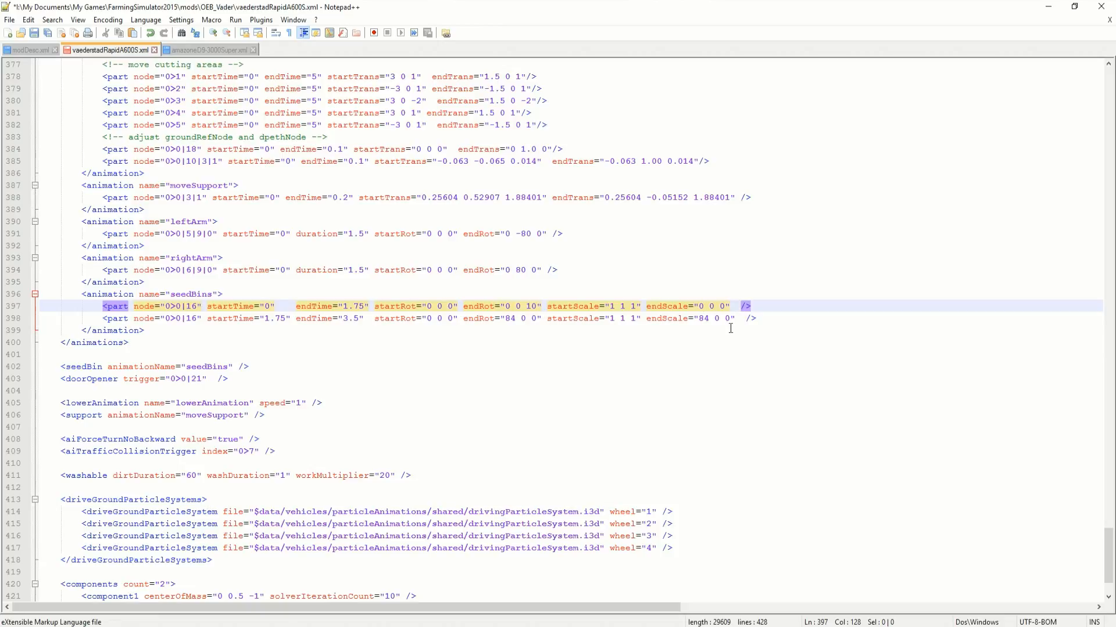
pyautogui.write('0.55')
# Set the X value of the second seedBins part's endScale to 0.1
pyautogui.click(708, 318)
pyautogui.press('BackSpace')
pyautogui.press('BackSpace')
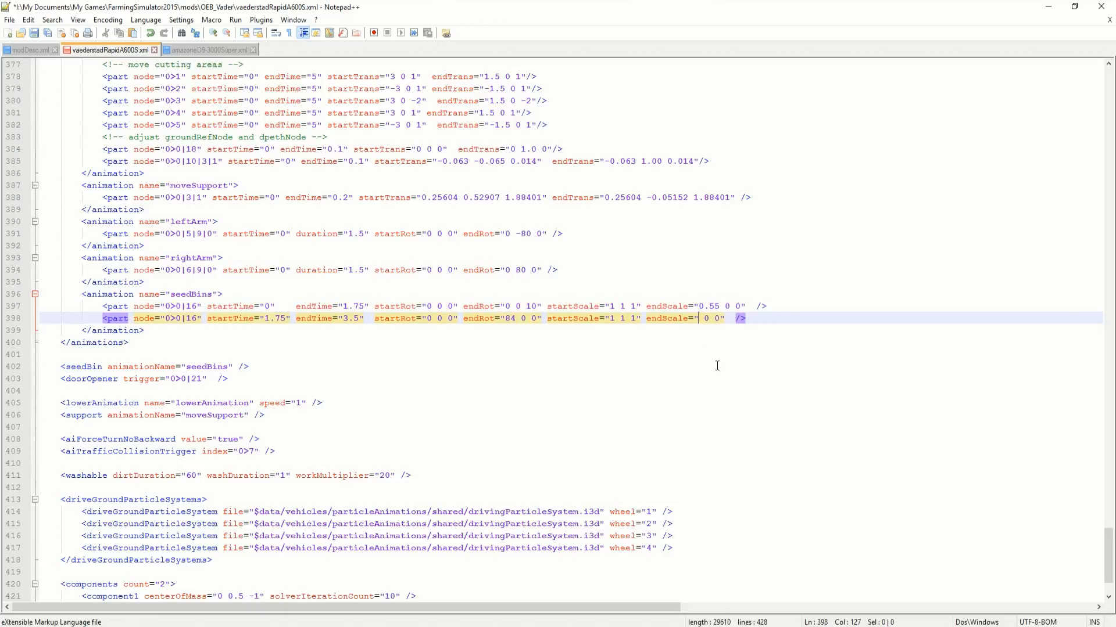
pyautogui.write('0.1')
# Set the second seedBins part's startScale to 0.55 1 1 and switch to the GIANTS Editor
pyautogui.moveTo(700, 307); pyautogui.dragTo(741, 306)
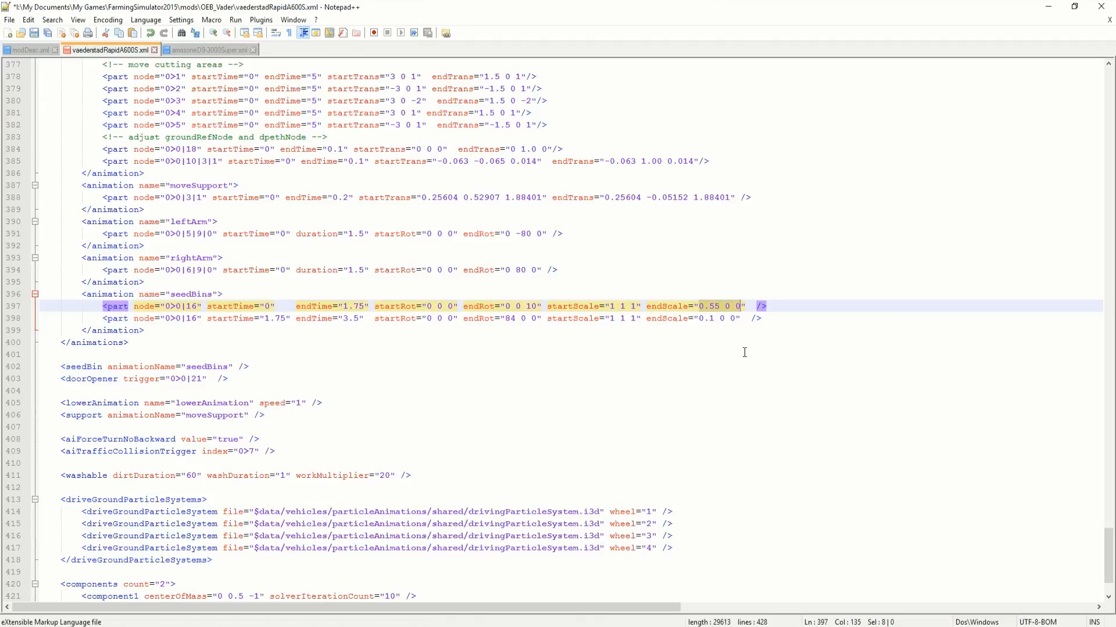
pyautogui.moveTo(609, 319); pyautogui.dragTo(632, 321)
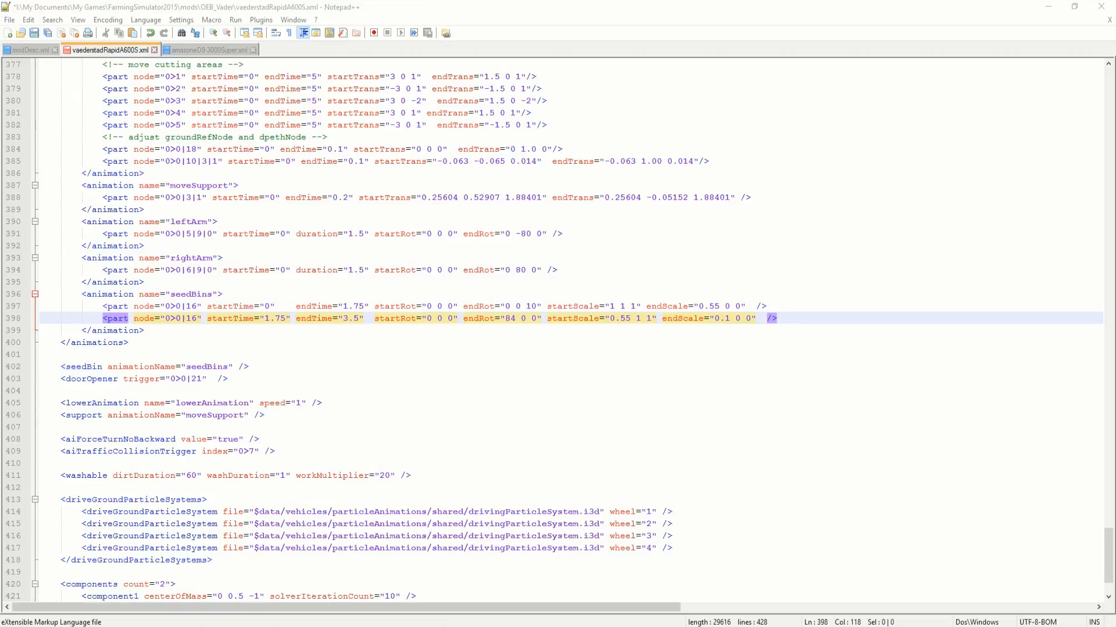
pyautogui.moveTo(697, 626)
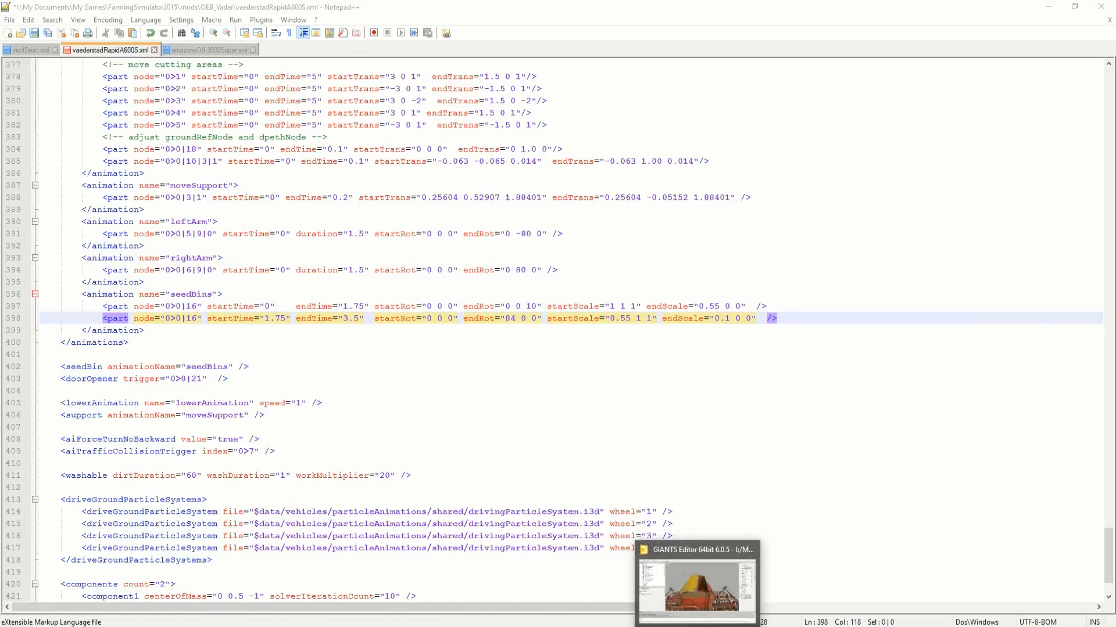
pyautogui.click(697, 626)
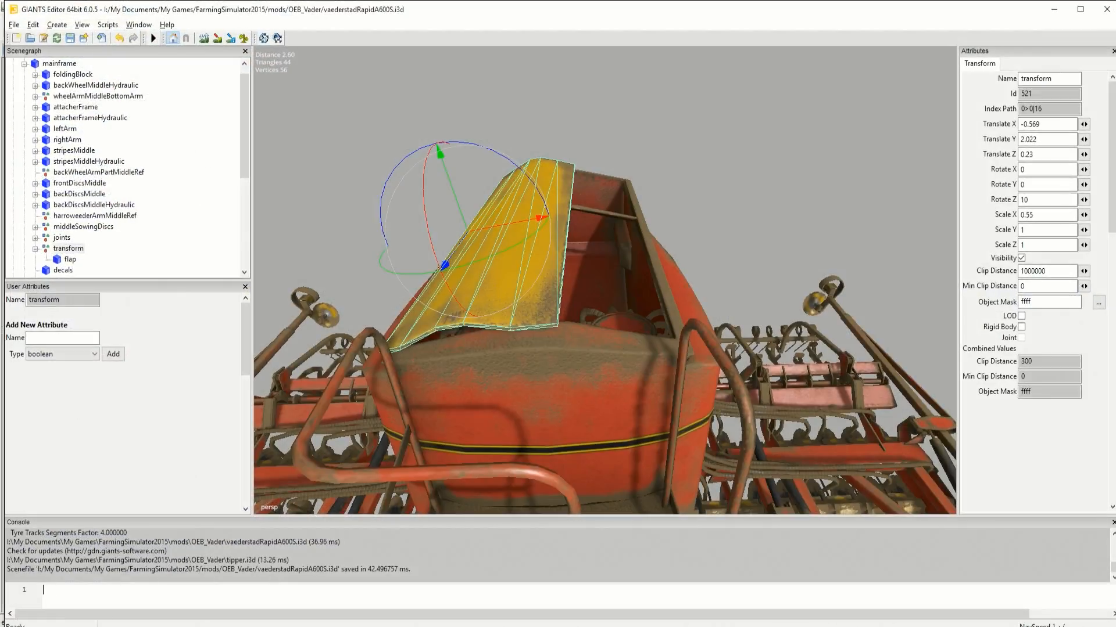
# Switch to Notepad++ and set the Y and Z values of endScale to 1 in both seedBins parts
pyautogui.click(698, 626)
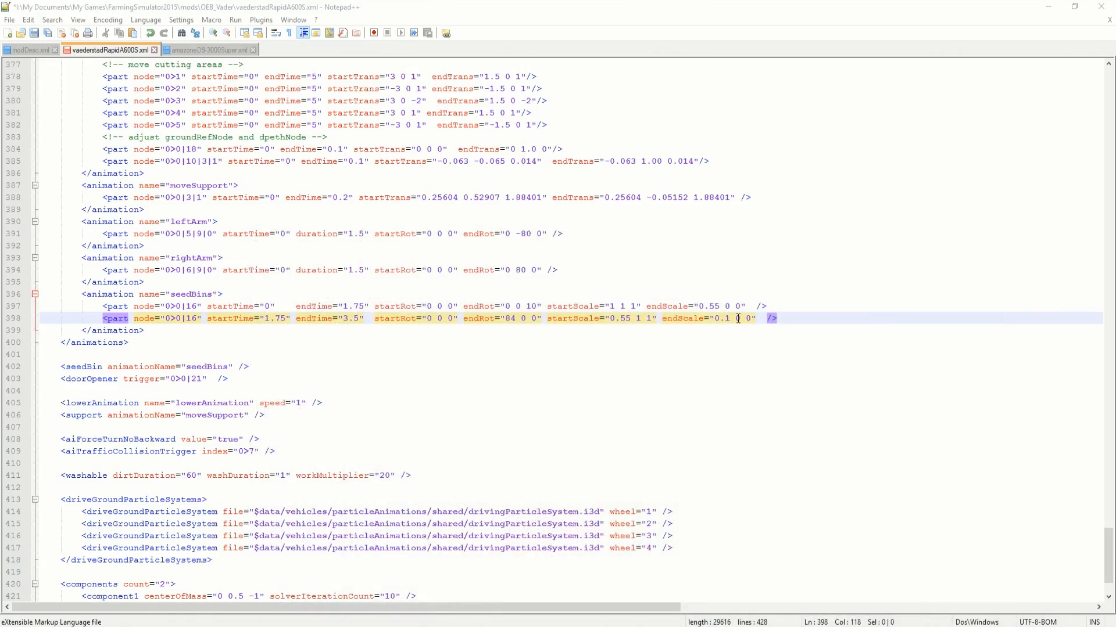
pyautogui.moveTo(735, 318); pyautogui.dragTo(754, 319)
pyautogui.write('1 1')
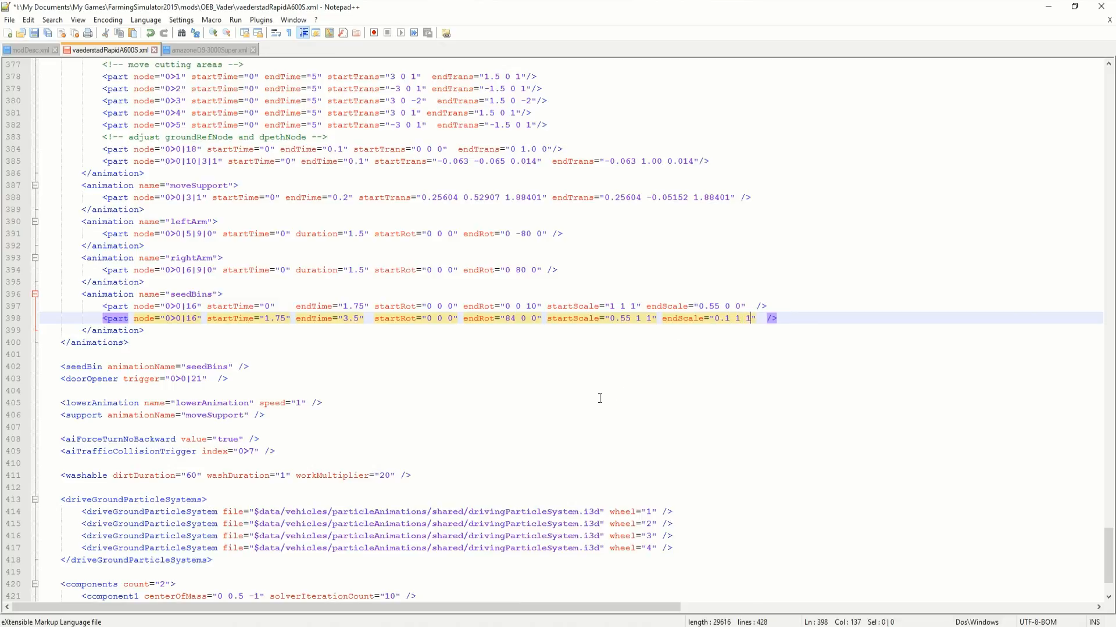
pyautogui.moveTo(725, 309); pyautogui.dragTo(742, 308)
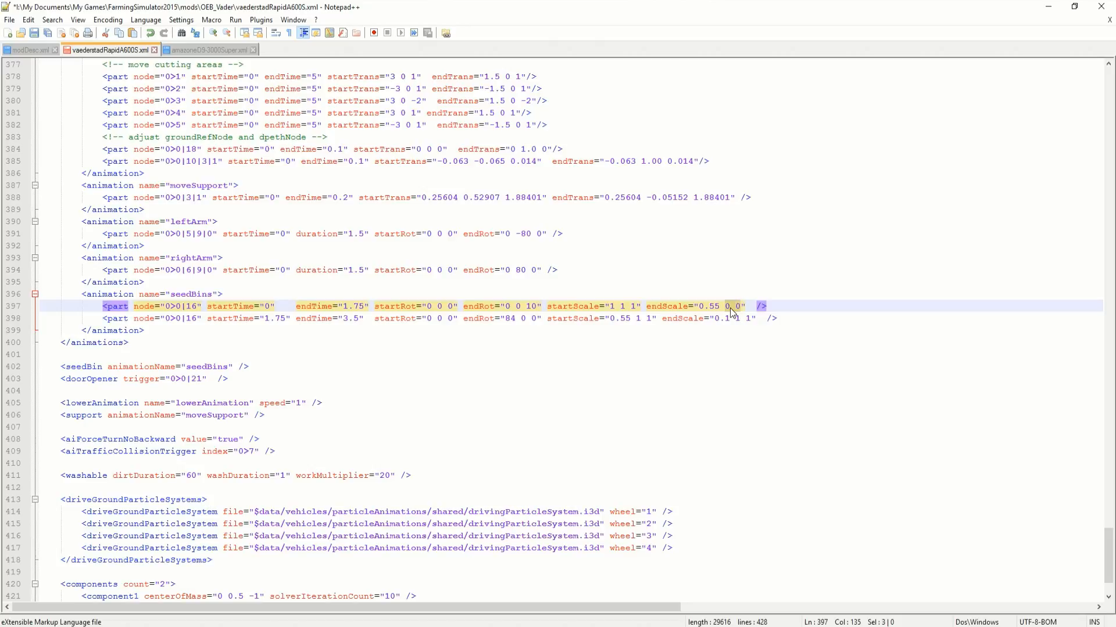
pyautogui.write('1 1')
# Set the second seedBins part's startRot to 0 0 10
pyautogui.click(449, 318)
pyautogui.write('1')
pyautogui.press('Right')
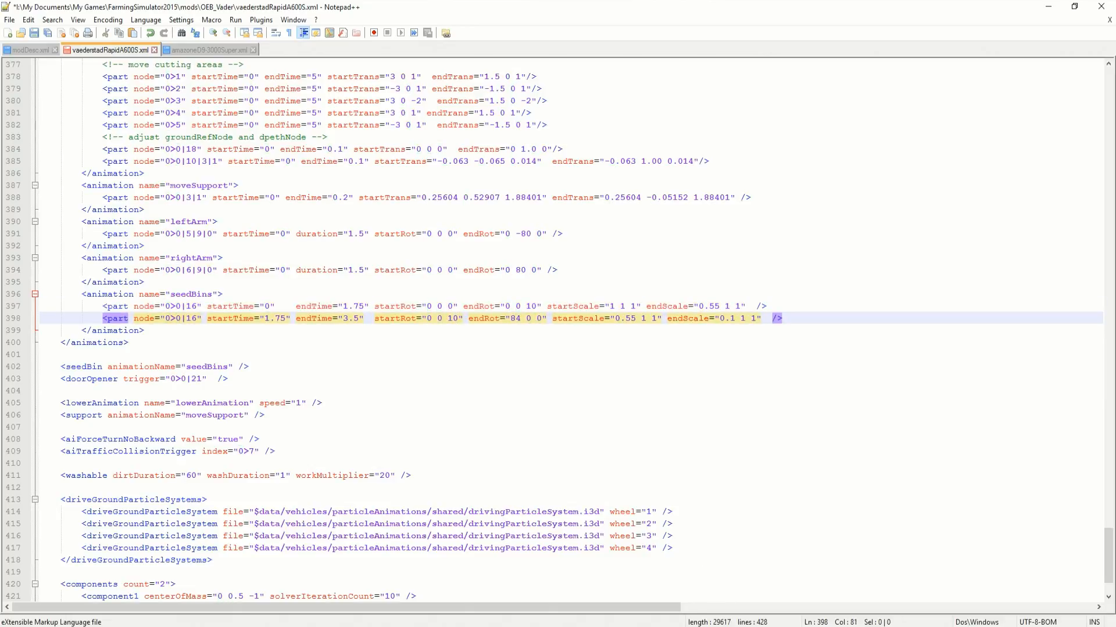
# Switch to the GIANTS Editor and set the transform node's X scale to 0.1 to check the fully opened cover
pyautogui.hotkey('alt', 'Tab')
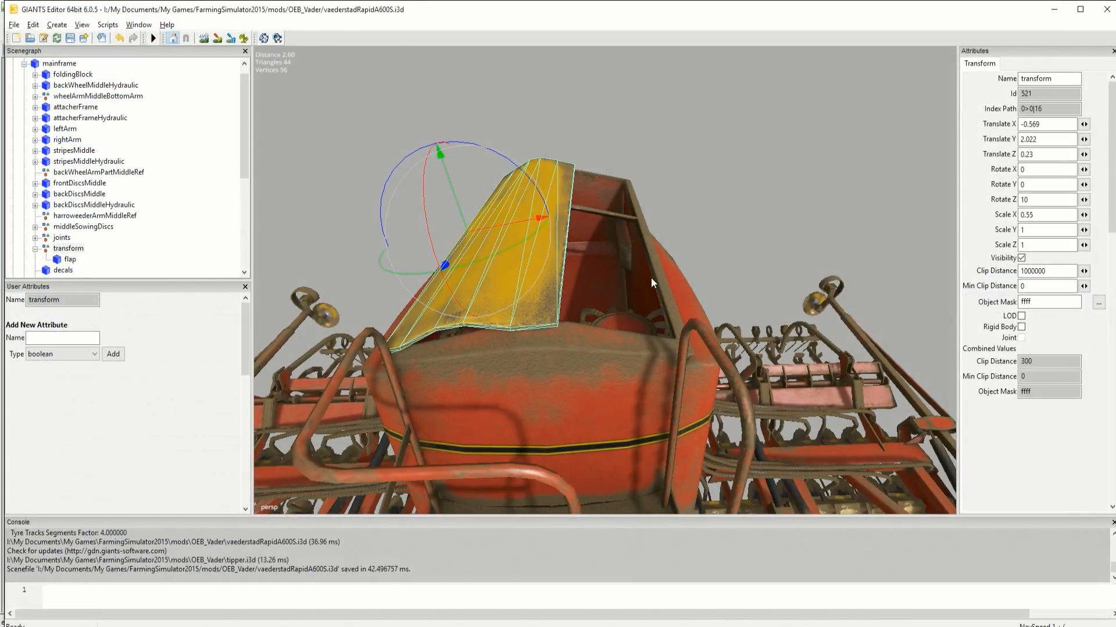
pyautogui.click(1034, 216)
pyautogui.press('BackSpace')
pyautogui.press('BackSpace')
pyautogui.write('1')
pyautogui.press('Return')
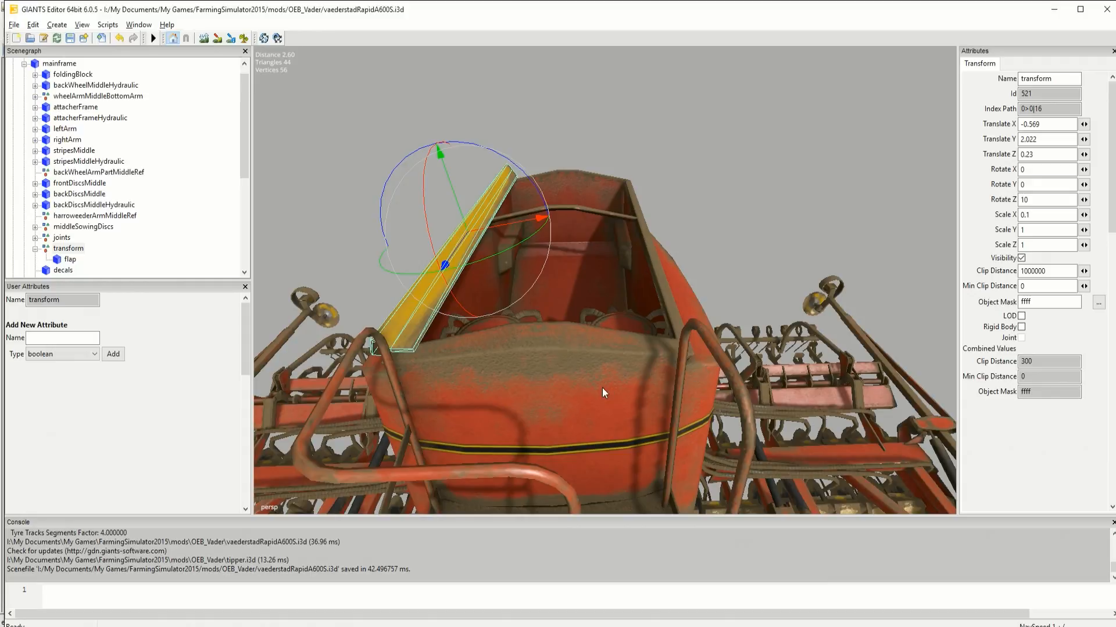
pyautogui.moveTo(623, 367); pyautogui.dragTo(693, 329, button='middle')
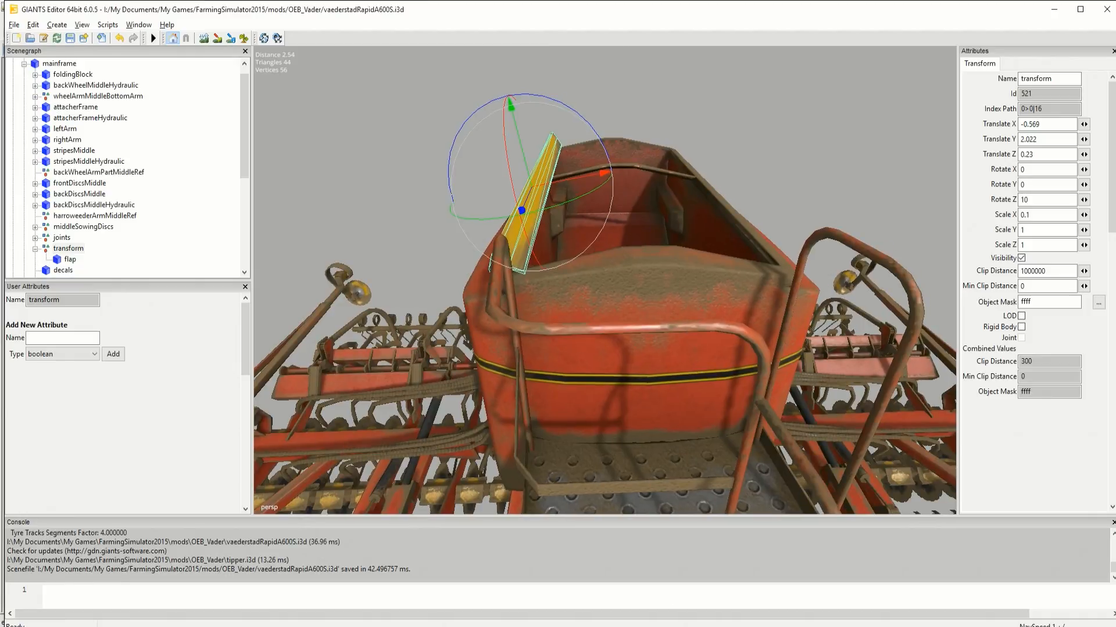
# Switch to Notepad++, set the second seedBins part's endRot to 0 0 10, and save vaederstadRapidA600S.xml
pyautogui.hotkey('alt', 'Tab')
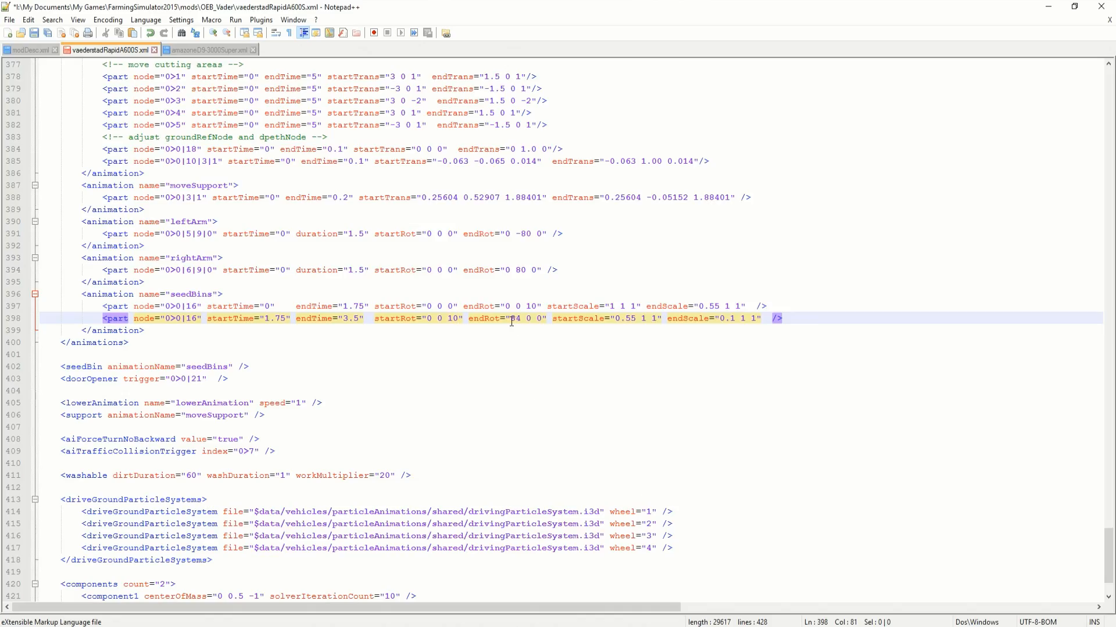
pyautogui.moveTo(510, 319); pyautogui.dragTo(534, 321)
pyautogui.press('BackSpace')
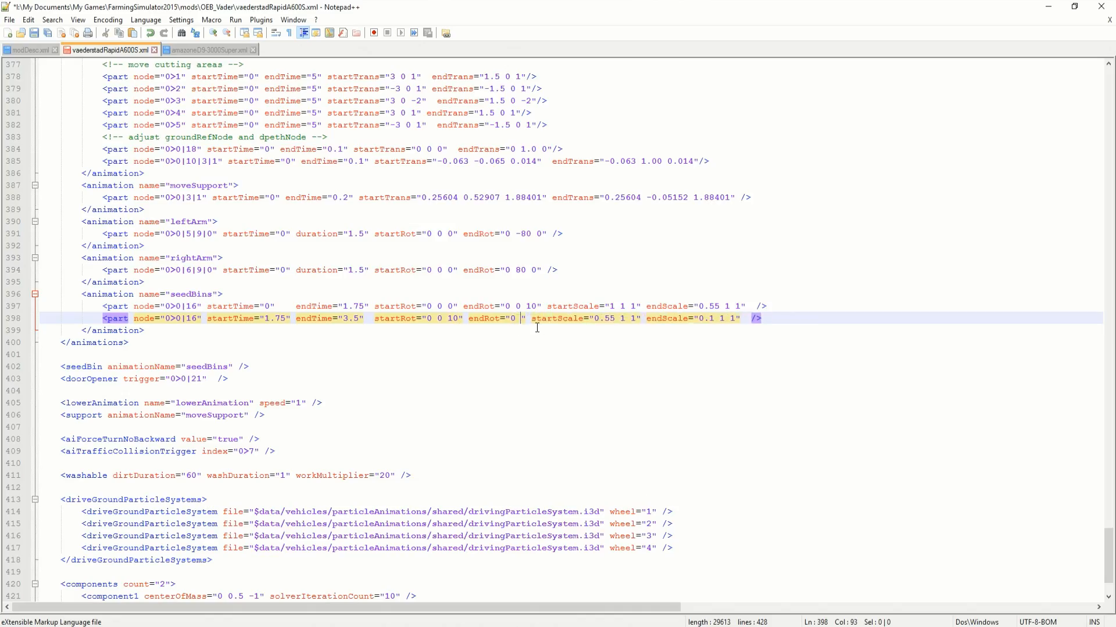
pyautogui.write('0 10')
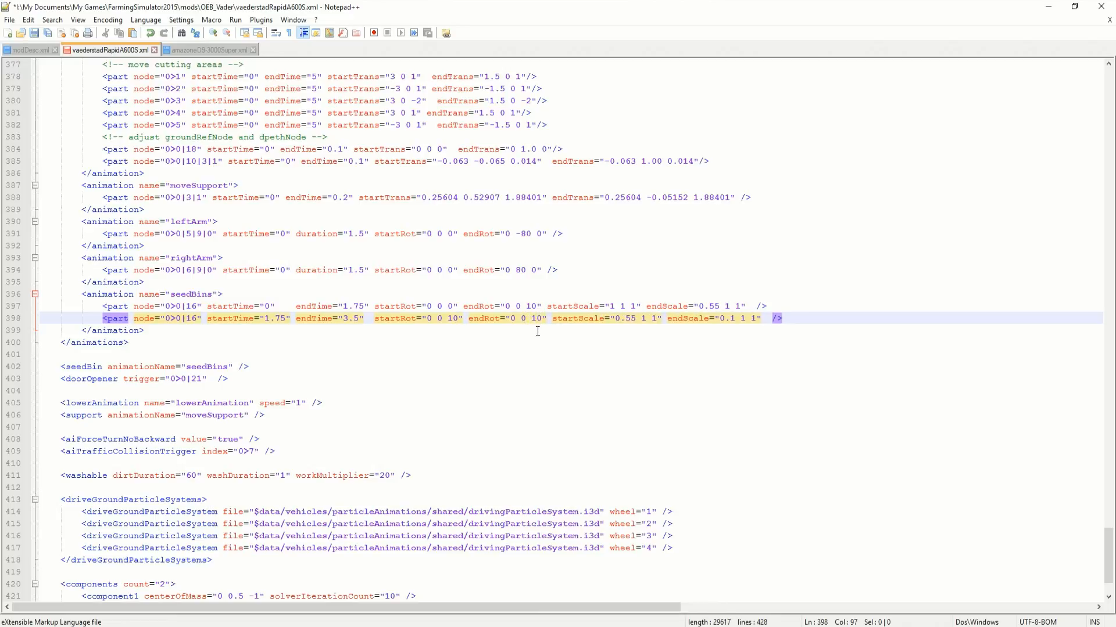
pyautogui.click(35, 32)
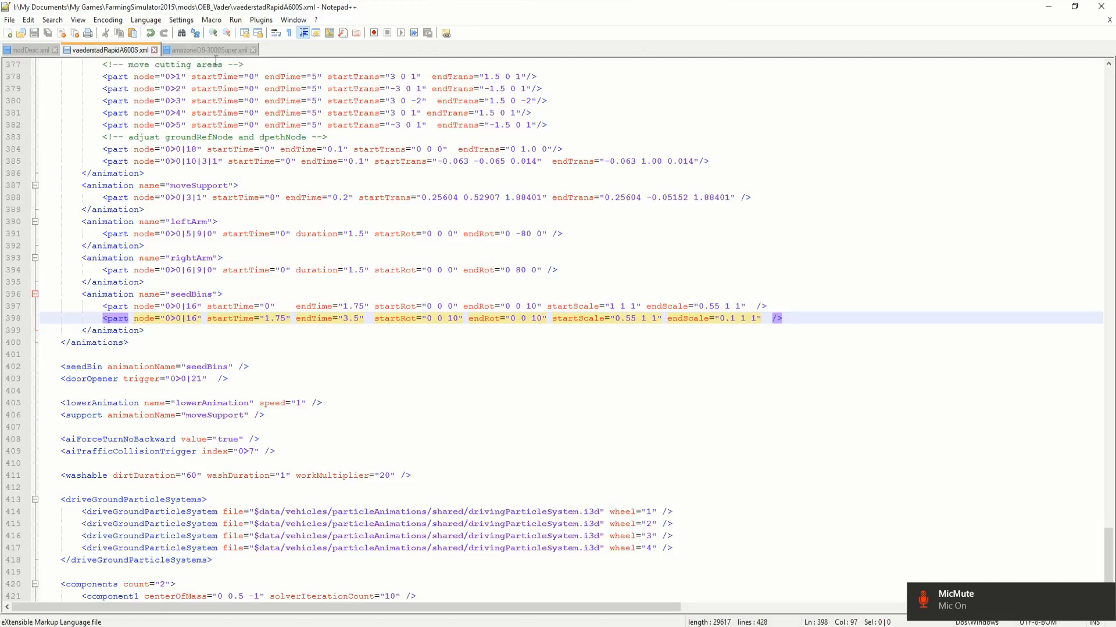
# Look through amazoneD9-3000Super.xml from the animations section up to the animParts entry to find the shovel unloading code
pyautogui.click(200, 51)
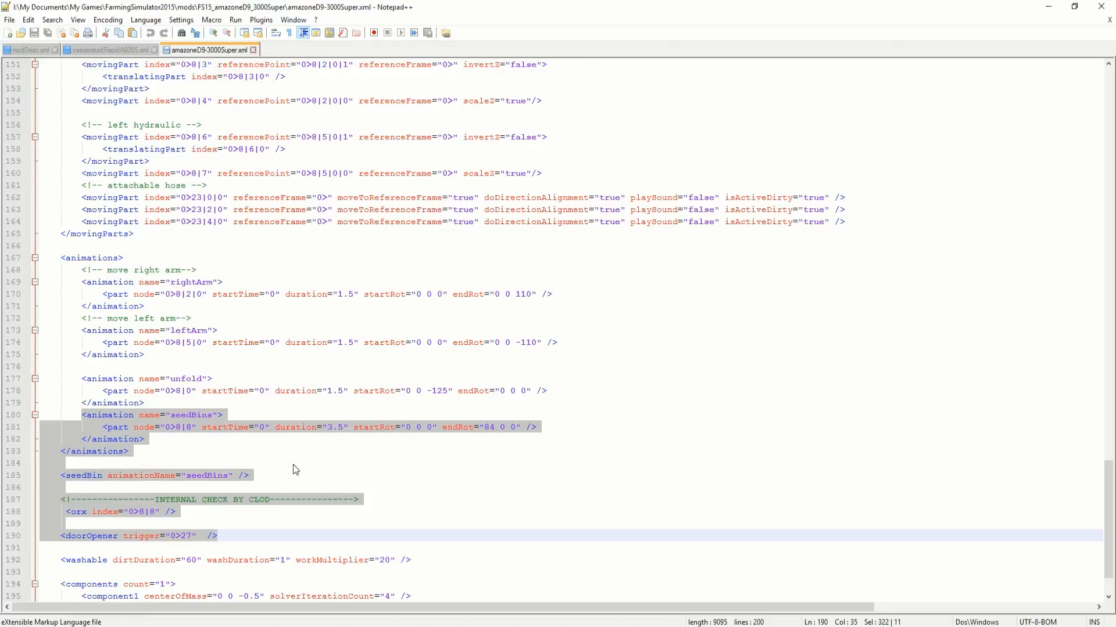
pyautogui.scroll(-2, 293, 466)
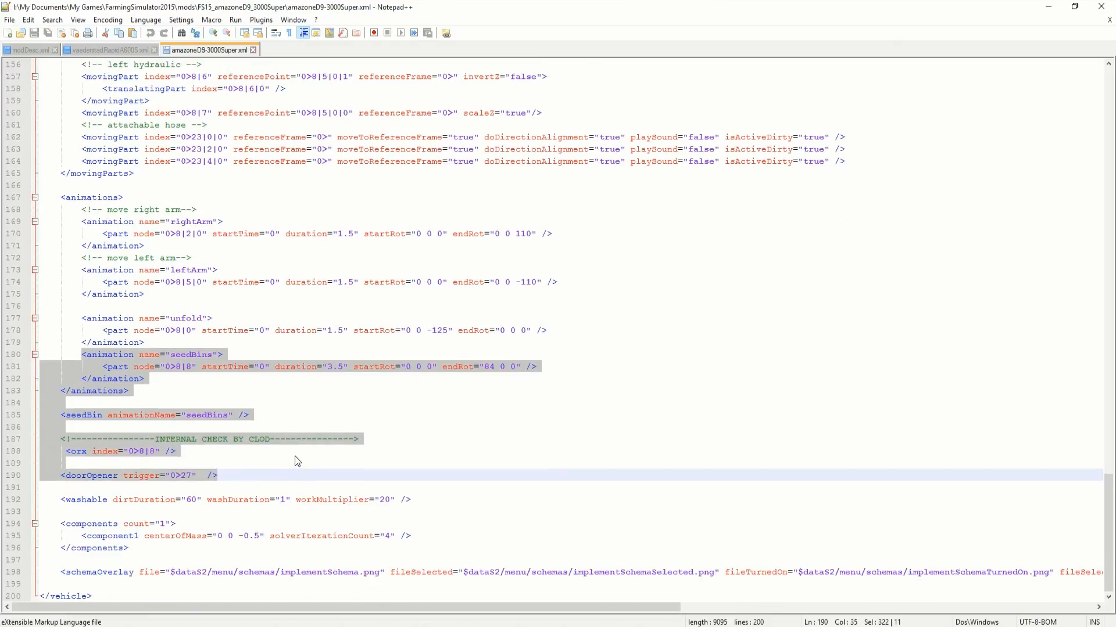
pyautogui.scroll(2, 295, 456)
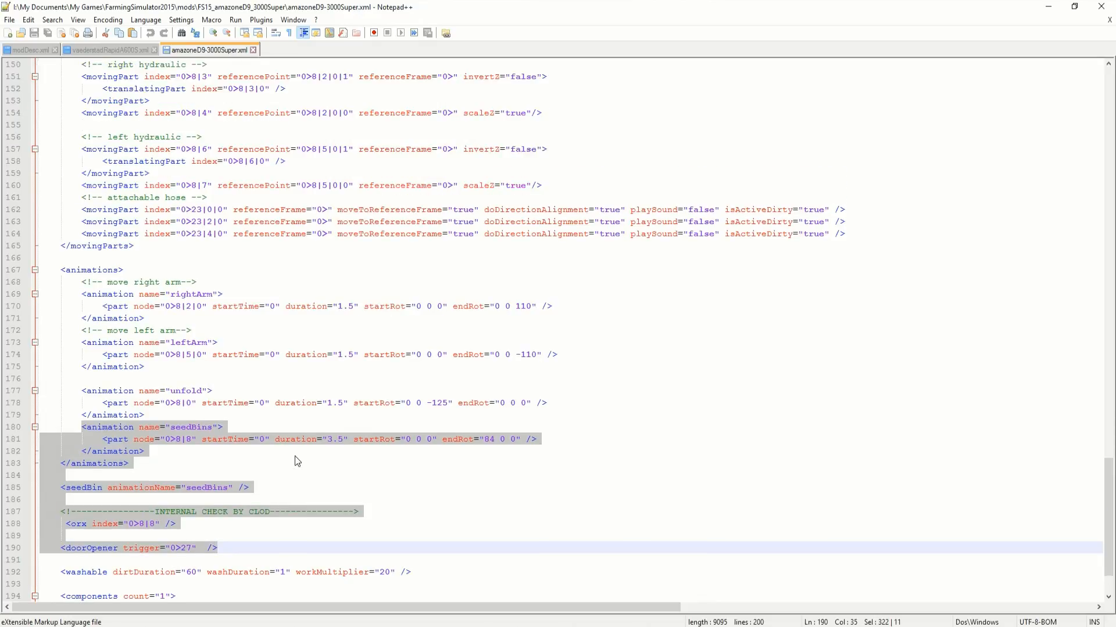
pyautogui.click(201, 391)
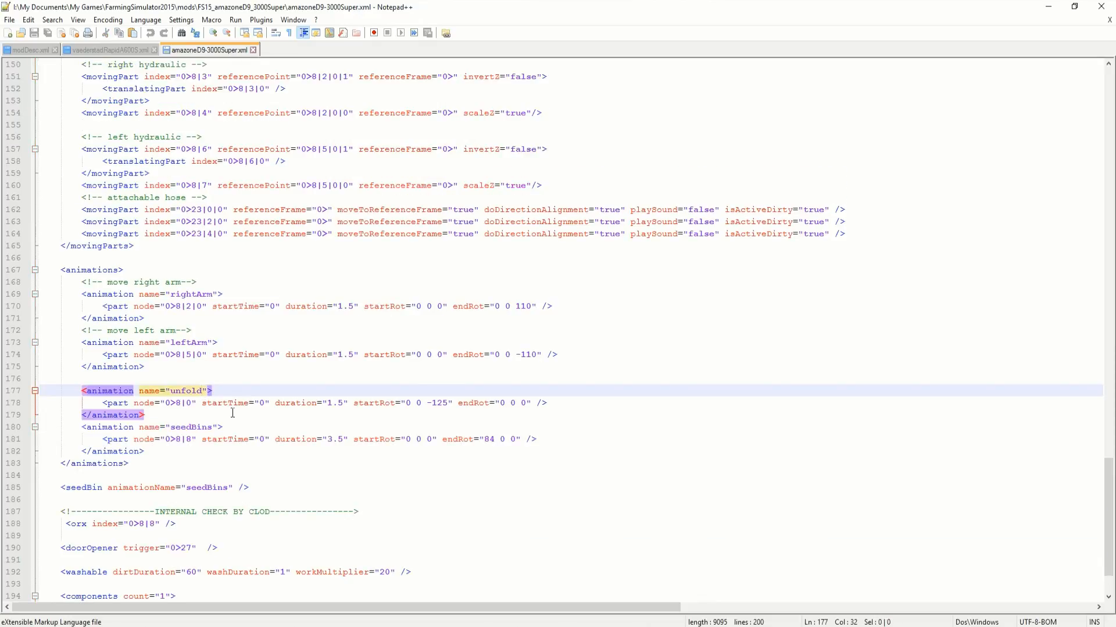
pyautogui.scroll(-2, 254, 440)
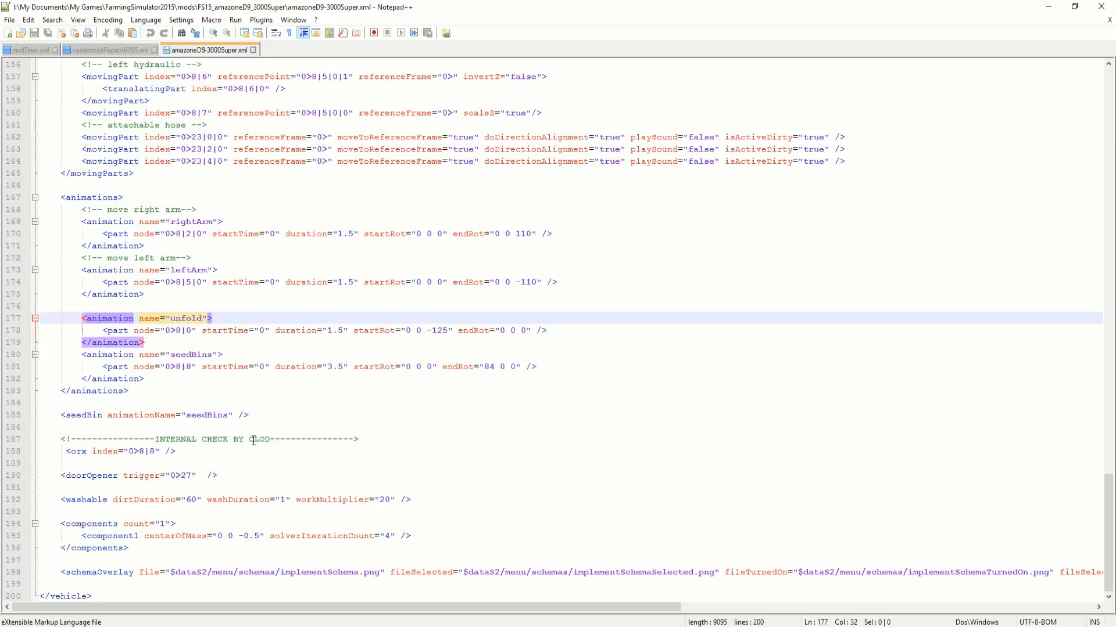
pyautogui.scroll(6, 253, 440)
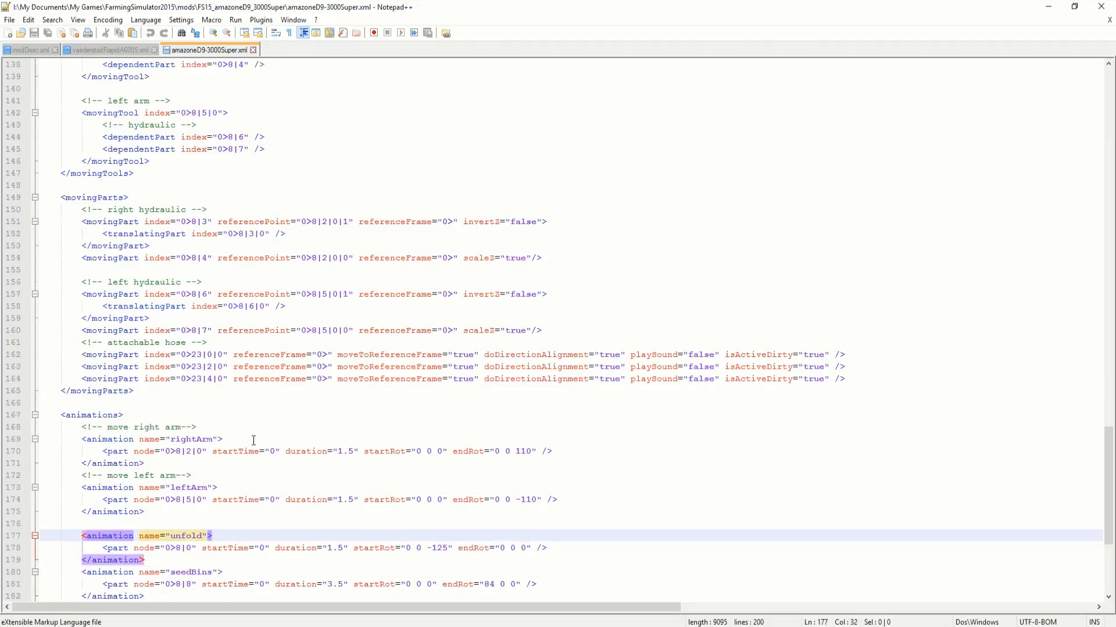
pyautogui.scroll(3, 253, 440)
pyautogui.scroll(6, 253, 440)
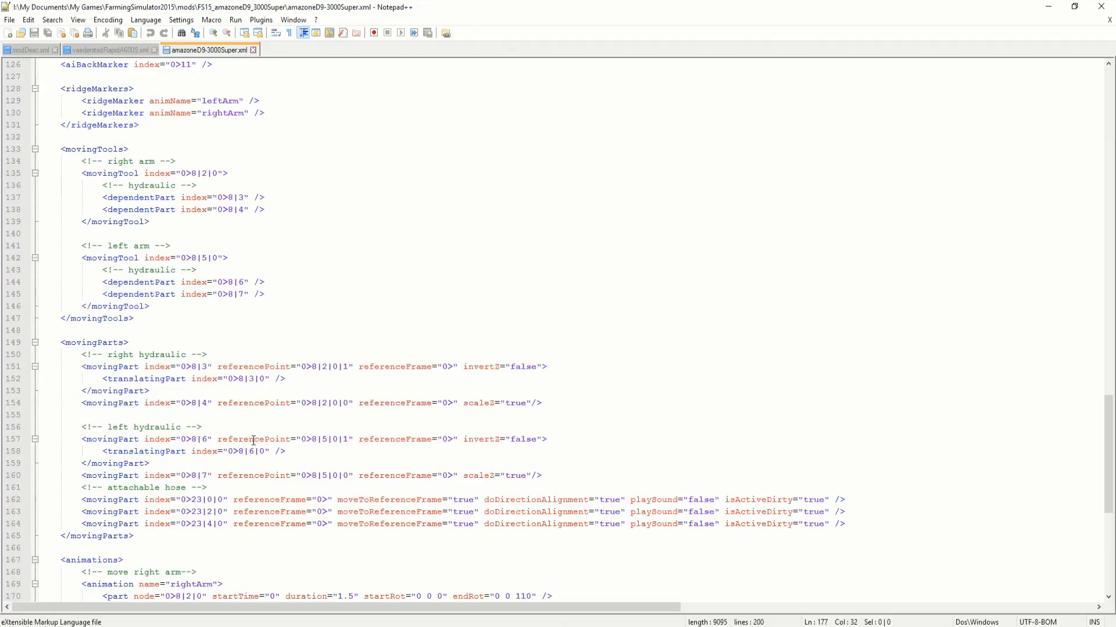
pyautogui.scroll(6, 254, 439)
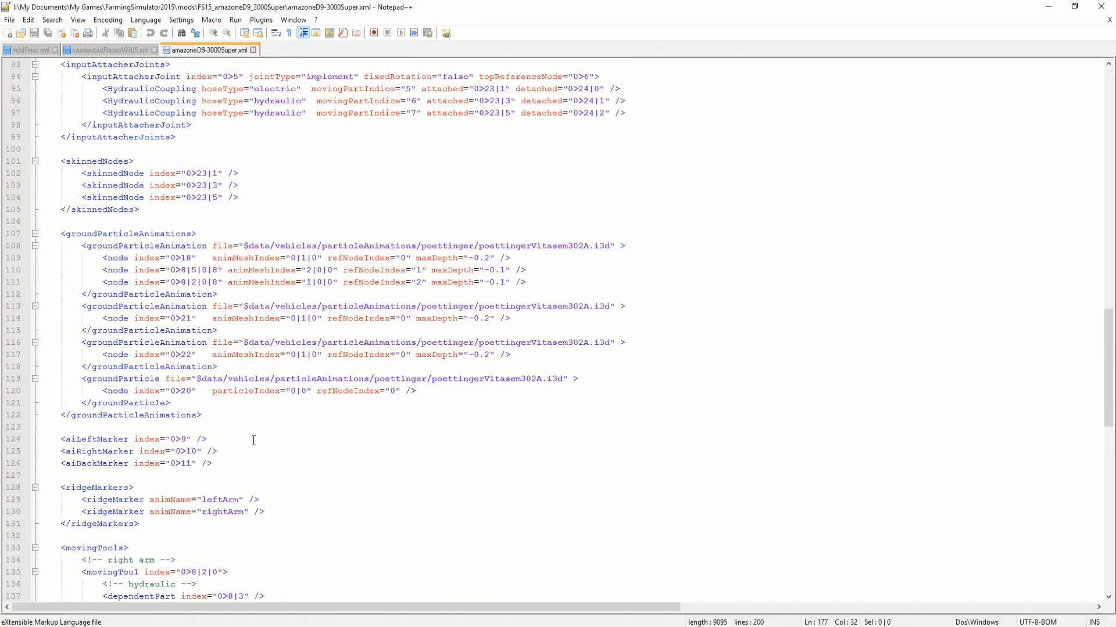
pyautogui.scroll(9, 253, 440)
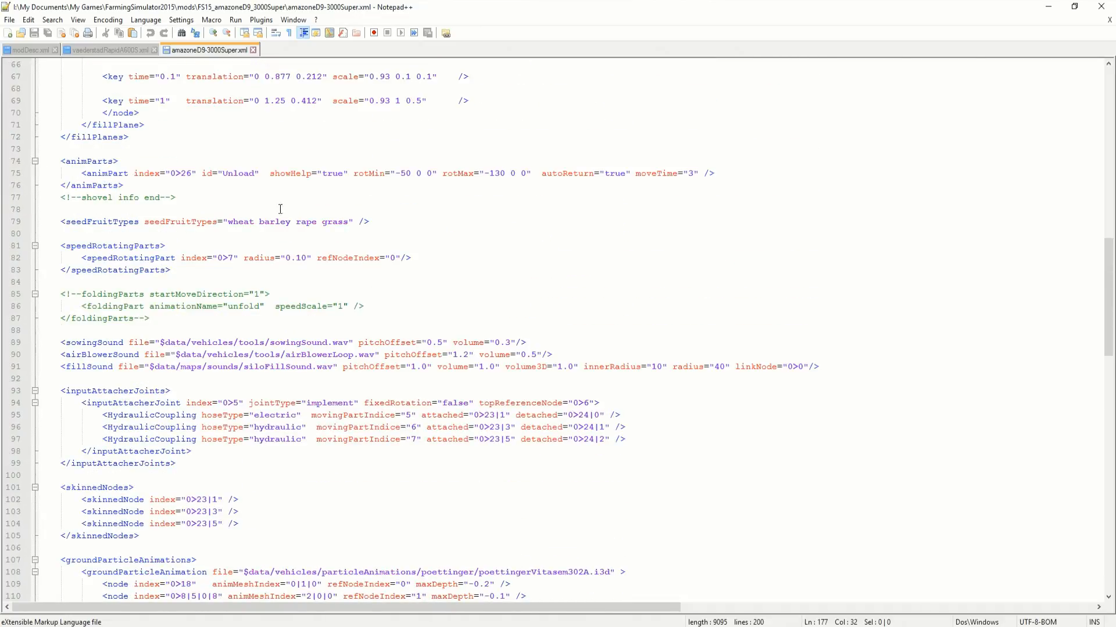
# Copy the whole block from the "shovel info start" comment through the "shovel info end" comment in amazoneD9-3000Super.xml
pyautogui.click(128, 173)
pyautogui.scroll(4, 175, 225)
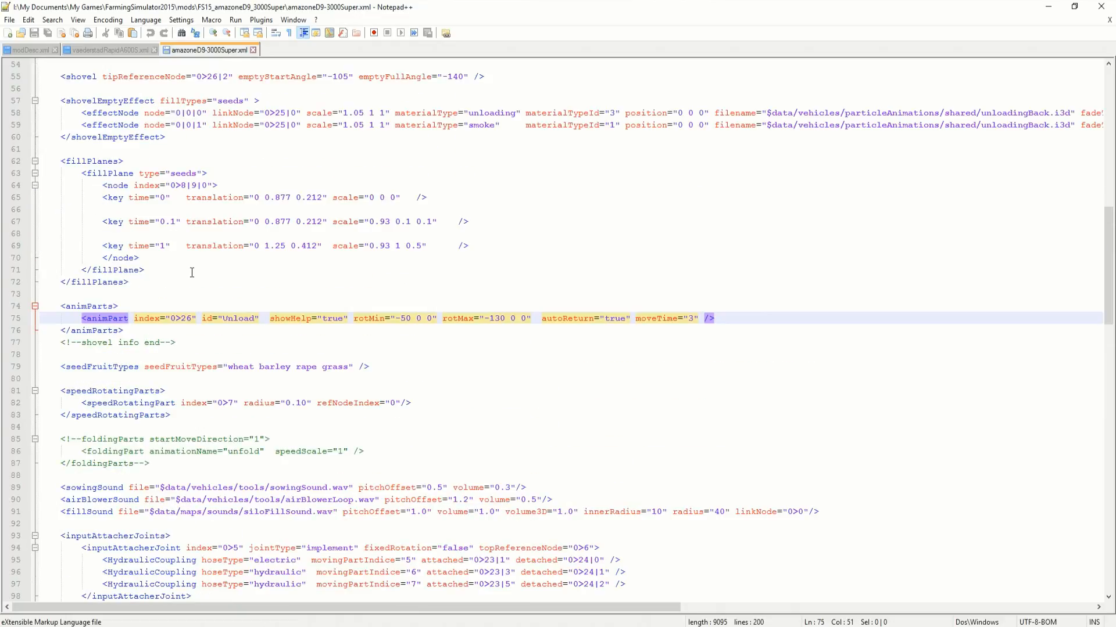
pyautogui.scroll(3, 192, 304)
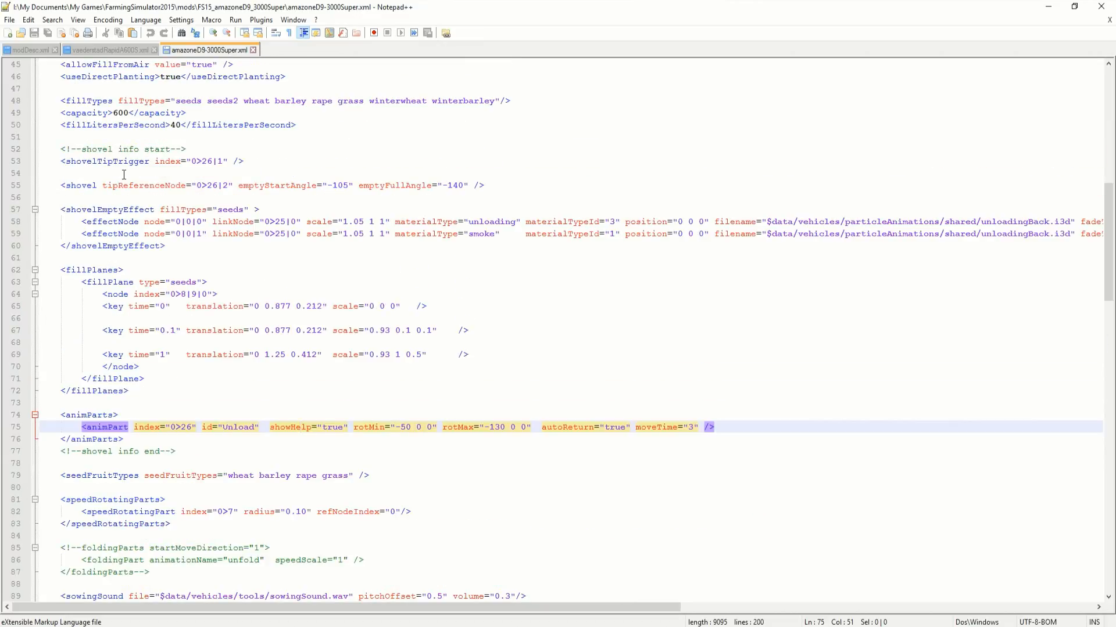
pyautogui.scroll(1, 105, 183)
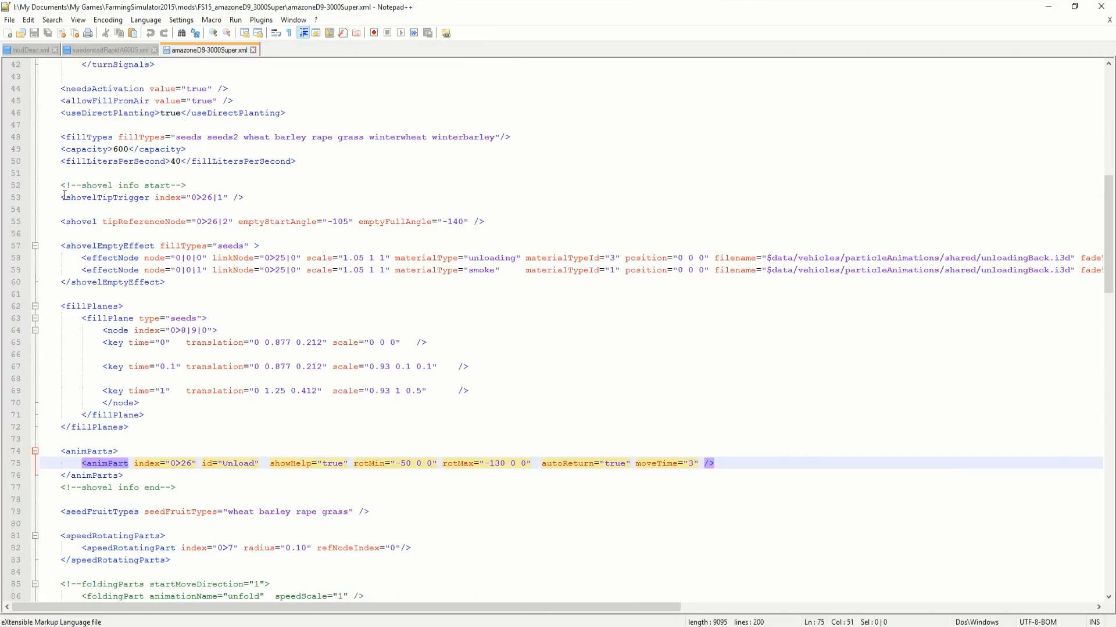
pyautogui.moveTo(61, 185); pyautogui.dragTo(185, 483)
pyautogui.rightClick(69, 356)
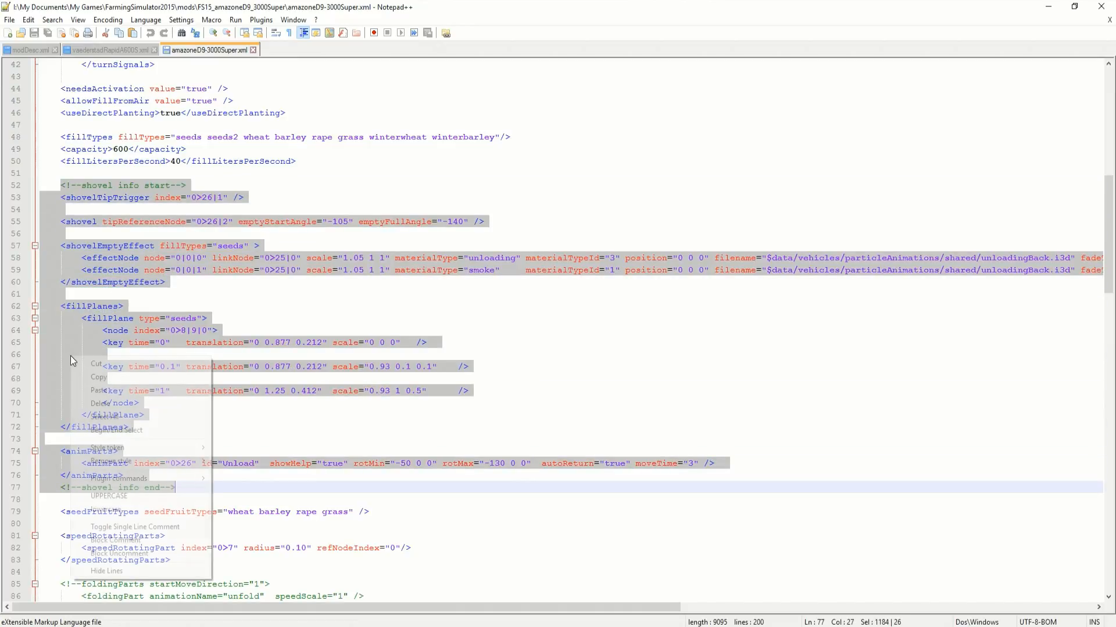
pyautogui.click(118, 379)
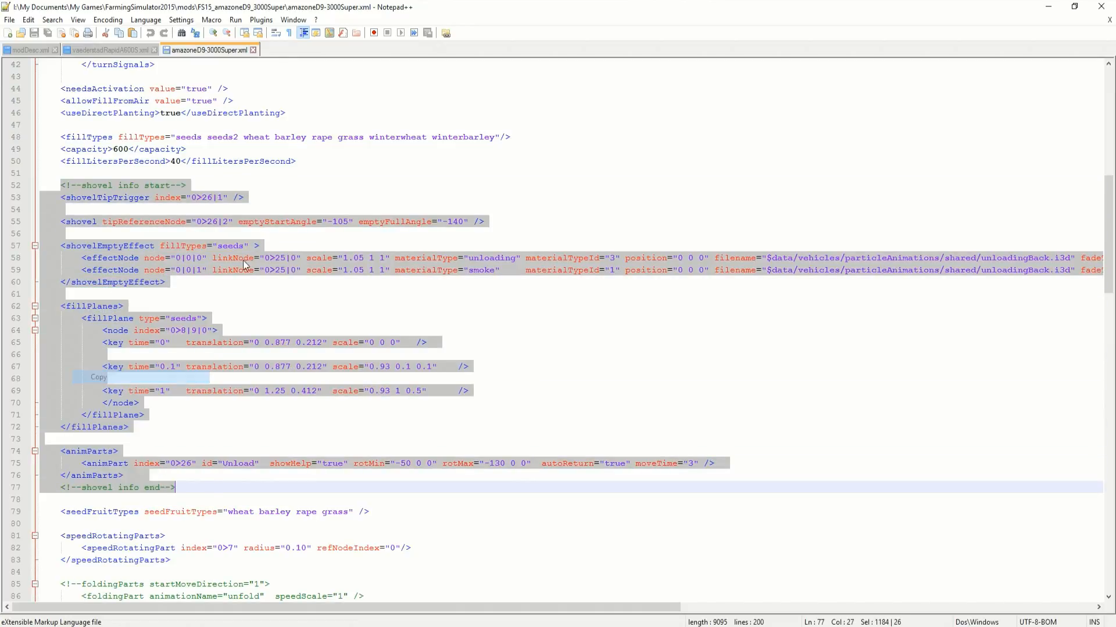
# Paste the shovel info block into vaederstadRapidA600S.xml below the doorOpener line, separated by a blank line
pyautogui.click(125, 50)
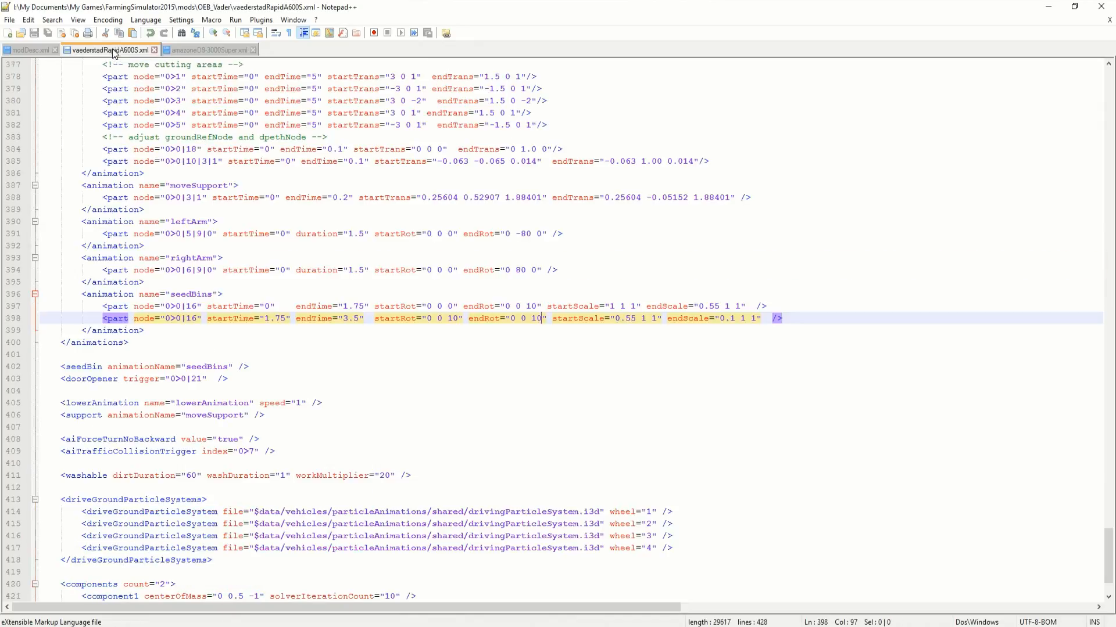
pyautogui.click(140, 342)
pyautogui.click(249, 377)
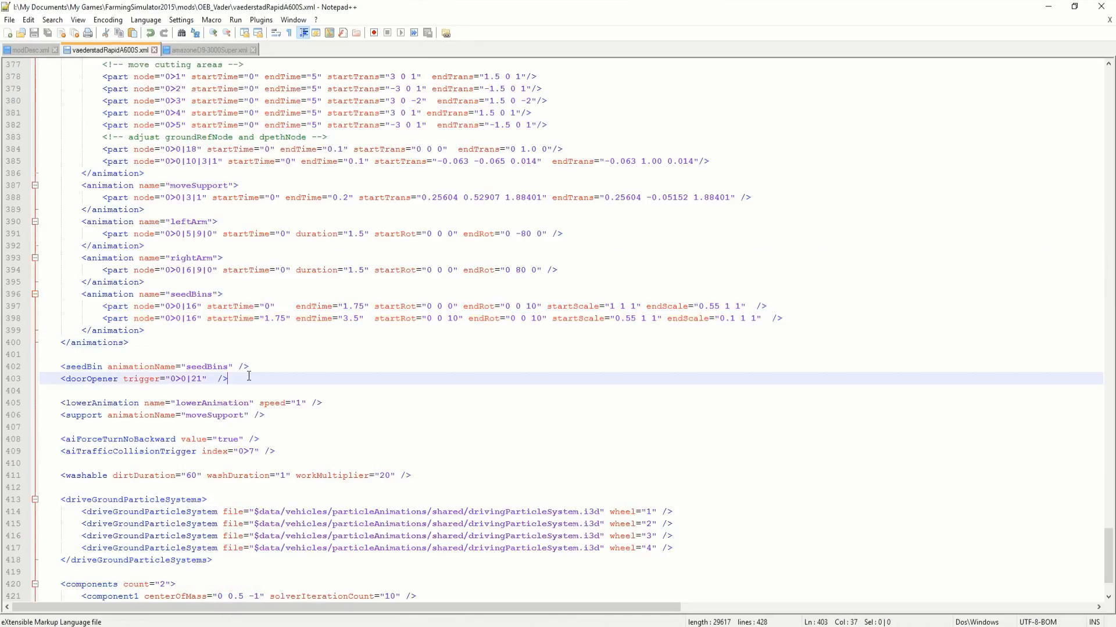
pyautogui.press('Return')
pyautogui.press('Return')
pyautogui.hotkey('ctrl', 'v')
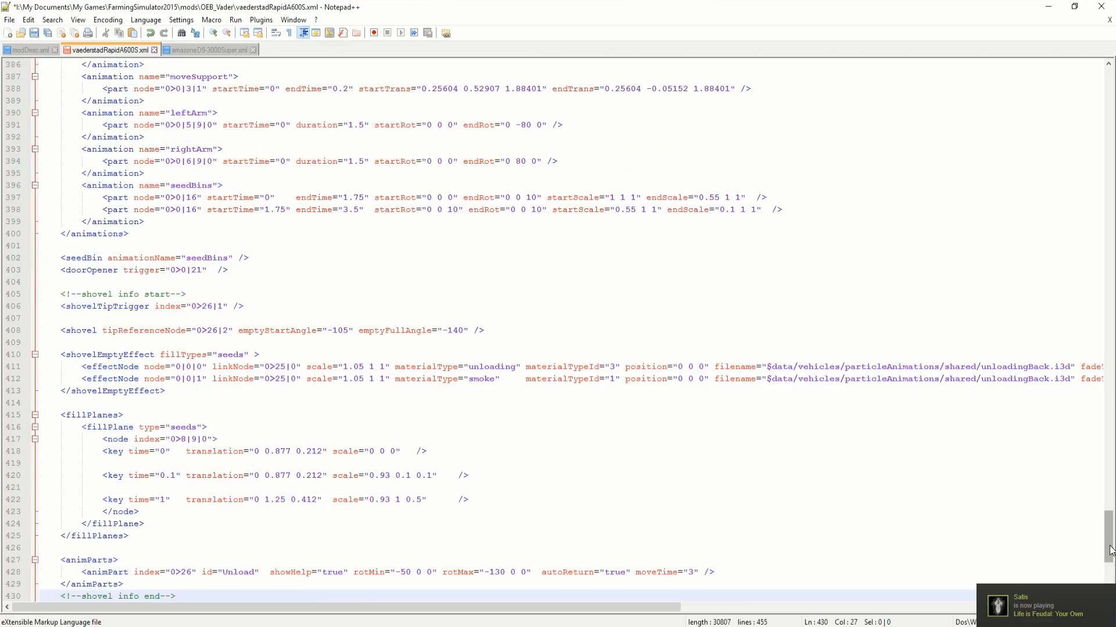
# Switch to GIANTS Editor and look up the index path of tipTrigger inside the fillLevelMarker group
pyautogui.moveTo(1111, 547)
pyautogui.mouseDown()
pyautogui.moveTo(1100, 87)
pyautogui.moveTo(1106, 567)
pyautogui.mouseUp()
pyautogui.scroll(5, 301, 433)
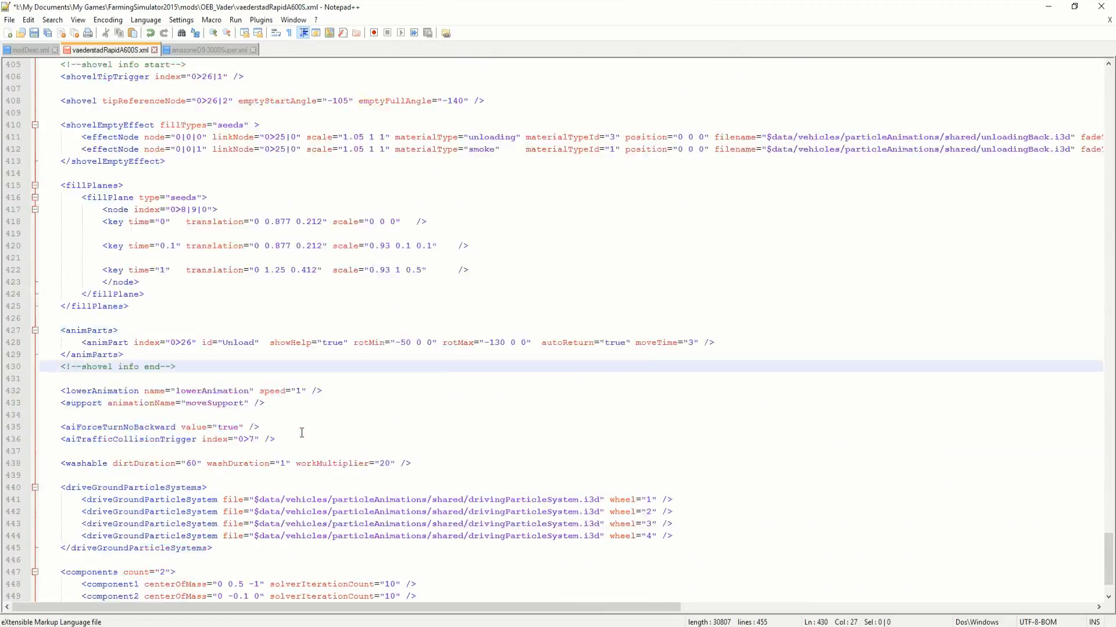
pyautogui.scroll(4, 301, 433)
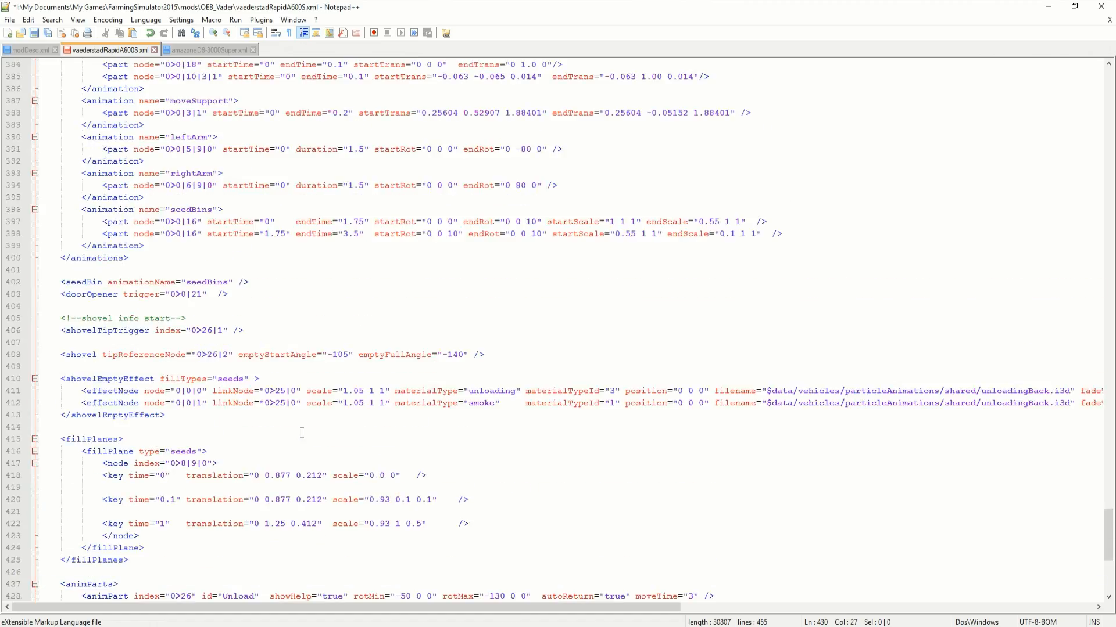
pyautogui.click(201, 329)
pyautogui.hotkey('alt', 'Tab')
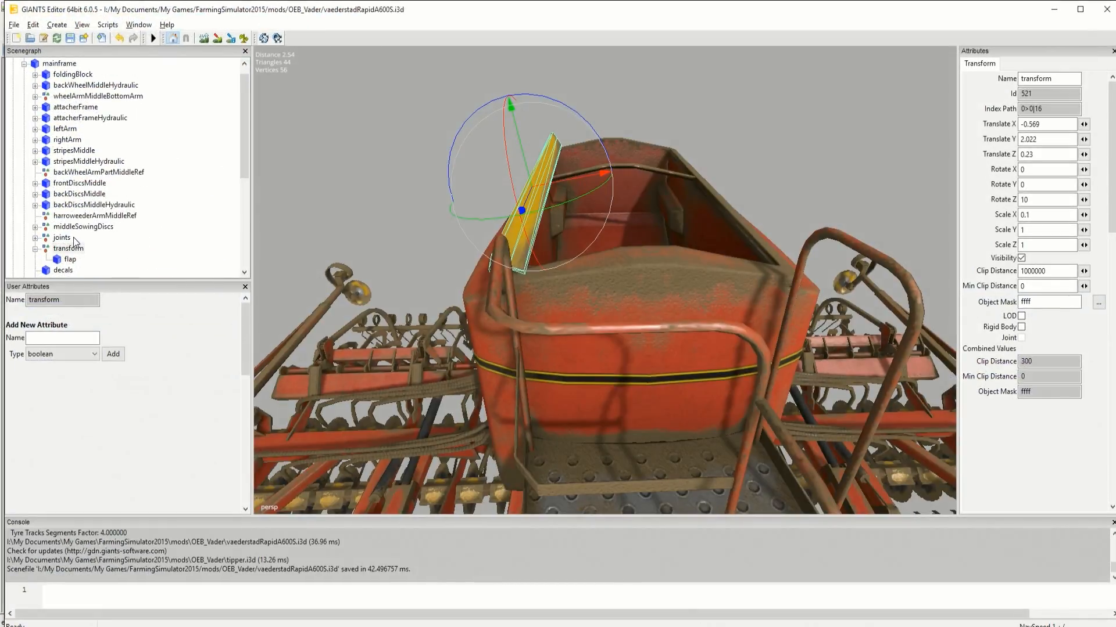
pyautogui.scroll(-3, 79, 245)
pyautogui.click(35, 151)
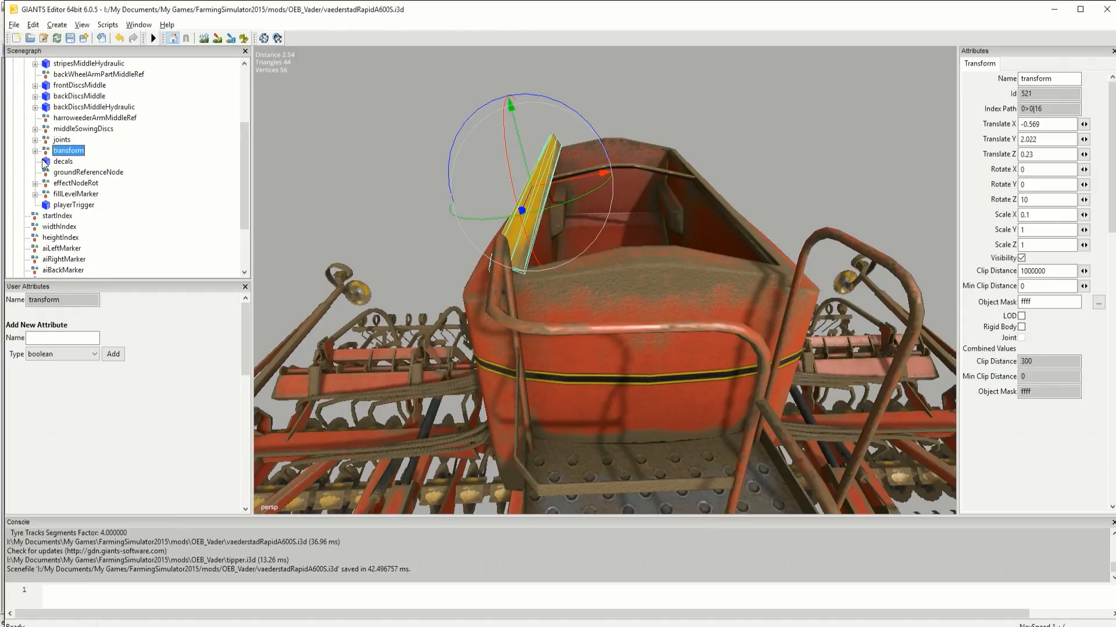
pyautogui.click(58, 183)
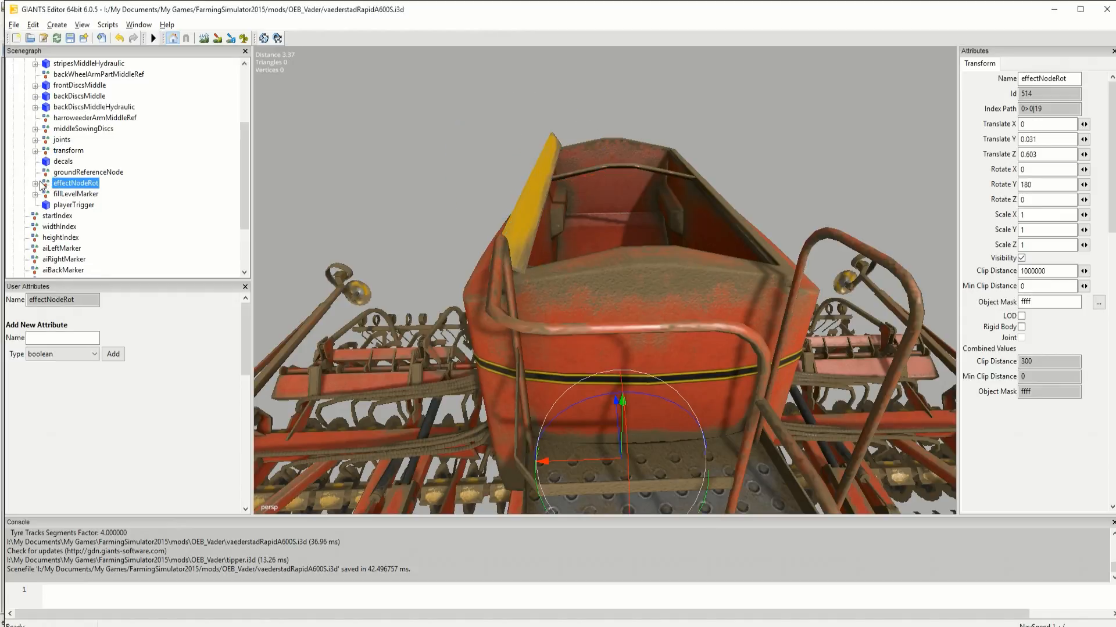
pyautogui.click(35, 195)
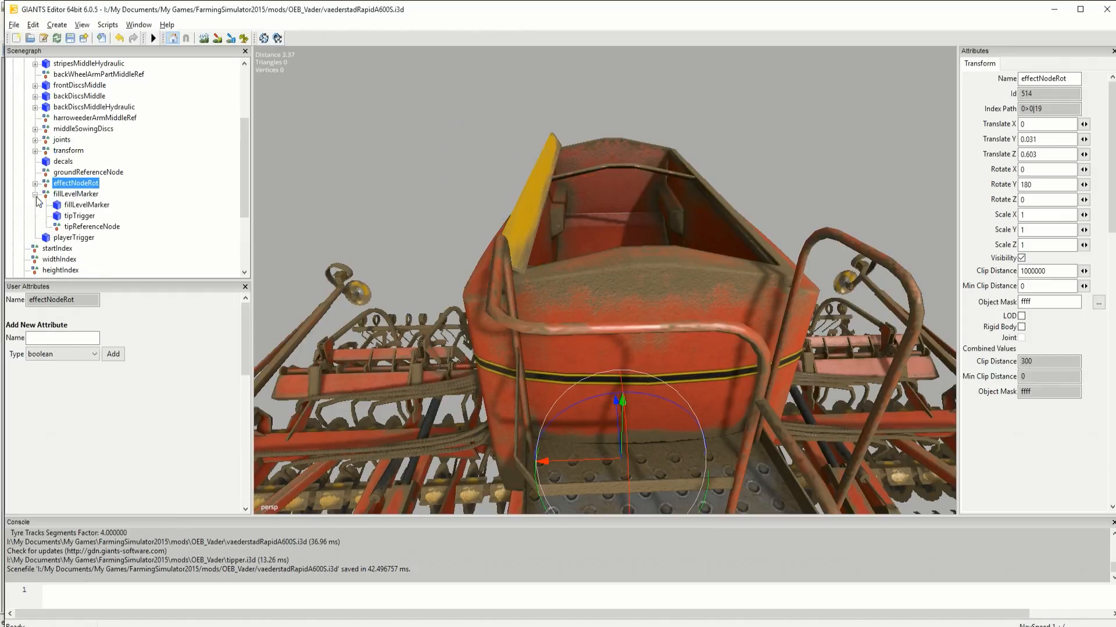
pyautogui.click(74, 217)
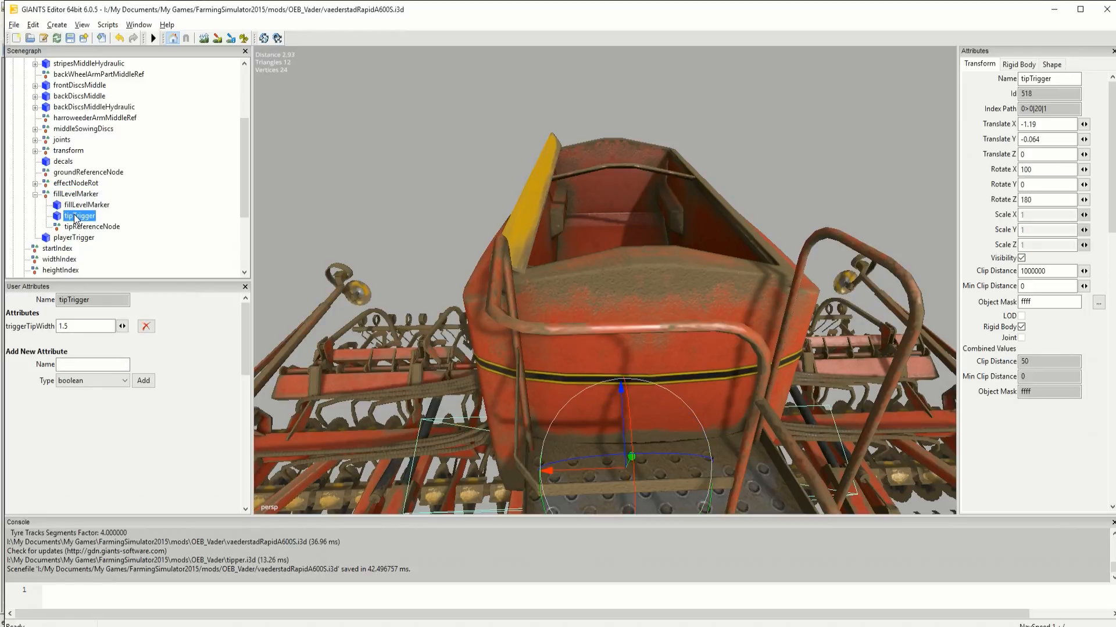
# Return to Notepad++ and set the shovelTipTrigger index to 0>0|20|1
pyautogui.click(1051, 12)
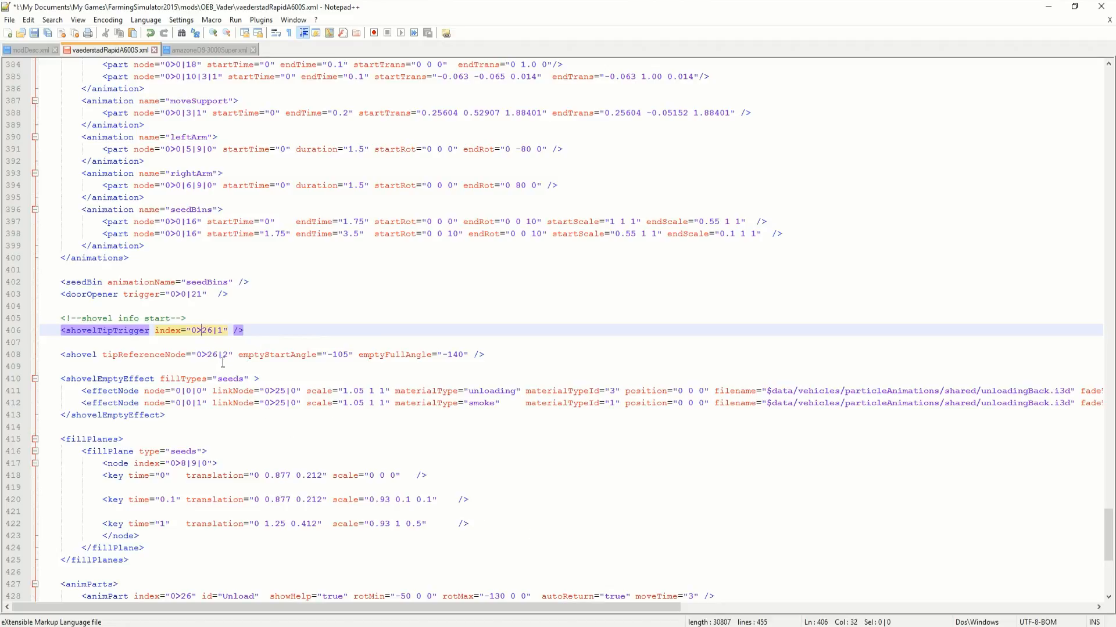
pyautogui.write('0|')
pyautogui.press('Delete')
pyautogui.write('0')
pyautogui.press('Down')
pyautogui.press('Down')
# Set the shovel's tipReferenceNode to 0>0|20|2 and check it against tipReferenceNode's index path in GIANTS Editor
pyautogui.moveTo(698, 626)
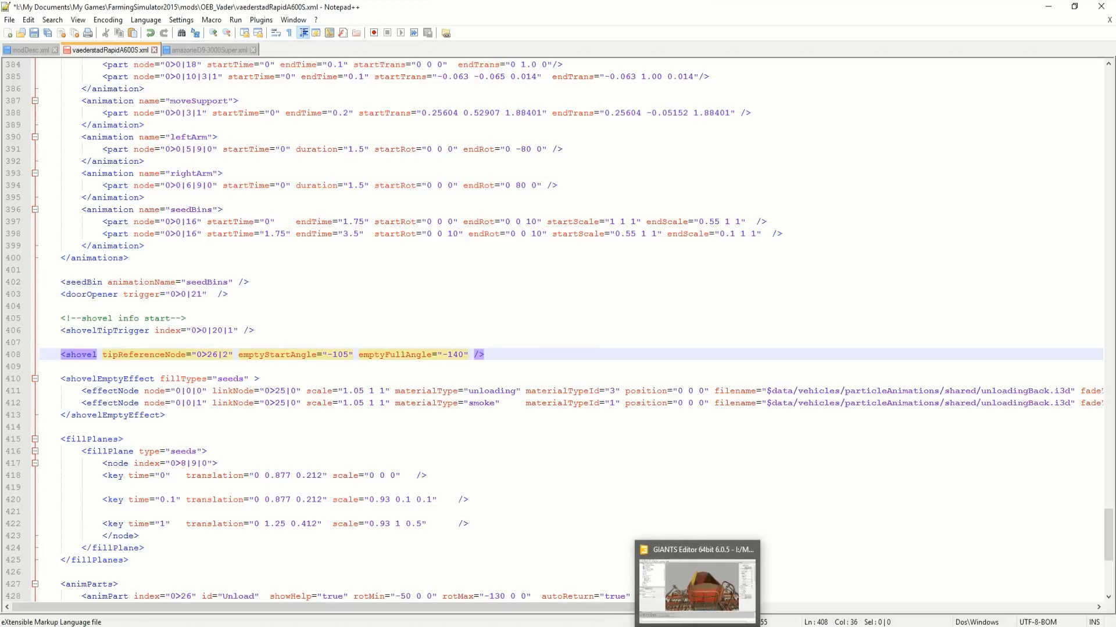
pyautogui.click(207, 355)
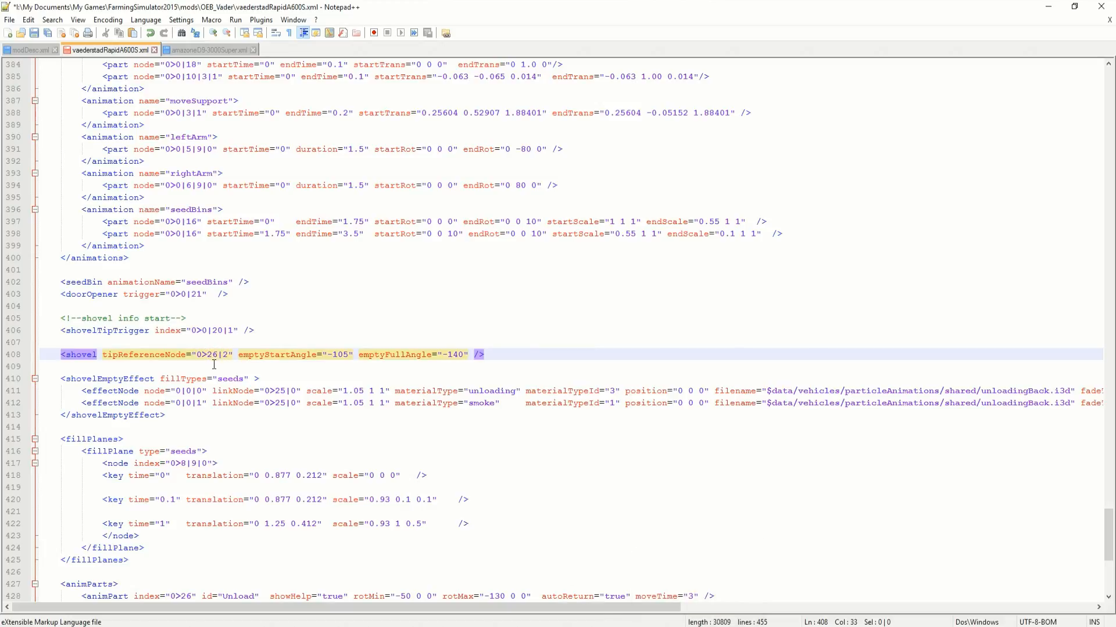
pyautogui.write('0|20')
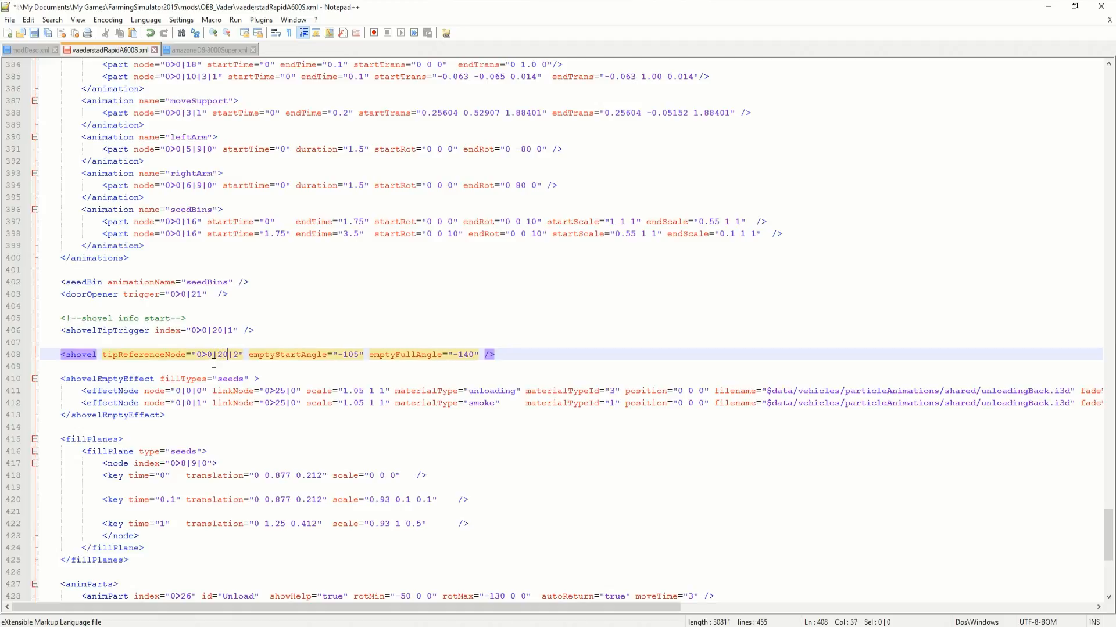
pyautogui.click(664, 626)
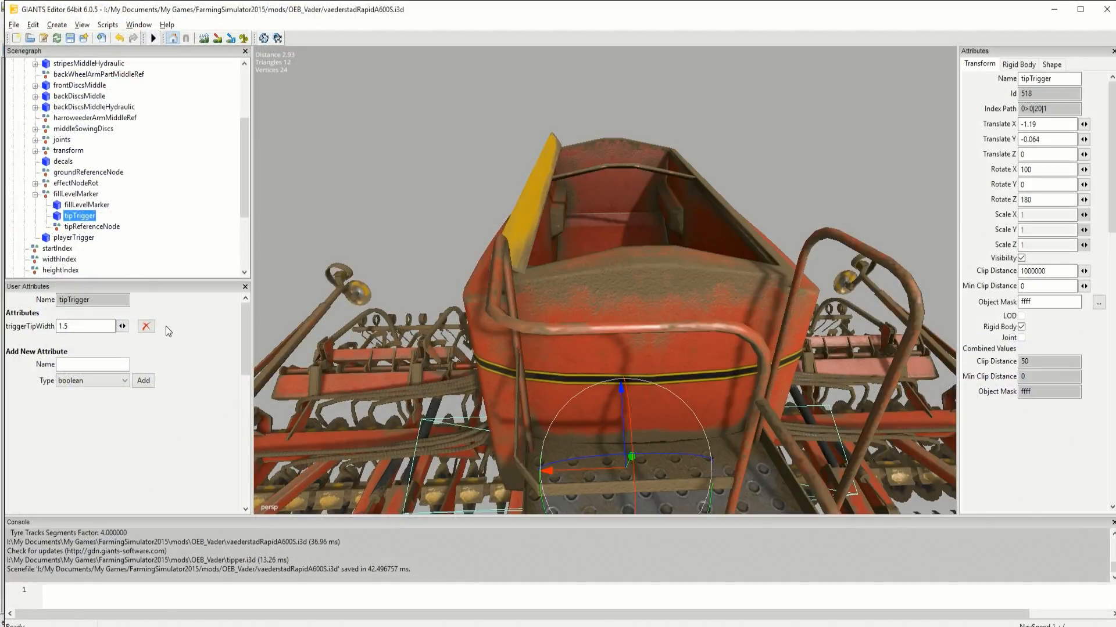
pyautogui.click(101, 230)
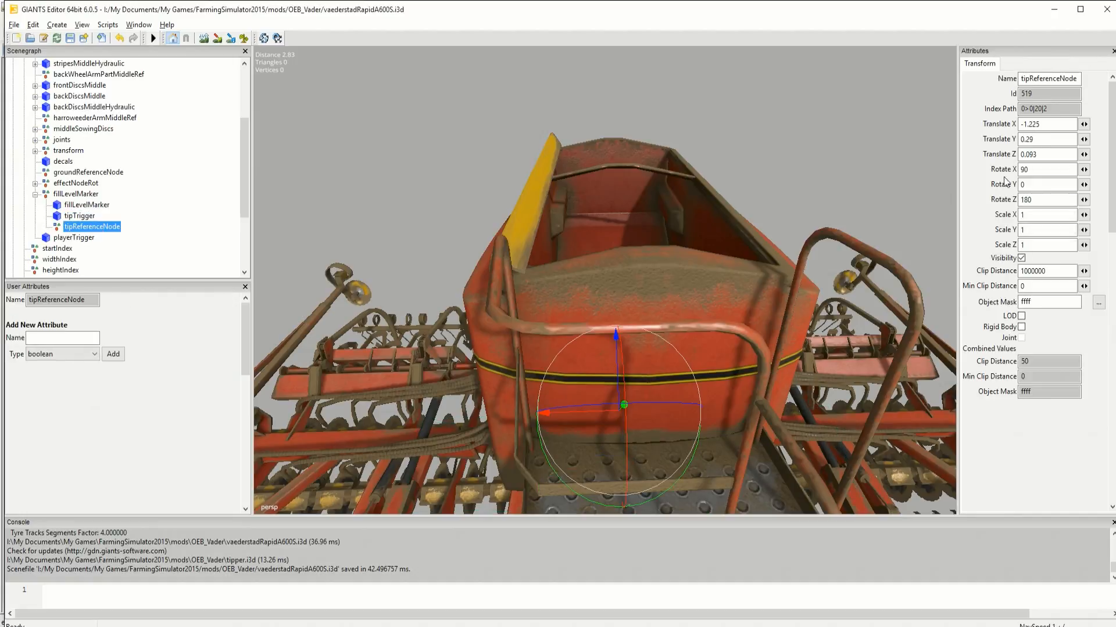
pyautogui.click(1052, 9)
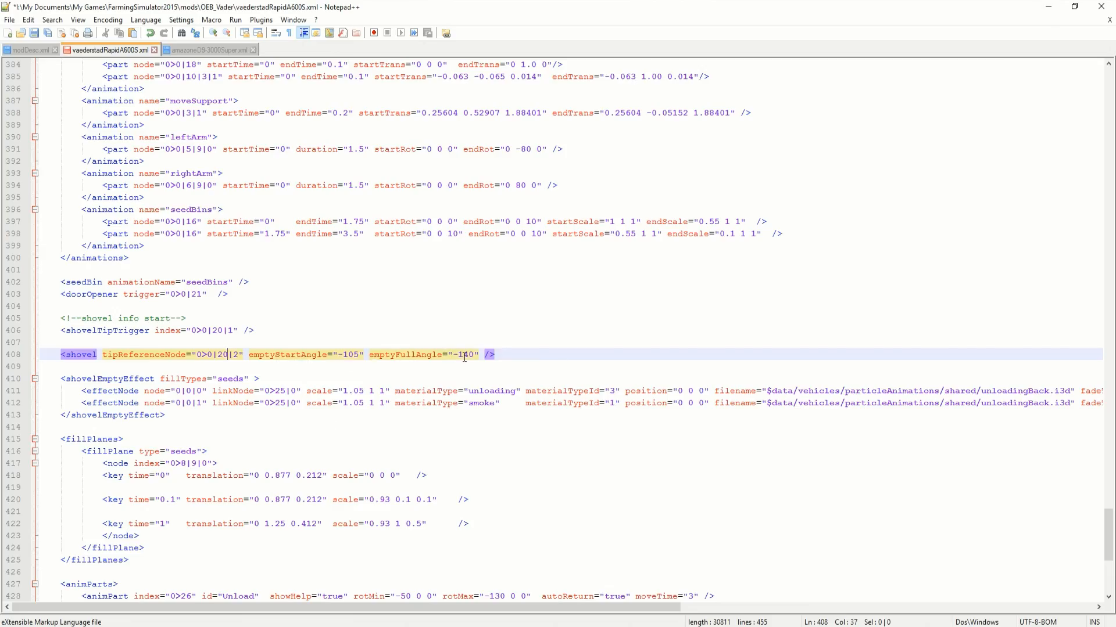
# Look up the index path of effectNode under effectNodeRot in GIANTS Editor for the shovelEmptyEffect linkNode values
pyautogui.click(196, 391)
pyautogui.click(276, 391)
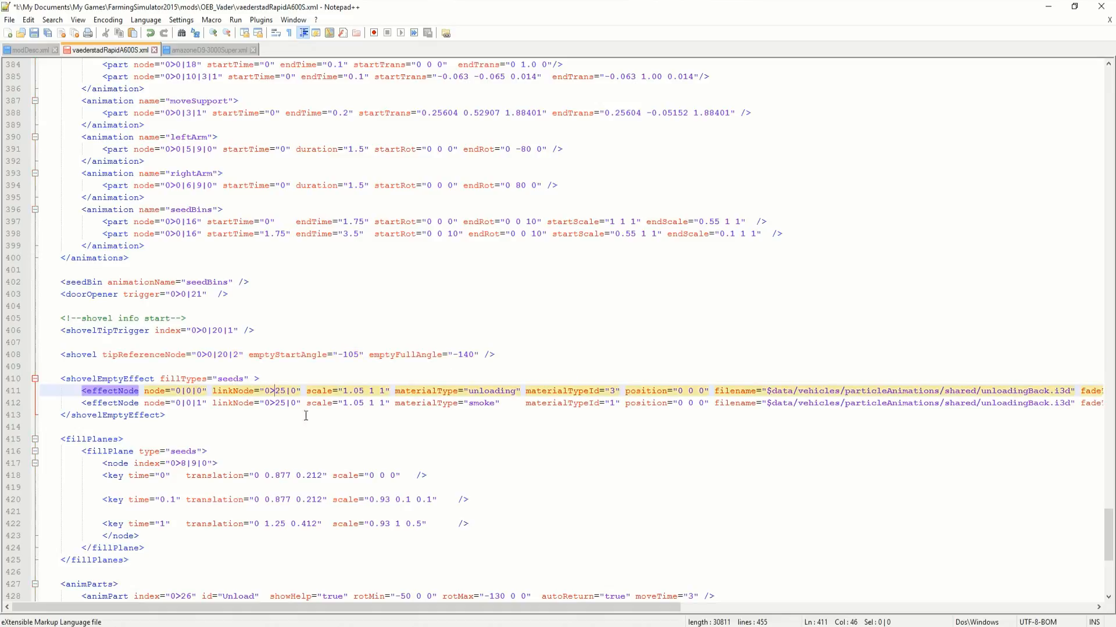
pyautogui.hotkey('alt', 'Tab')
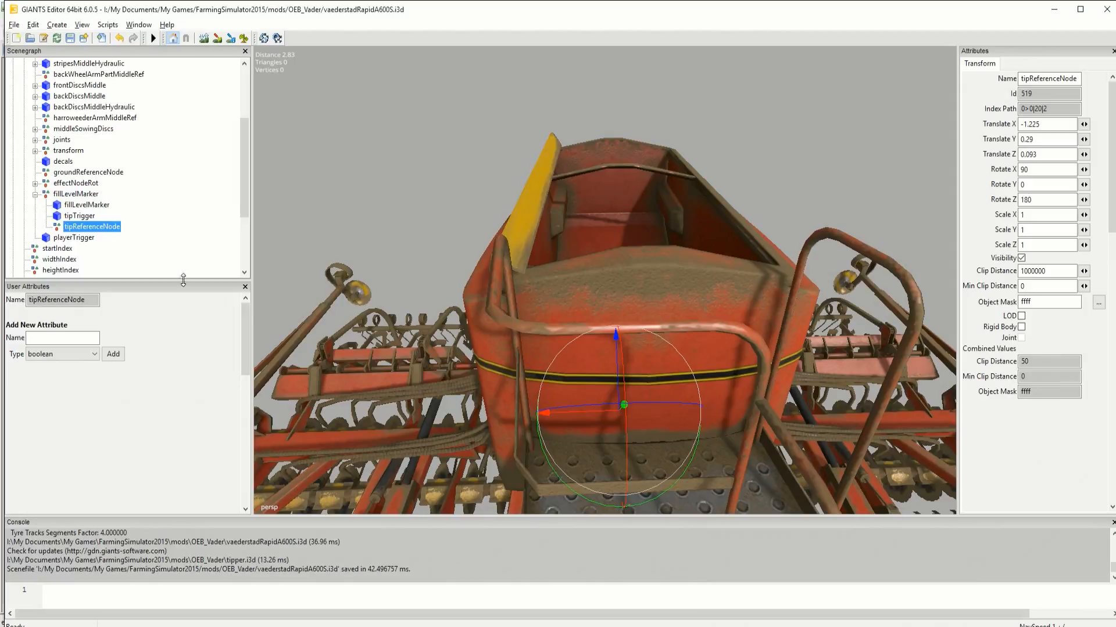
pyautogui.click(65, 183)
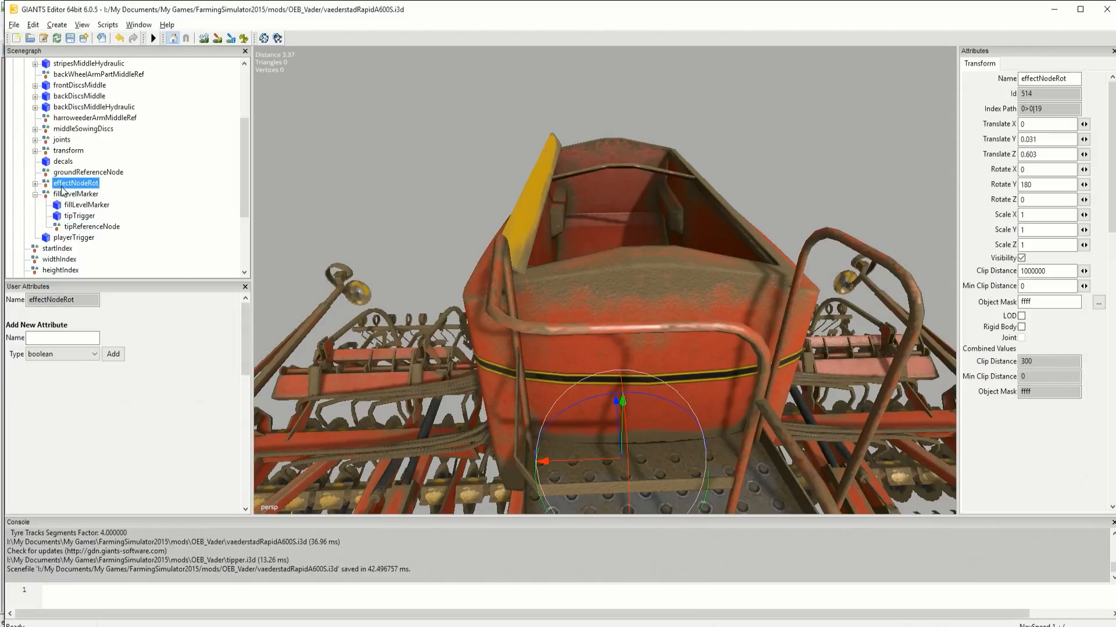
pyautogui.click(36, 184)
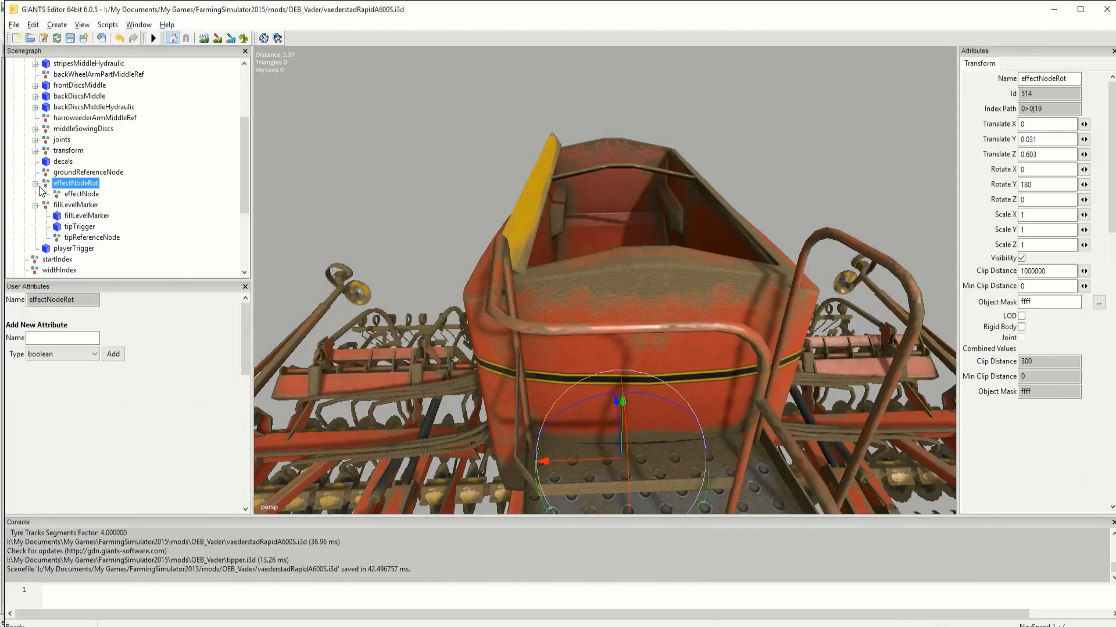
pyautogui.click(71, 194)
pyautogui.click(1054, 9)
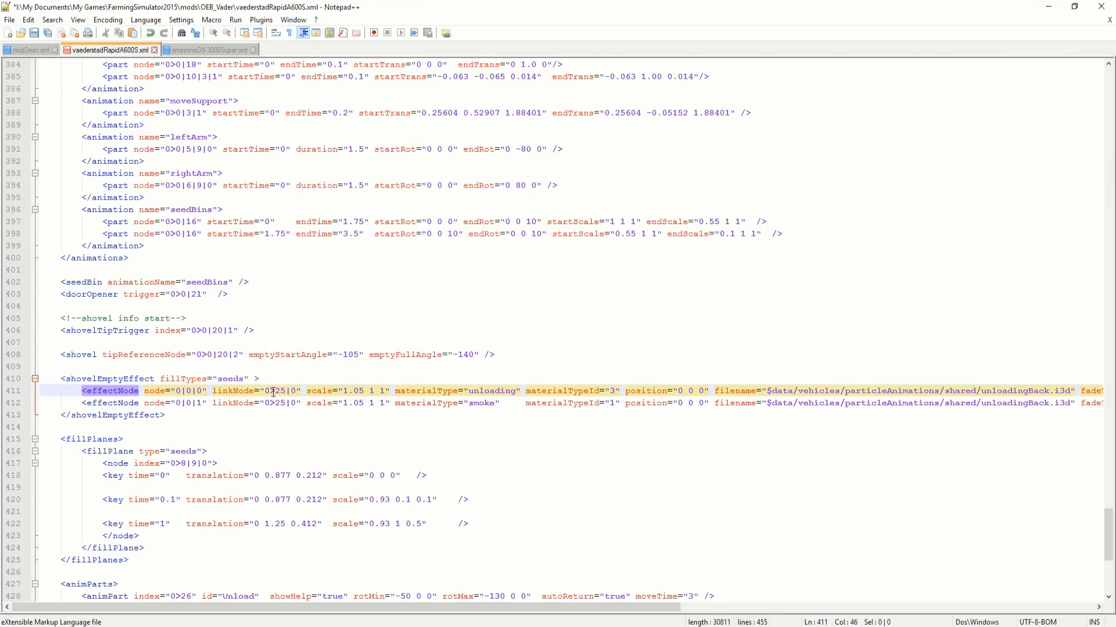
# Set linkNode to 0>0|19|0 on both effectNode lines of shovelEmptyEffect in vaederstadRapidA600S.xml
pyautogui.press('Down')
pyautogui.write('0|')
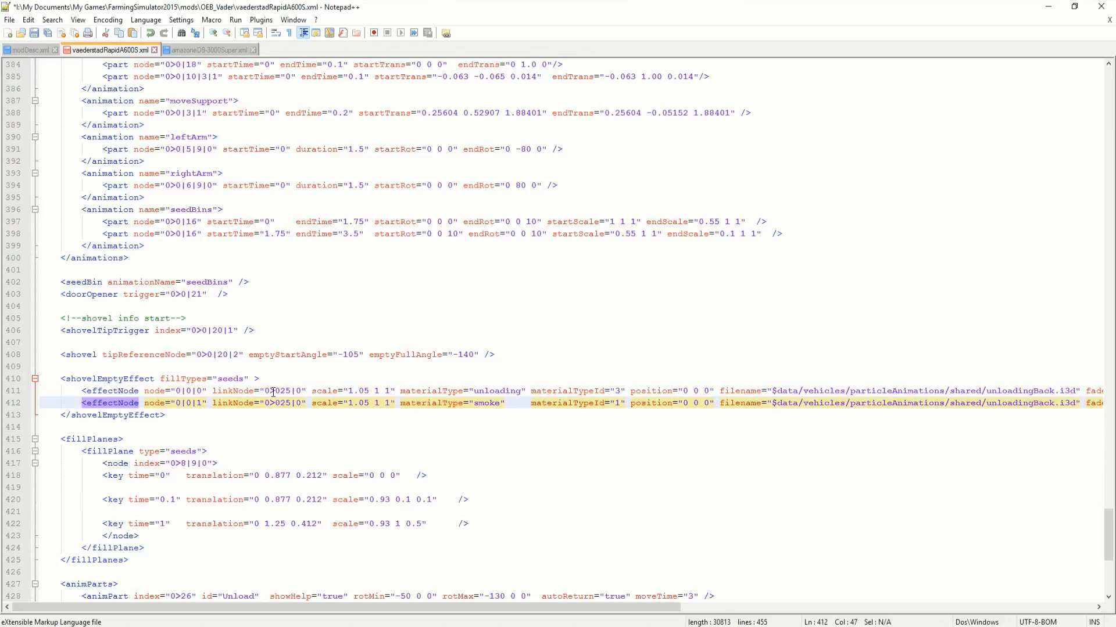
pyautogui.press('Right')
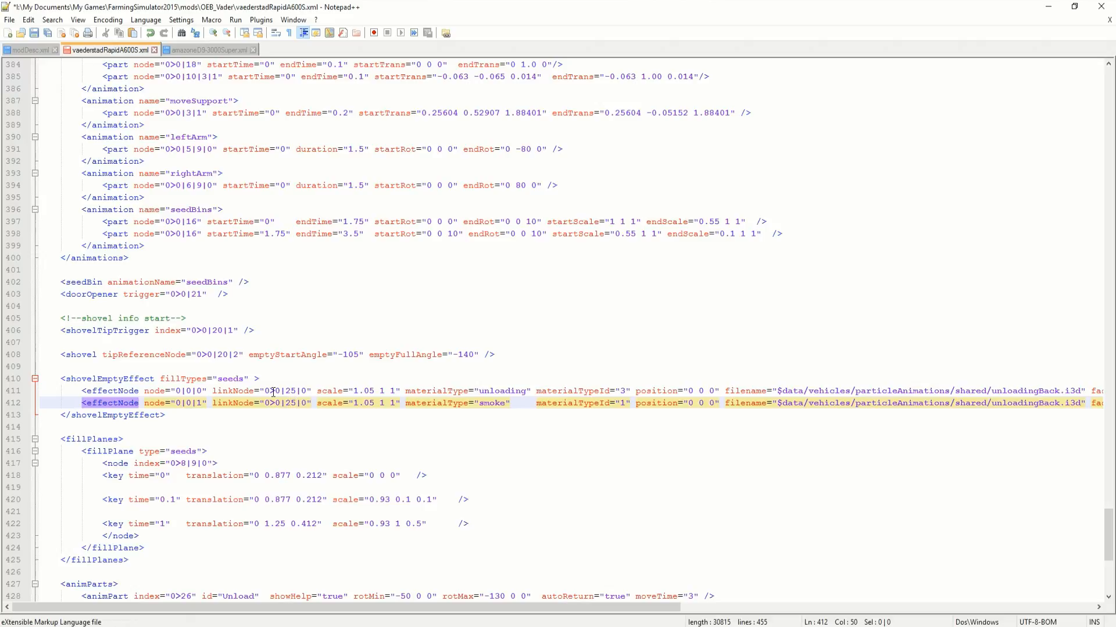
pyautogui.hotkey('alt', 'shift', 'Up')
pyautogui.hotkey('alt', 'shift', 'Left')
pyautogui.hotkey('alt', 'shift', 'Left')
pyautogui.write('1')
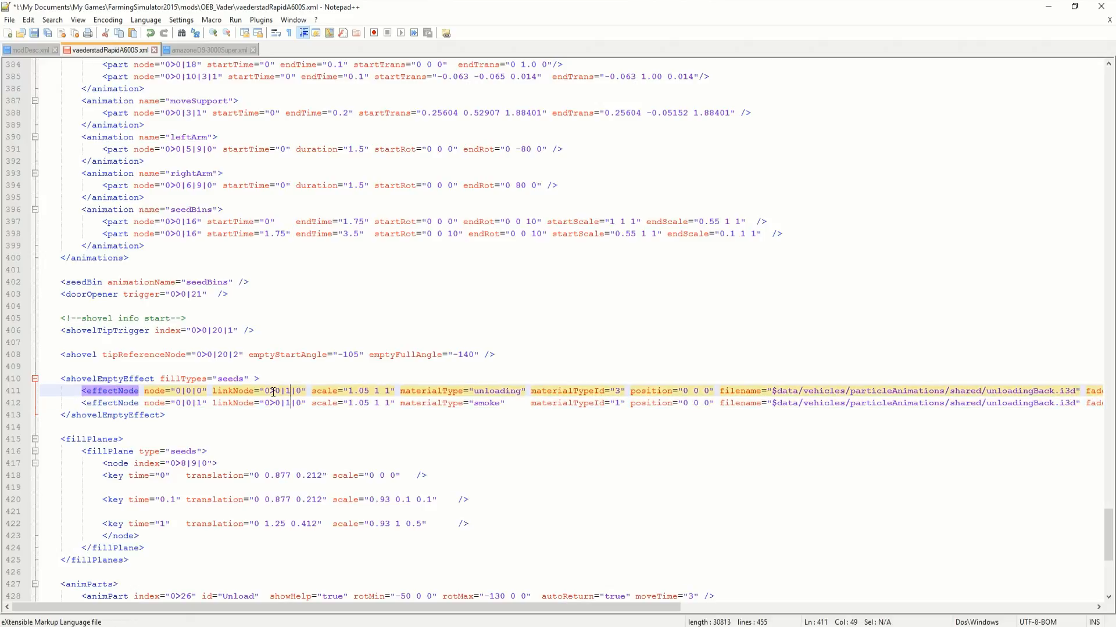
pyautogui.write('9')
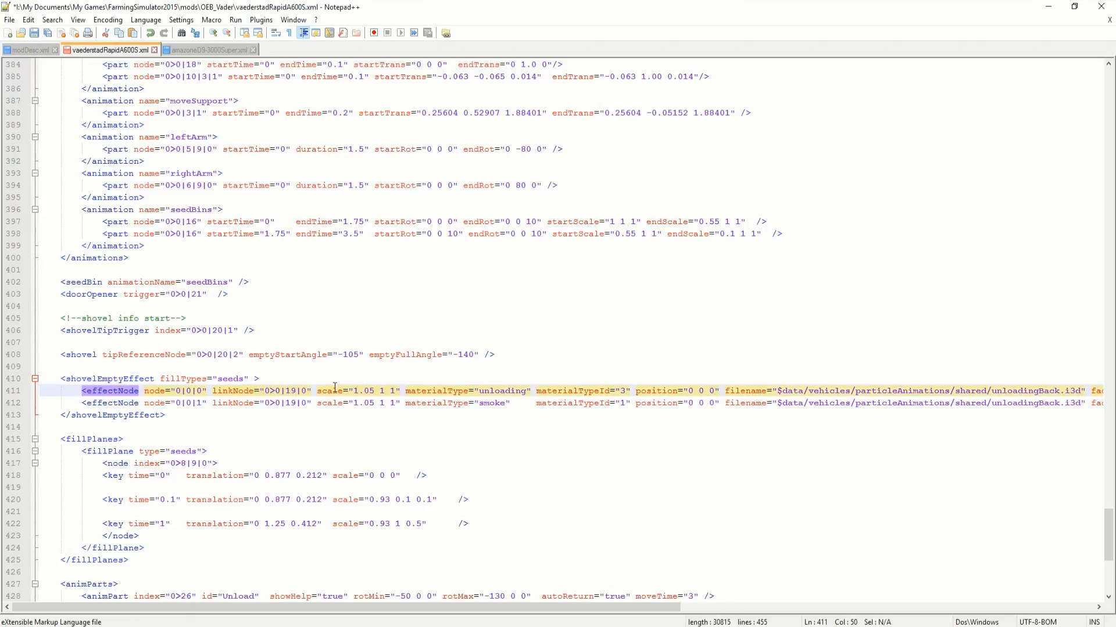
# Look up the parent fillLevelMarker's index path in GIANTS Editor, set the Unload animPart index to 0>0|20, and save vaederstadRapidA600S.xml
pyautogui.moveTo(357, 608); pyautogui.dragTo(294, 605)
pyautogui.scroll(-2, 200, 491)
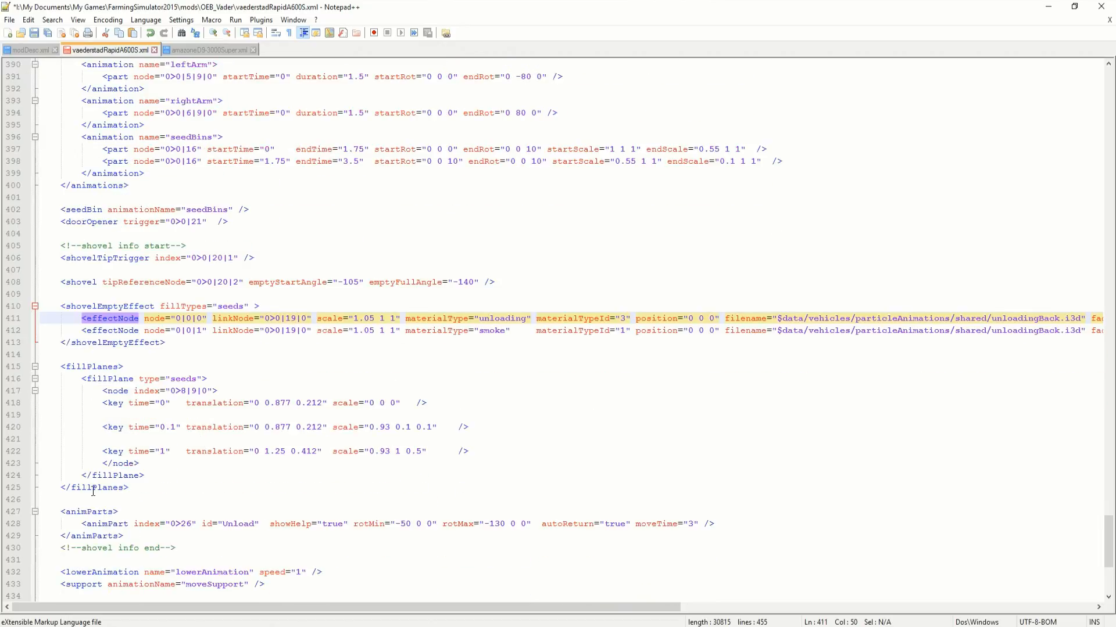
pyautogui.click(184, 524)
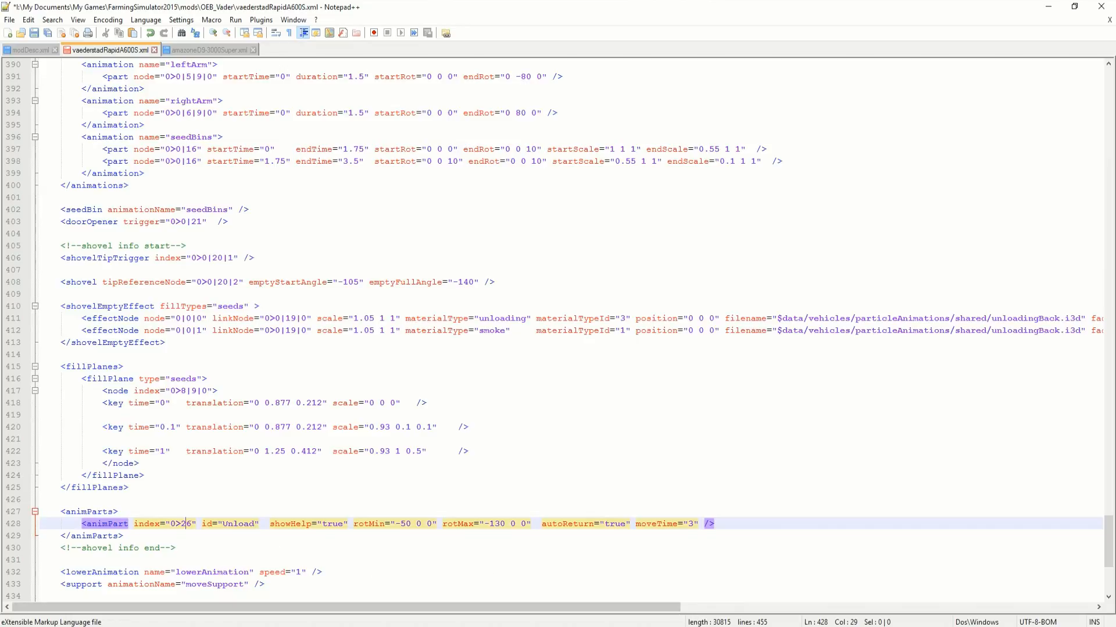
pyautogui.moveTo(697, 626)
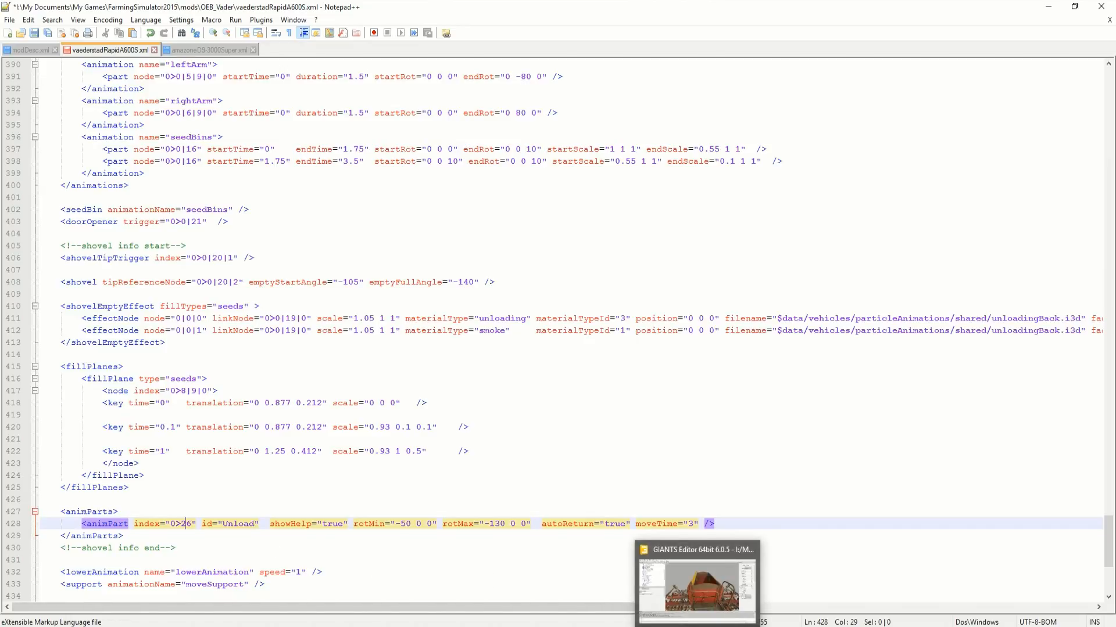
pyautogui.click(697, 587)
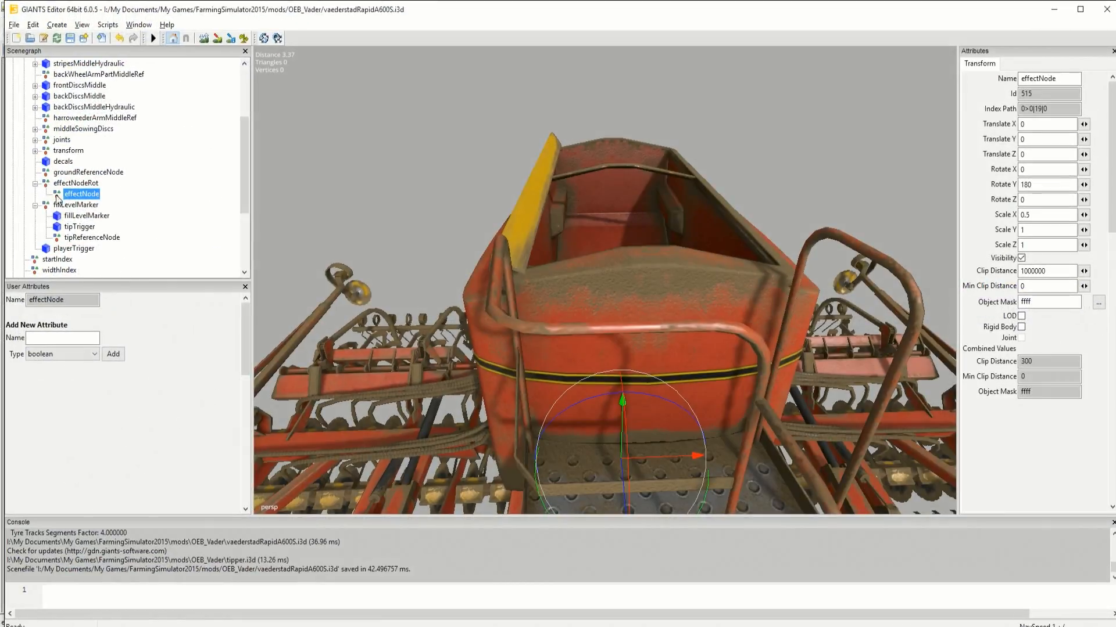
pyautogui.click(76, 205)
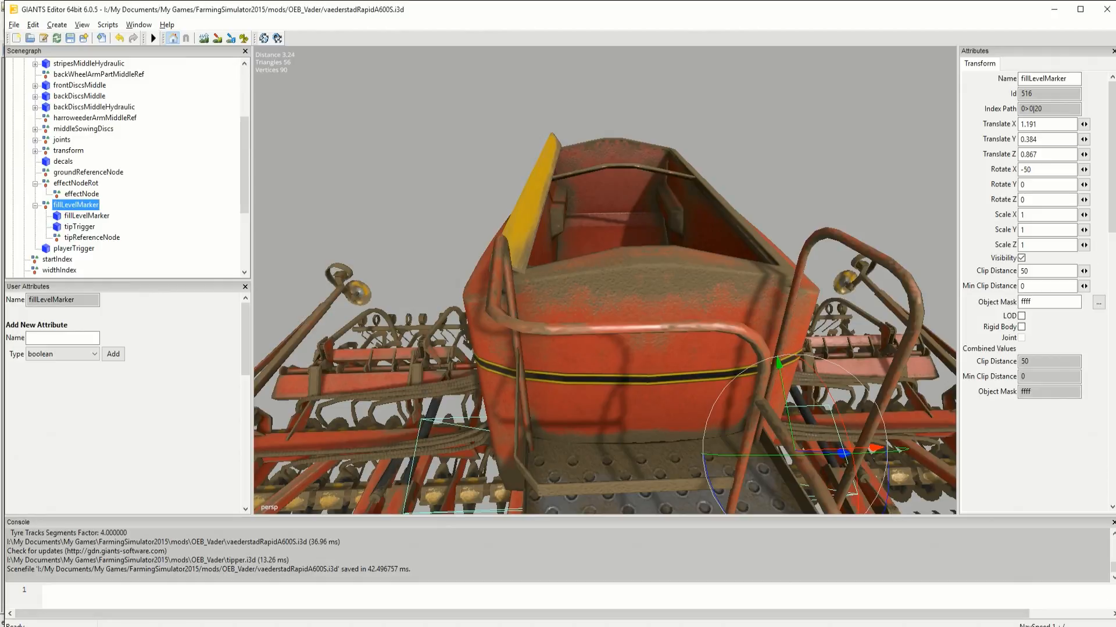
pyautogui.hotkey('alt', 'Tab')
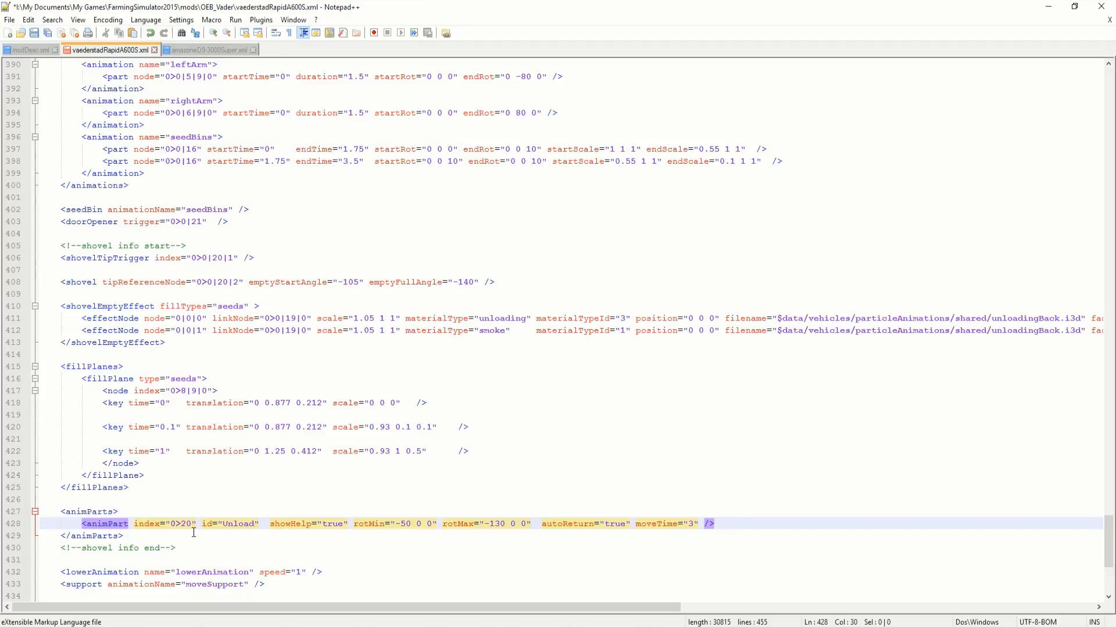
pyautogui.write('0|0')
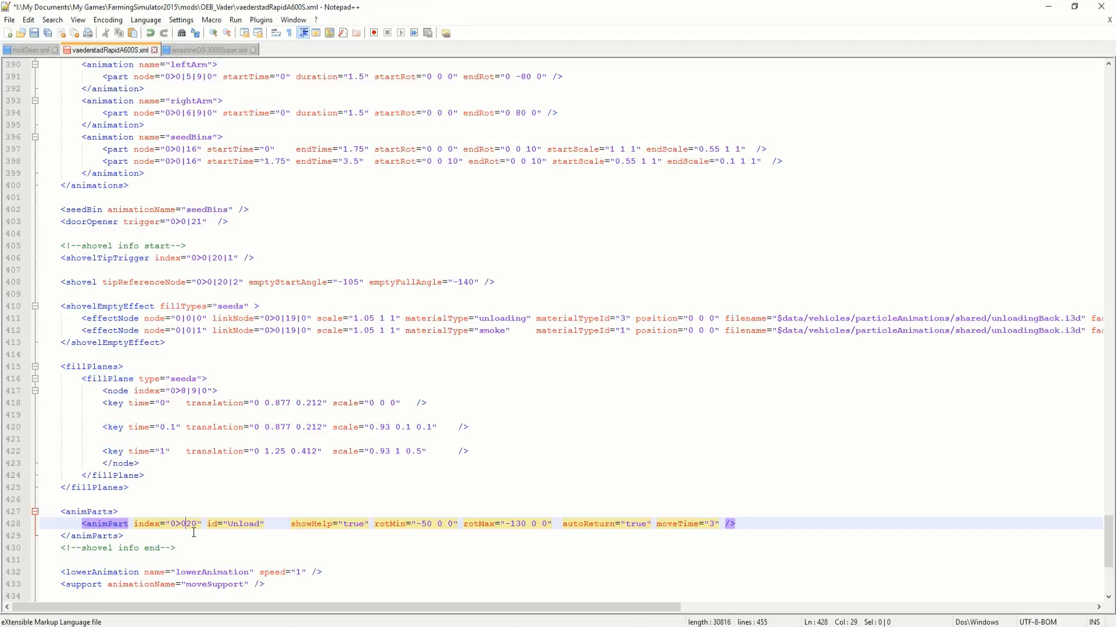
pyautogui.press('BackSpace')
pyautogui.click(186, 391)
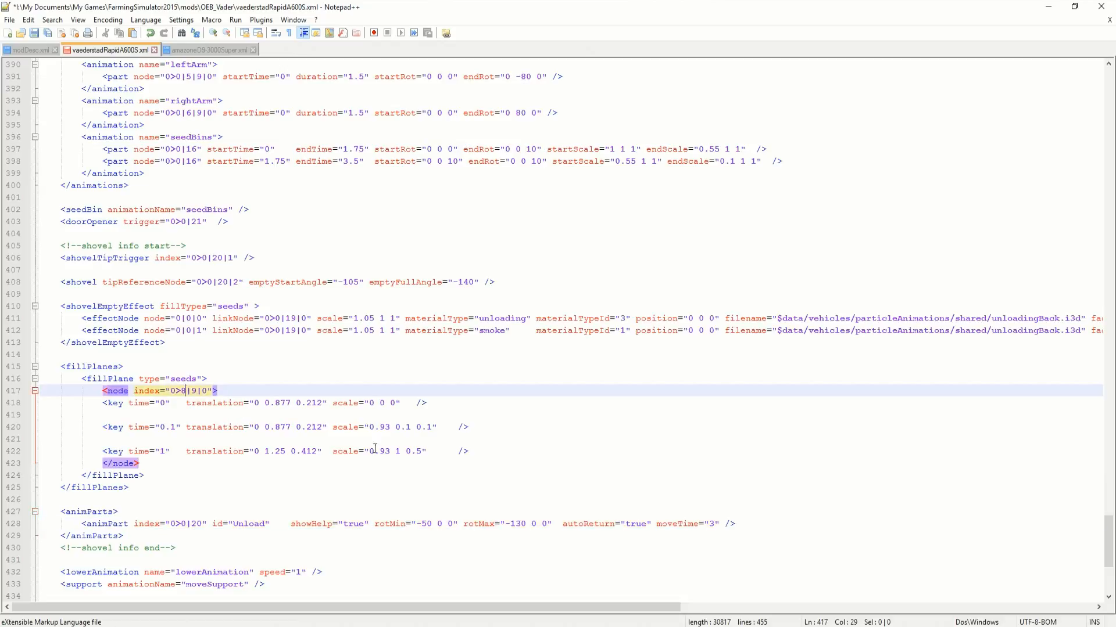
pyautogui.hotkey('ctrl', 's')
# Minimize Notepad++, GIANTS Editor and the browser, and reposition the OEB_Vader folder window on the desktop
pyautogui.click(1048, 6)
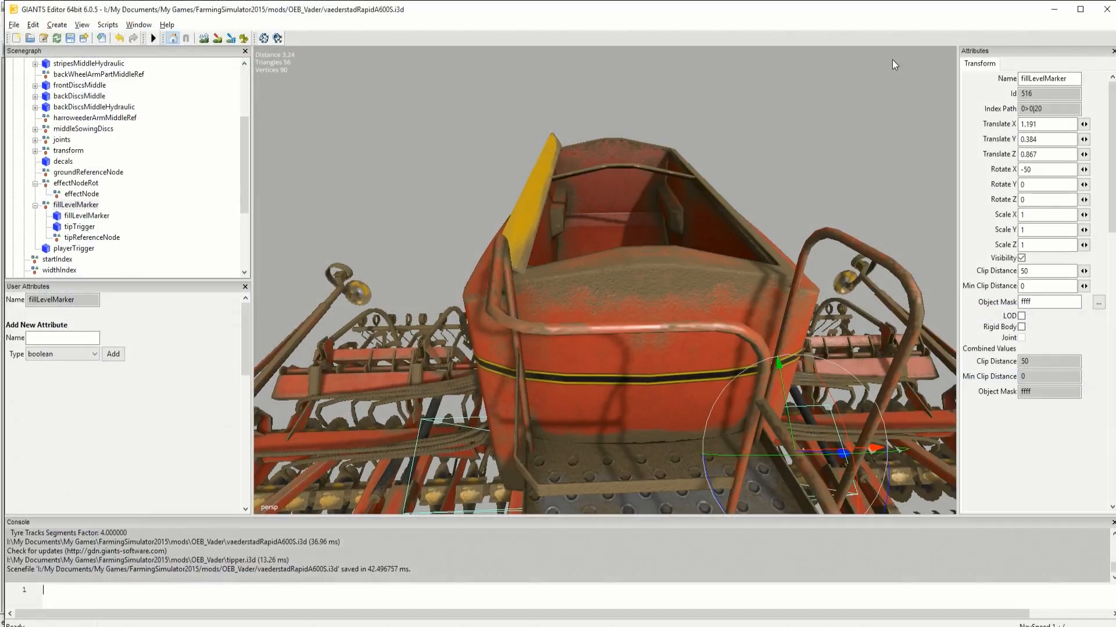
pyautogui.click(1056, 8)
pyautogui.click(1049, 7)
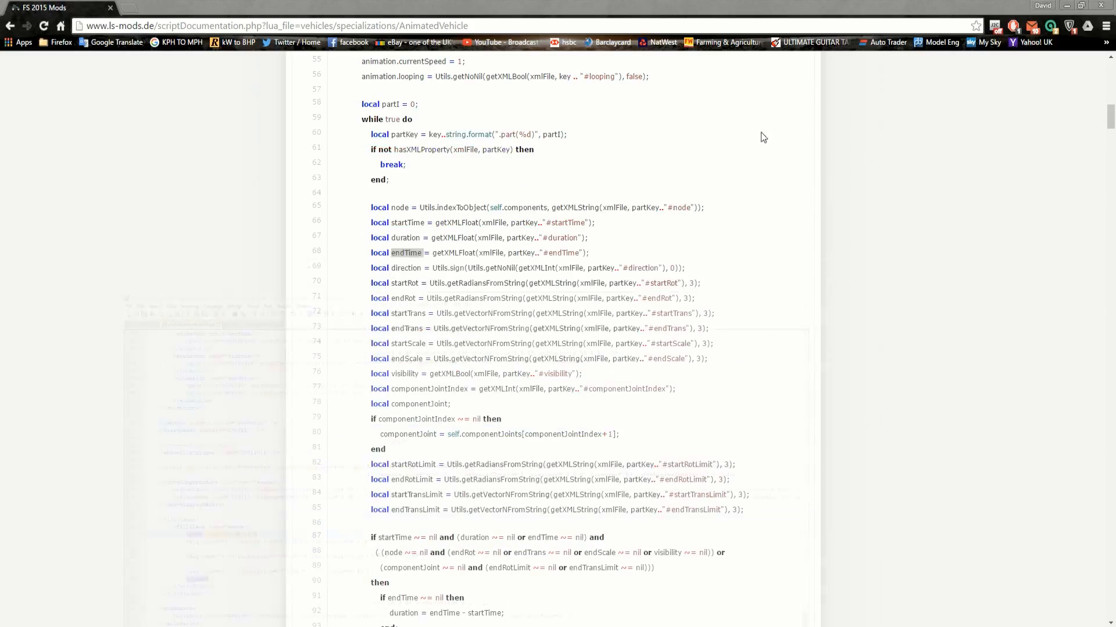
pyautogui.click(1052, 7)
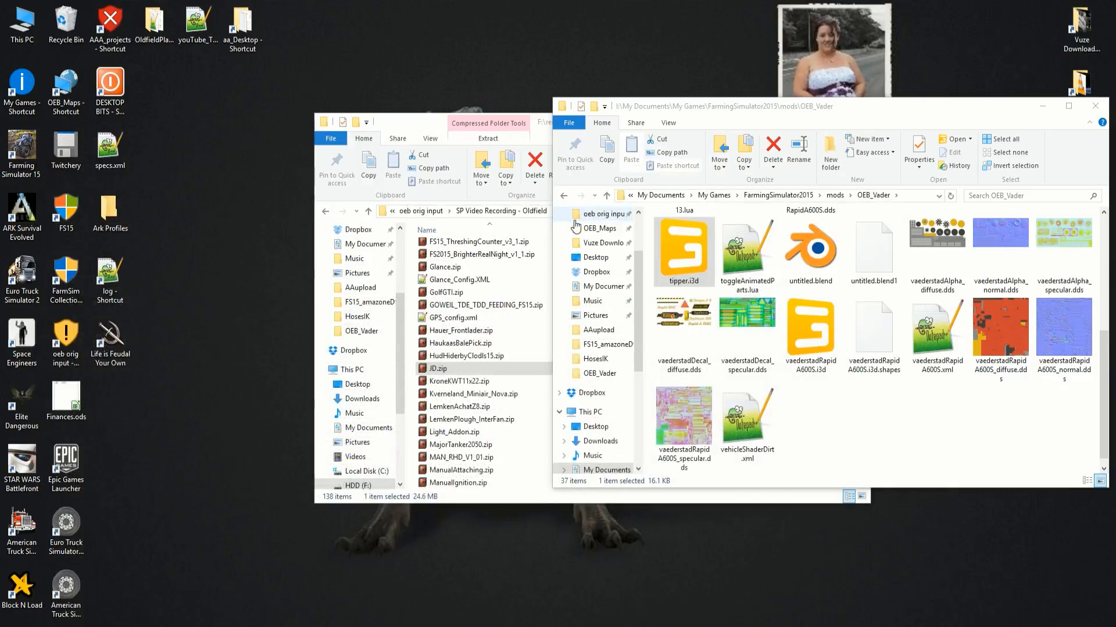
pyautogui.moveTo(752, 109); pyautogui.dragTo(587, 123)
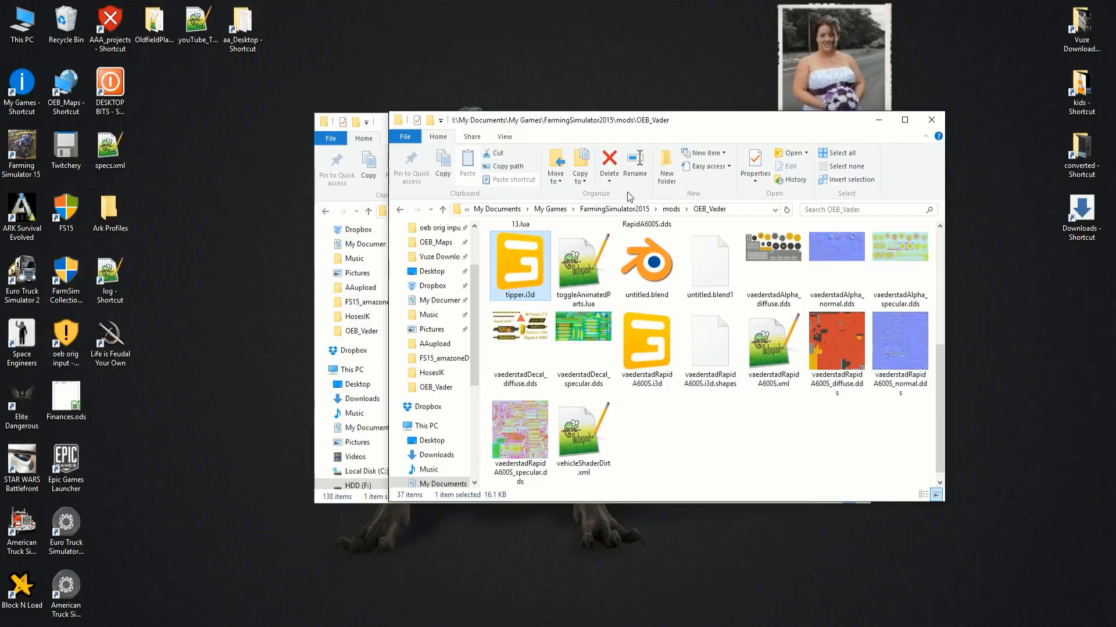
# Open amazoneD9-3000Super.i3d from the FS15_amazoneD9_3000Super mod folder in GIANTS Editor
pyautogui.click(670, 209)
pyautogui.doubleClick(536, 251)
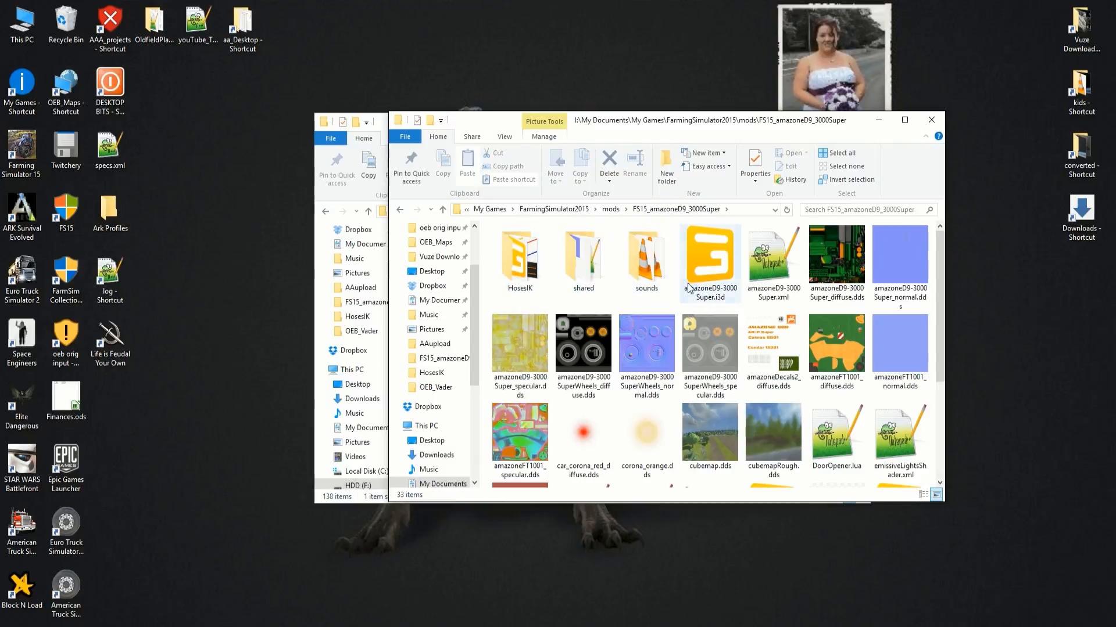
pyautogui.doubleClick(703, 271)
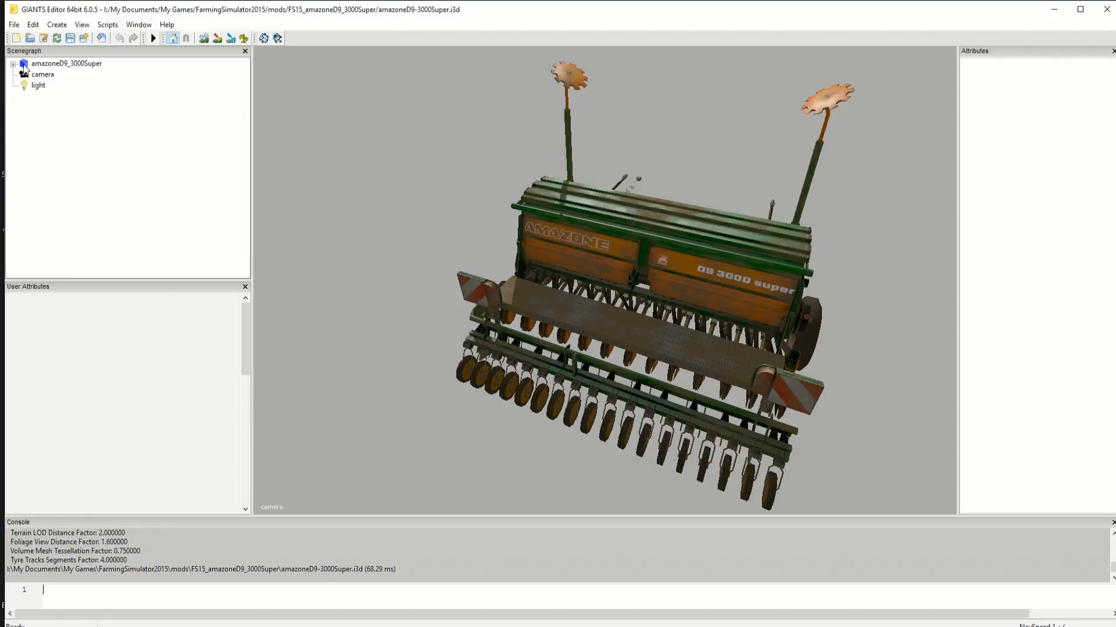
# Expand the amazoneD9_3000Super scenegraph and check the fillPlane node index in vaederstadRapidA600S.xml to find the matching fill plane
pyautogui.click(12, 64)
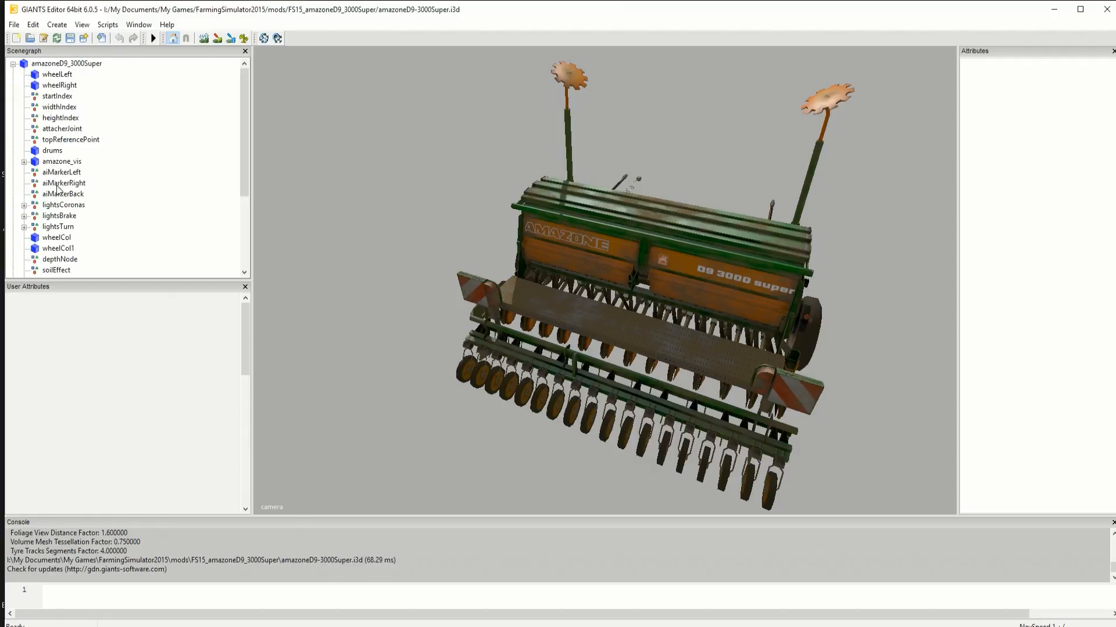
pyautogui.scroll(-1, 73, 239)
pyautogui.scroll(-1, 75, 243)
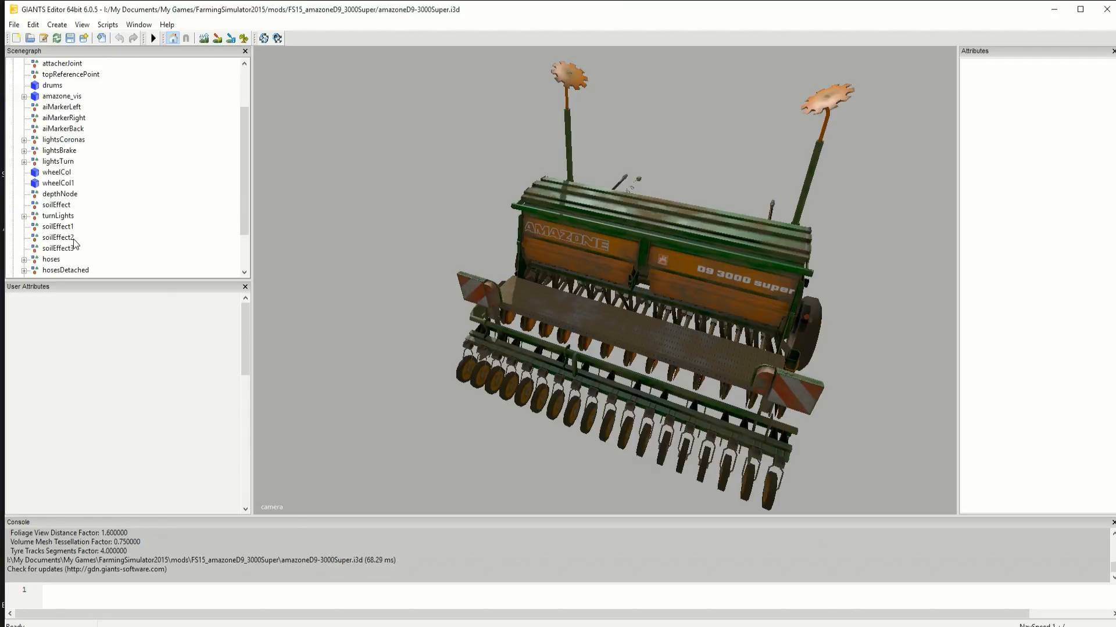
pyautogui.scroll(-2, 82, 250)
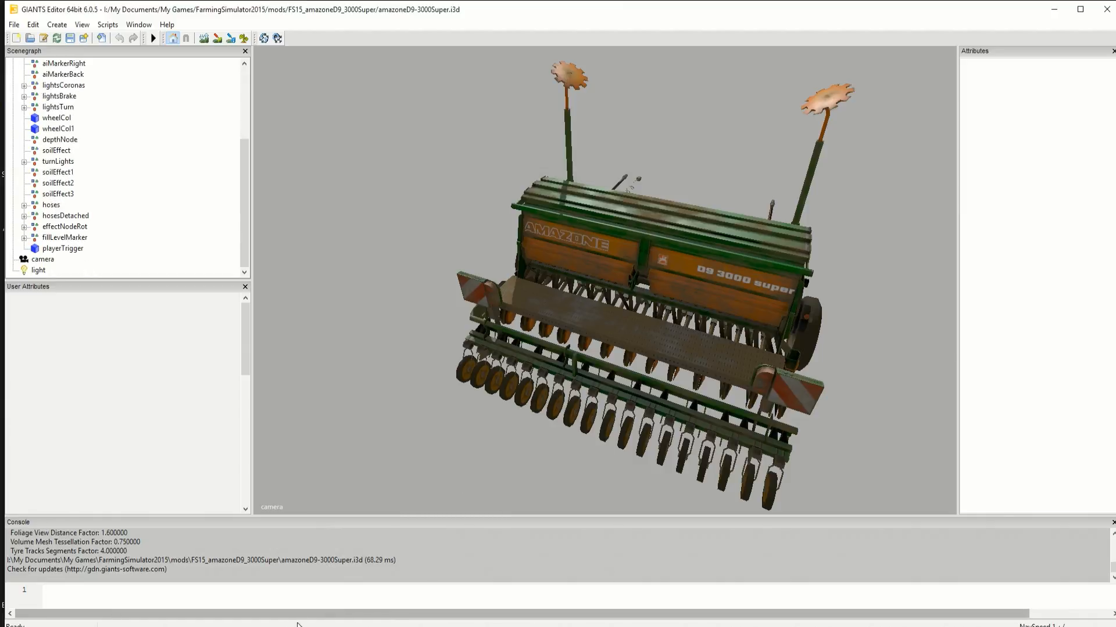
pyautogui.click(291, 626)
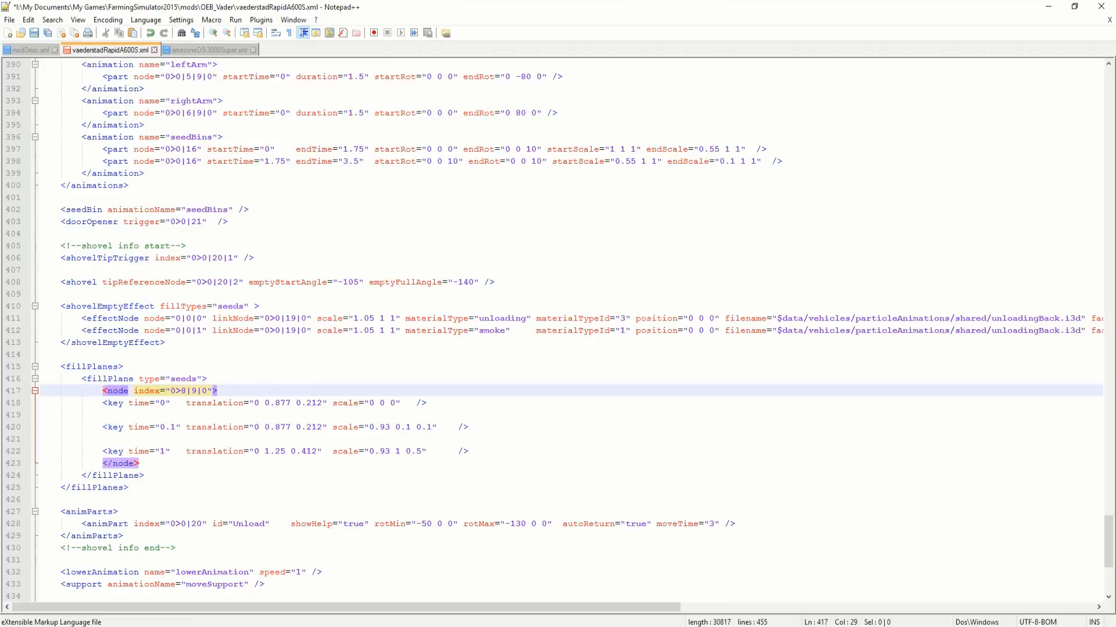
pyautogui.click(290, 626)
pyautogui.scroll(4, 98, 189)
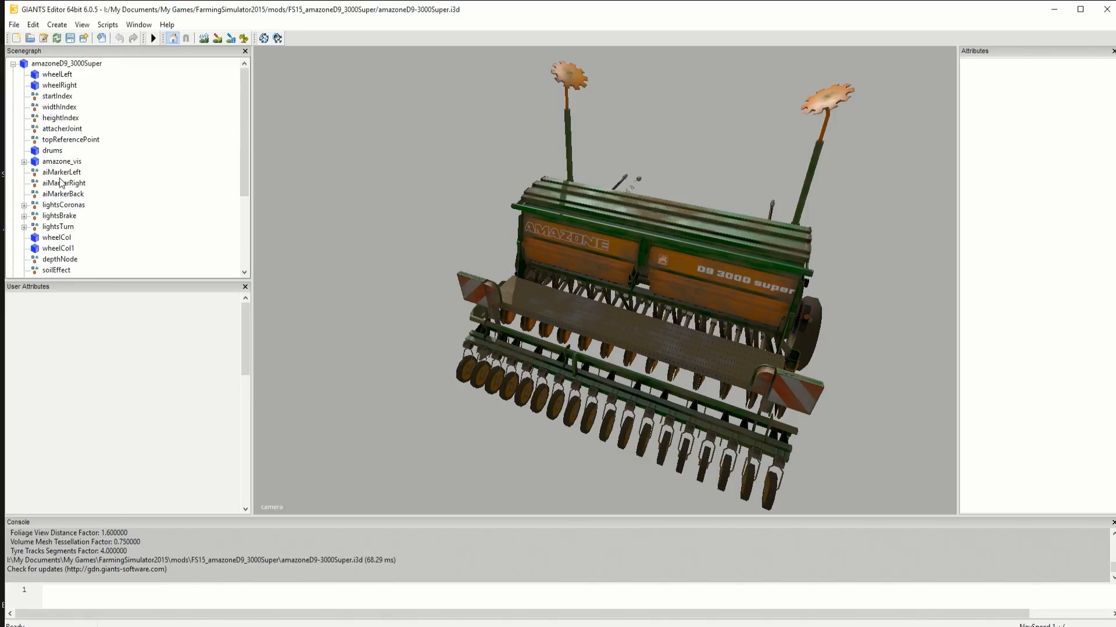
# Locate the fill plane under amazone_vis by examining the Planes group, its Fertilizer child and the planes inside
pyautogui.click(60, 162)
pyautogui.click(24, 162)
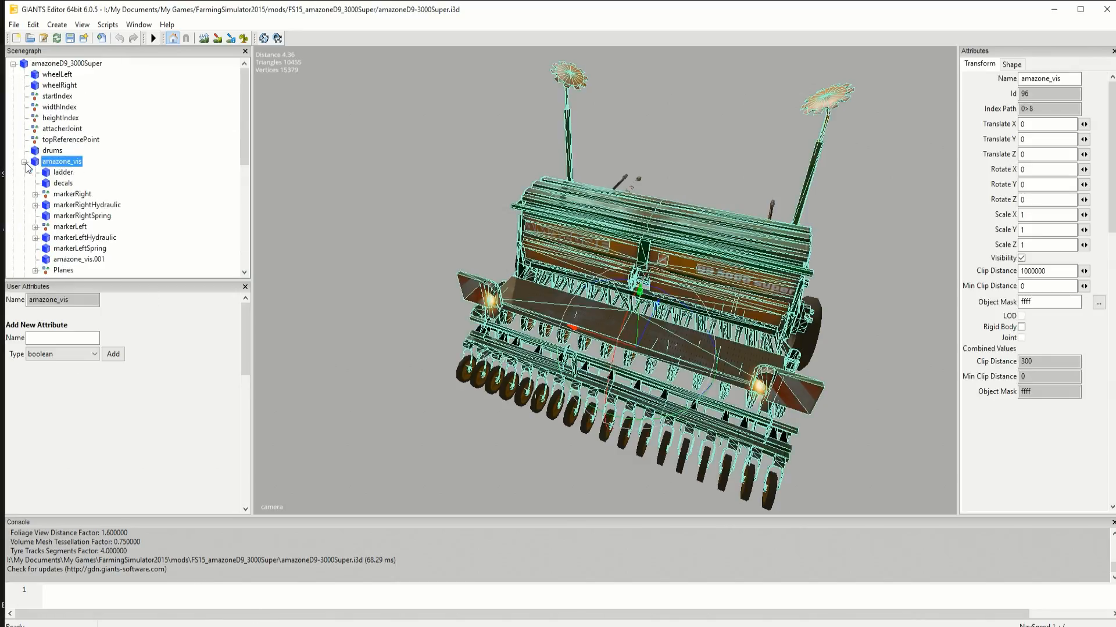
pyautogui.scroll(-2, 95, 254)
pyautogui.click(65, 205)
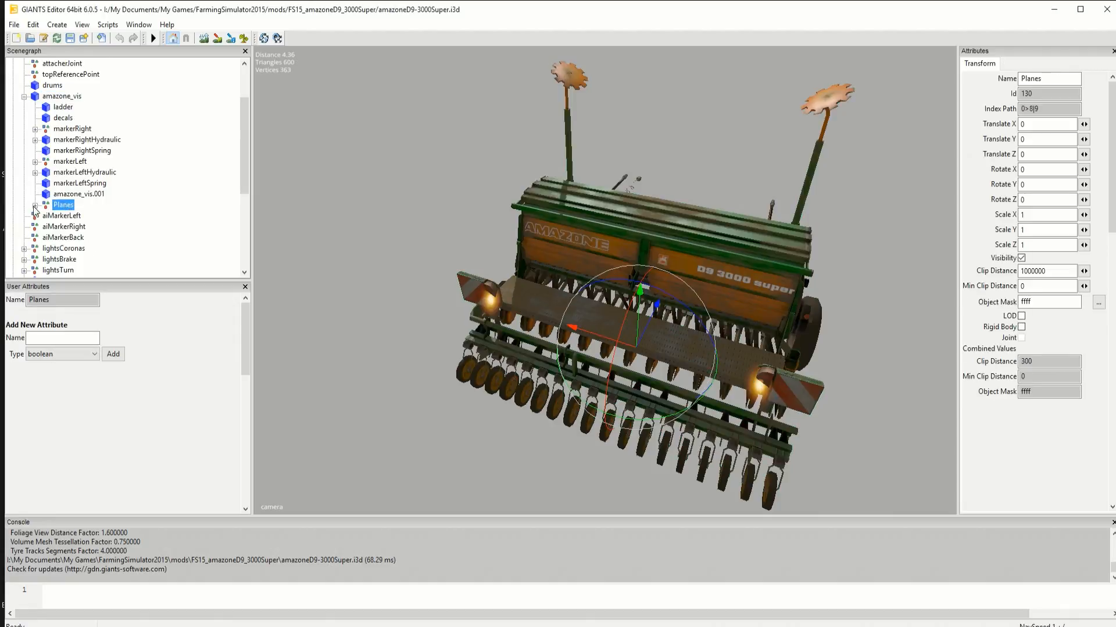
pyautogui.click(35, 206)
pyautogui.click(72, 217)
pyautogui.click(45, 217)
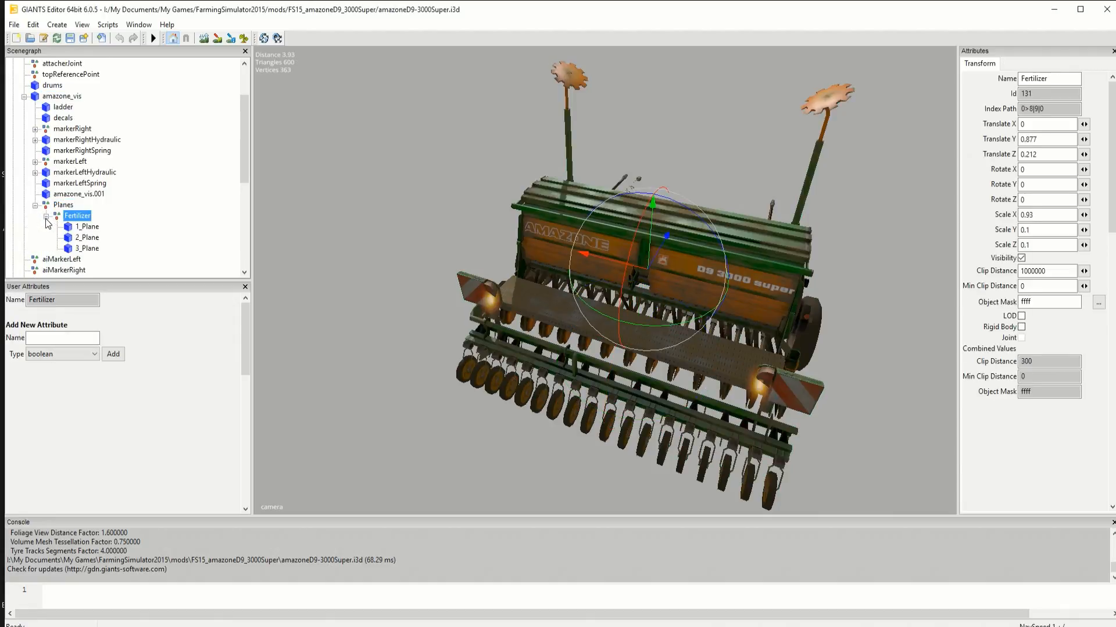
pyautogui.click(46, 216)
# Export the Planes group as plane.i3d into the FS15_amazoneD9_3000Super folder and close the amazone model
pyautogui.click(63, 206)
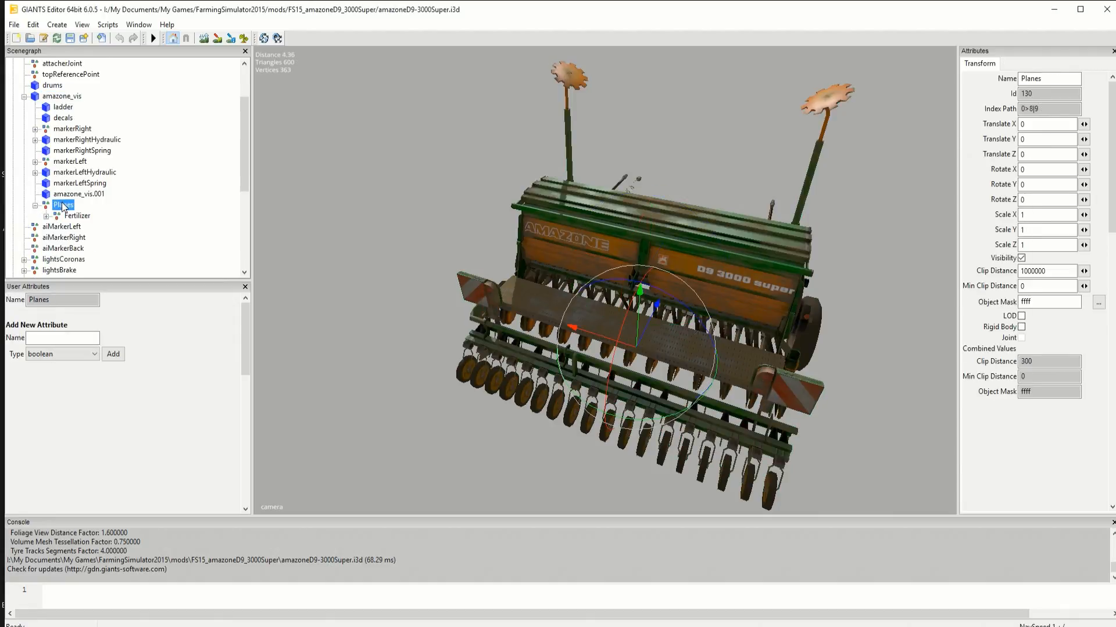
pyautogui.click(13, 24)
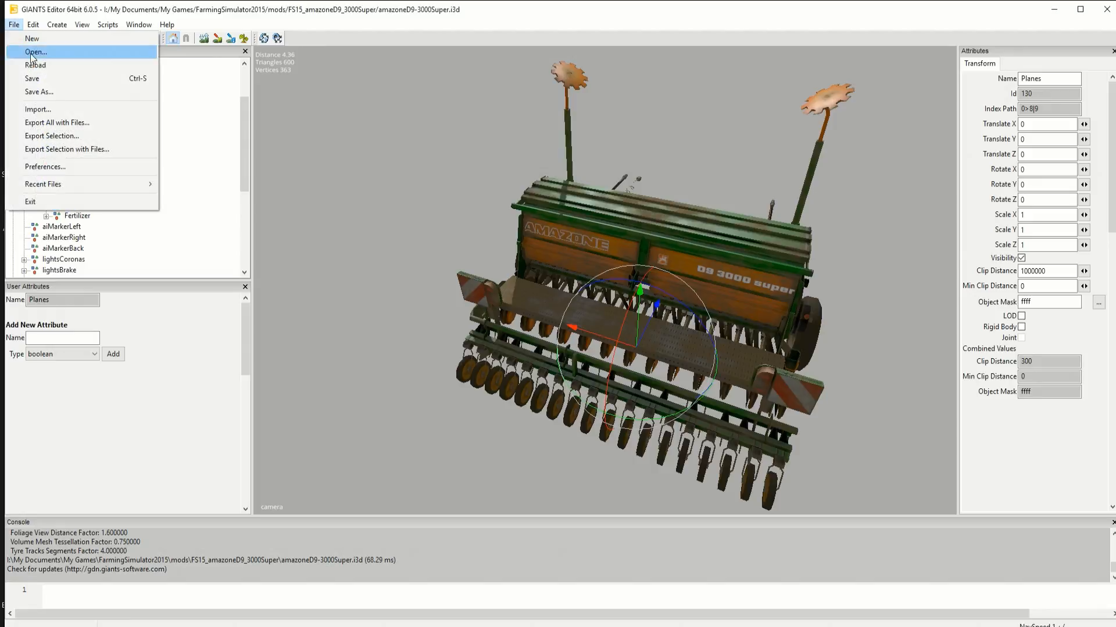
pyautogui.click(51, 137)
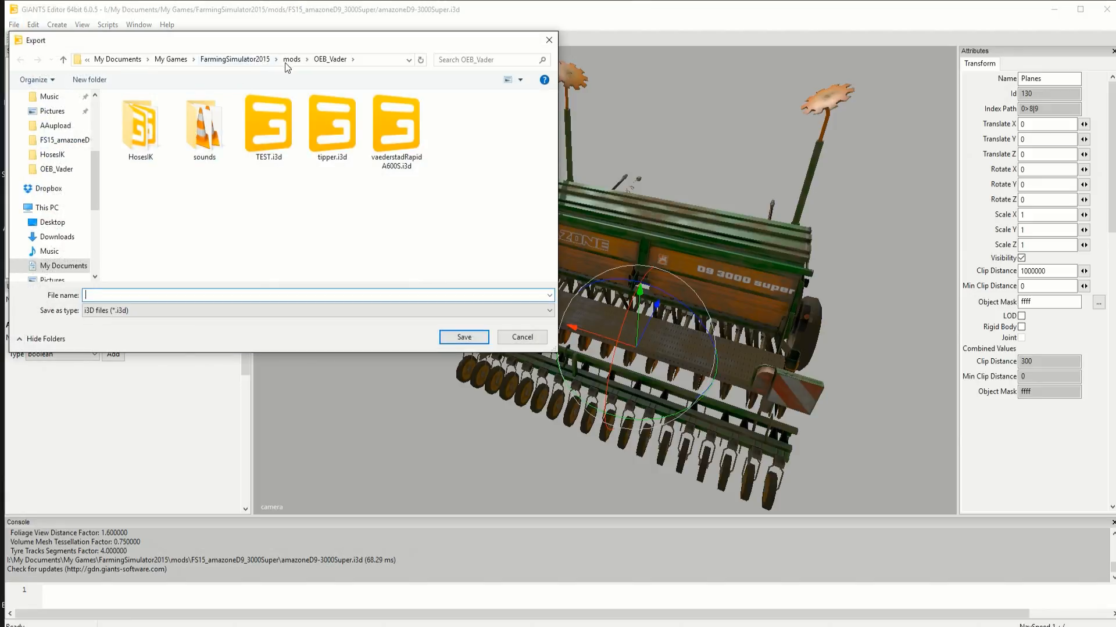
pyautogui.click(289, 61)
pyautogui.doubleClick(183, 117)
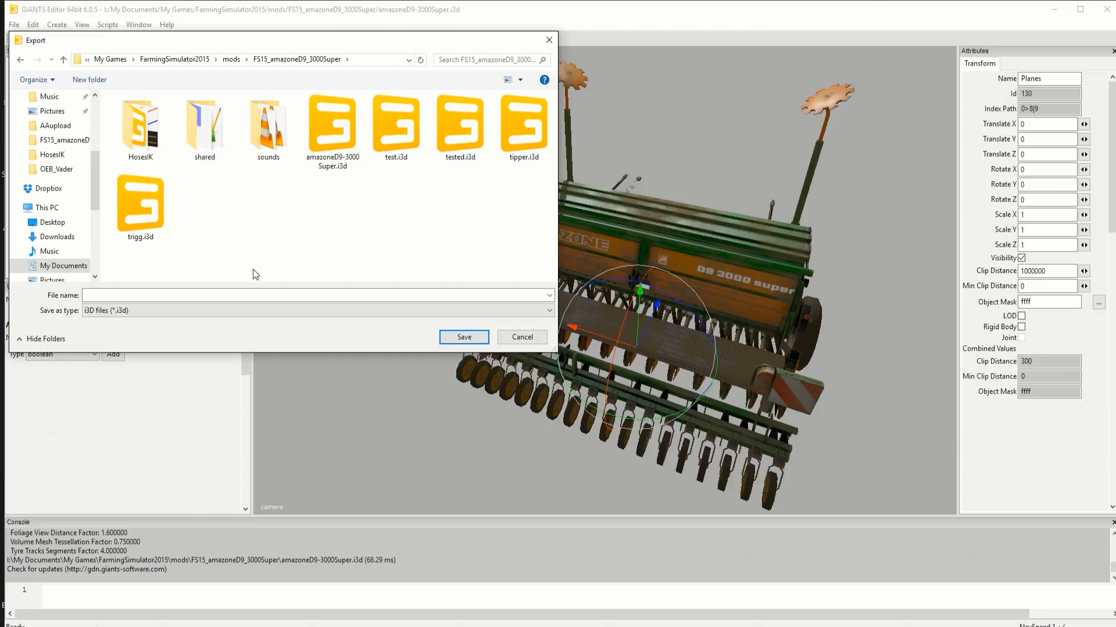
pyautogui.click(169, 296)
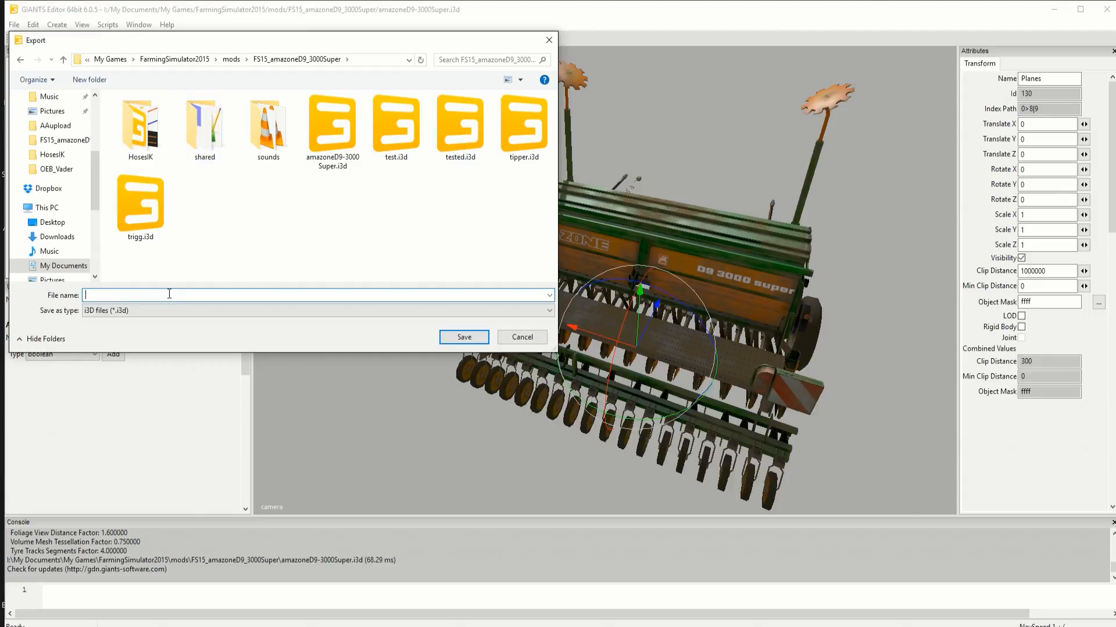
pyautogui.write('plane')
pyautogui.click(470, 337)
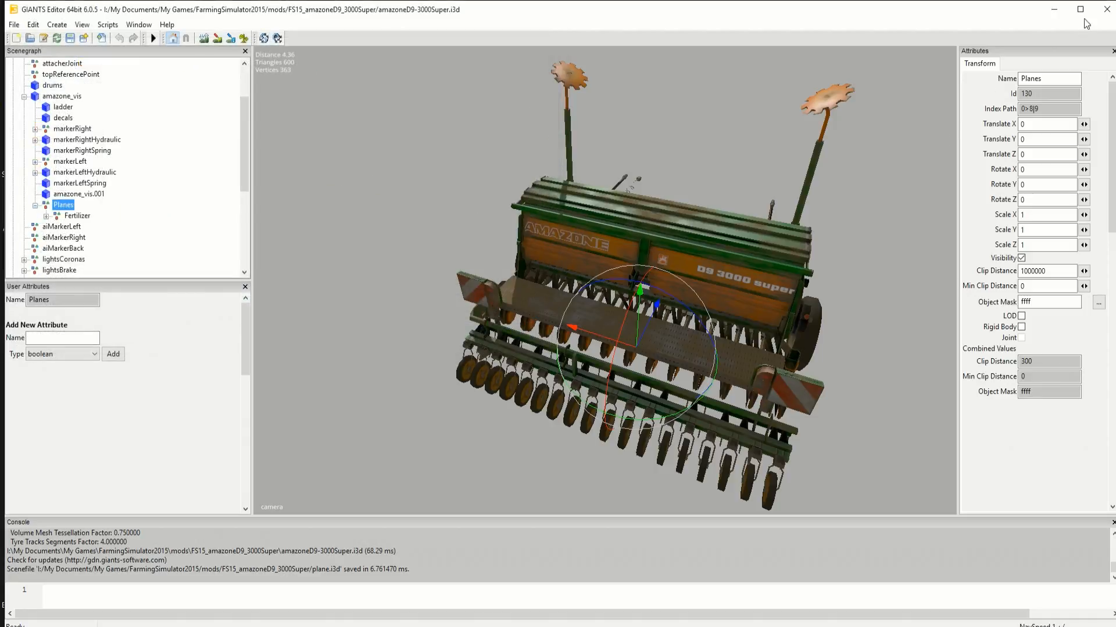
pyautogui.click(1106, 9)
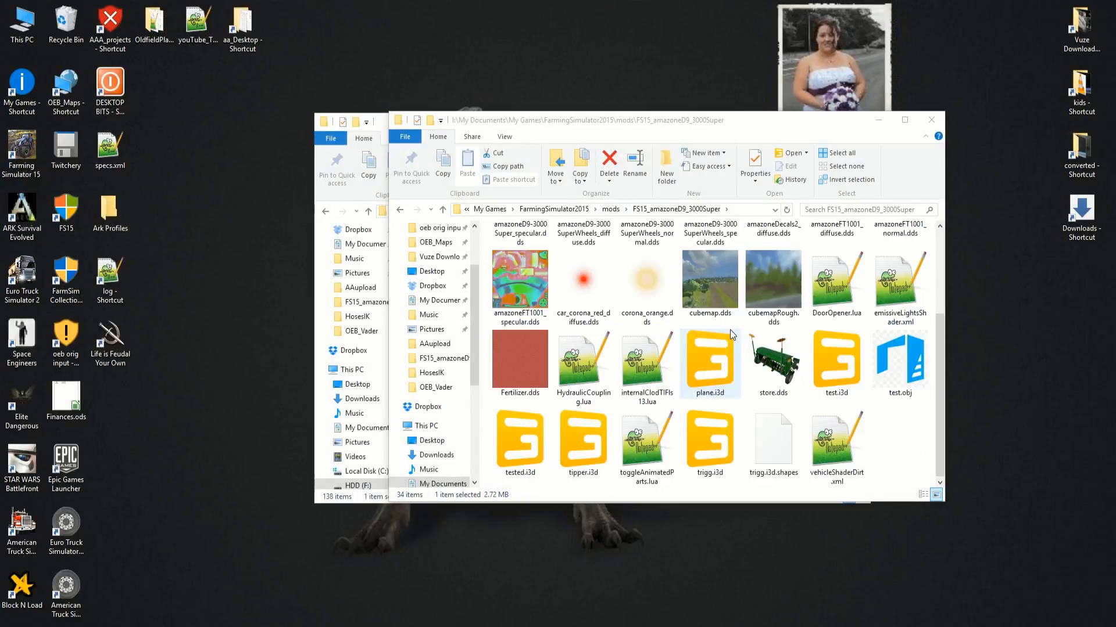
# Open the exported plane.i3d in GIANTS Editor, examine the plane from several angles, and close it without saving
pyautogui.click(703, 374)
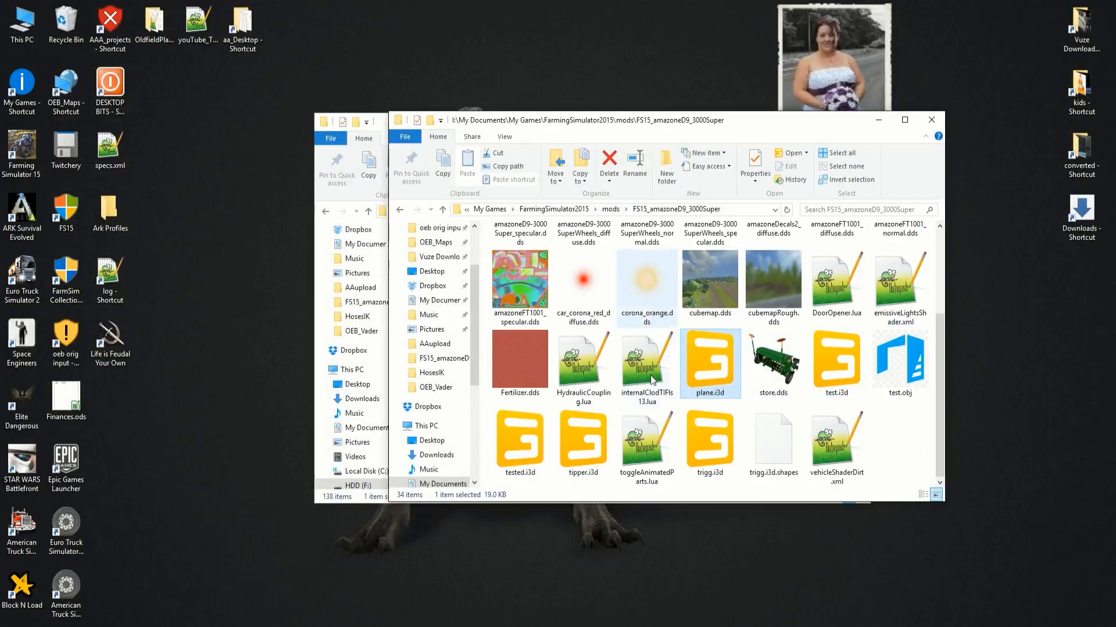
pyautogui.doubleClick(710, 368)
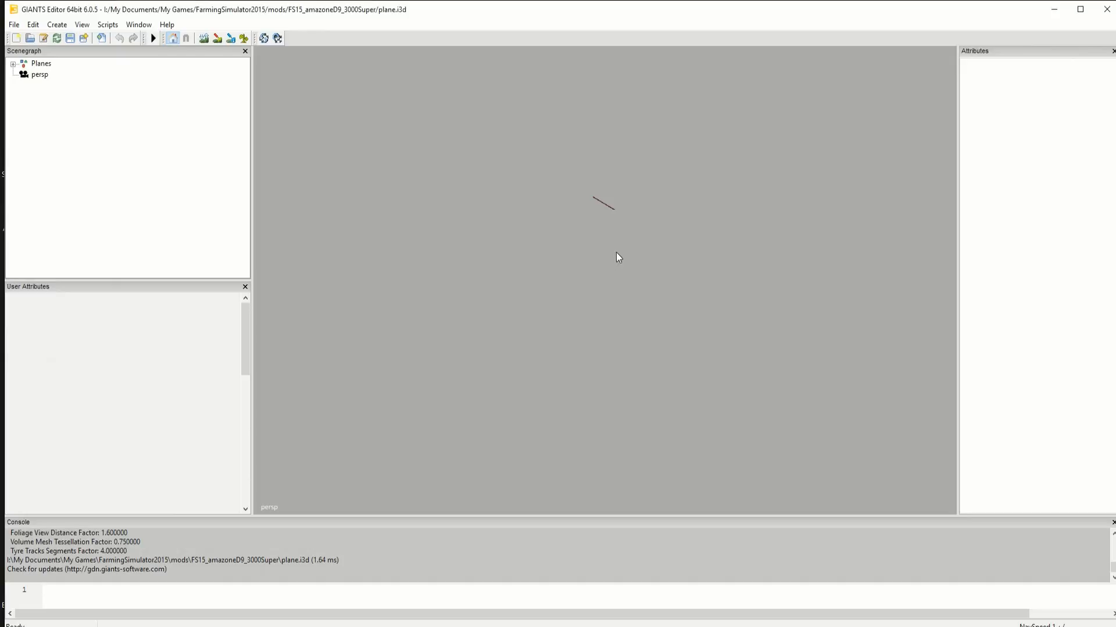
pyautogui.keyDown('alt'); pyautogui.moveTo(648, 284); pyautogui.dragTo(651, 2, button='right'); pyautogui.keyUp('alt')
pyautogui.keyDown('alt'); pyautogui.moveTo(589, 382); pyautogui.dragTo(703, 2, button='right'); pyautogui.keyUp('alt')
pyautogui.keyDown('alt'); pyautogui.moveTo(610, 442); pyautogui.dragTo(686, 35, button='right'); pyautogui.keyUp('alt')
pyautogui.keyDown('alt'); pyautogui.moveTo(685, 35); pyautogui.dragTo(491, 499, button='middle'); pyautogui.keyUp('alt')
pyautogui.keyDown('alt'); pyautogui.moveTo(617, 181); pyautogui.dragTo(506, 450, button='middle'); pyautogui.keyUp('alt')
pyautogui.keyDown('alt'); pyautogui.moveTo(505, 407); pyautogui.dragTo(494, 35, button='right'); pyautogui.keyUp('alt')
pyautogui.keyDown('alt'); pyautogui.moveTo(500, 314); pyautogui.dragTo(529, 77, button='right'); pyautogui.keyUp('alt')
pyautogui.keyDown('alt'); pyautogui.moveTo(575, 304); pyautogui.dragTo(477, 273); pyautogui.keyUp('alt')
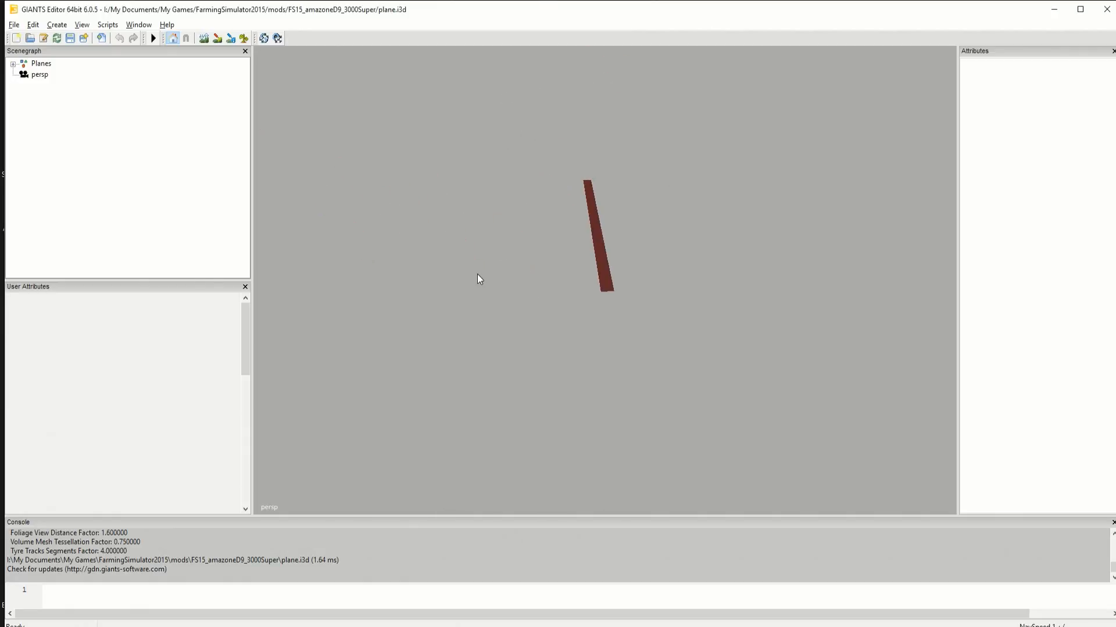
pyautogui.click(1107, 9)
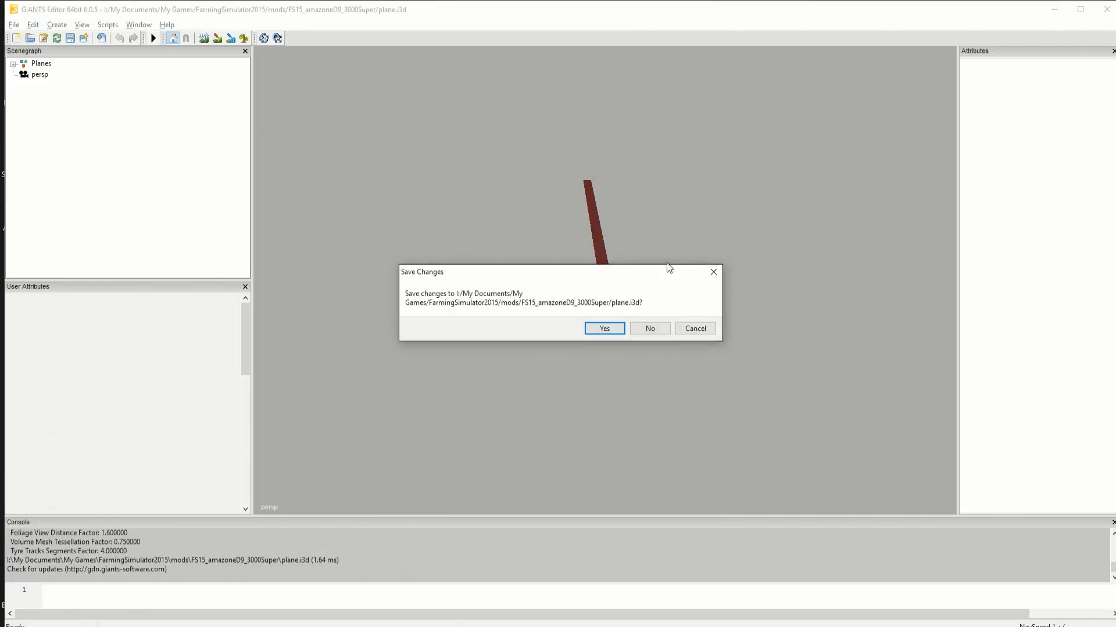
pyautogui.click(649, 328)
# Check which texture file plane.i3d references by viewing its code in Notepad++, and minimize the editor
pyautogui.rightClick(709, 371)
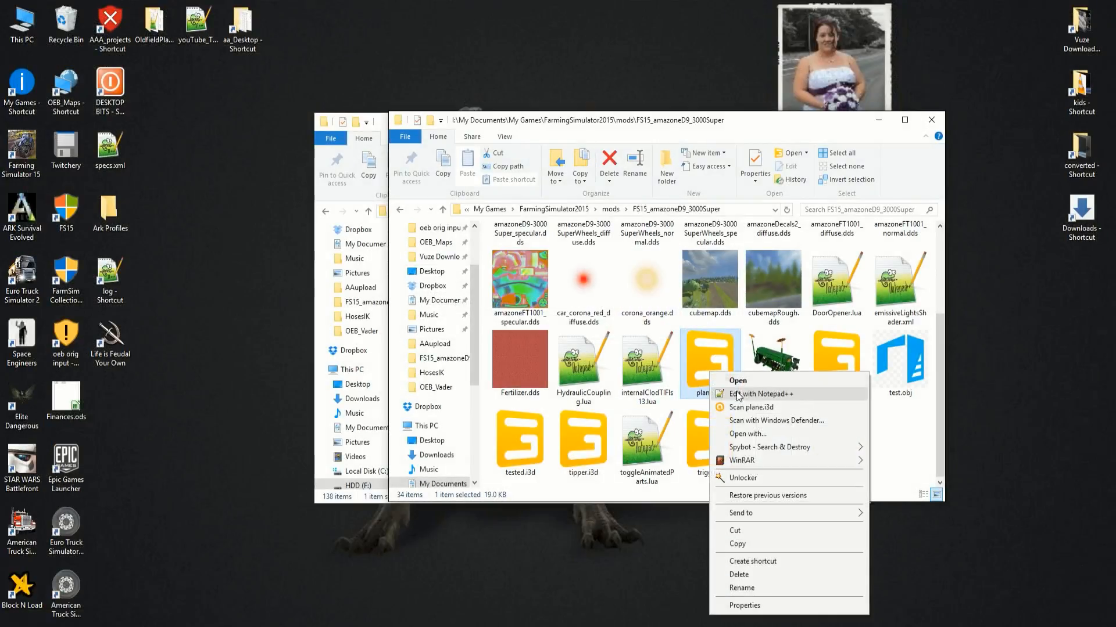
pyautogui.click(747, 395)
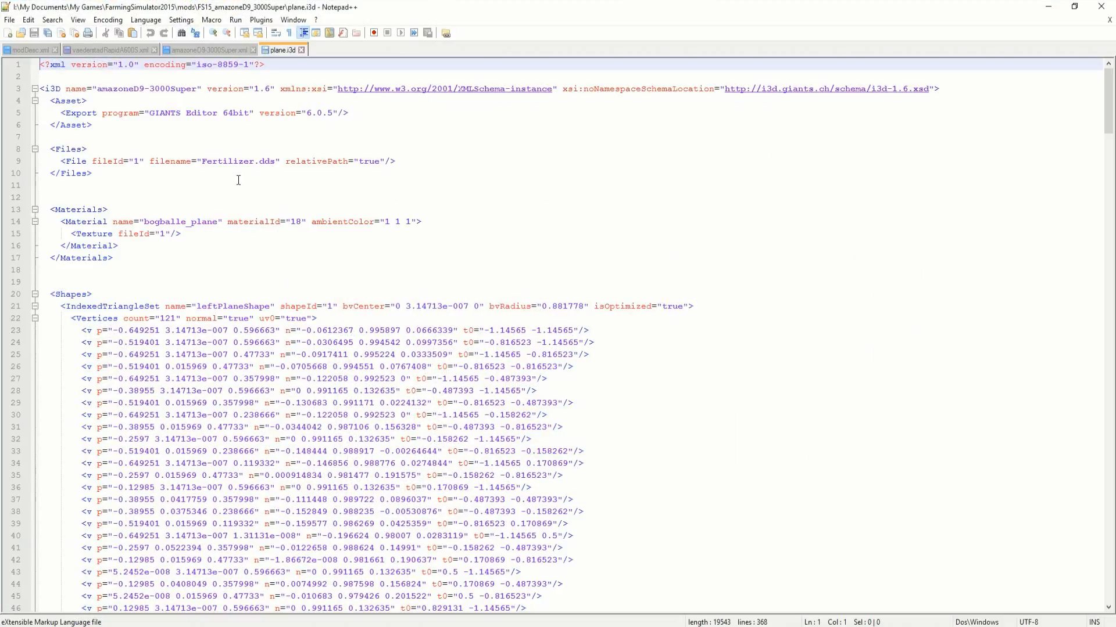
pyautogui.click(1049, 8)
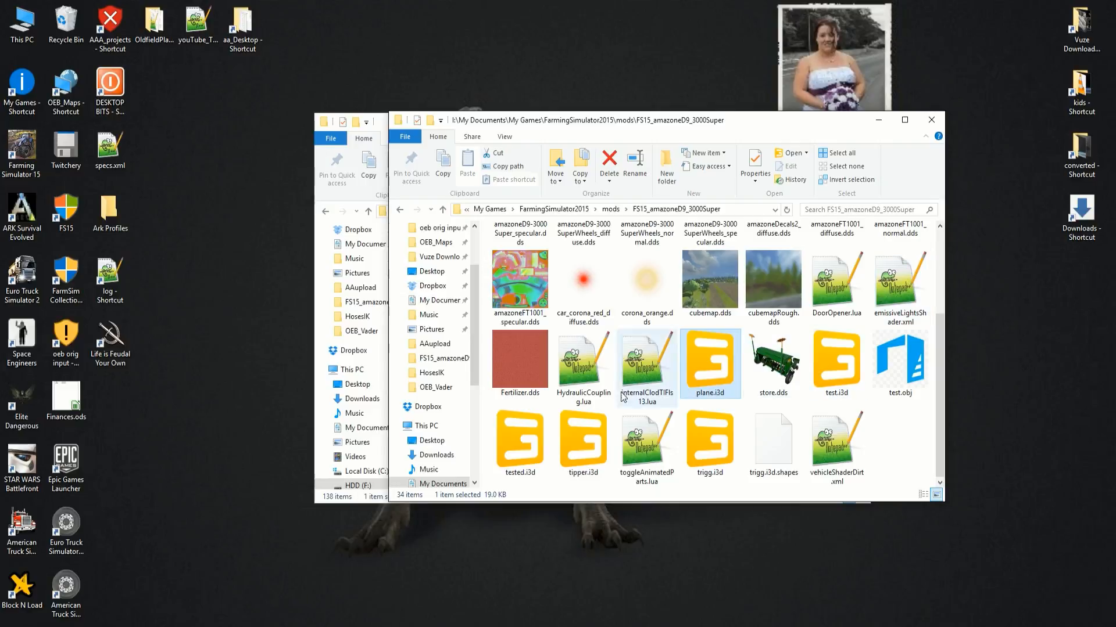
# Copy plane.i3d and Fertilizer.dds from the FS15_amazoneD9_3000Super folder into the OEB_Vader mod folder
pyautogui.keyDown('ctrl'); pyautogui.click(519, 366); pyautogui.keyUp('ctrl')
pyautogui.rightClick(705, 350)
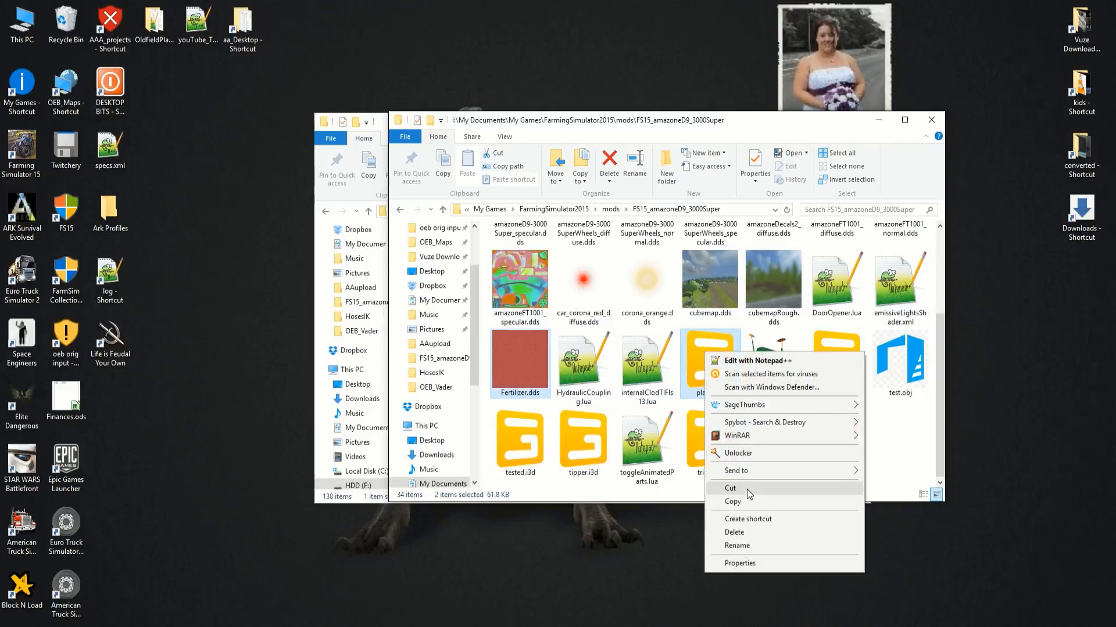
pyautogui.click(748, 490)
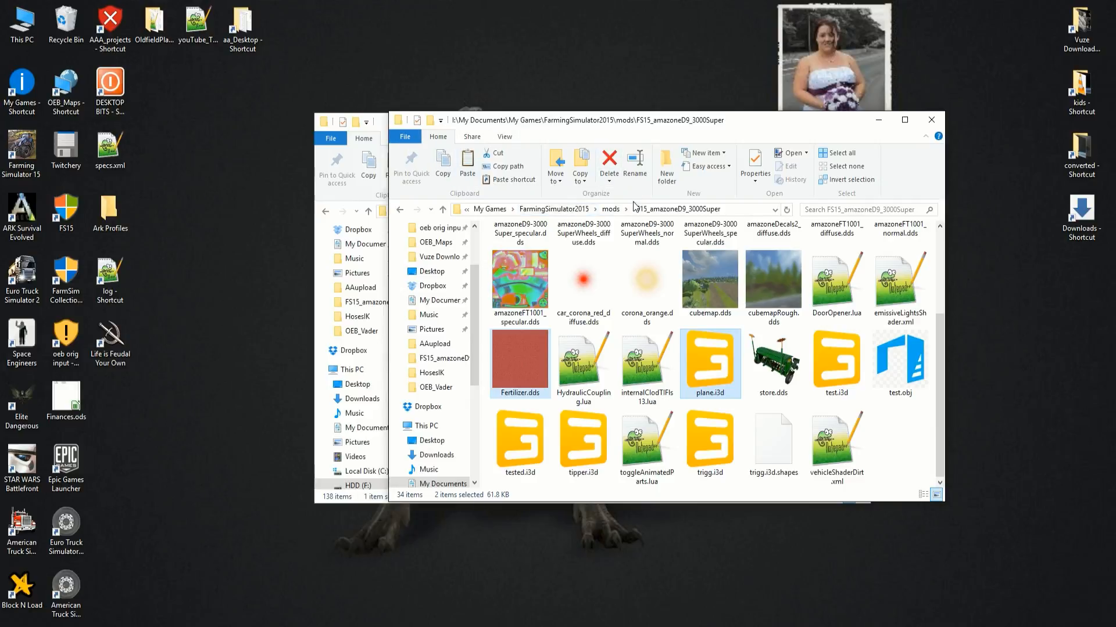
pyautogui.click(610, 209)
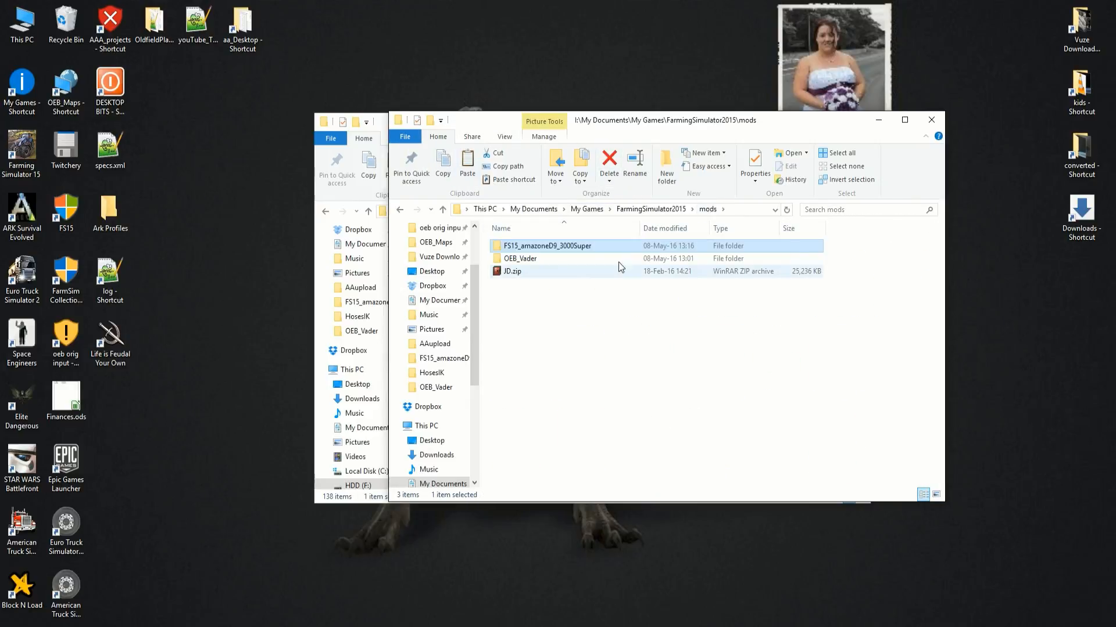
pyautogui.doubleClick(532, 259)
pyautogui.click(467, 168)
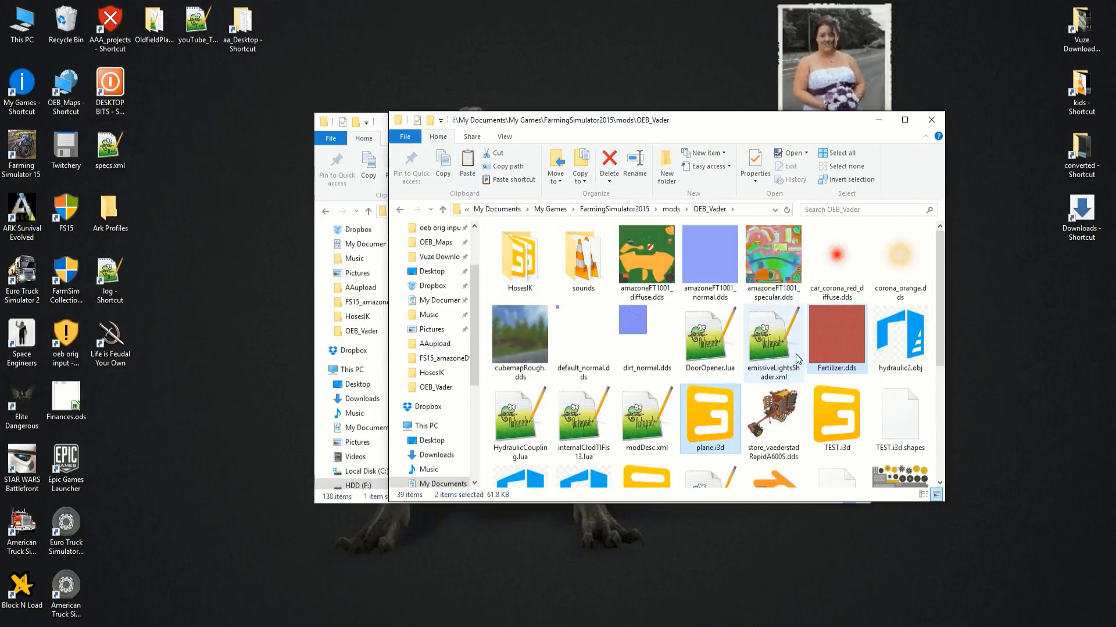
# Switch to vaederstadRapidA600S.i3d in GIANTS Editor and import plane.i3d from the OEB_Vader folder
pyautogui.scroll(-3, 836, 349)
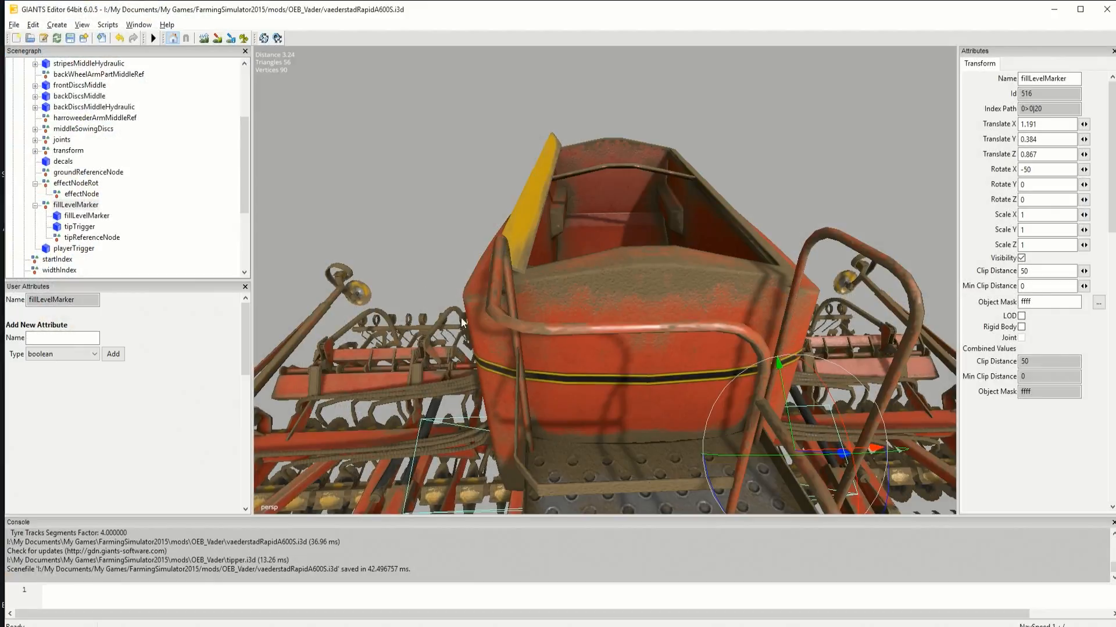
pyautogui.click(13, 24)
pyautogui.click(37, 109)
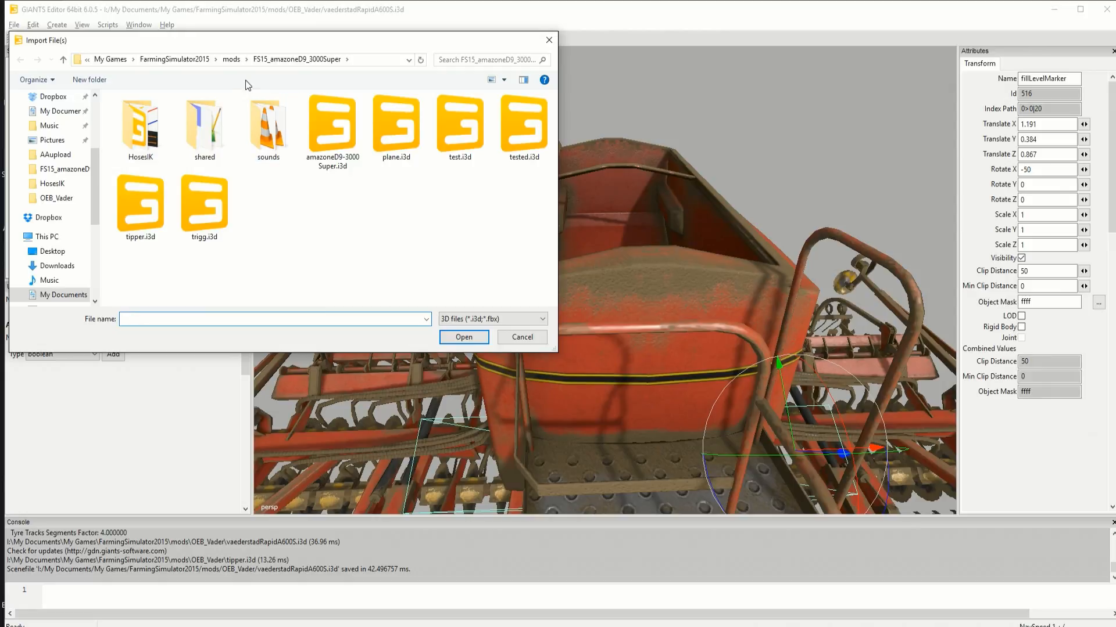
pyautogui.click(230, 59)
pyautogui.doubleClick(140, 126)
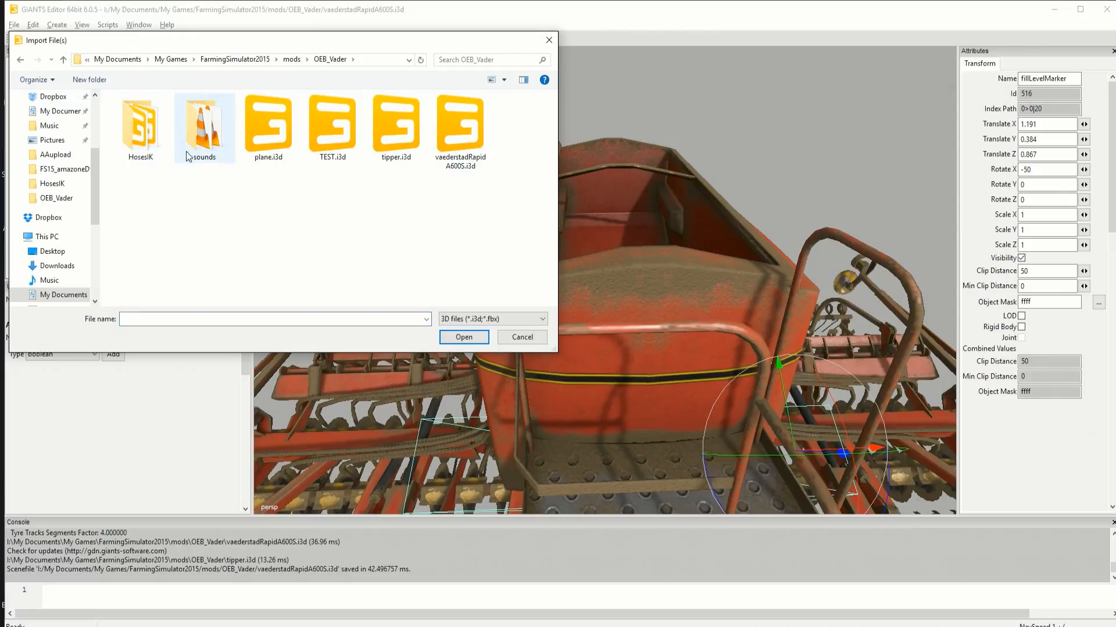
pyautogui.doubleClick(267, 131)
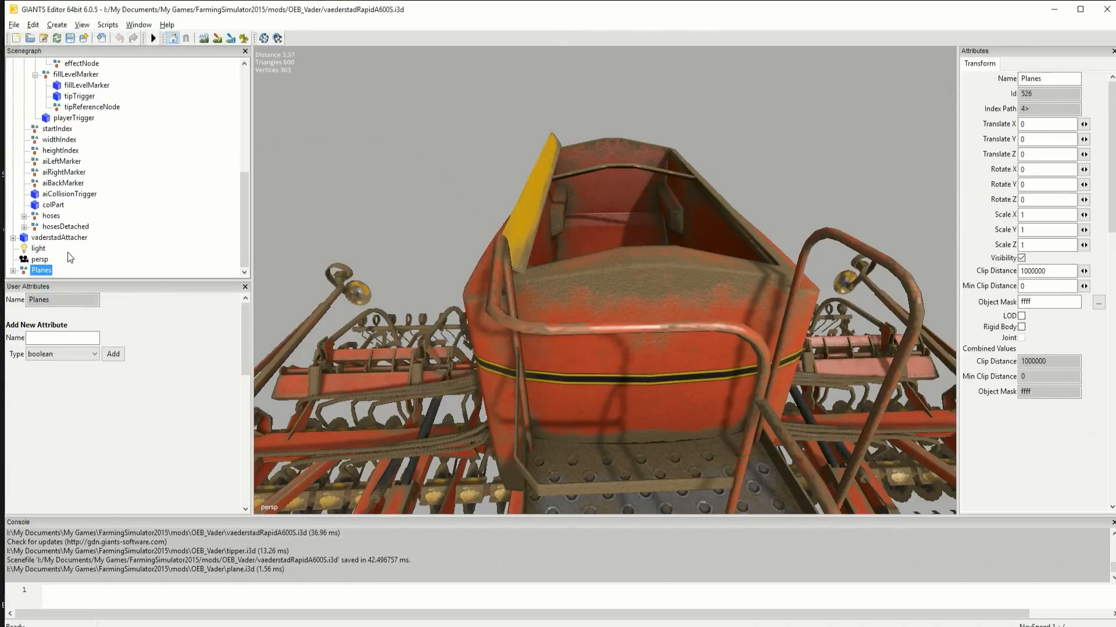
# Move the imported Planes group under the mainframe node in the vaderstadRapidA600S scenegraph
pyautogui.scroll(5, 88, 239)
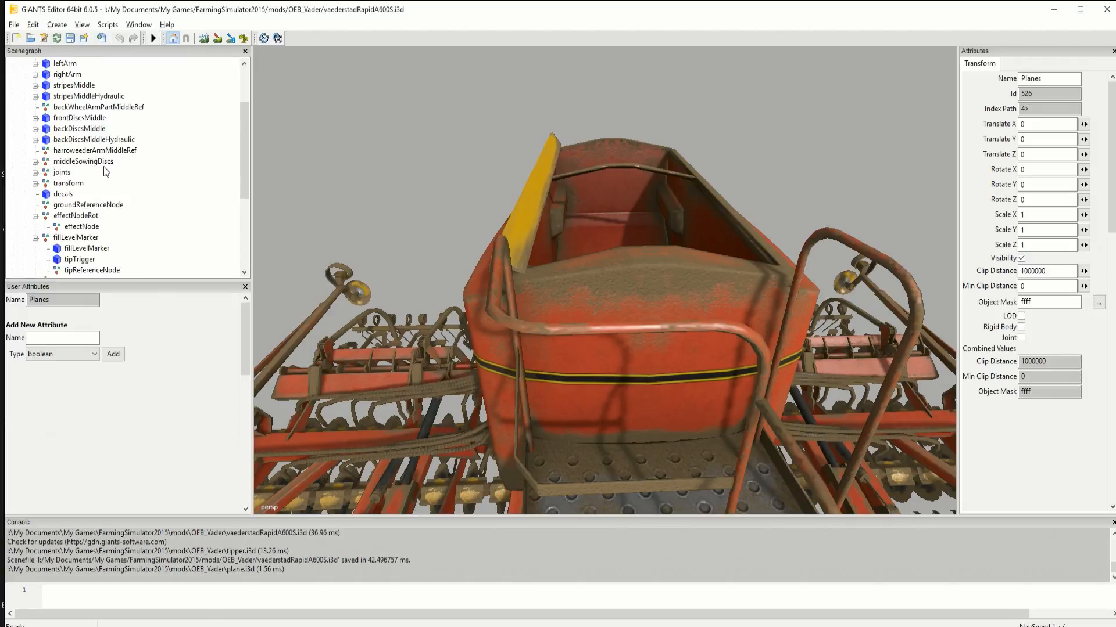
pyautogui.scroll(3, 106, 171)
pyautogui.click(59, 75)
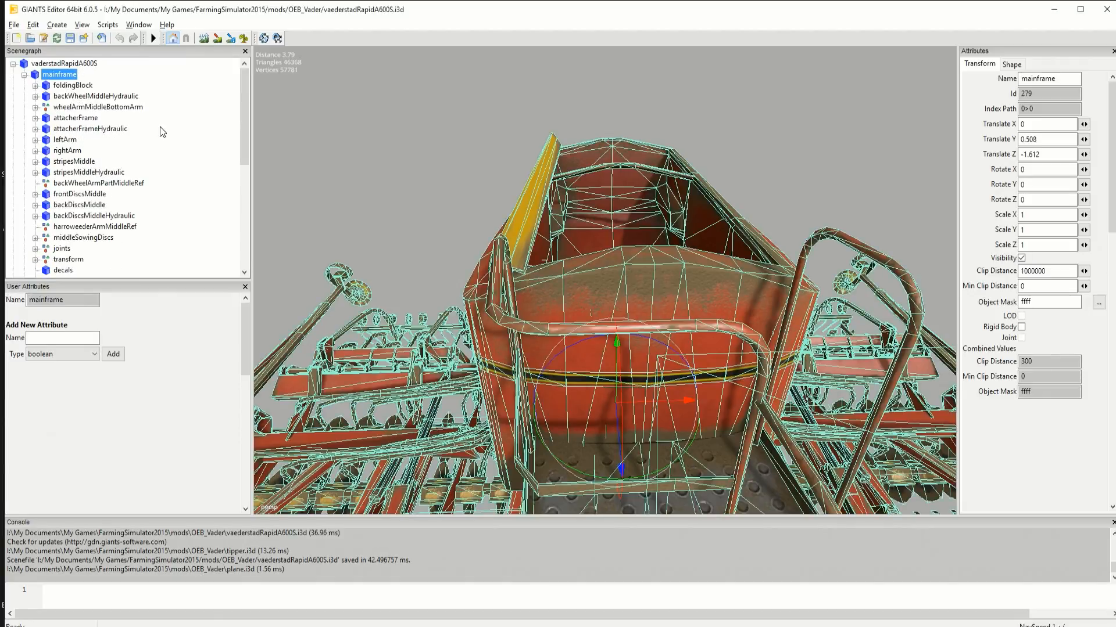
pyautogui.hotkey('ctrl', 'v')
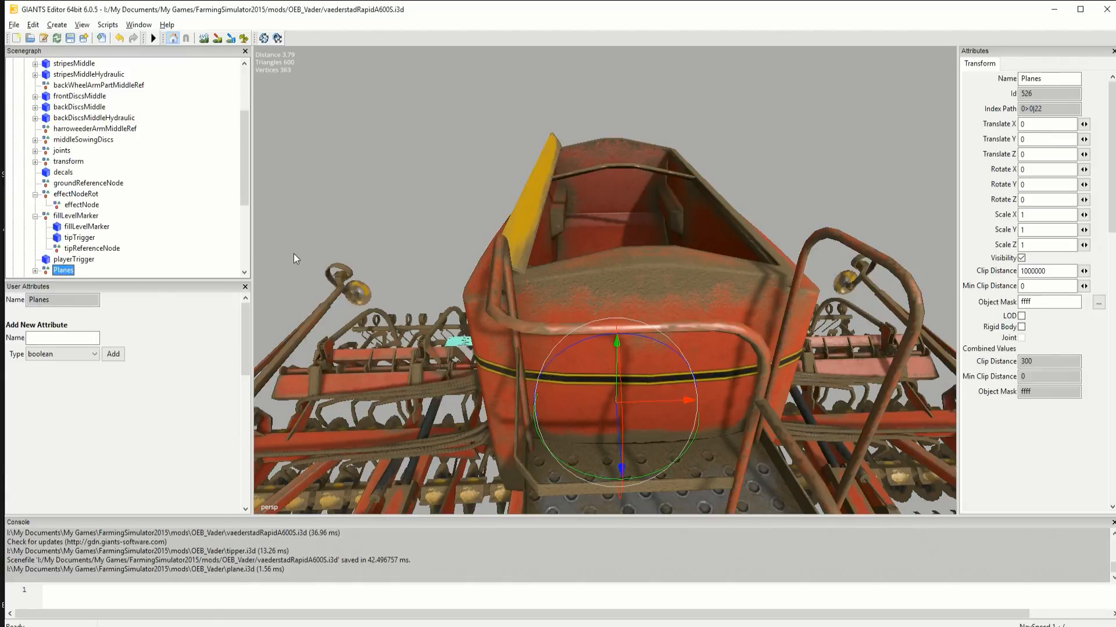
# Examine the three planes inside the Planes group's Fertilizer node against the seeder's hopper
pyautogui.keyDown('alt'); pyautogui.moveTo(463, 219); pyautogui.dragTo(512, 343); pyautogui.keyUp('alt')
pyautogui.keyDown('alt'); pyautogui.moveTo(562, 274); pyautogui.dragTo(527, 352); pyautogui.keyUp('alt')
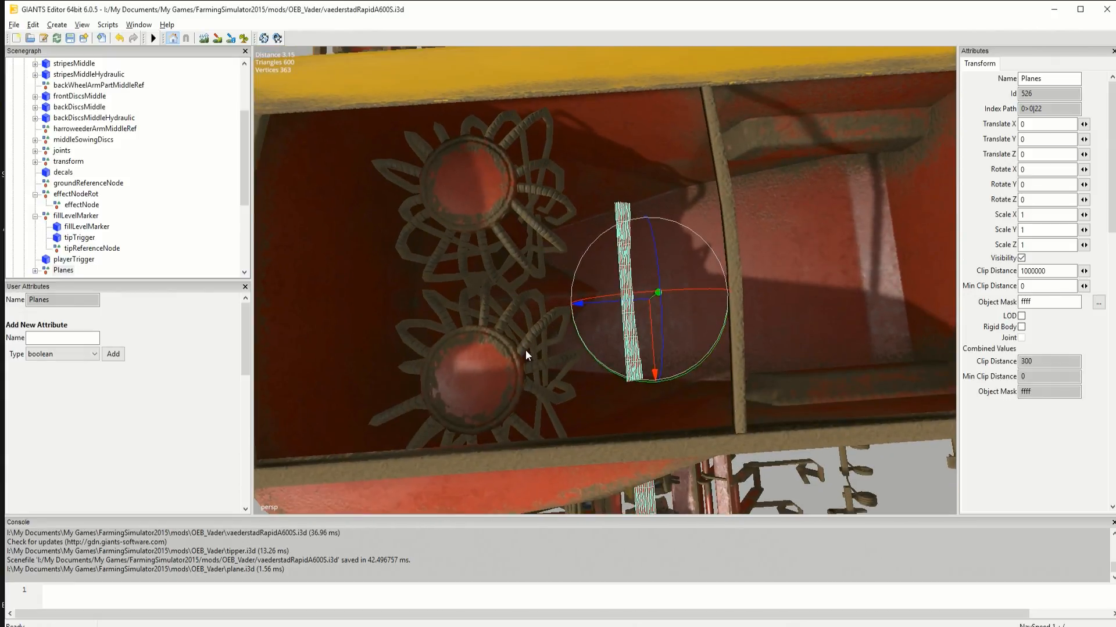
pyautogui.click(35, 270)
pyautogui.click(46, 270)
pyautogui.click(86, 248)
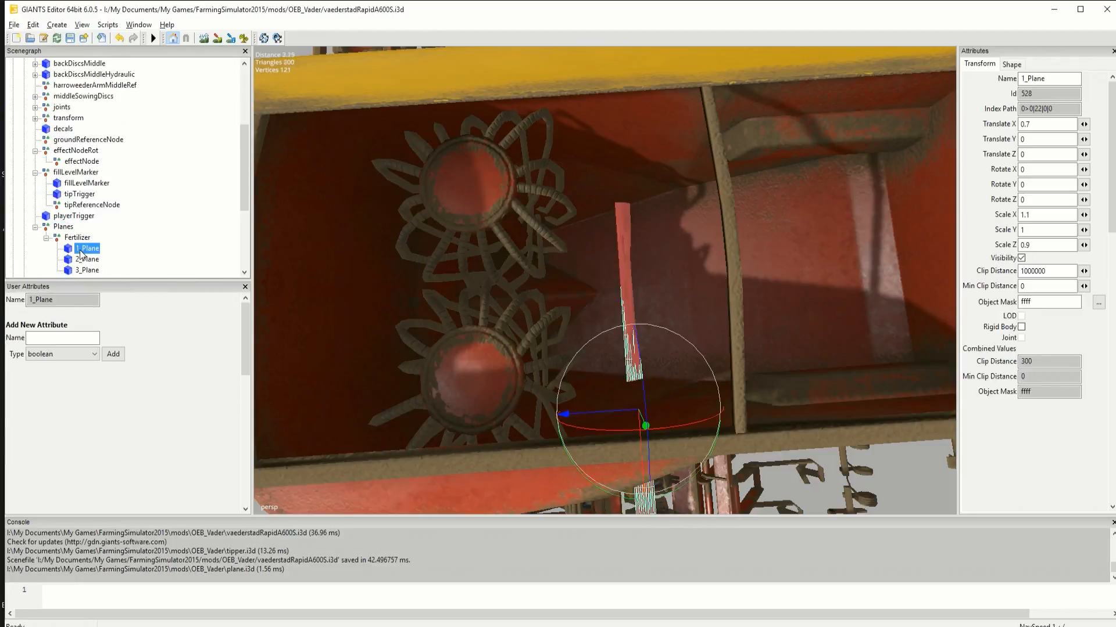
pyautogui.click(86, 259)
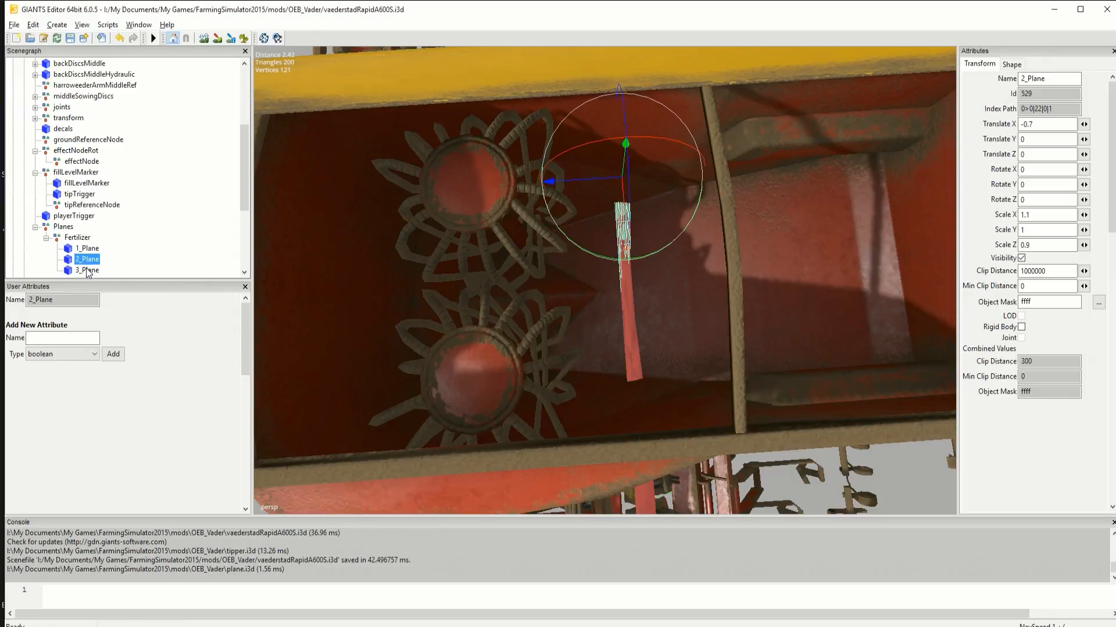
pyautogui.click(87, 271)
# Set the Fertilizer group's Y rotation to 90
pyautogui.click(77, 238)
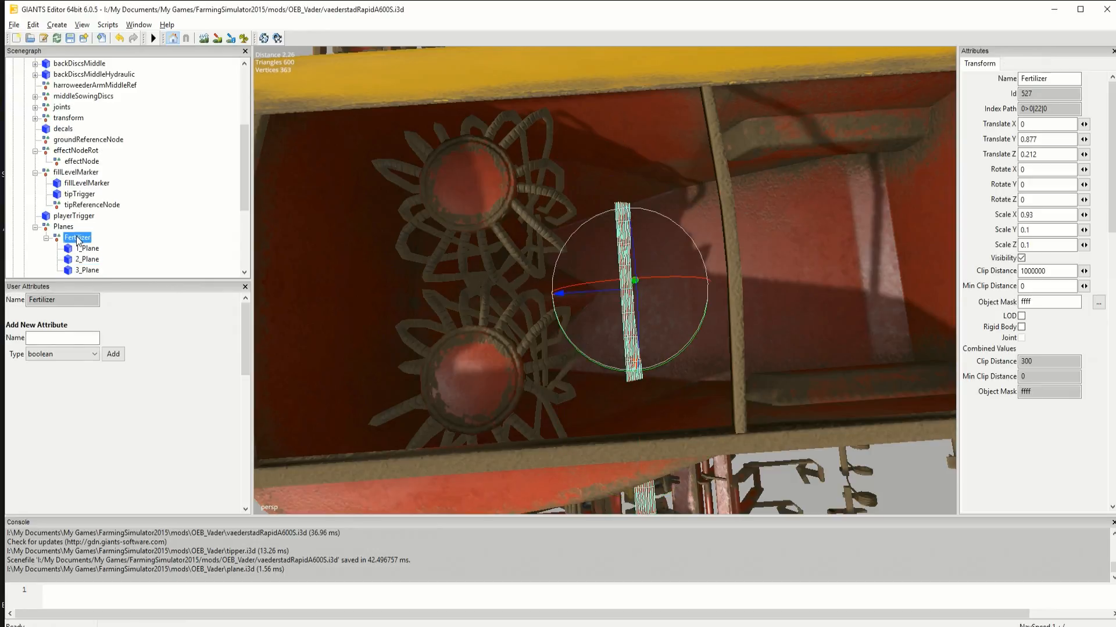
pyautogui.doubleClick(1024, 184)
pyautogui.write('90')
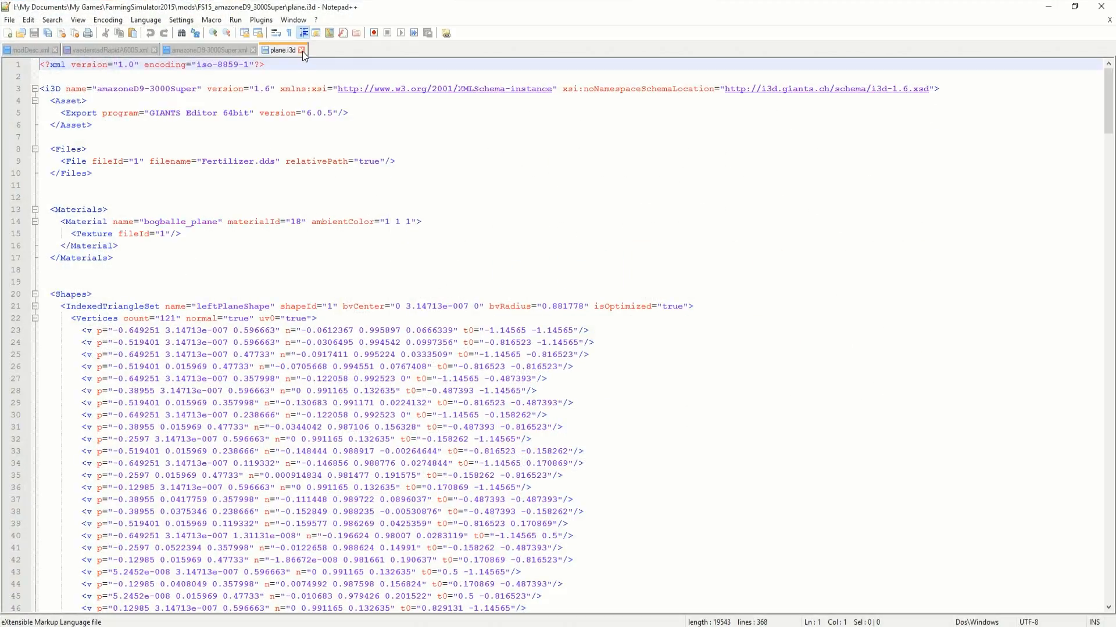
# Close plane.i3d in Notepad++, check the fillPlanes block in amazoneD9-3000Super.xml, and minimize the editor
pyautogui.click(302, 50)
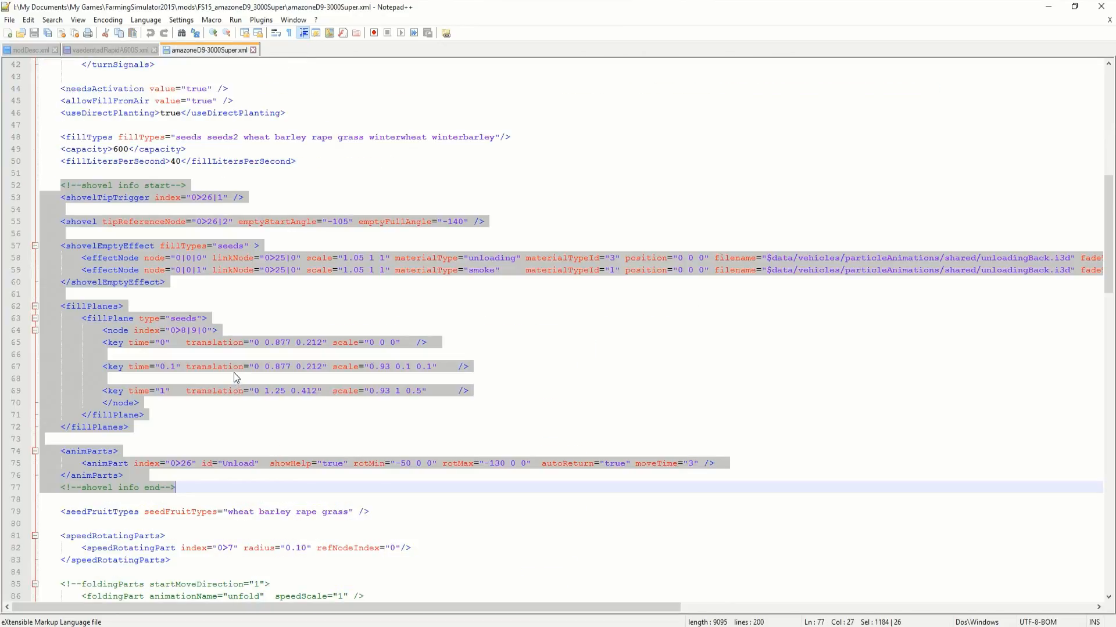
pyautogui.click(198, 318)
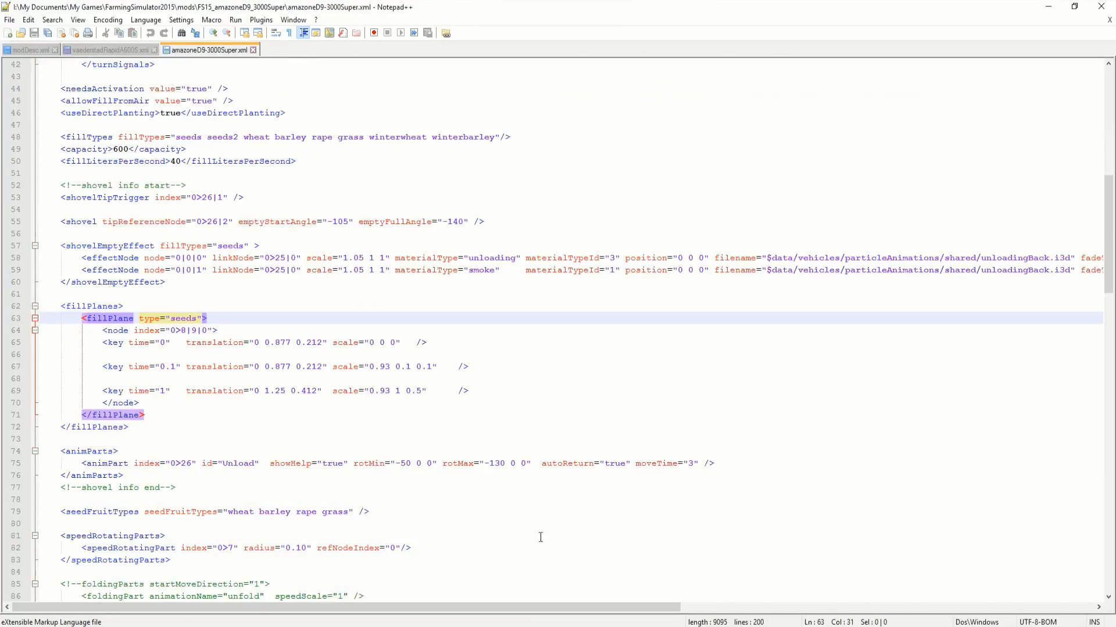
pyautogui.click(1048, 6)
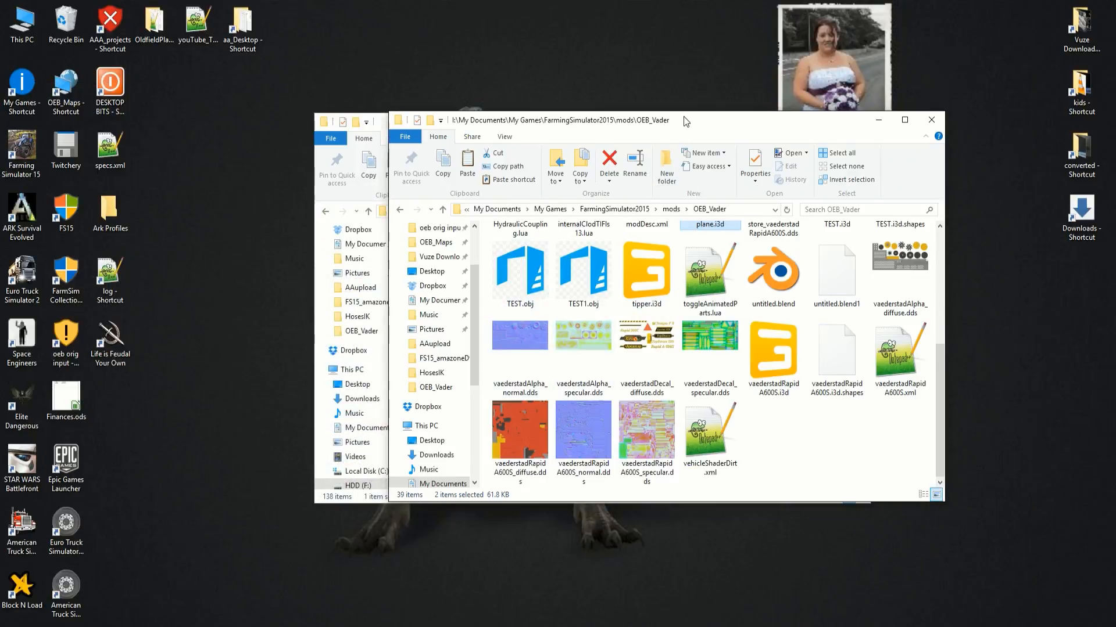
# Open amazoneD9-3000Super.i3d from the FS15_amazoneD9_3000Super mod folder in GIANTS Editor
pyautogui.moveTo(686, 119); pyautogui.dragTo(814, 257)
pyautogui.click(857, 123)
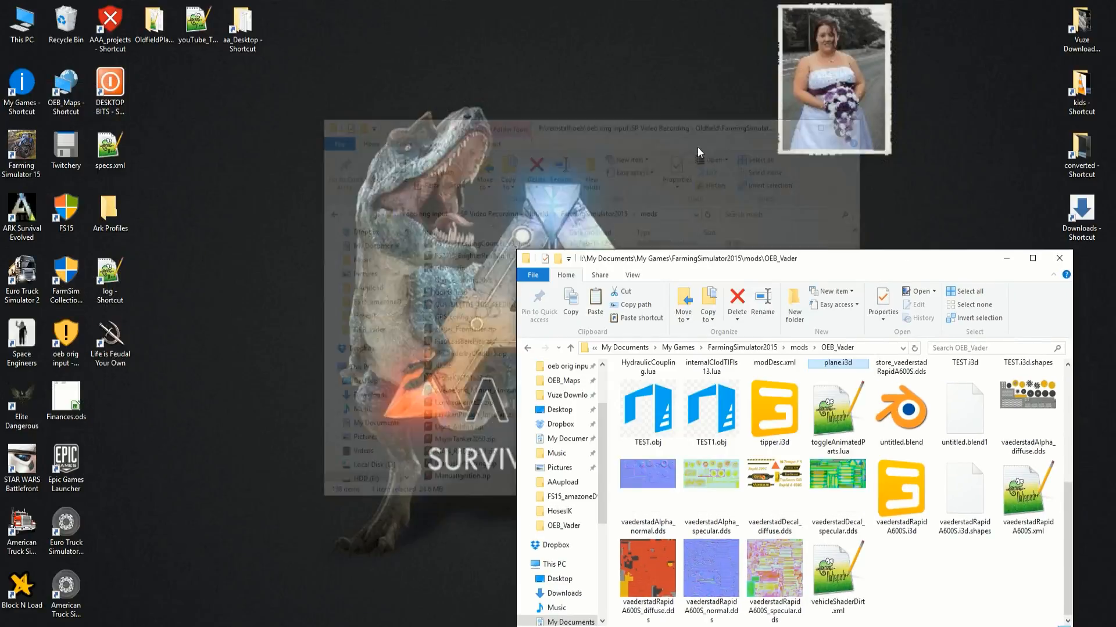
pyautogui.doubleClick(67, 210)
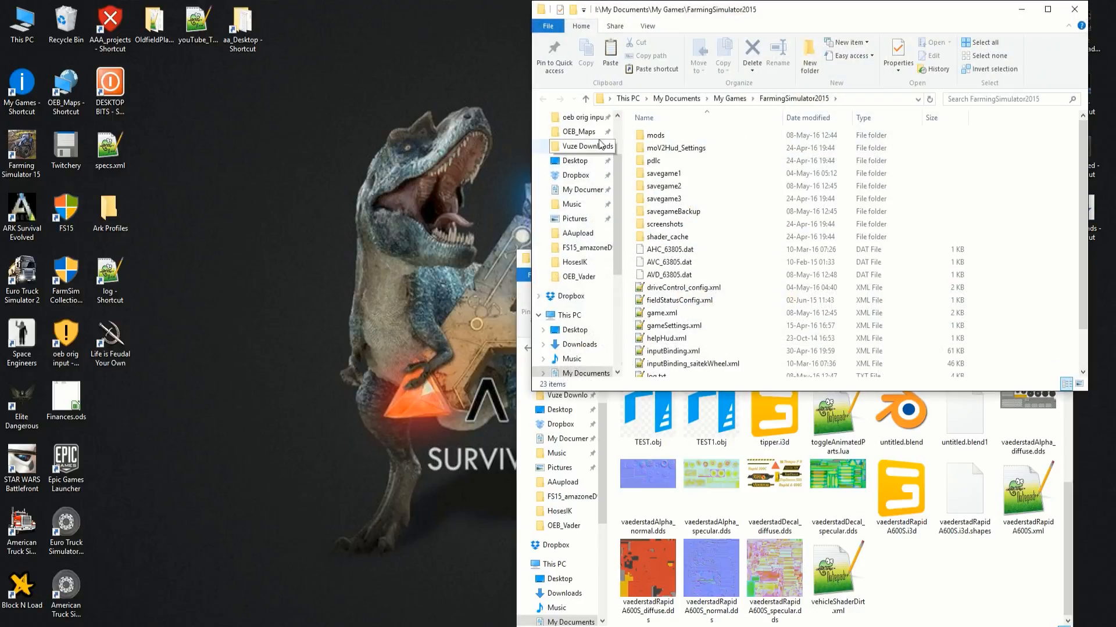
pyautogui.doubleClick(654, 137)
pyautogui.doubleClick(677, 138)
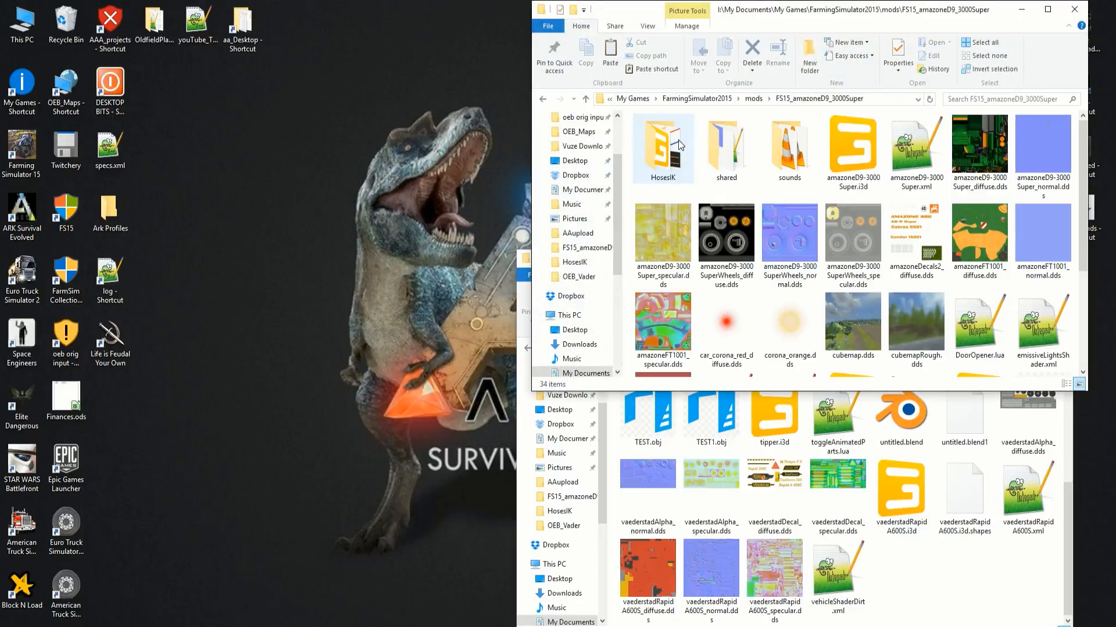
pyautogui.click(862, 155)
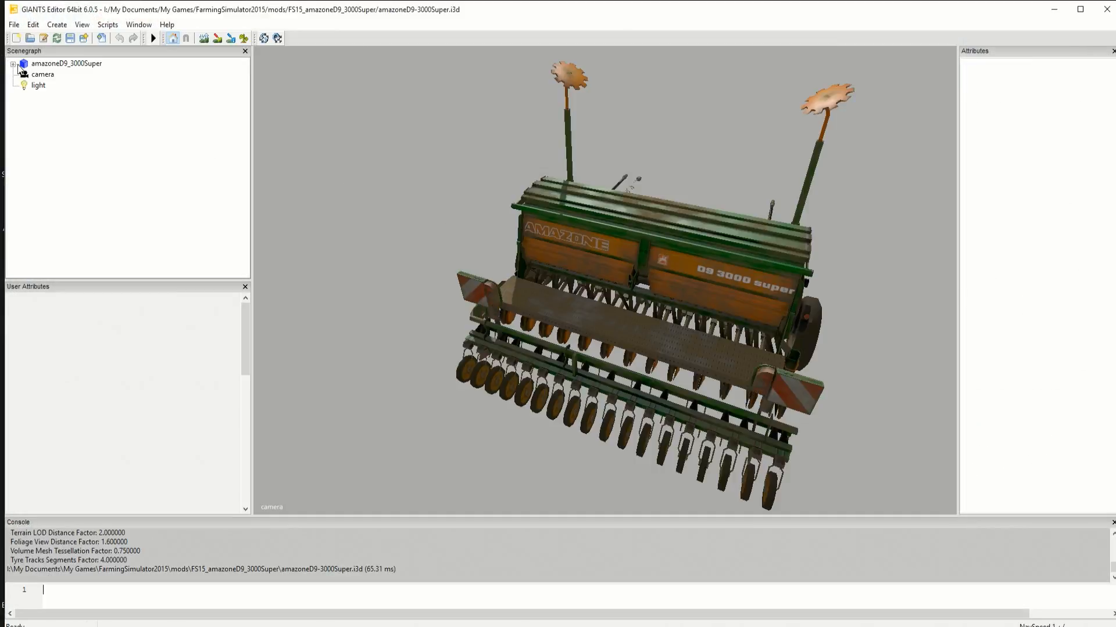
# Check the index path of the Fertilizer node under amazone_vis > Planes, and close the Amazone model
pyautogui.click(13, 64)
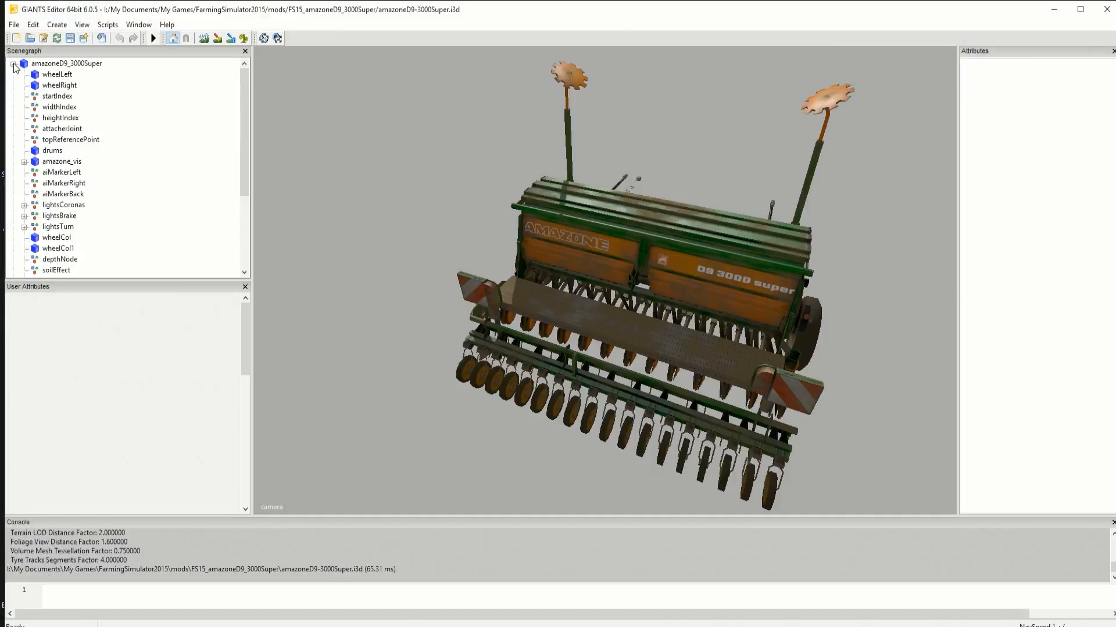
pyautogui.click(24, 161)
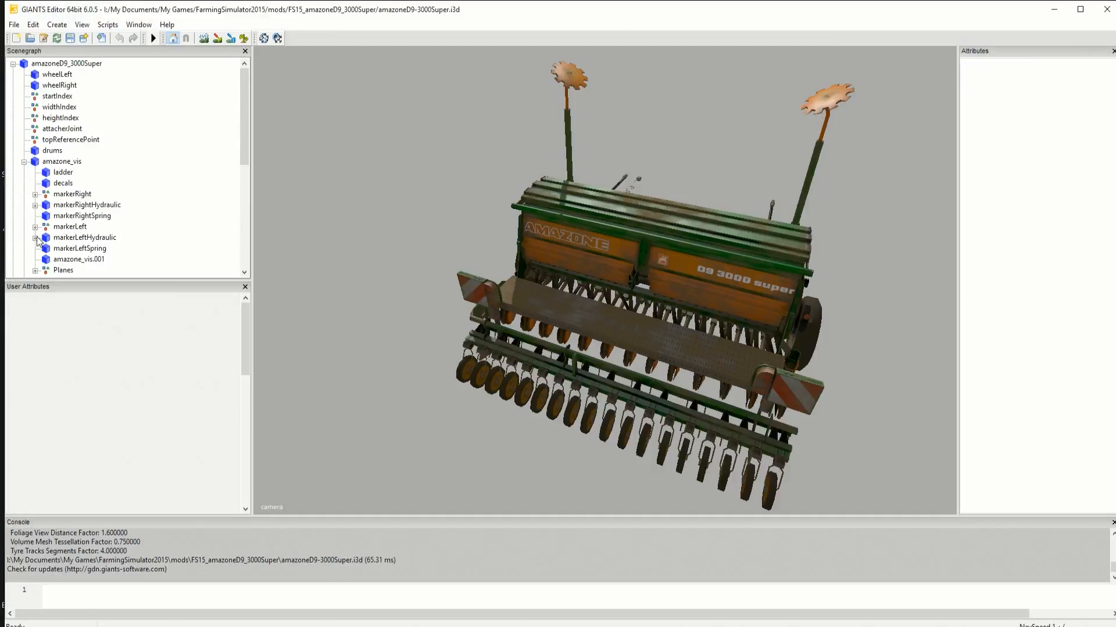
pyautogui.click(35, 271)
pyautogui.click(75, 272)
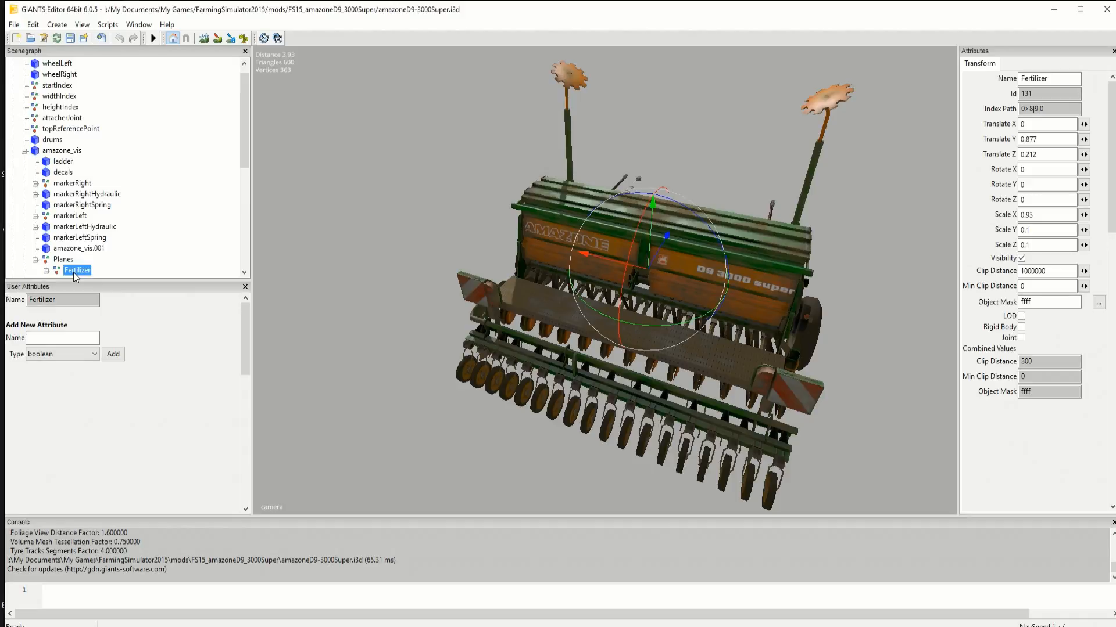
pyautogui.click(1106, 10)
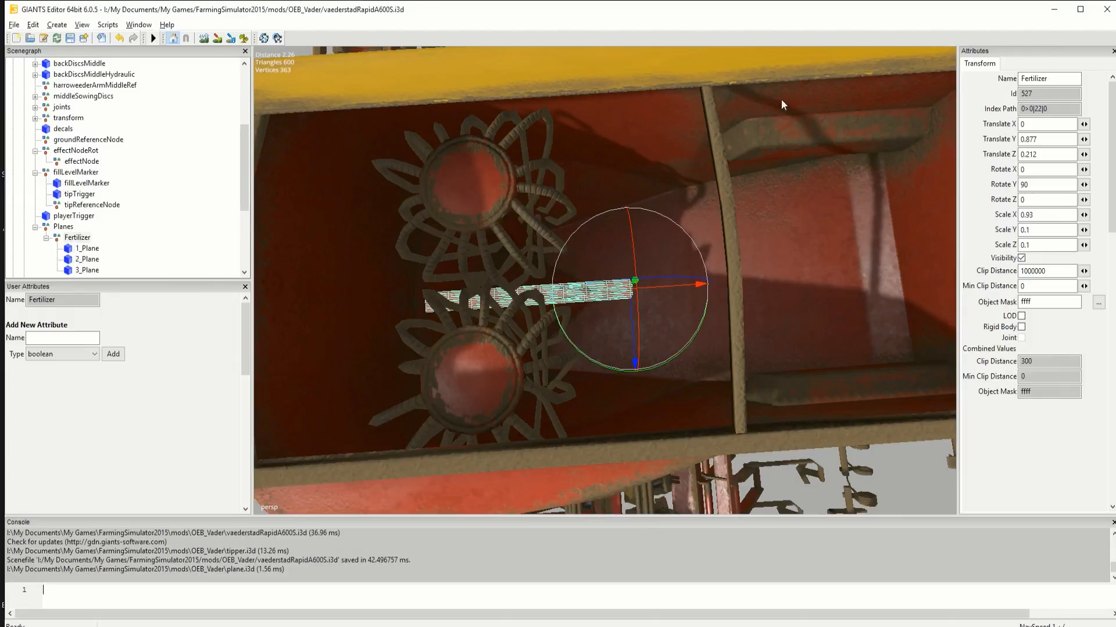
# Copy the Vaderstad Fertilizer group's index path 0>0|22|0 into the fillPlane node index in amazoneD9-3000Super.xml in Notepad++
pyautogui.moveTo(1050, 110); pyautogui.dragTo(995, 116)
pyautogui.hotkey('ctrl', 'c')
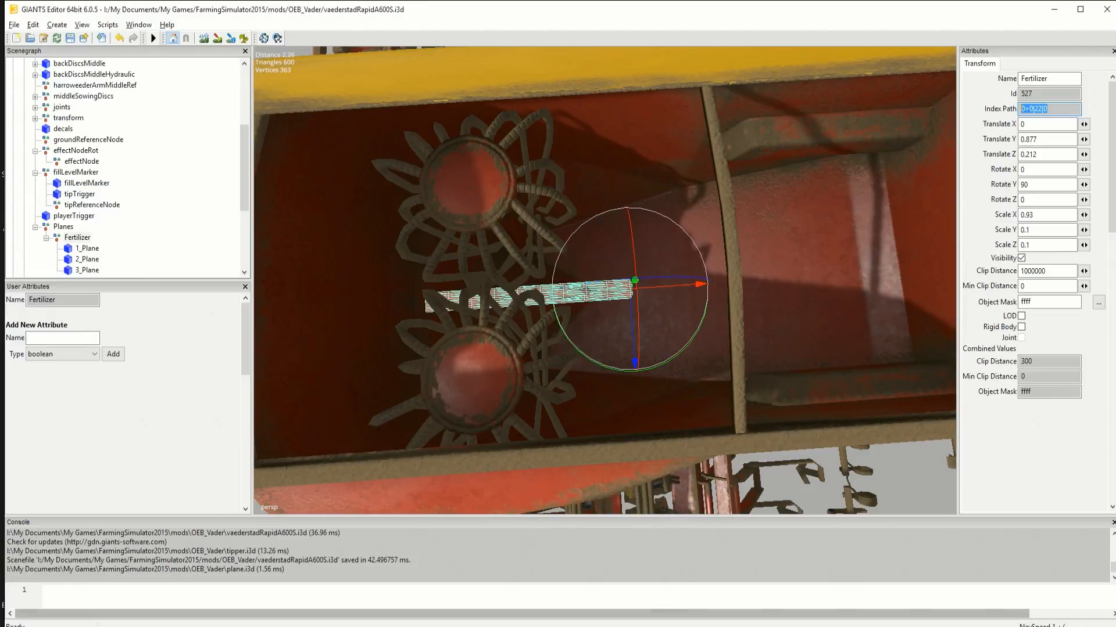
pyautogui.moveTo(271, 626)
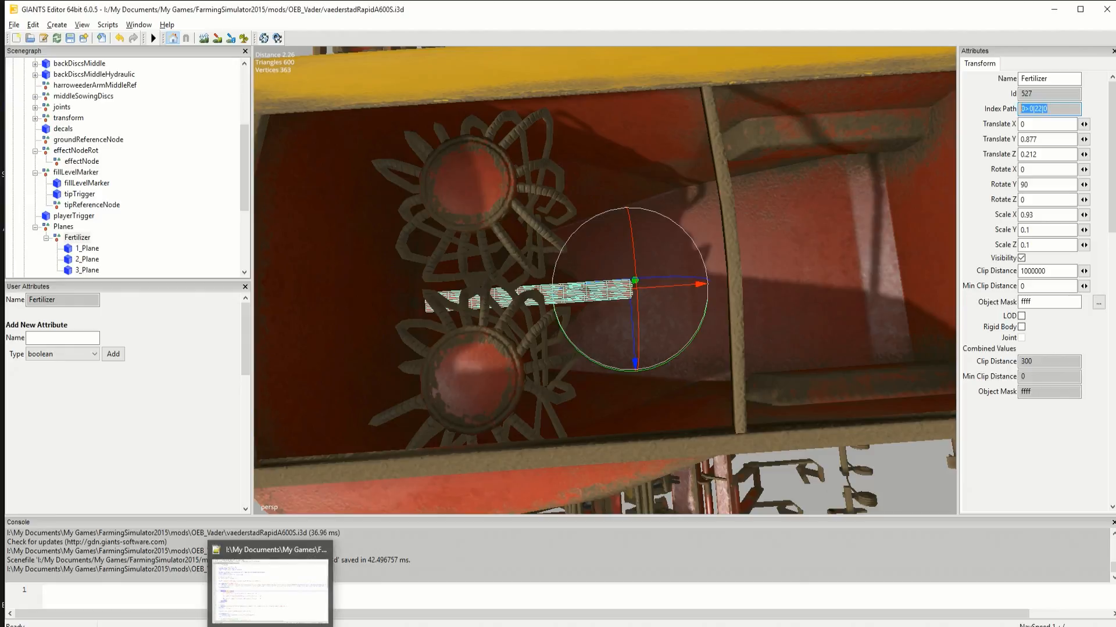
pyautogui.click(270, 587)
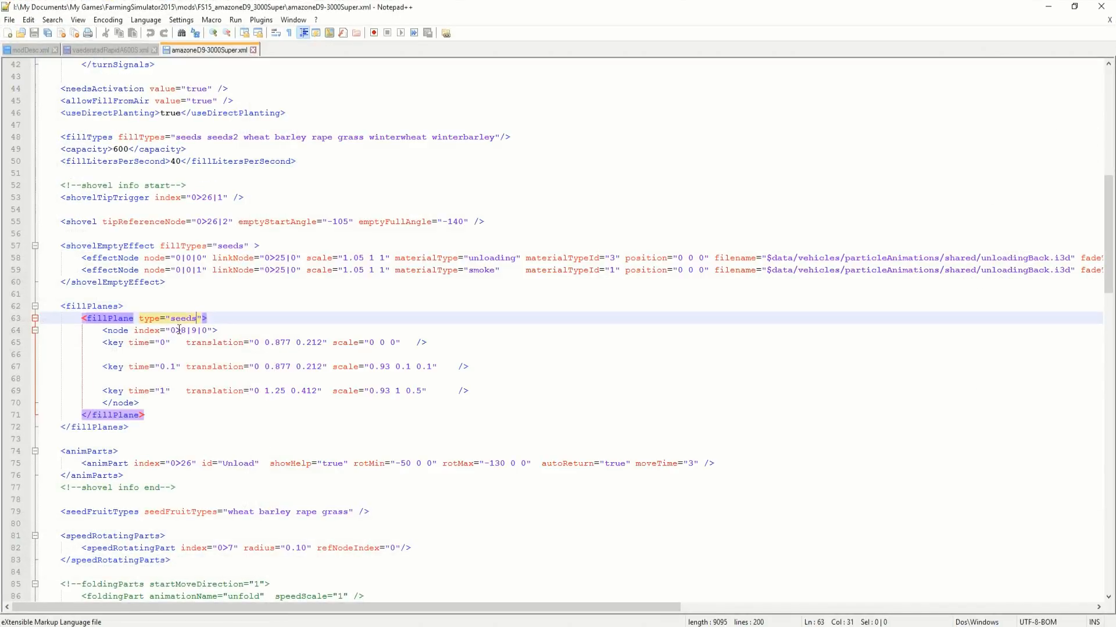
pyautogui.moveTo(171, 332); pyautogui.dragTo(208, 338)
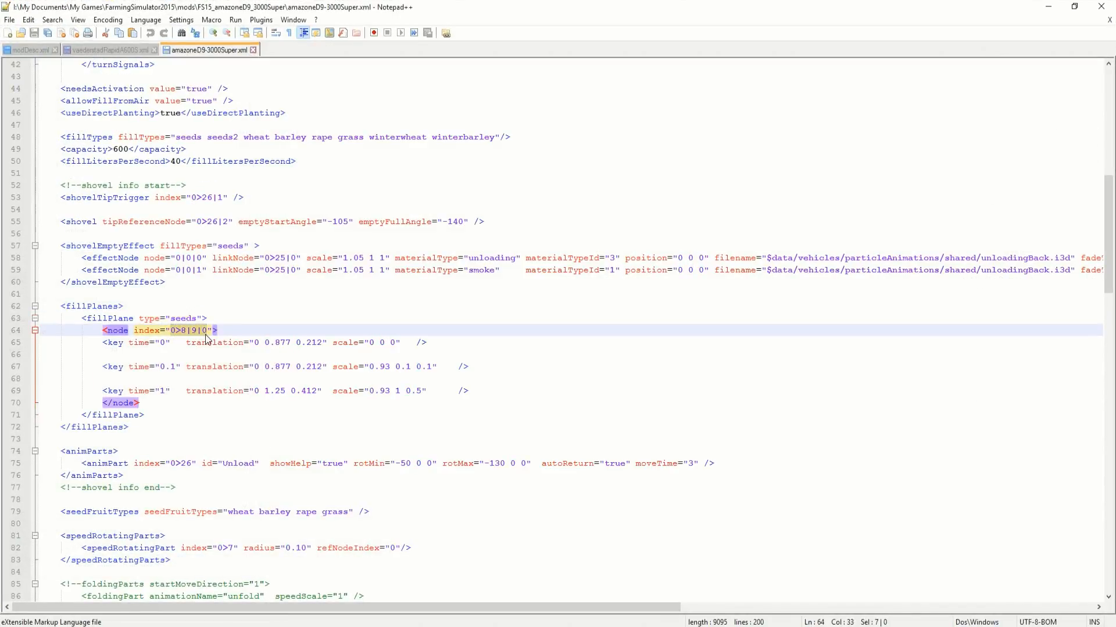
pyautogui.hotkey('ctrl', 'v')
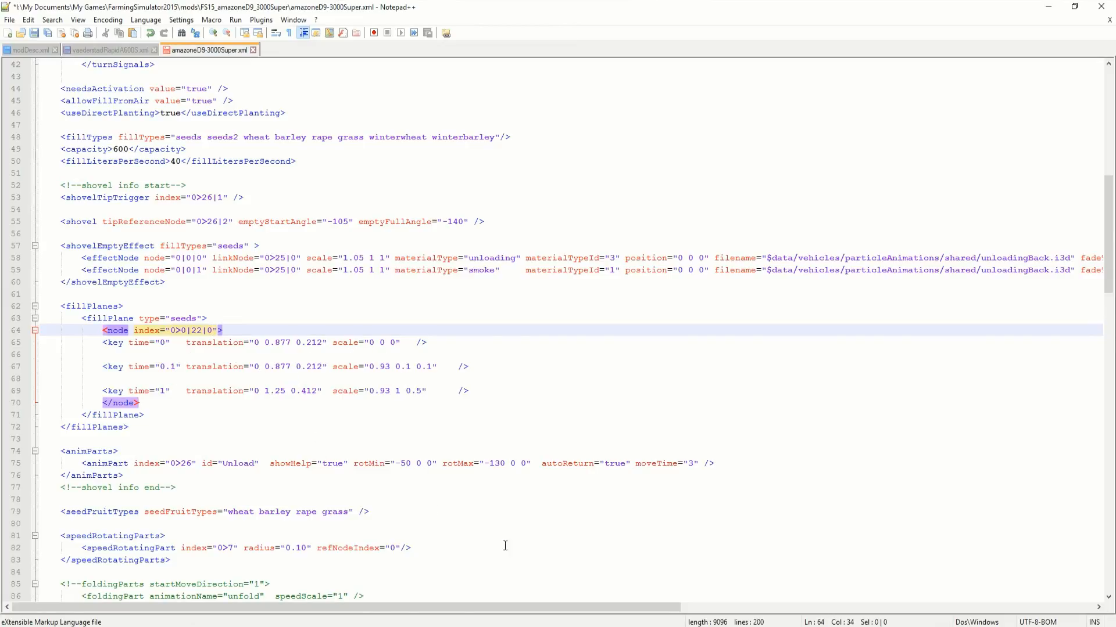
# Switch to GIANTS Editor, set the Fertilizer group's Y rotation to 0, and move it along Z to about 0.448
pyautogui.moveTo(697, 626)
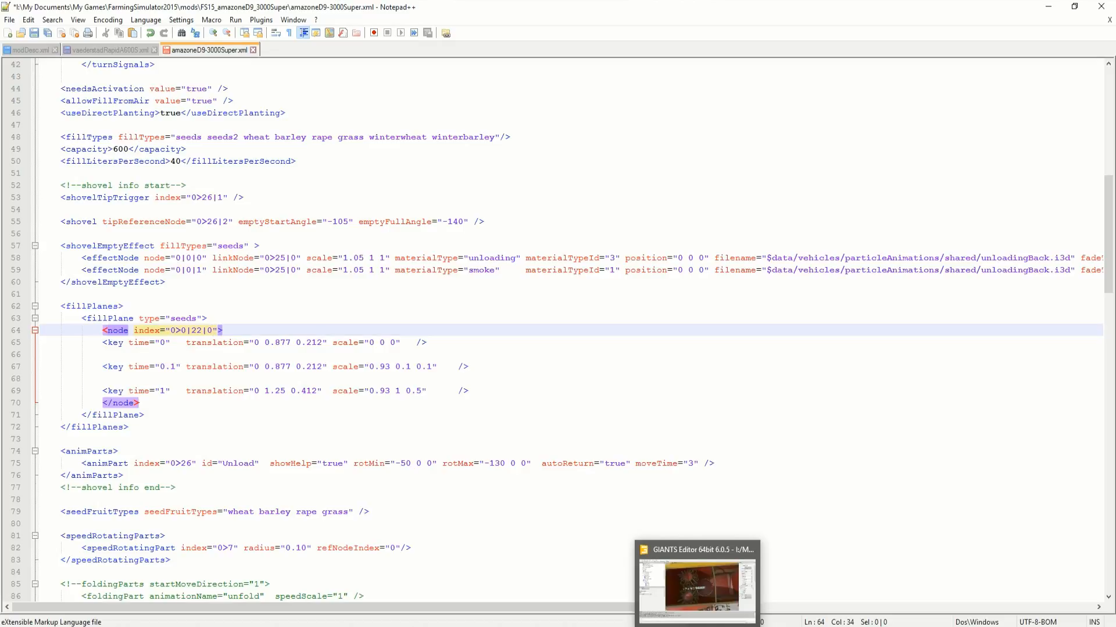
pyautogui.click(697, 626)
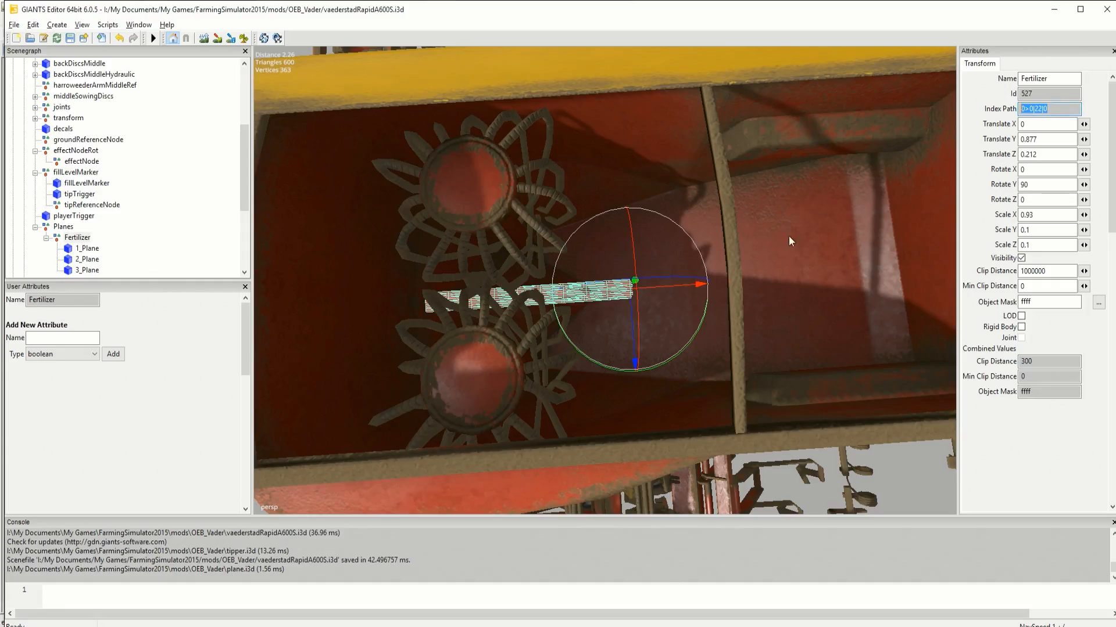
pyautogui.doubleClick(1033, 186)
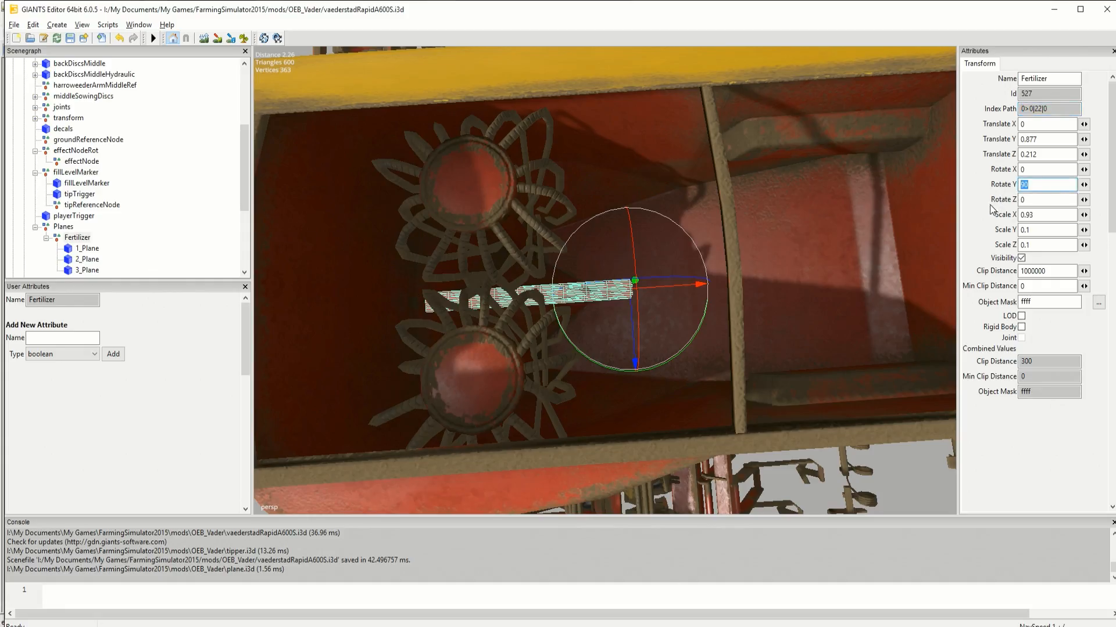
pyautogui.write('0')
pyautogui.press('Return')
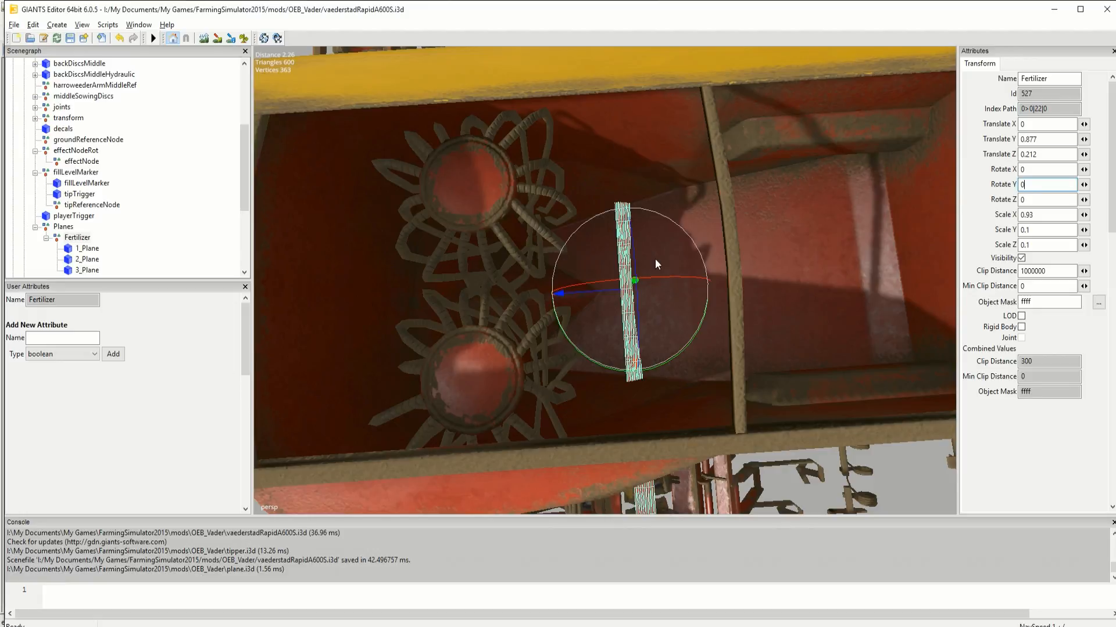
pyautogui.moveTo(597, 288); pyautogui.dragTo(547, 296)
pyautogui.keyDown('alt'); pyautogui.moveTo(605, 330); pyautogui.dragTo(664, 321); pyautogui.keyUp('alt')
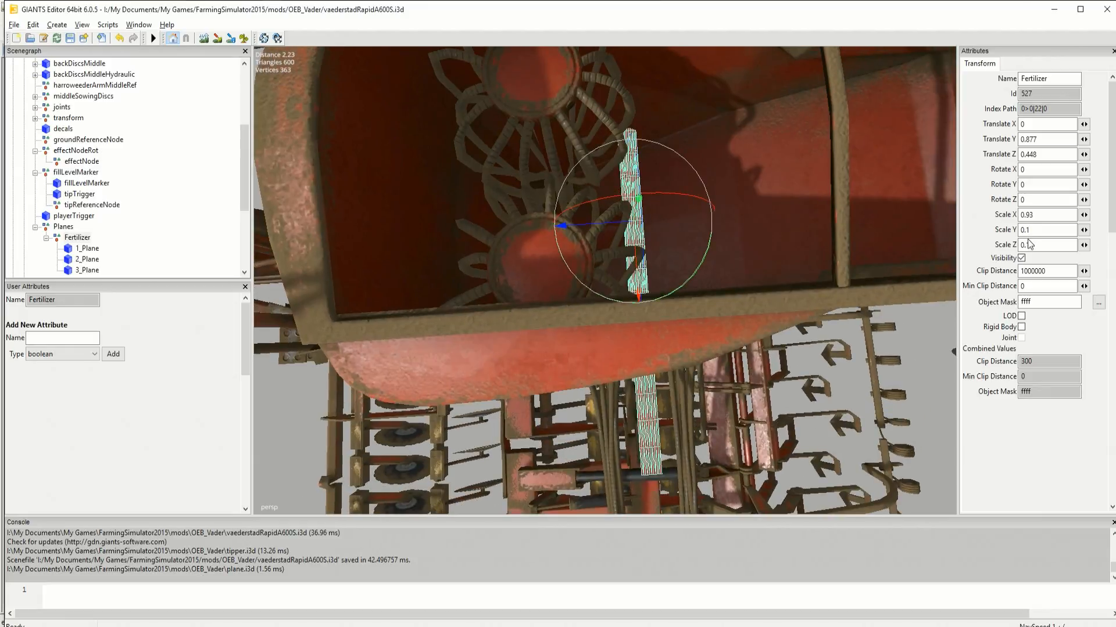
# Set the Fertilizer group's X, Y and Z scale to 1
pyautogui.moveTo(1039, 231); pyautogui.dragTo(1008, 215)
pyautogui.write('111')
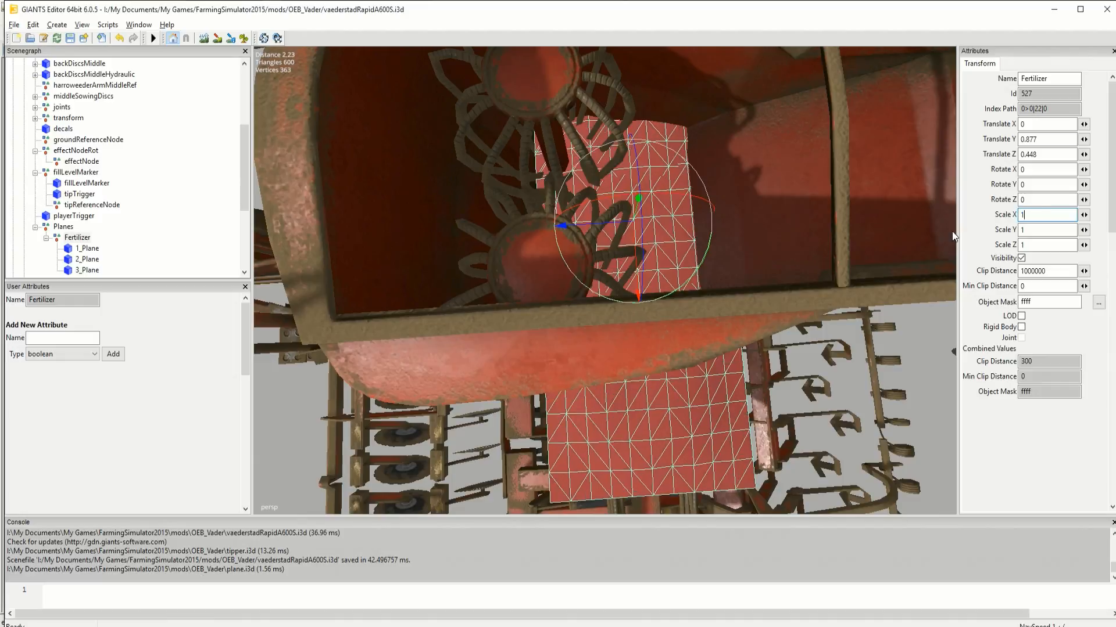
pyautogui.scroll(-5, 749, 255)
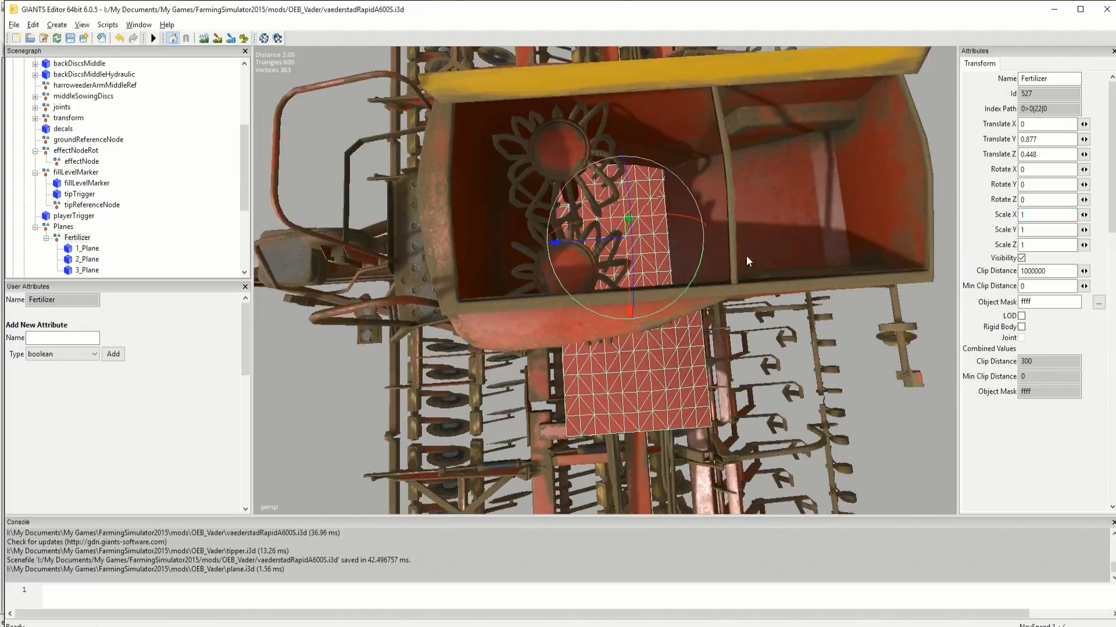
# Compare the Planes and Fertilizer index paths, set the fillPlane node index to 0>0|22 in Notepad++, and save the file
pyautogui.click(78, 238)
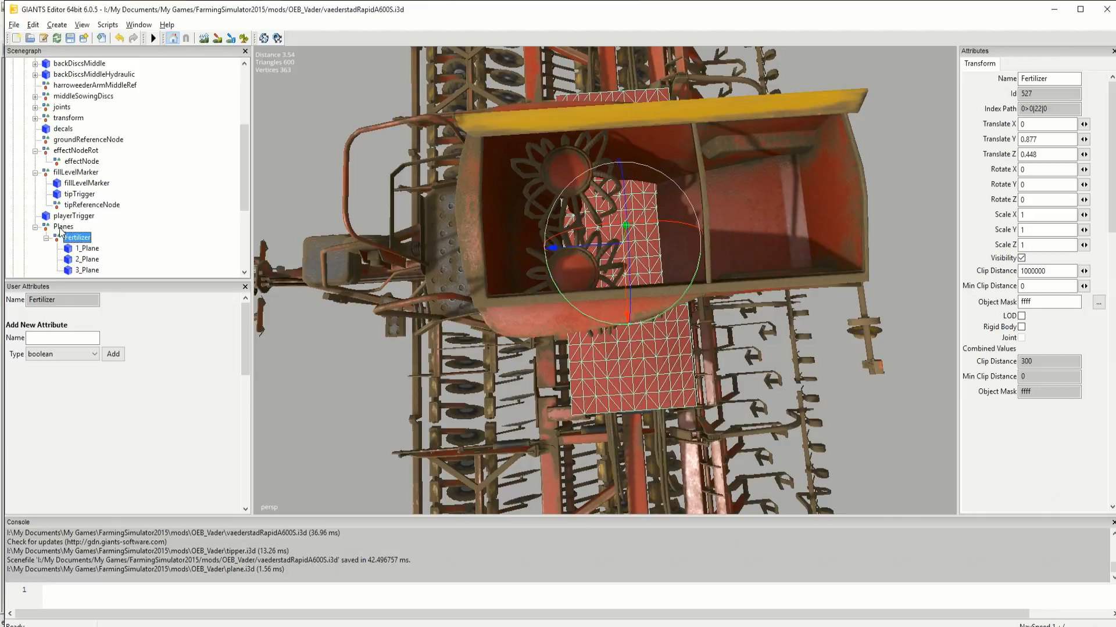
pyautogui.click(61, 227)
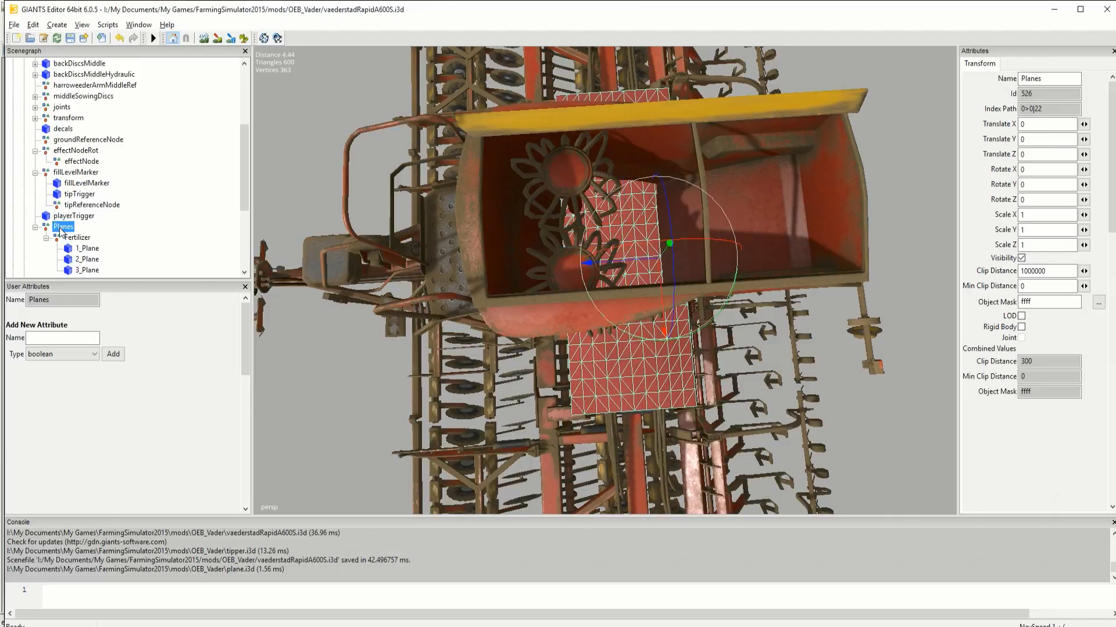
pyautogui.click(75, 238)
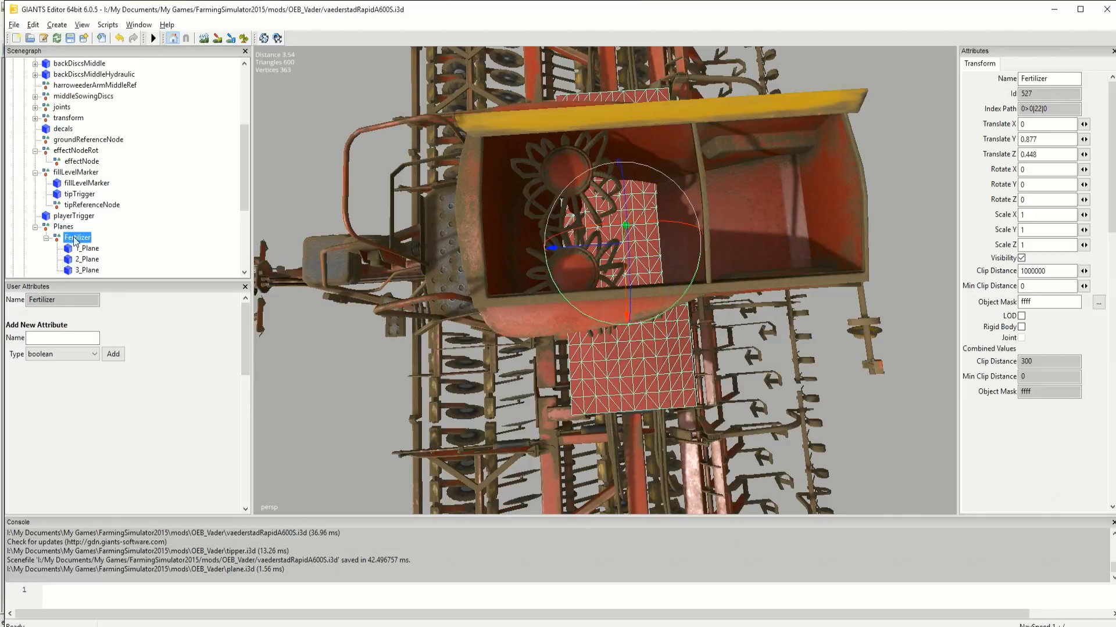
pyautogui.click(62, 228)
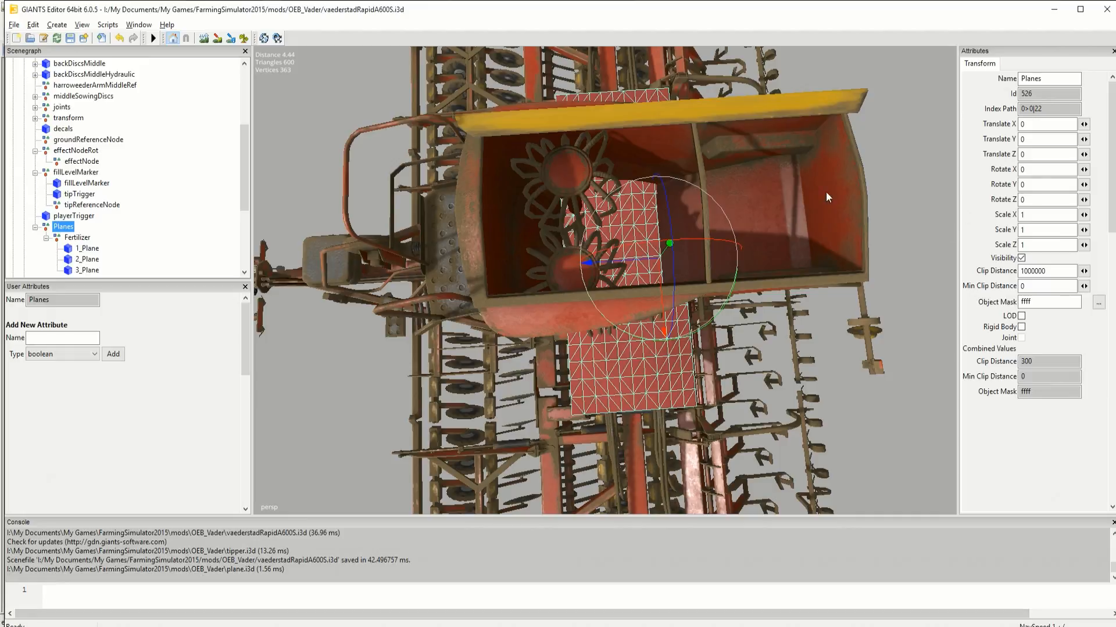
pyautogui.hotkey('alt', 'Tab')
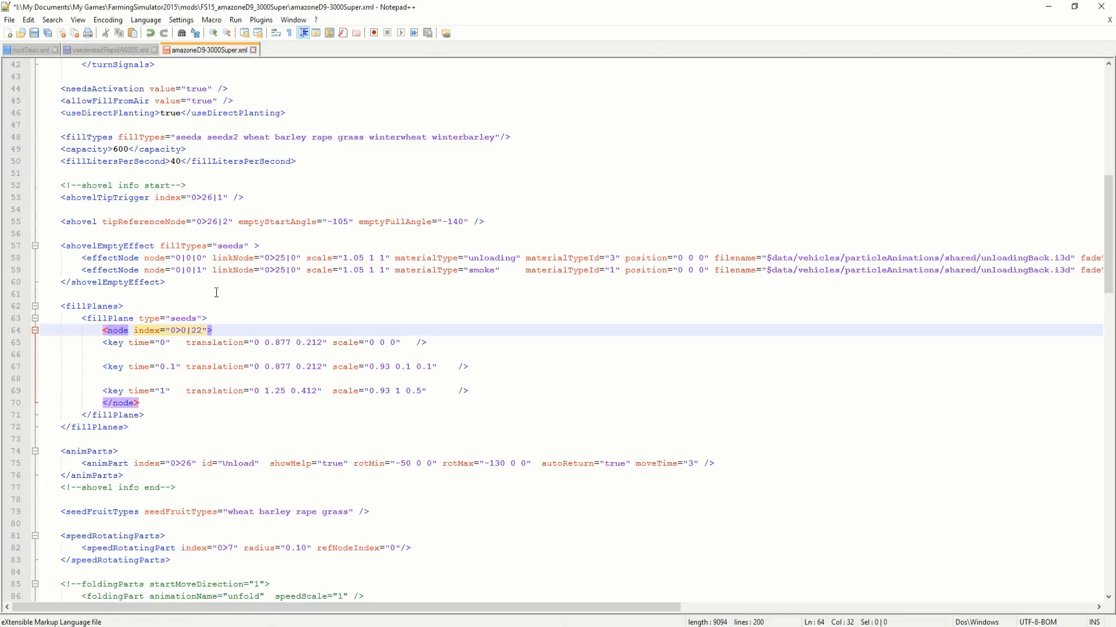
pyautogui.click(35, 33)
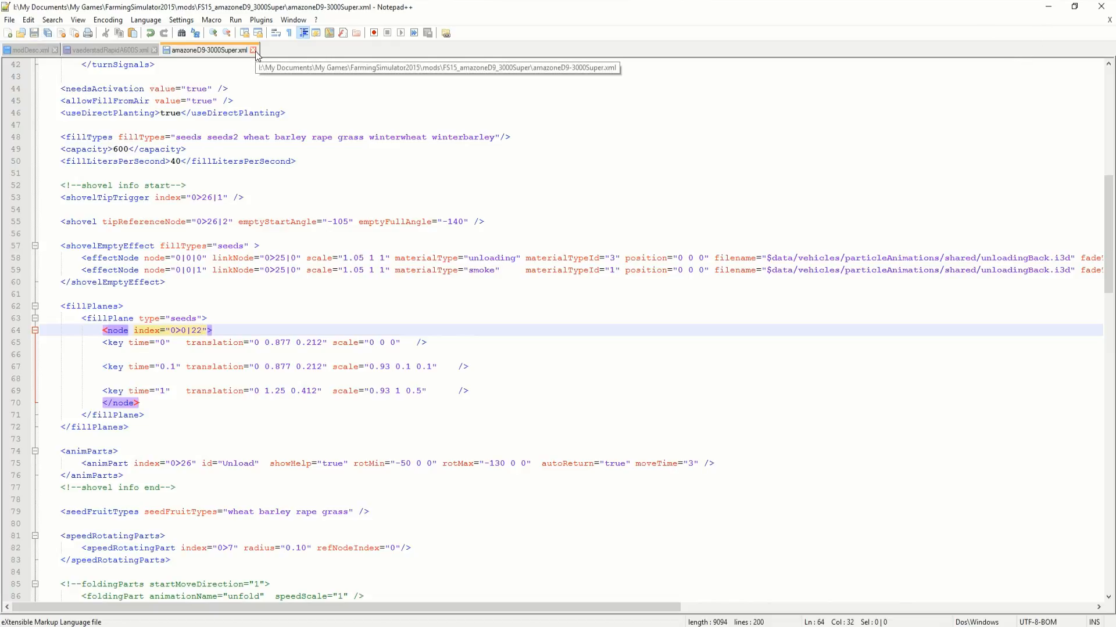
# Set the fillPlane node index back to 0>0|22|0
pyautogui.write('|0')
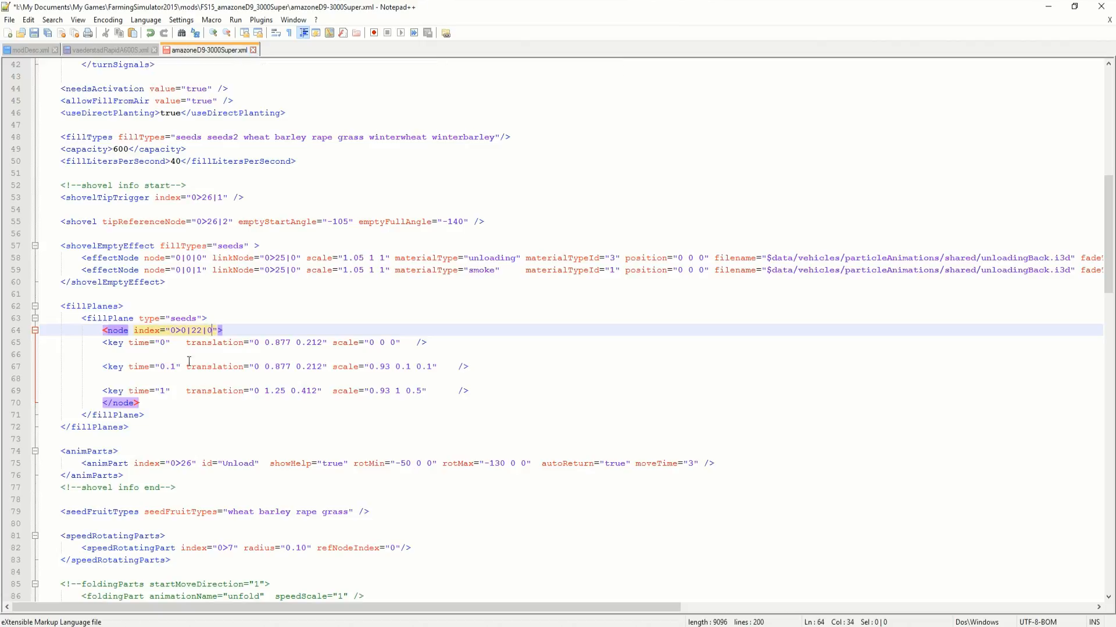
# Replace the fillPlane node index in vaederstadRapidA600S.xml with 0>0|22|0 copied from amazoneD9-3000Super.xml
pyautogui.moveTo(171, 334); pyautogui.dragTo(206, 334)
pyautogui.click(107, 50)
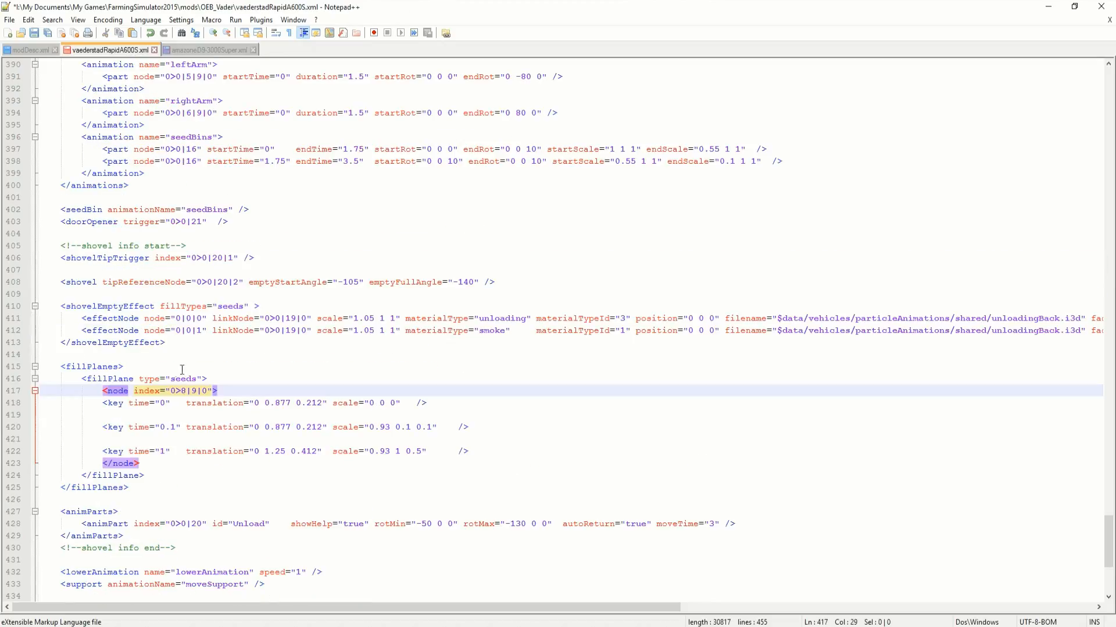
pyautogui.moveTo(172, 392); pyautogui.dragTo(206, 392)
pyautogui.hotkey('ctrl', 'v')
# Restore the fillPlane node index in amazoneD9-3000Super.xml to 0>8|9|0, and save vaederstadRapidA600S.xml
pyautogui.click(187, 51)
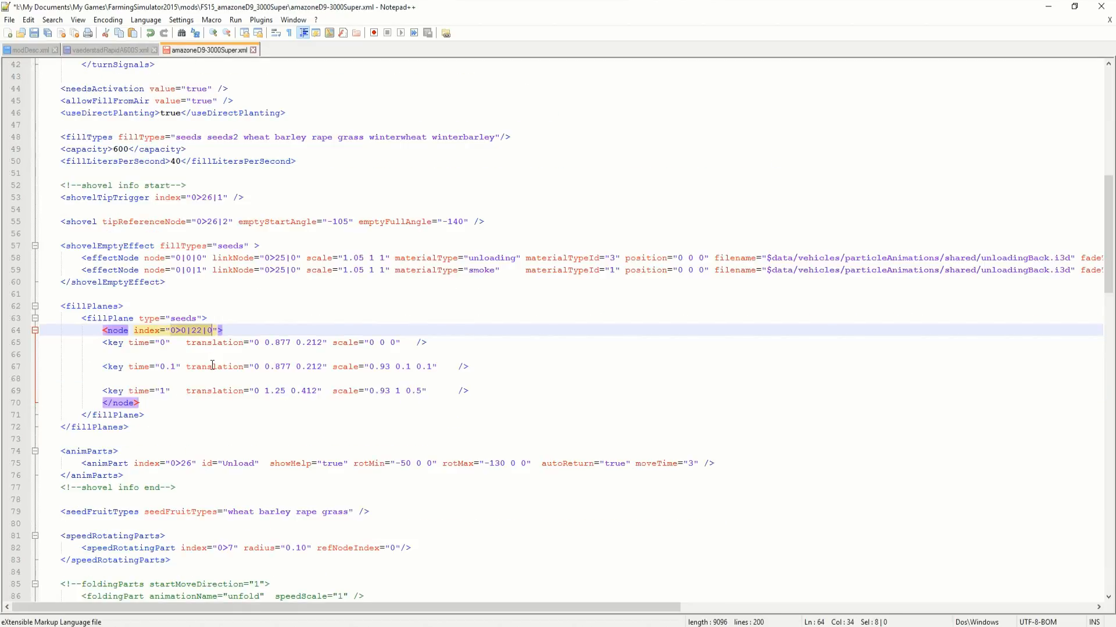
pyautogui.write('0>8|9|0')
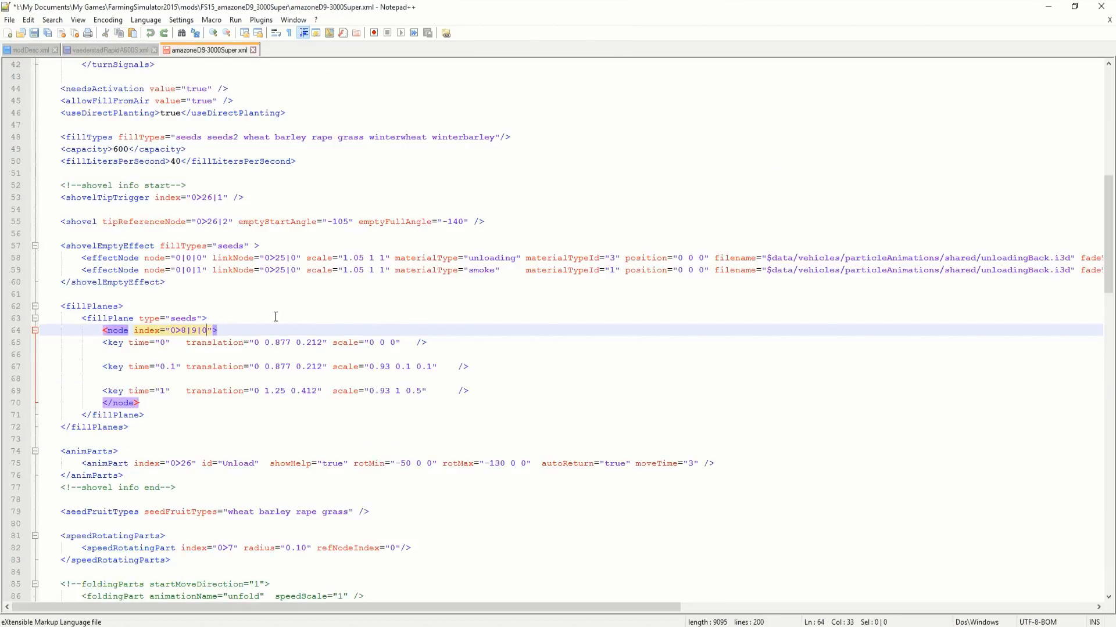
pyautogui.click(94, 52)
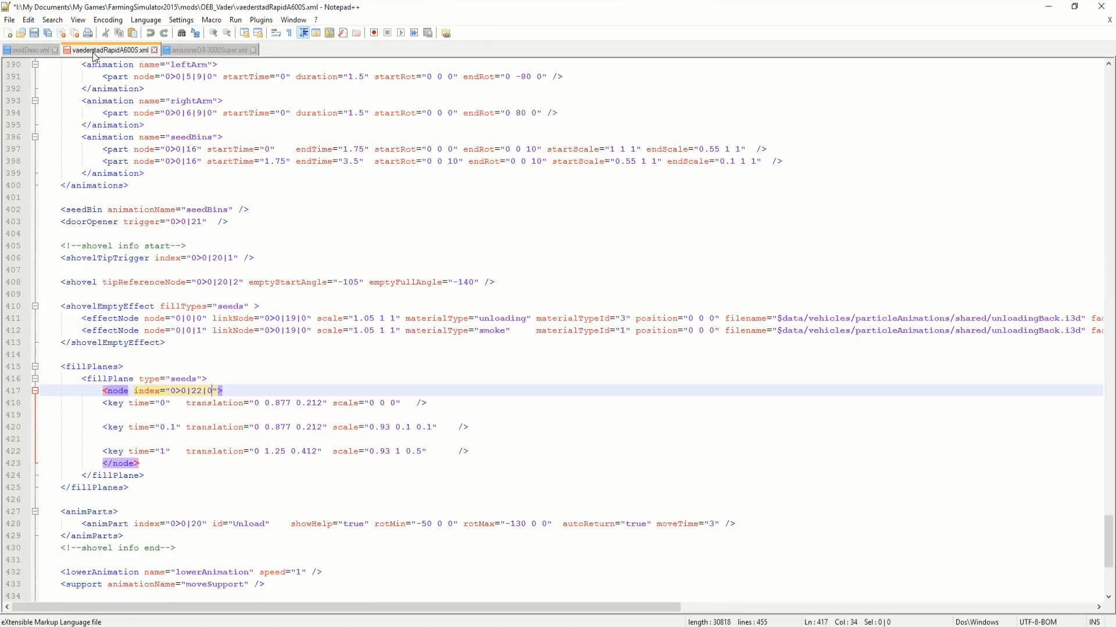
pyautogui.click(34, 33)
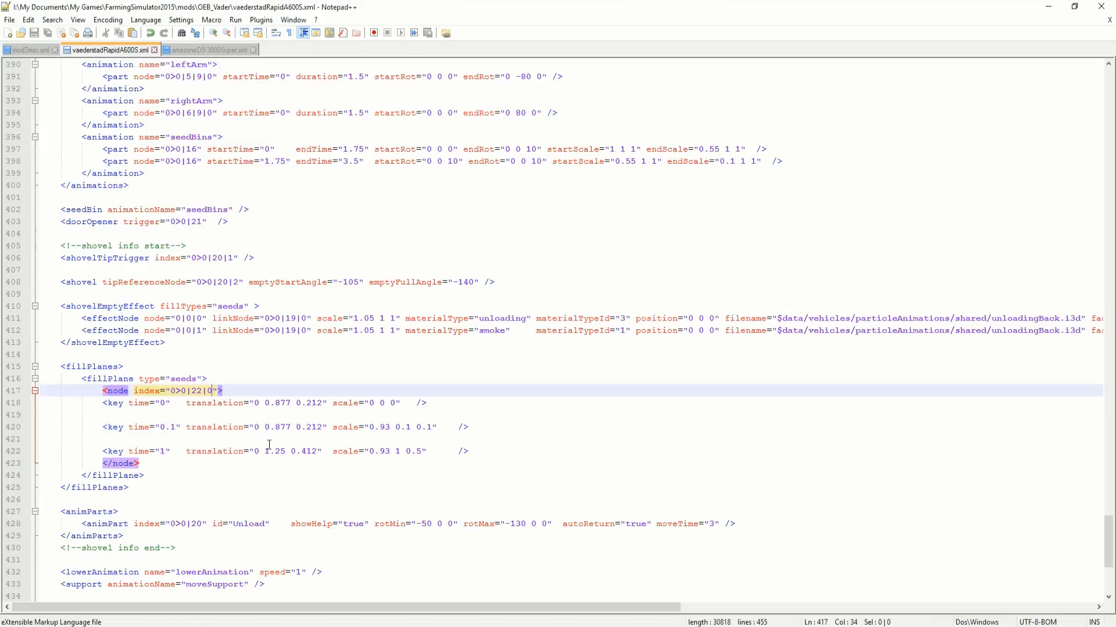
# Shorten the fillPlane node index in vaederstadRapidA600S.xml to 0>0|22 and save the file
pyautogui.press('BackSpace')
pyautogui.press('BackSpace')
pyautogui.click(34, 33)
# Switch to GIANTS Editor and set the Fertilizer group's Y rotation to 90
pyautogui.hotkey('alt', 'Tab')
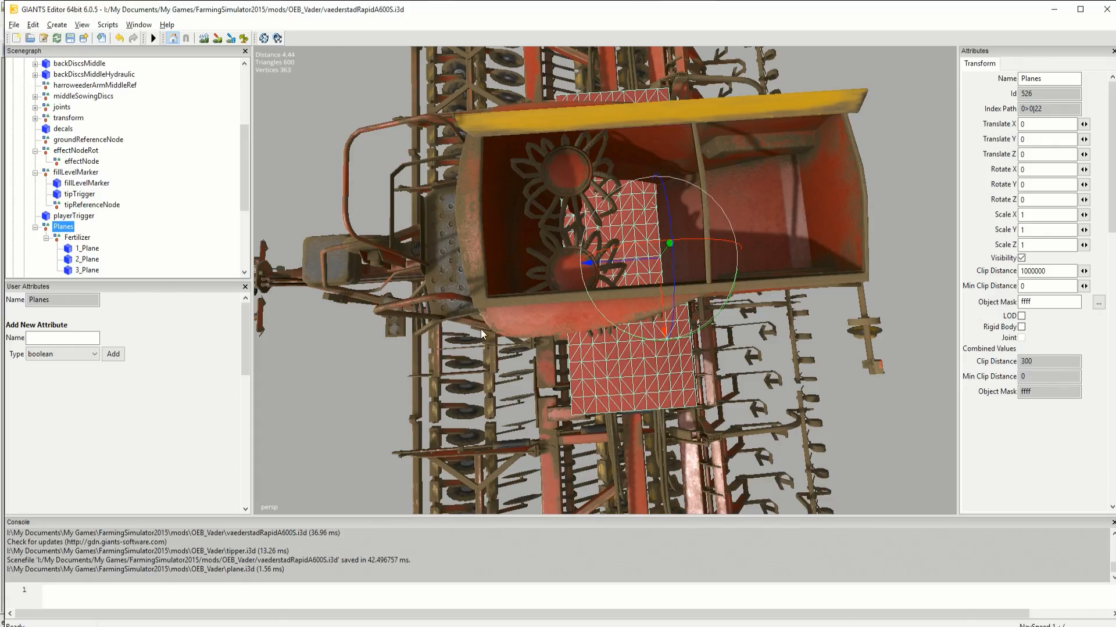
pyautogui.click(91, 238)
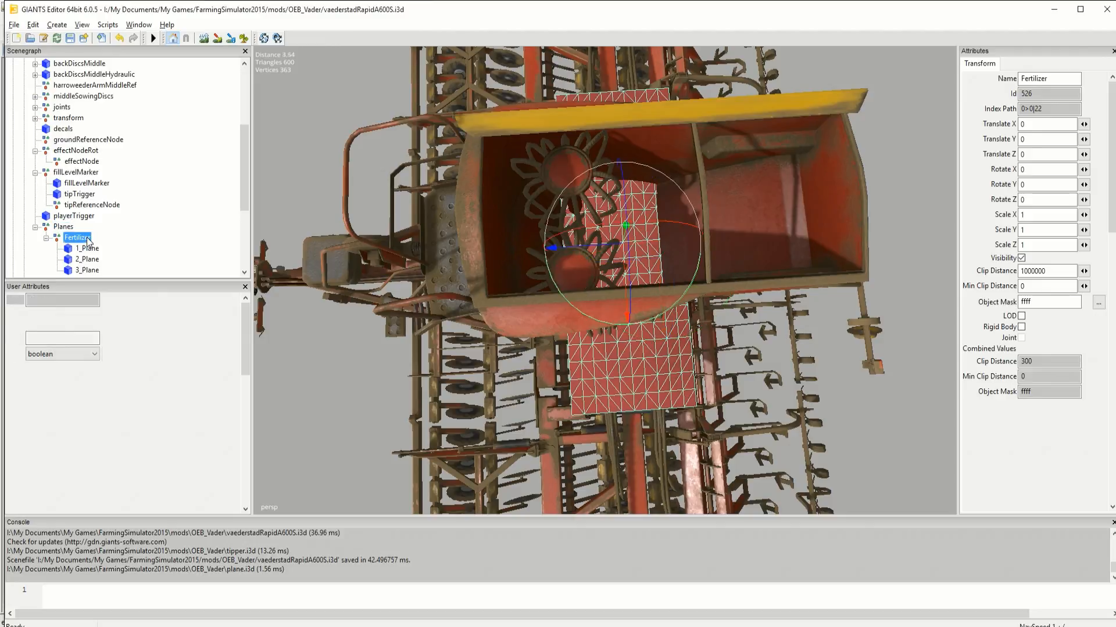
pyautogui.click(1035, 184)
pyautogui.write('90')
pyautogui.press('Return')
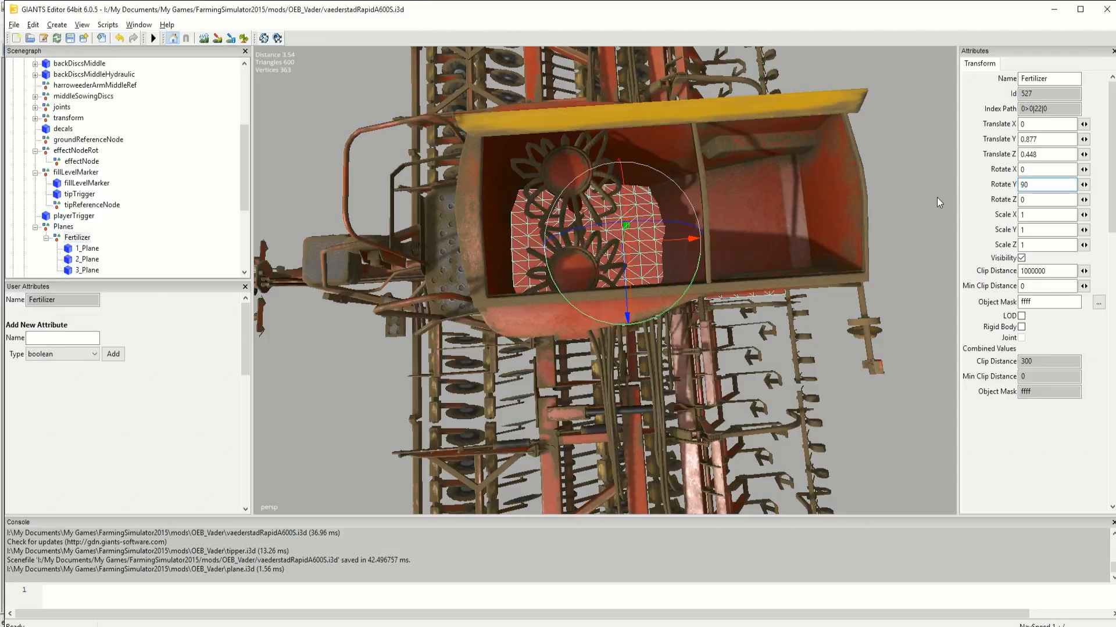
# Collapse the Fertilizer group and raise the Planes group along Y to about 1.085
pyautogui.click(64, 227)
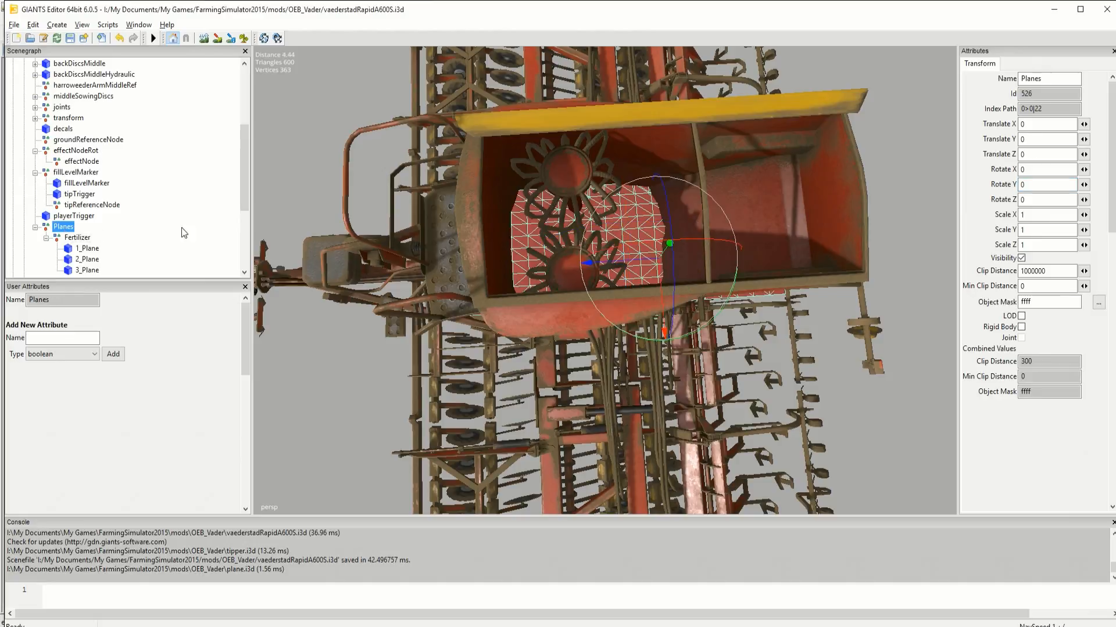
pyautogui.click(46, 238)
pyautogui.moveTo(669, 244); pyautogui.dragTo(675, 95)
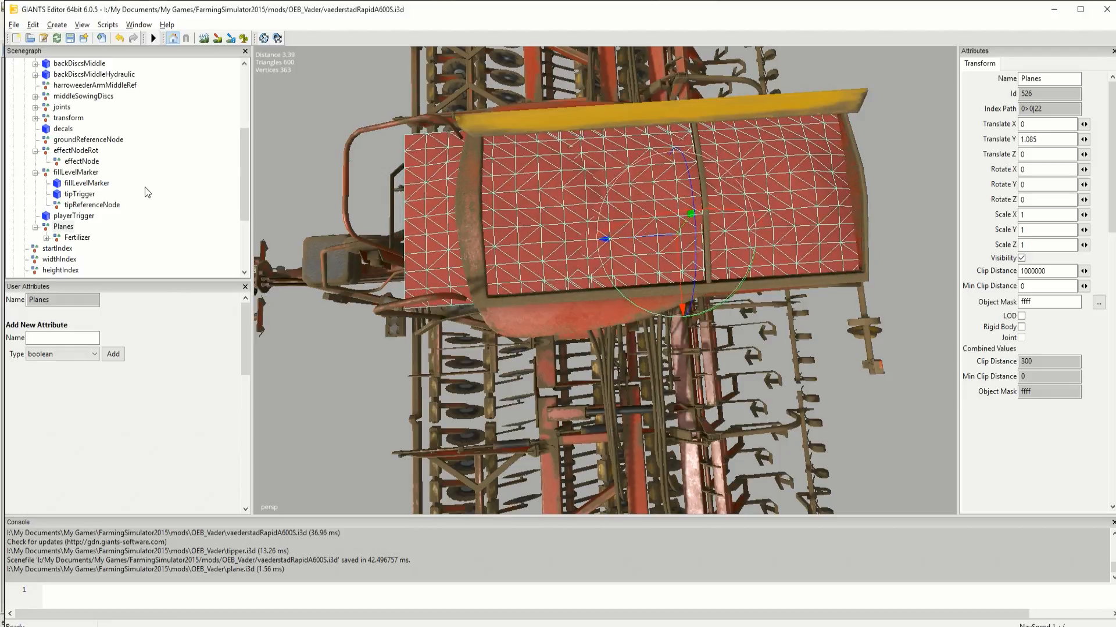
# Reset the Fertilizer group's Y and Z translation to 0
pyautogui.click(77, 238)
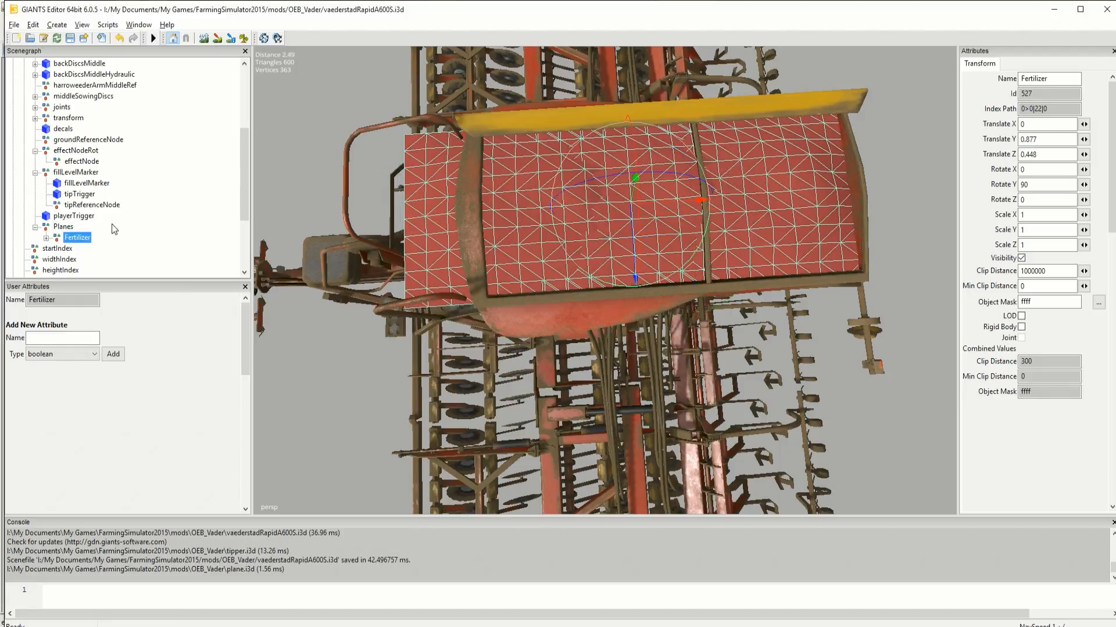
pyautogui.doubleClick(1049, 139)
pyautogui.press('BackSpace')
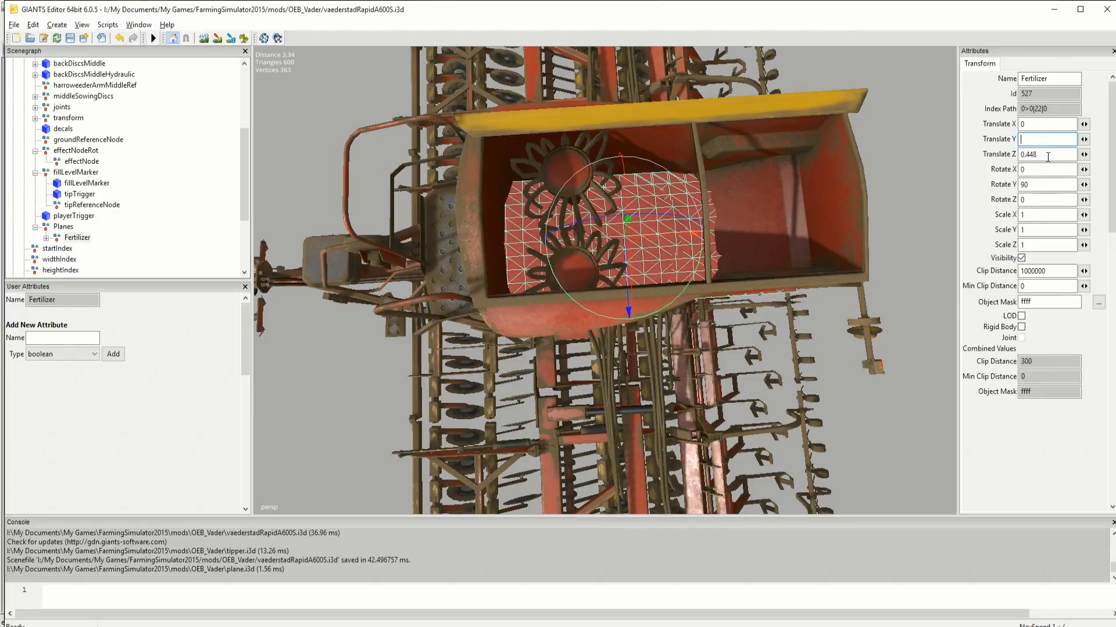
pyautogui.write('0')
pyautogui.press('Tab')
pyautogui.press('BackSpace')
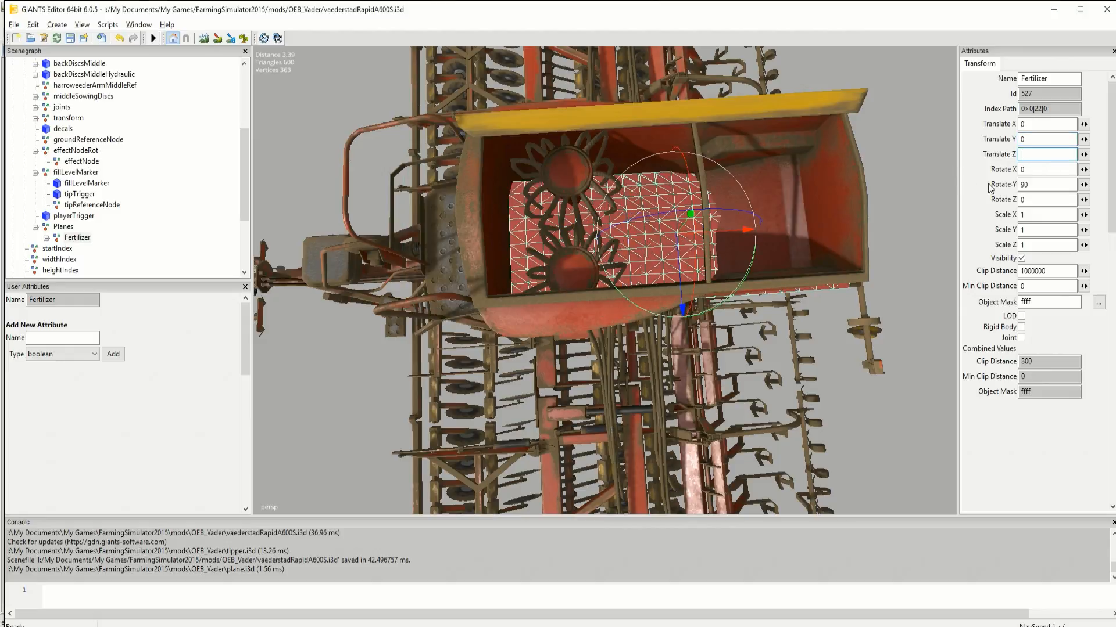
# Move the Planes group to about 1.987 in Y and 1.36 in Z, level with the hopper's upper rim
pyautogui.click(64, 226)
pyautogui.moveTo(570, 340); pyautogui.dragTo(616, 277, button='middle')
pyautogui.moveTo(683, 332); pyautogui.dragTo(681, 223)
pyautogui.moveTo(683, 200); pyautogui.dragTo(686, 183)
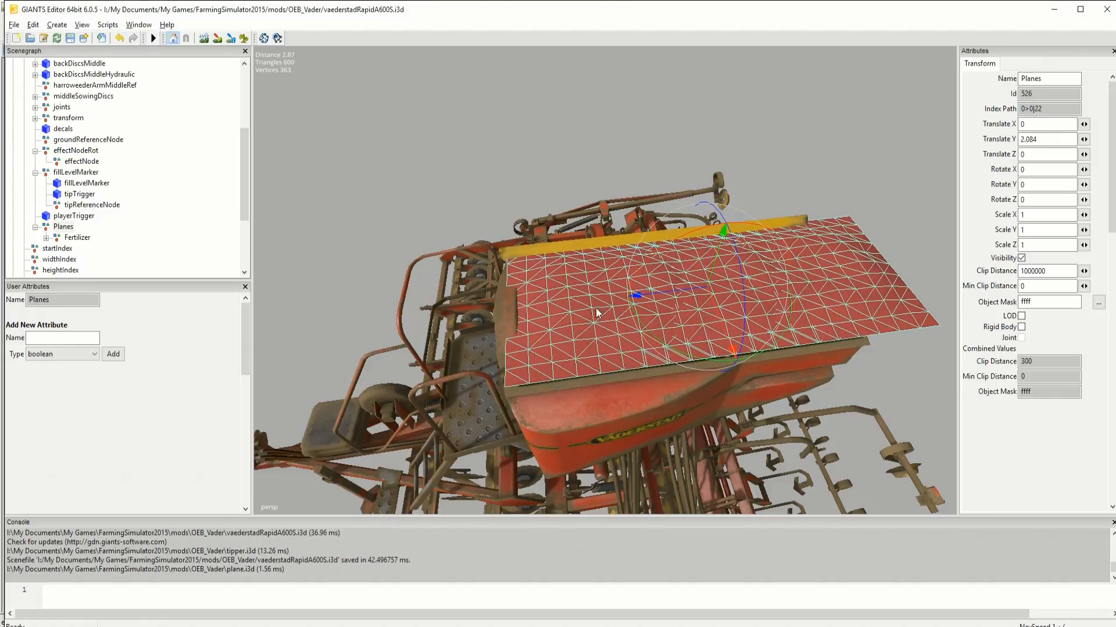
pyautogui.moveTo(668, 304); pyautogui.dragTo(435, 350)
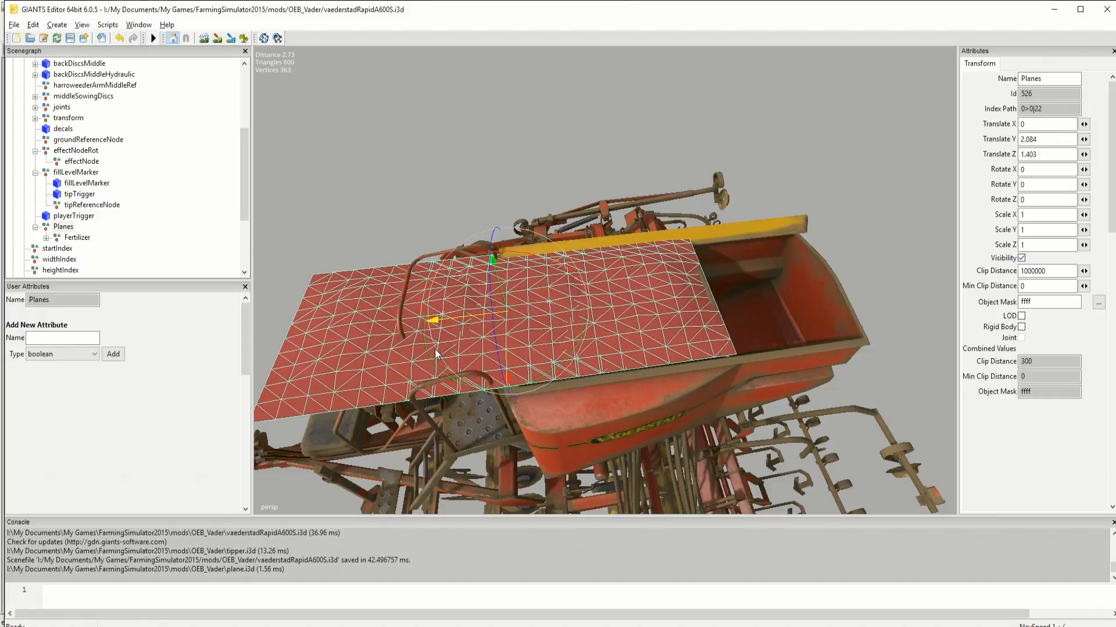
pyautogui.moveTo(504, 296); pyautogui.dragTo(503, 285)
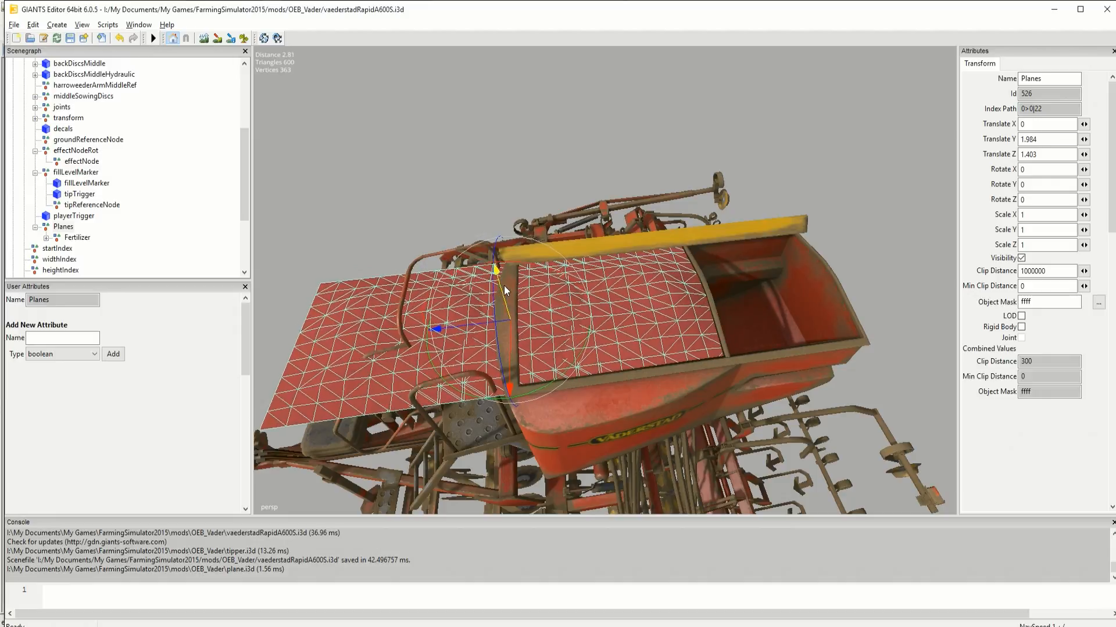
pyautogui.moveTo(456, 319); pyautogui.dragTo(463, 320)
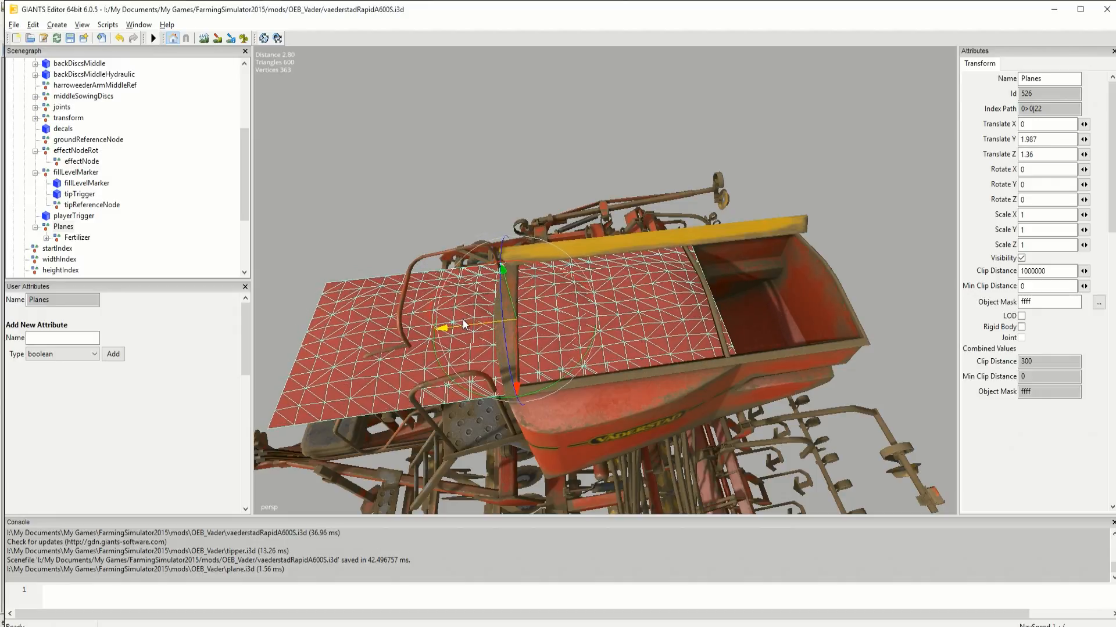
# Set the Fertilizer group's X scale to 0.8 and move it along the hopper to a Z translation of about -1.155
pyautogui.click(75, 238)
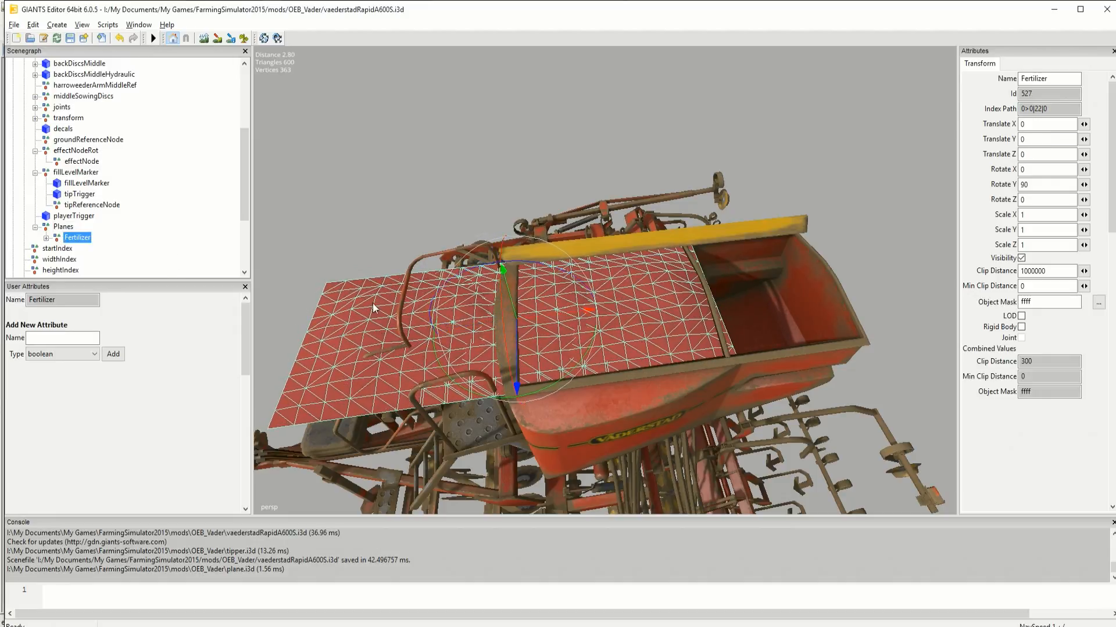
pyautogui.moveTo(588, 318); pyautogui.dragTo(824, 323)
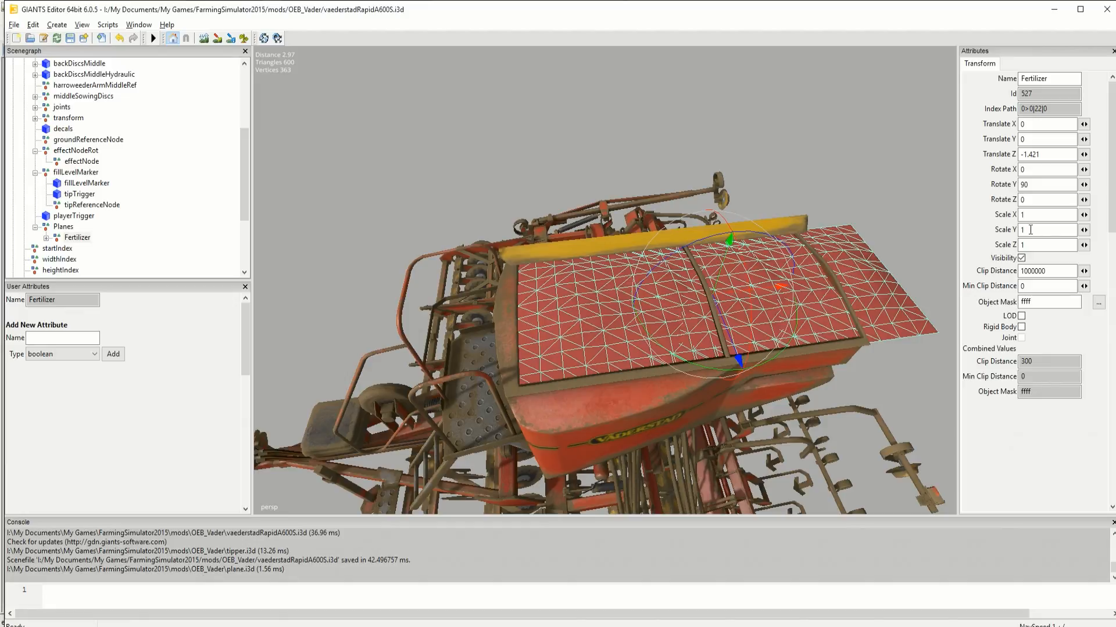
pyautogui.click(1030, 215)
pyautogui.press('BackSpace')
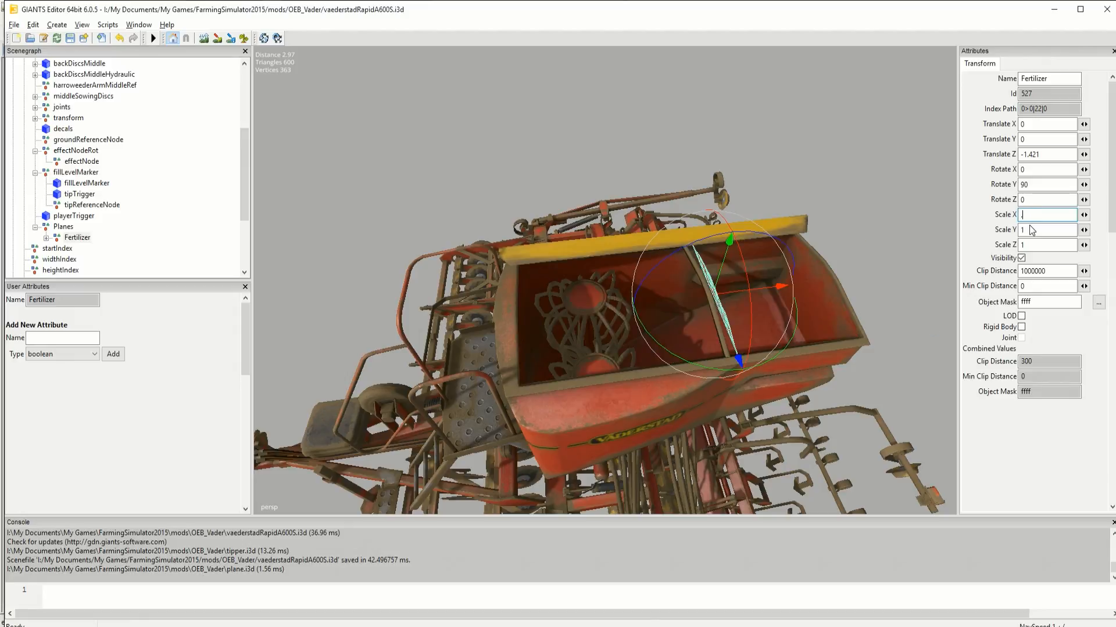
pyautogui.write('.8')
pyautogui.moveTo(779, 287); pyautogui.dragTo(739, 298)
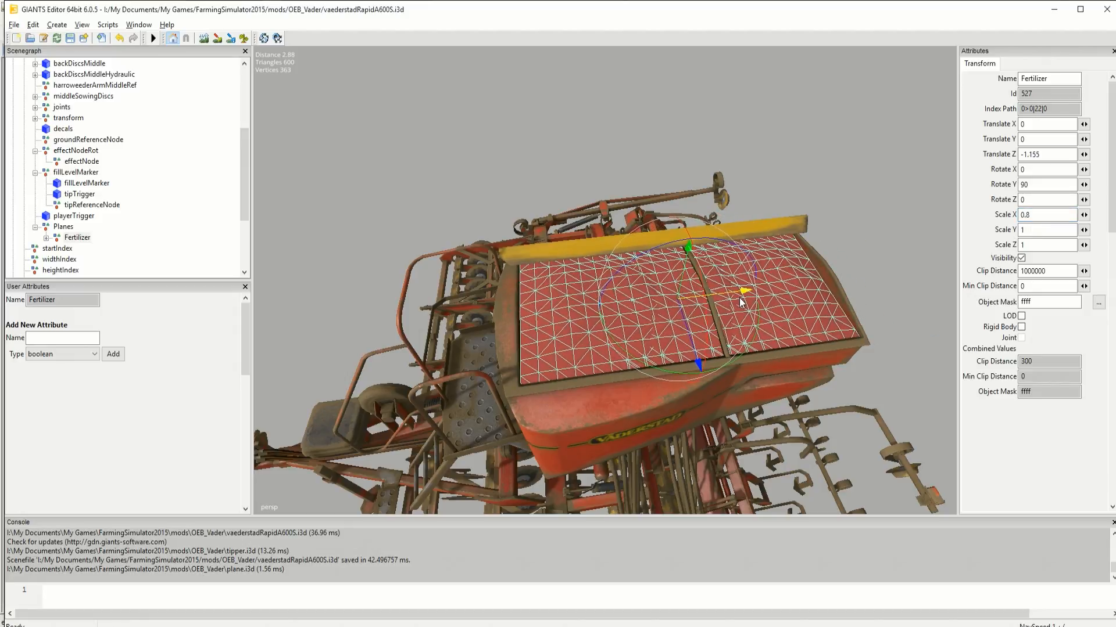
# Inspect the fill plane's fit against the hopper's rim from several angles and close up
pyautogui.moveTo(750, 309); pyautogui.dragTo(590, 281, button='middle')
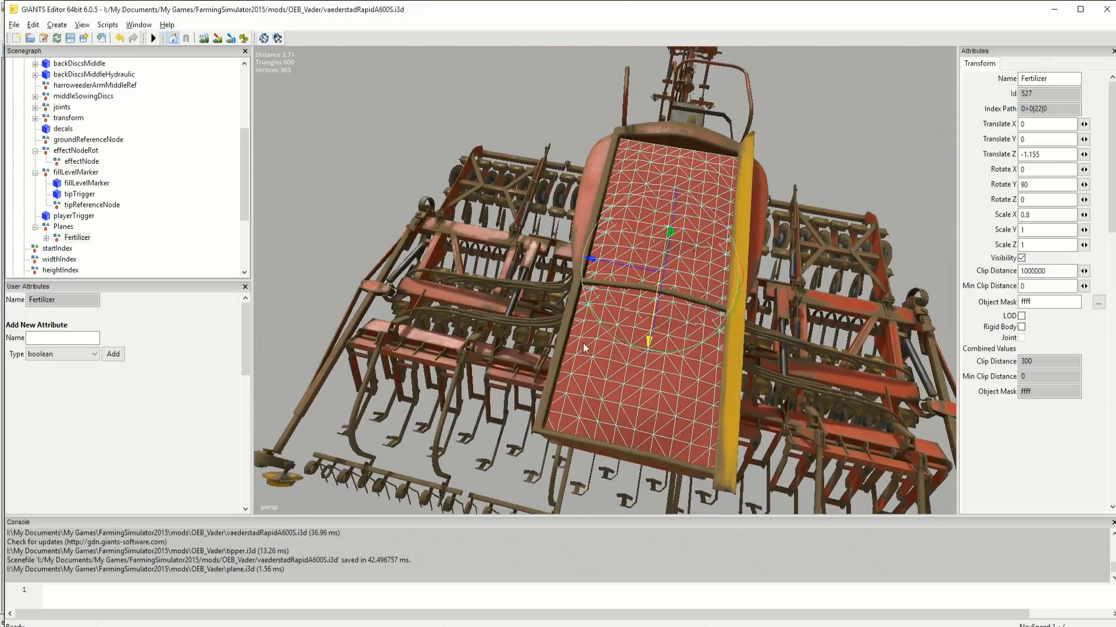
pyautogui.scroll(5, 577, 169)
pyautogui.moveTo(577, 169); pyautogui.dragTo(791, 409, button='middle')
pyautogui.scroll(2, 623, 361)
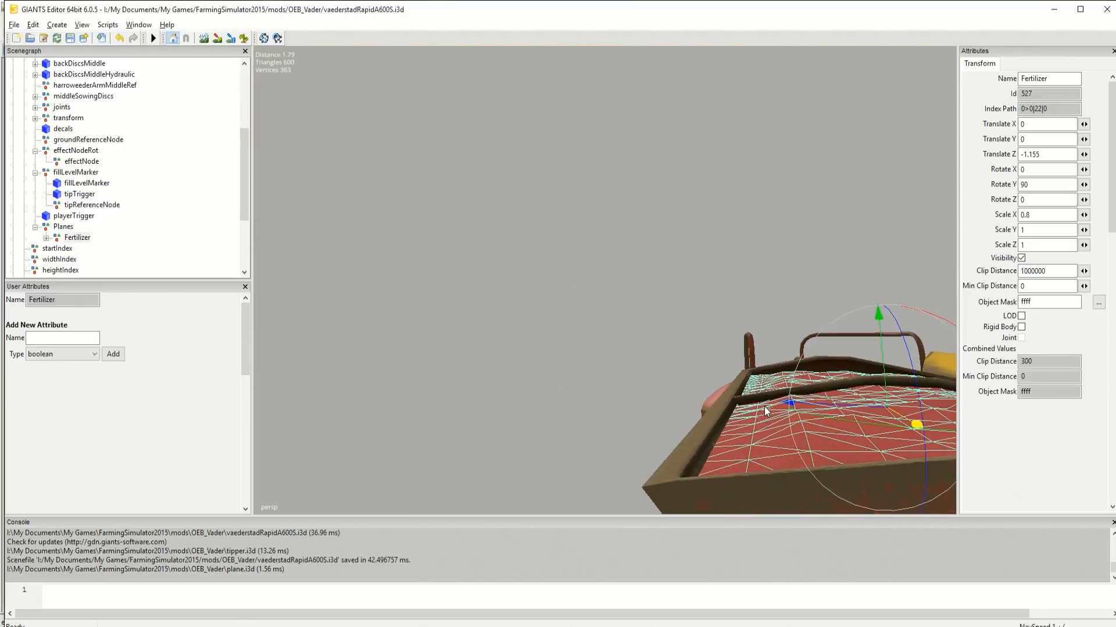
pyautogui.keyDown('alt'); pyautogui.moveTo(727, 388); pyautogui.dragTo(720, 353); pyautogui.keyUp('alt')
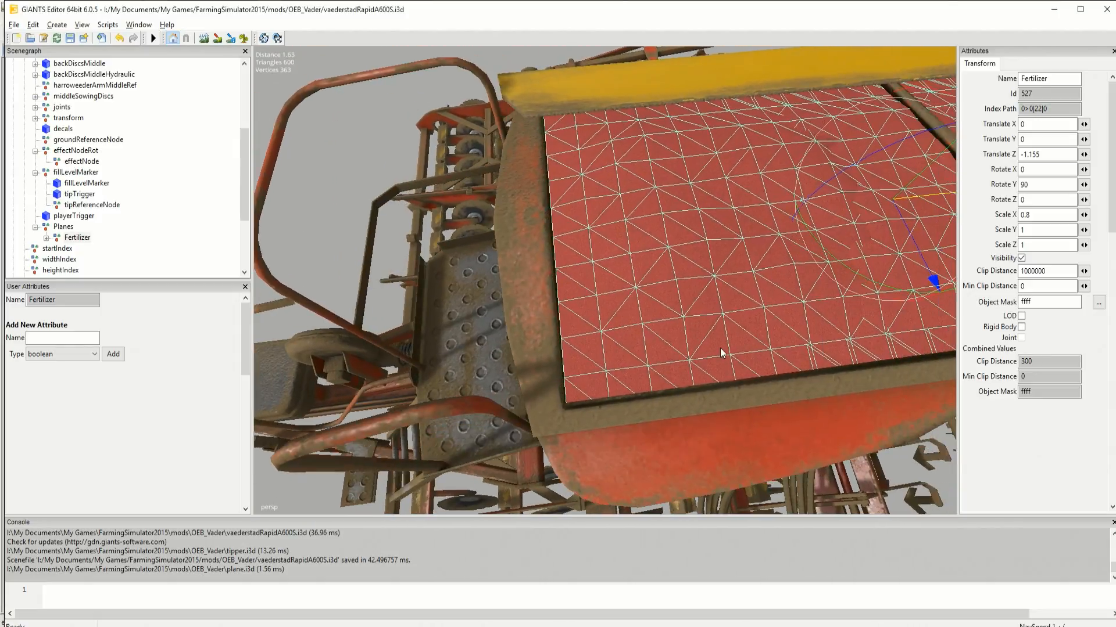
# Select the Planes transform group in the scenegraph, collapse it and inspect the fill plane over the seed hopper
pyautogui.click(60, 228)
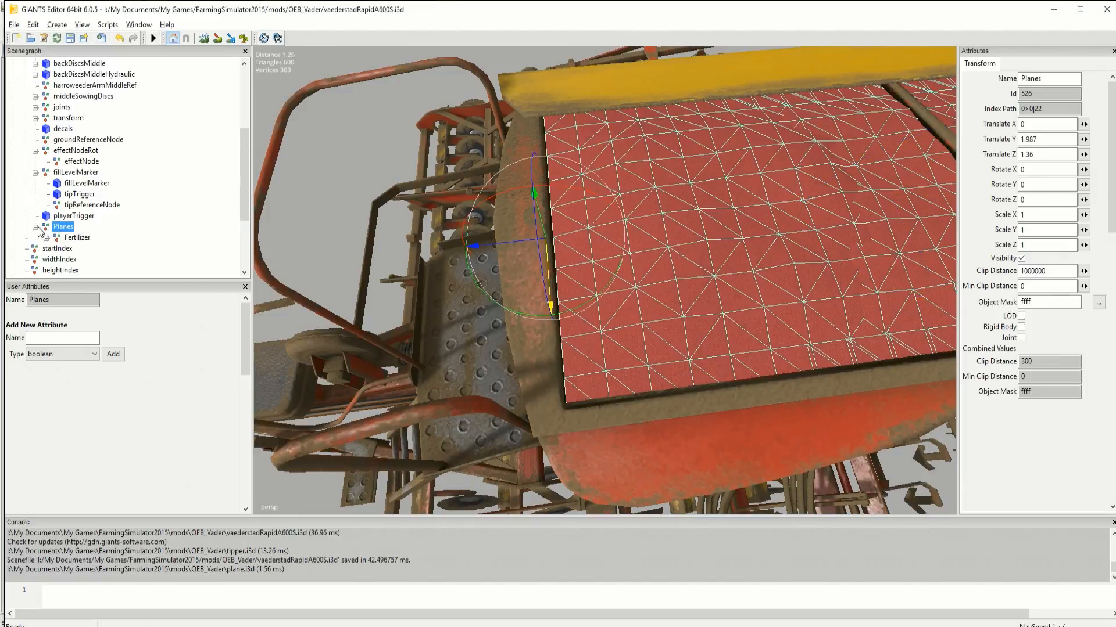
pyautogui.click(36, 227)
pyautogui.keyDown('alt'); pyautogui.moveTo(759, 371); pyautogui.dragTo(562, 213); pyautogui.keyUp('alt')
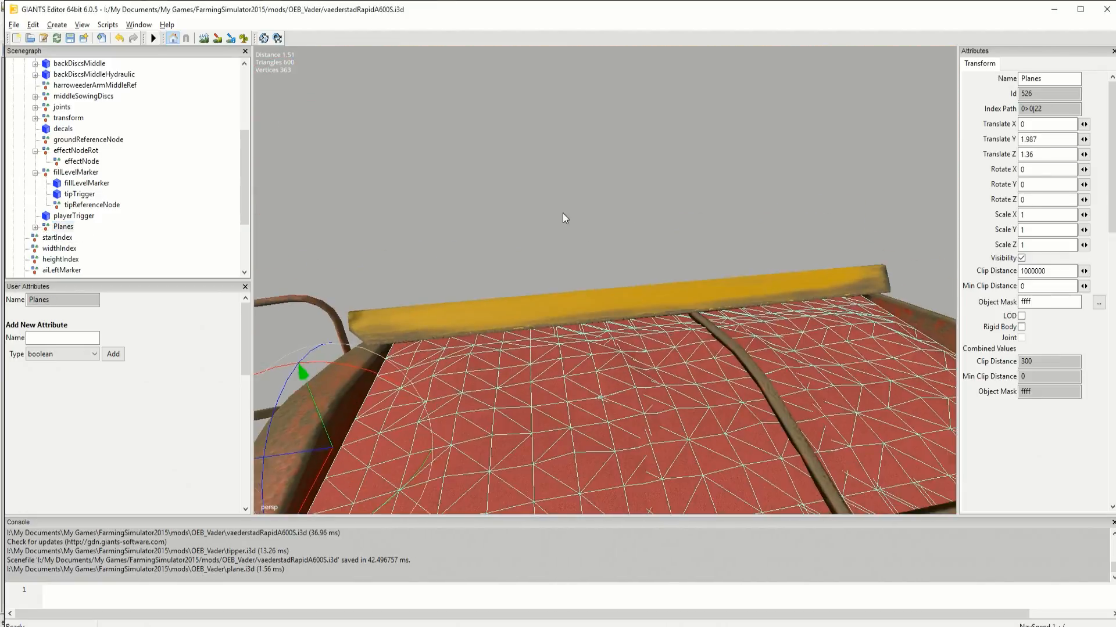
pyautogui.keyDown('alt'); pyautogui.moveTo(562, 214); pyautogui.dragTo(550, 402, button='right'); pyautogui.keyUp('alt')
pyautogui.keyDown('alt'); pyautogui.moveTo(550, 402); pyautogui.dragTo(591, 389, button='middle'); pyautogui.keyUp('alt')
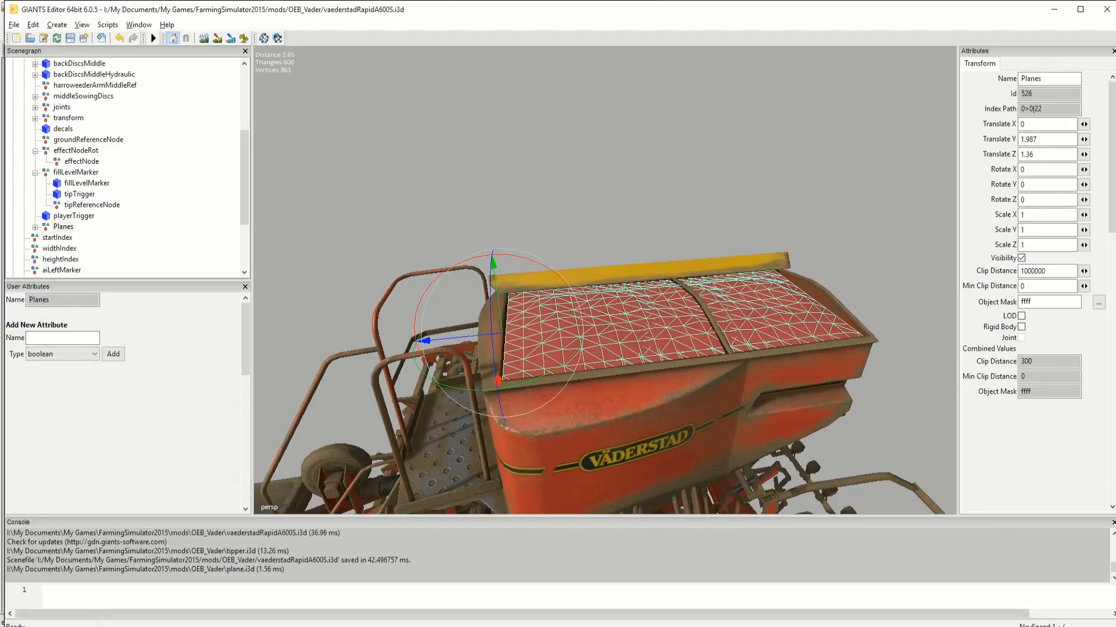
# Switch to Notepad++ and set the translation of the seeds fill plane's time 1 key to 0 1.987 1.36
pyautogui.hotkey('alt', 'Tab')
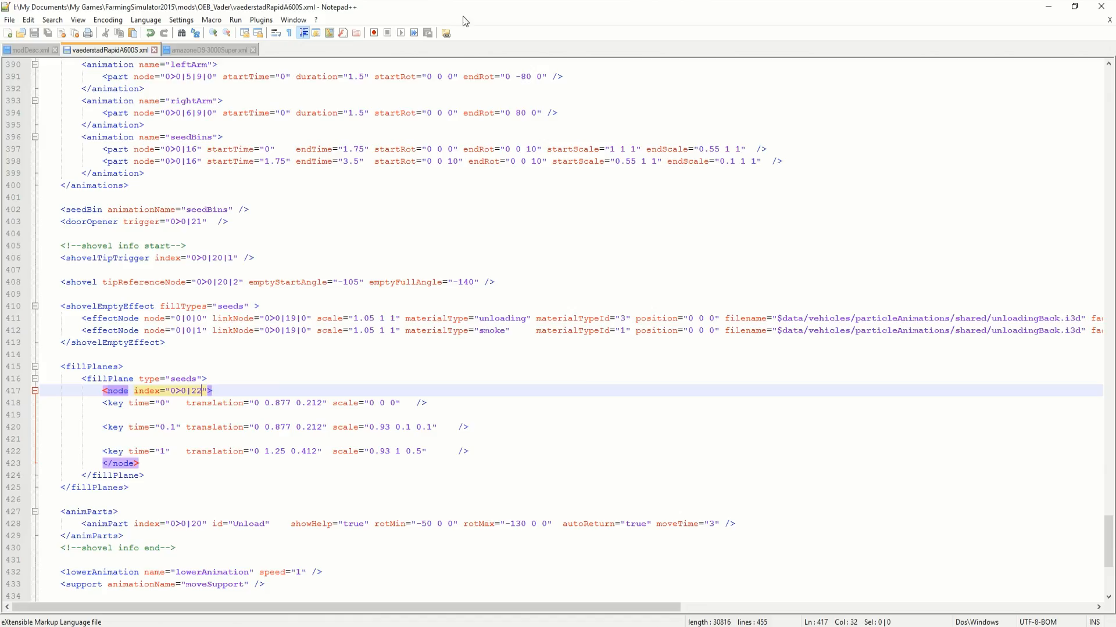
pyautogui.moveTo(471, 12); pyautogui.dragTo(421, 107)
pyautogui.scroll(-3, 464, 336)
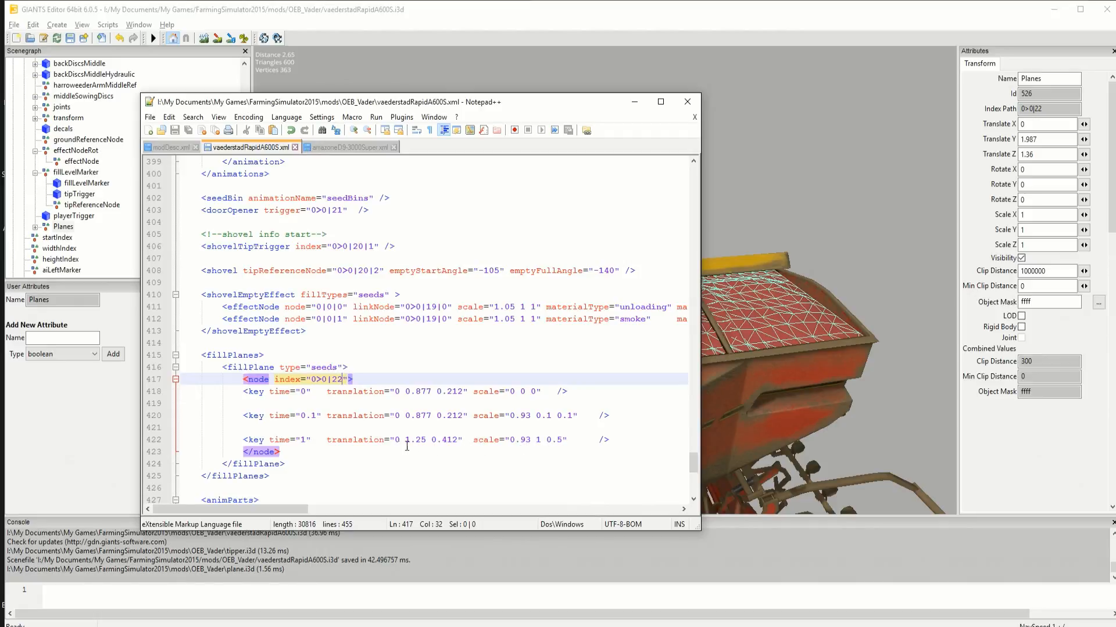
pyautogui.moveTo(410, 448); pyautogui.dragTo(428, 441)
pyautogui.click(414, 445)
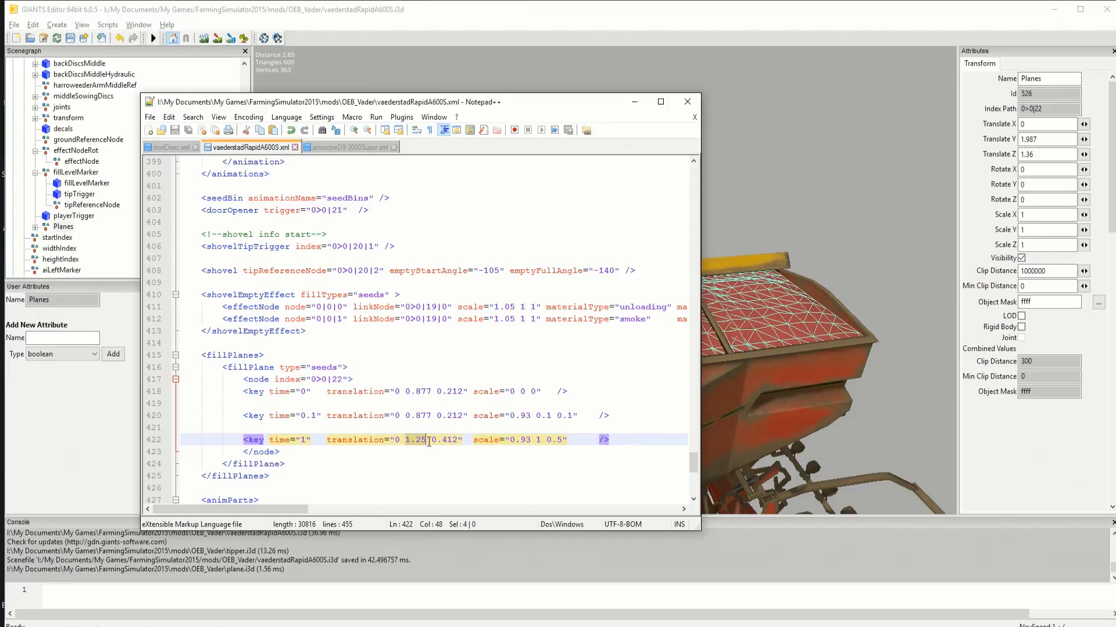
pyautogui.write('1.')
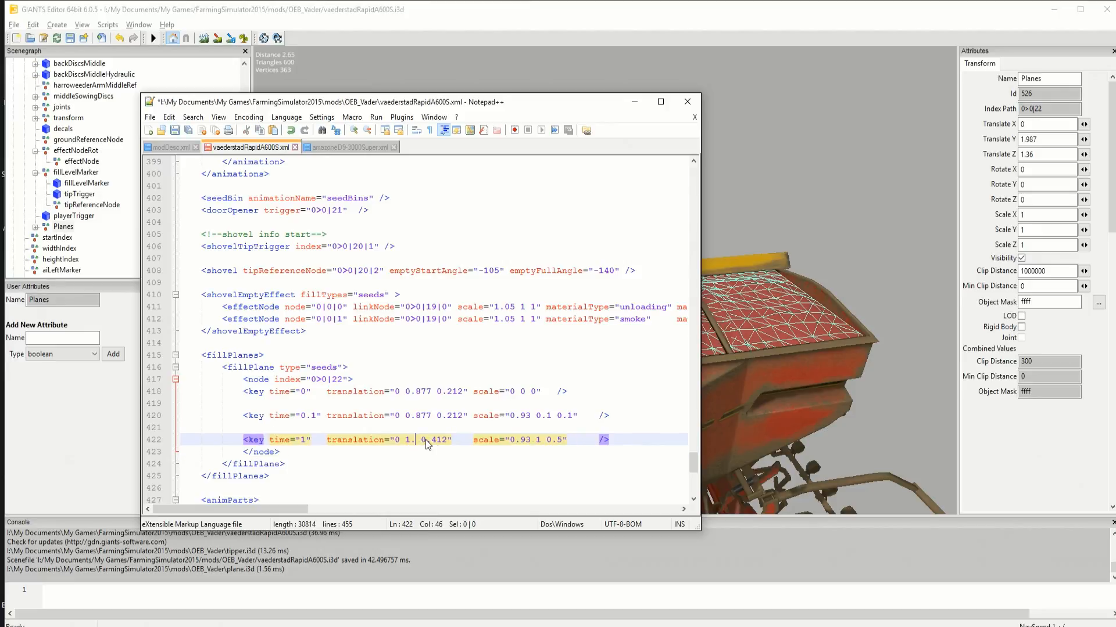
pyautogui.write('987')
pyautogui.moveTo(437, 444); pyautogui.dragTo(465, 445)
pyautogui.write('1.36')
# Set the scale of the seeds fill plane's time 1 key to 1 1 1
pyautogui.moveTo(509, 444); pyautogui.dragTo(563, 444)
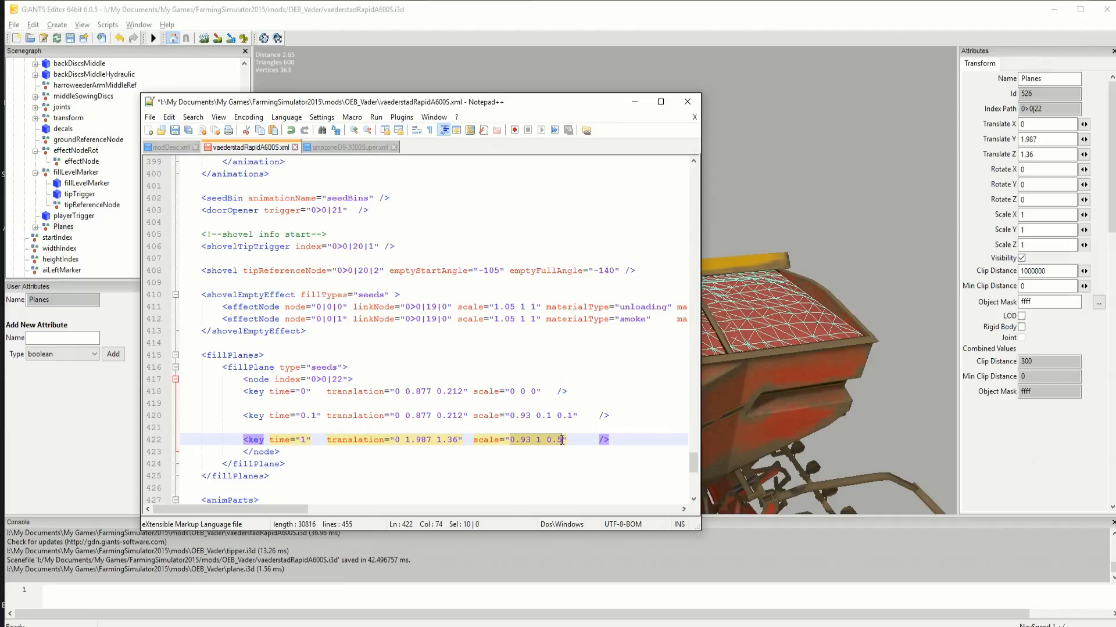
pyautogui.write('1 ')
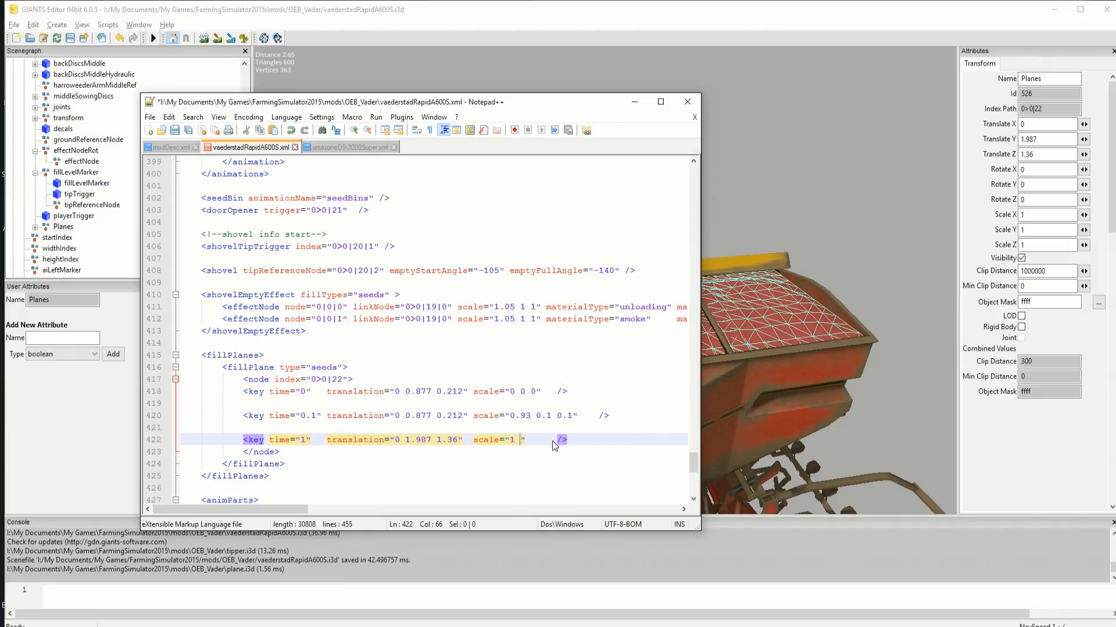
pyautogui.write('2')
pyautogui.press('BackSpace')
pyautogui.press('BackSpace')
pyautogui.write('1 1')
# Back in GIANTS Editor, try lowering the Planes group to Translate Y 1.539 and shifting it to Translate Z 1.409
pyautogui.moveTo(506, 106); pyautogui.dragTo(0, 145)
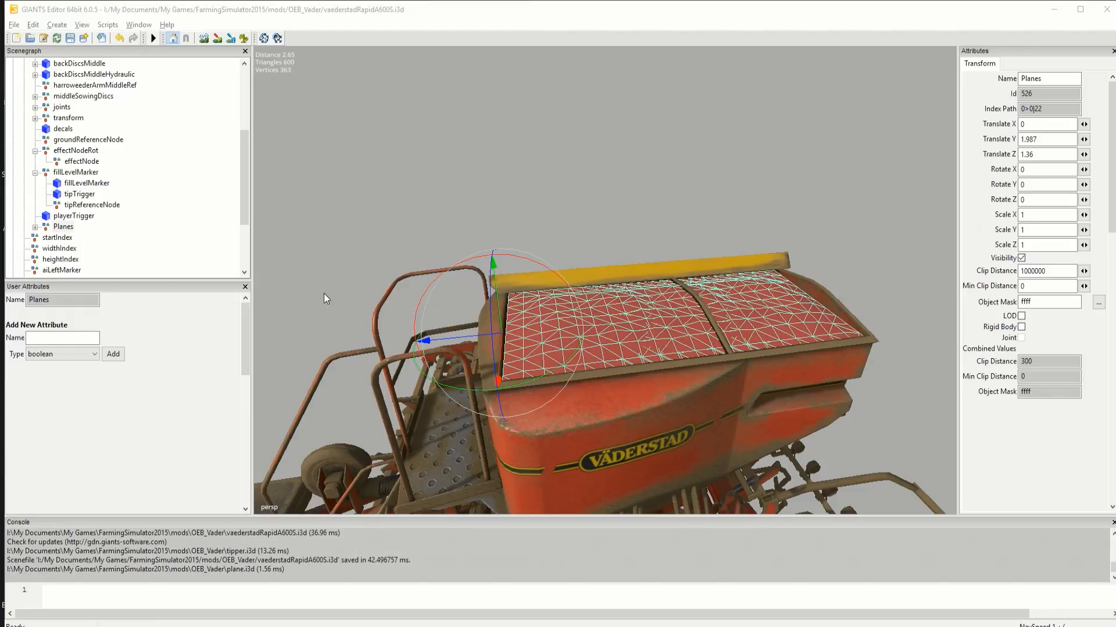
pyautogui.moveTo(659, 265); pyautogui.dragTo(396, 152, button='middle')
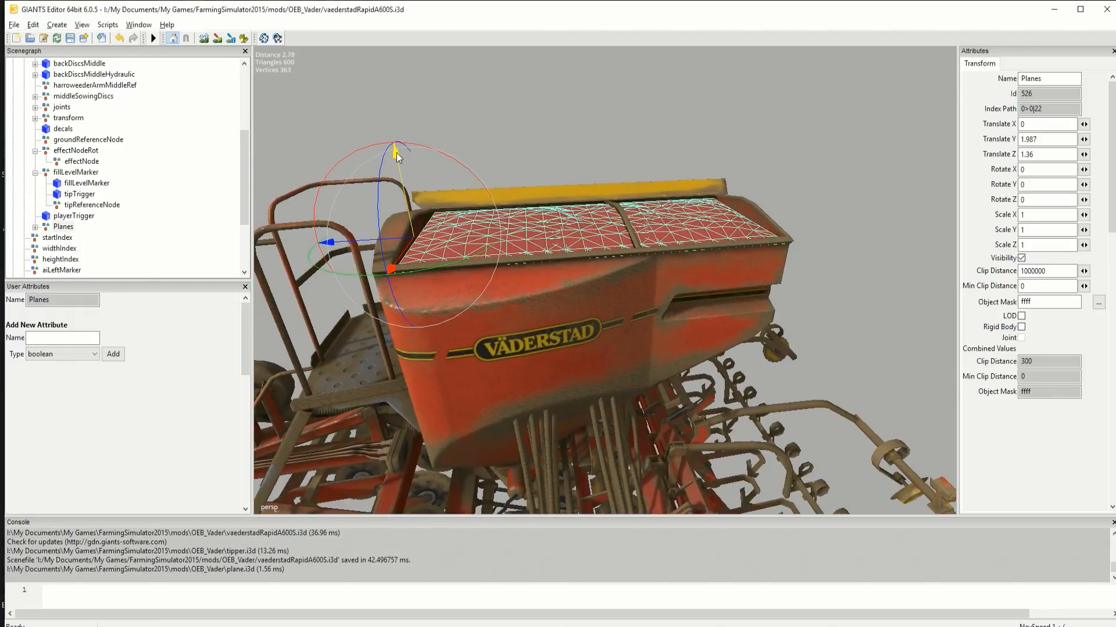
pyautogui.moveTo(396, 157); pyautogui.dragTo(387, 236)
pyautogui.moveTo(387, 236); pyautogui.dragTo(668, 287, button='middle')
pyautogui.keyDown('alt'); pyautogui.moveTo(669, 287); pyautogui.dragTo(573, 322); pyautogui.keyUp('alt')
pyautogui.scroll(-2, 574, 322)
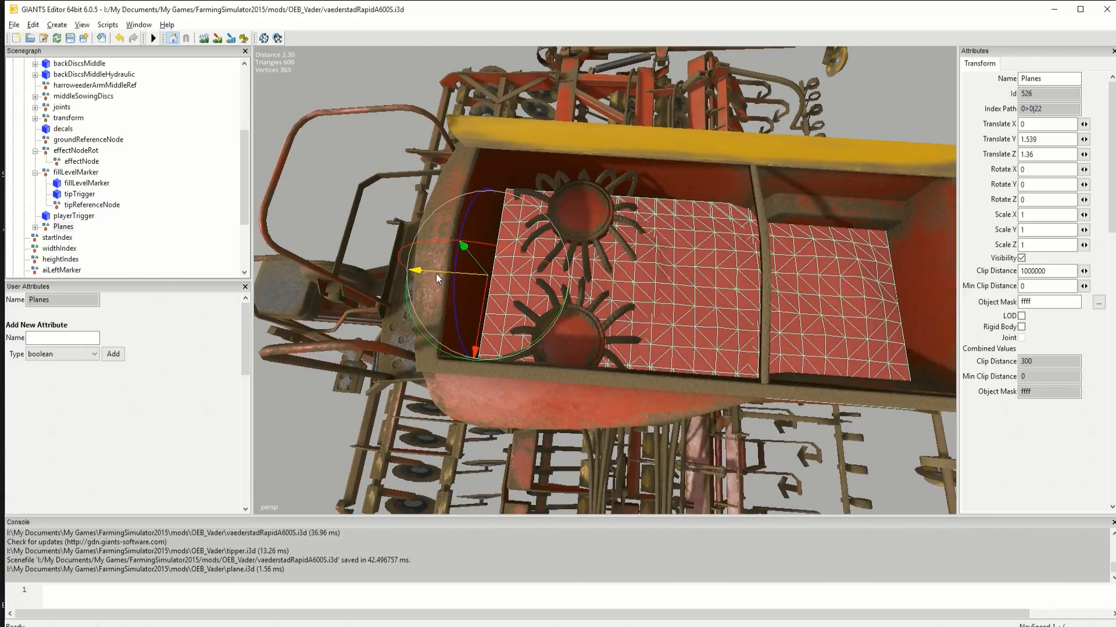
pyautogui.moveTo(436, 273); pyautogui.dragTo(405, 293)
# Undo the last two moves of the Planes group
pyautogui.click(32, 24)
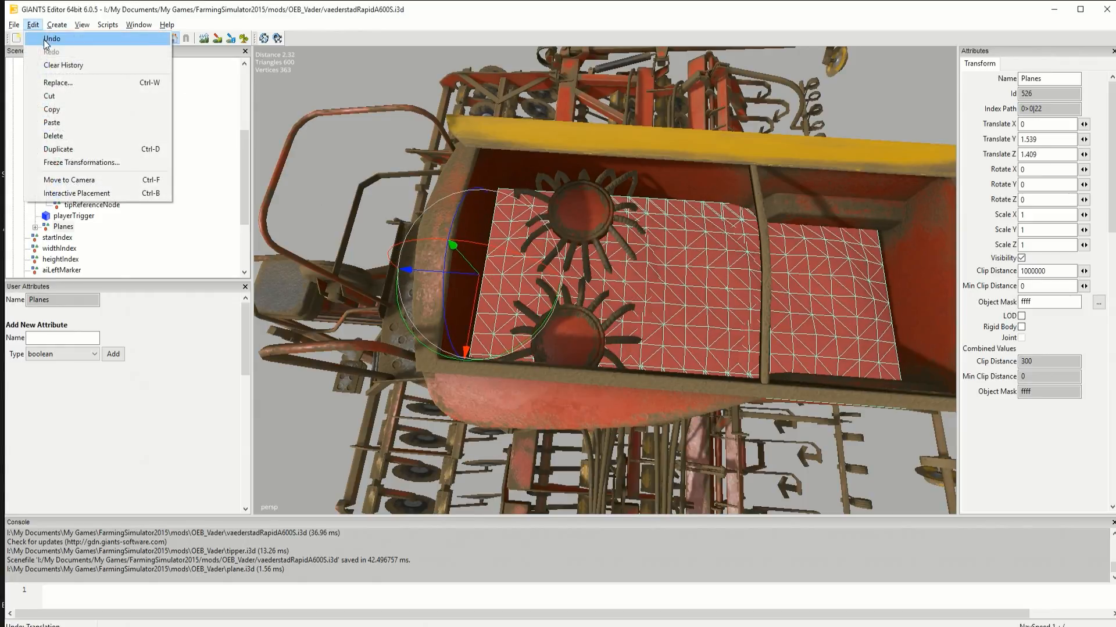
pyautogui.click(44, 38)
pyautogui.click(33, 24)
pyautogui.click(41, 43)
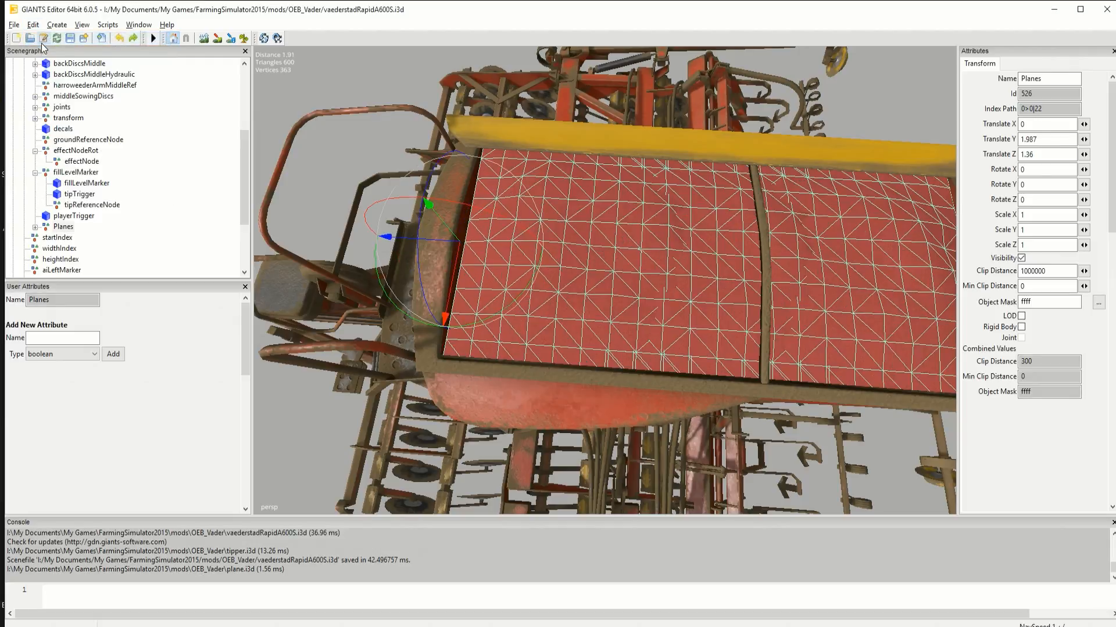
# Lower the Planes group inside the hopper to a Translate Y of about 1.719
pyautogui.keyDown('alt'); pyautogui.moveTo(435, 315); pyautogui.dragTo(399, 294, button='middle'); pyautogui.keyUp('alt')
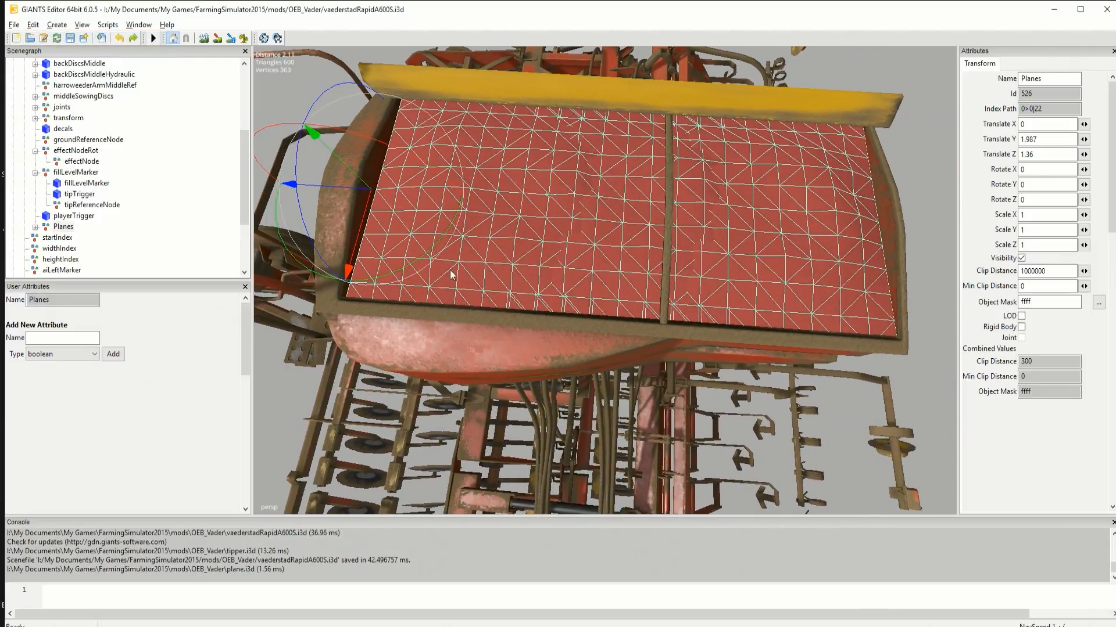
pyautogui.moveTo(323, 144); pyautogui.dragTo(329, 227)
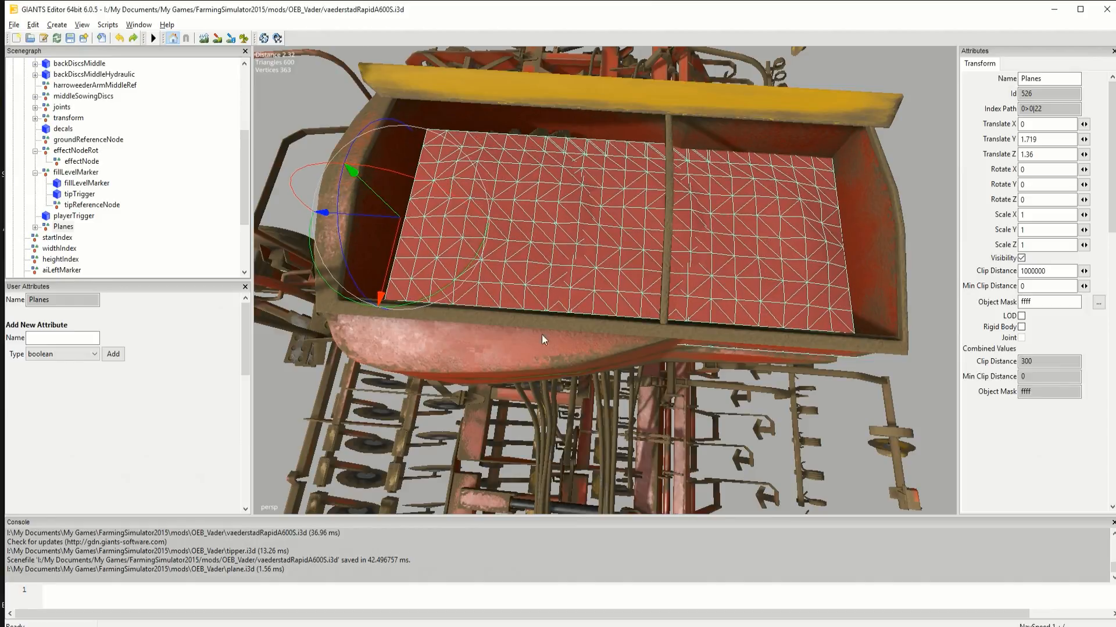
pyautogui.moveTo(541, 335); pyautogui.dragTo(702, 357, button='middle')
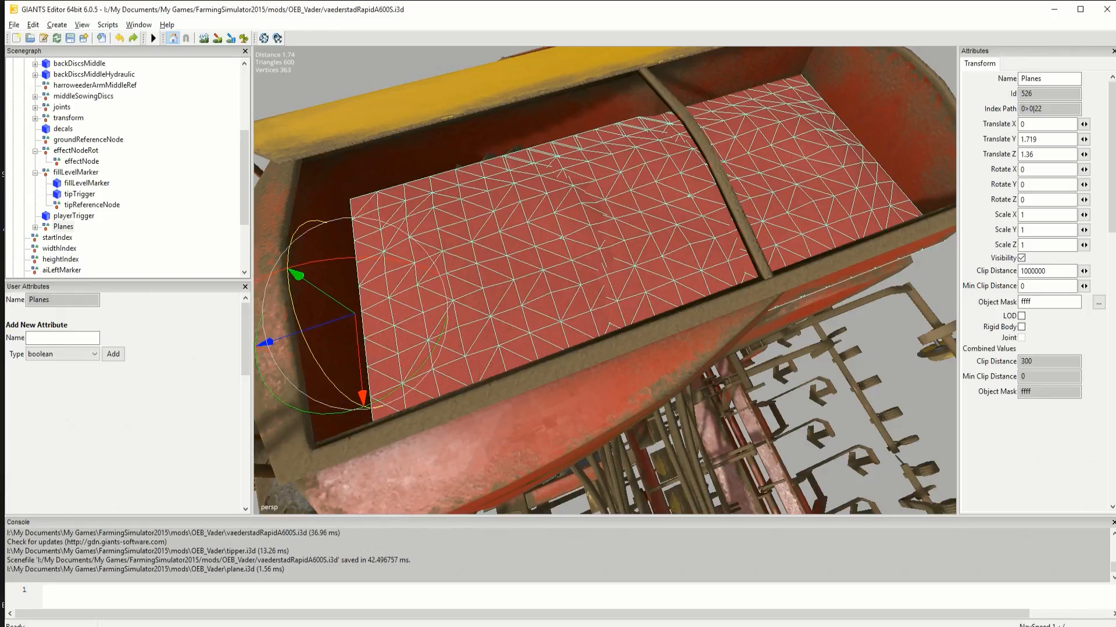
# Set the middle fill plane key in the XML to time 0.8, translation 0 1.719 1.36 and scale 1 1 1, using the Planes group's transform values
pyautogui.moveTo(0, 105); pyautogui.dragTo(511, 99)
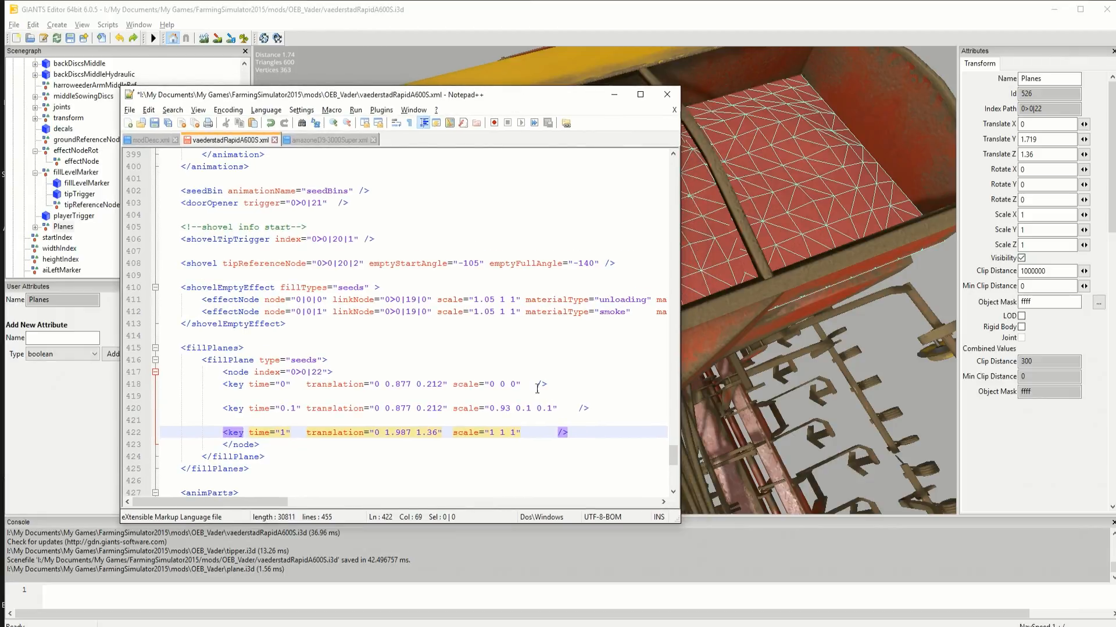
pyautogui.click(297, 409)
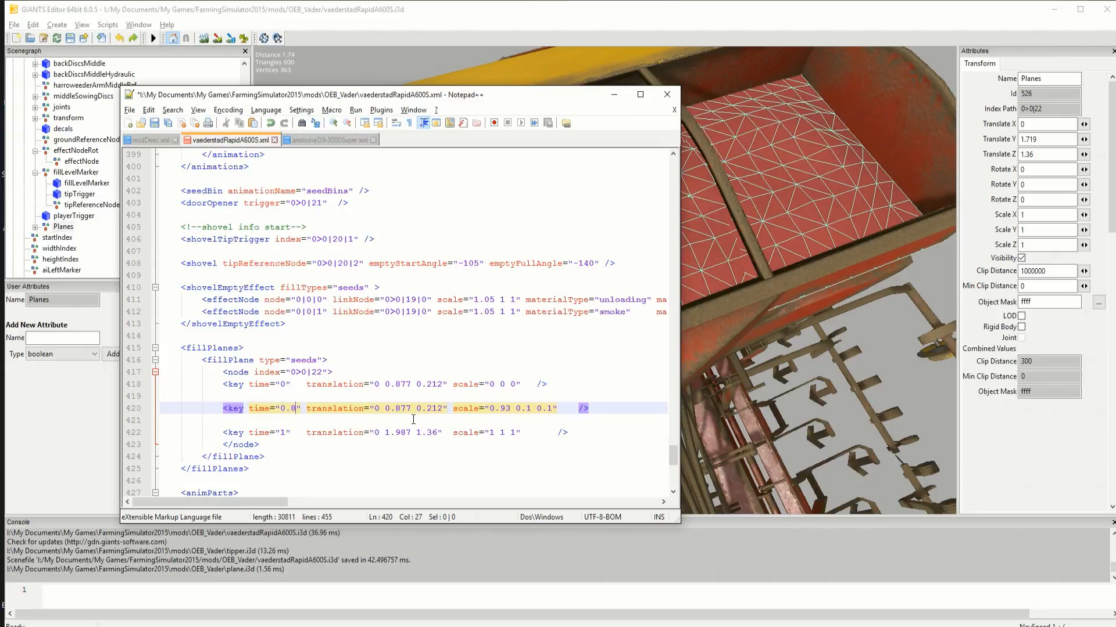
pyautogui.click(1046, 141)
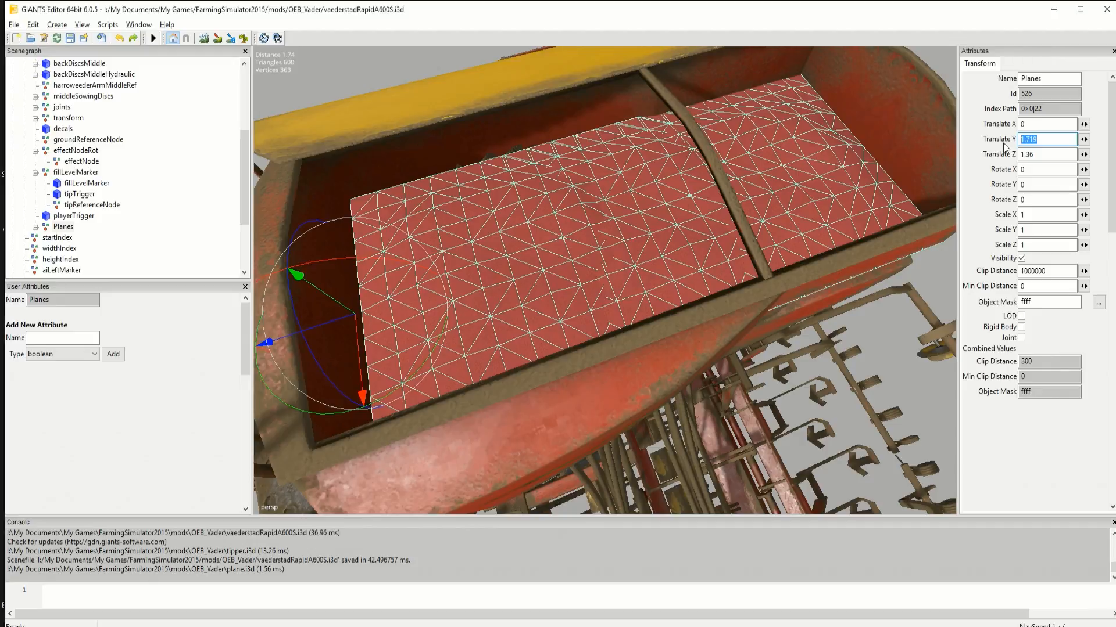
pyautogui.hotkey('alt', 'Tab')
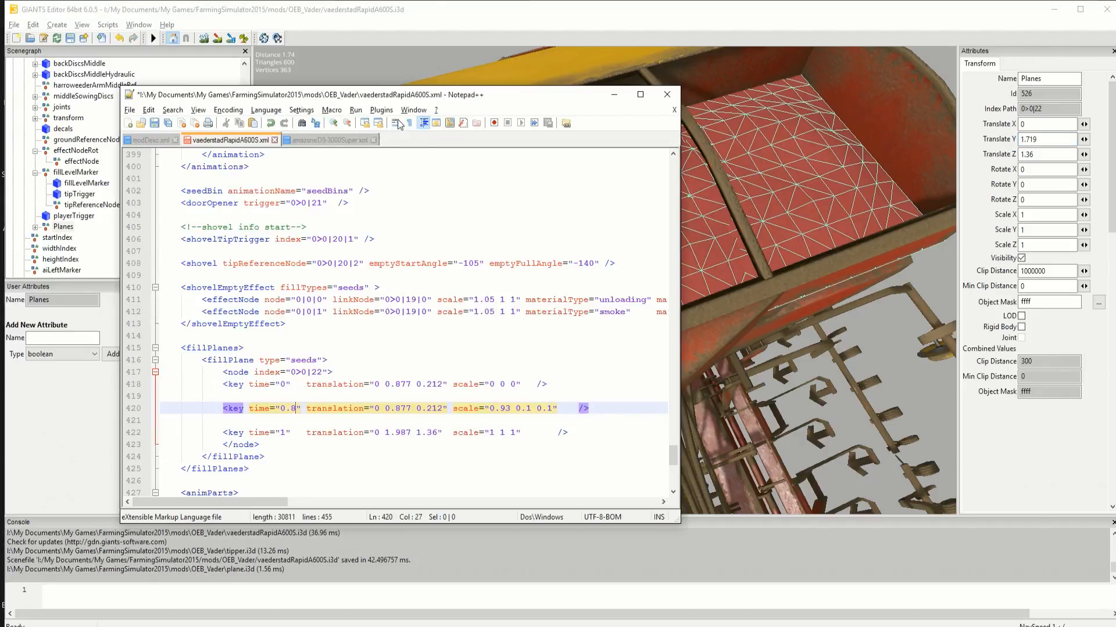
pyautogui.moveTo(418, 91); pyautogui.dragTo(503, 193)
pyautogui.hotkey('alt', 'Tab')
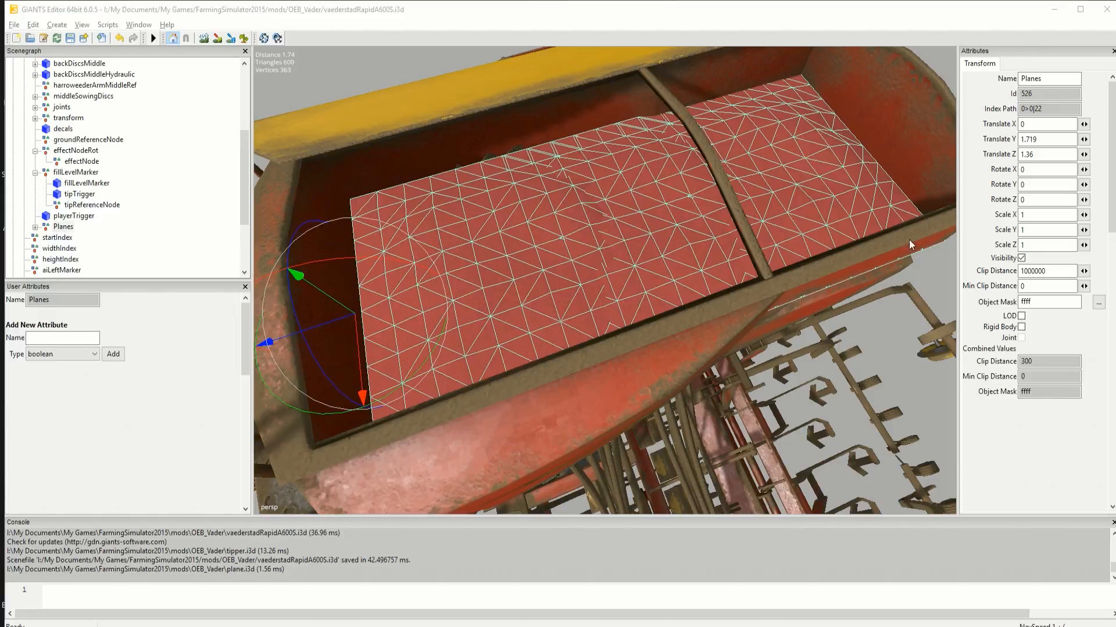
pyautogui.doubleClick(1043, 155)
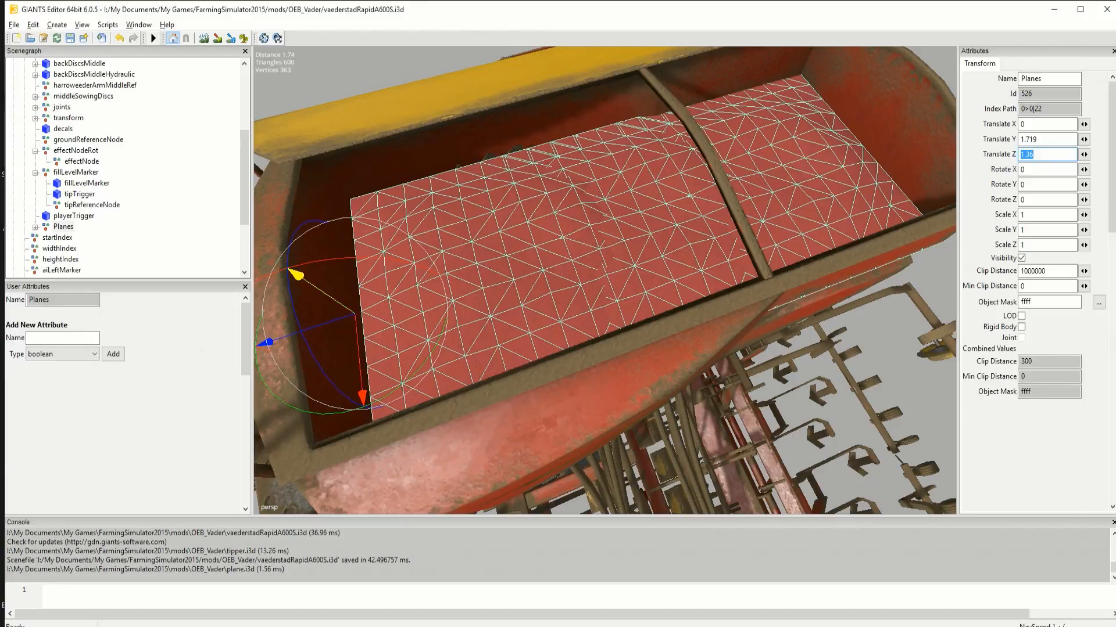
pyautogui.hotkey('alt', 'Tab')
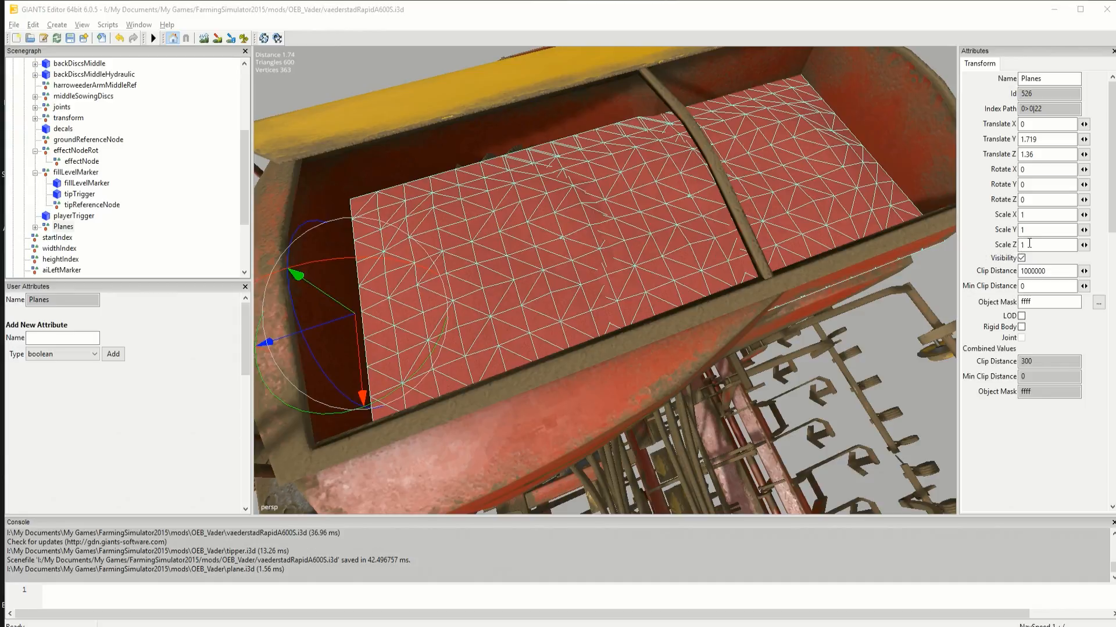
# In GIANTS Editor, set the Planes group's Scale X to 0.8
pyautogui.click(1023, 215)
pyautogui.press('BackSpace')
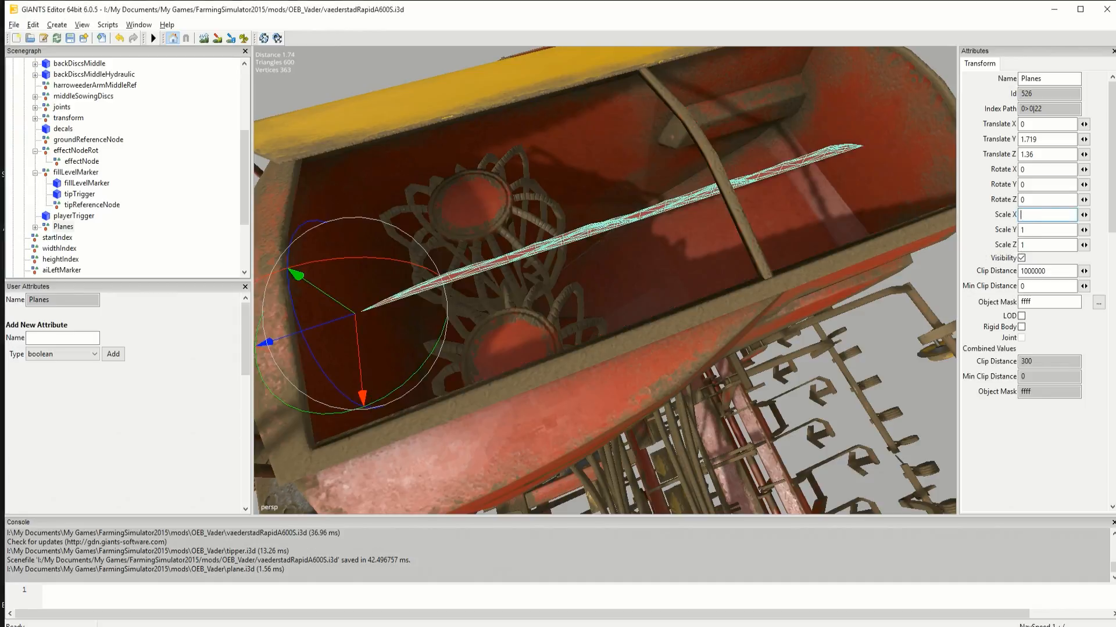
pyautogui.write('.8')
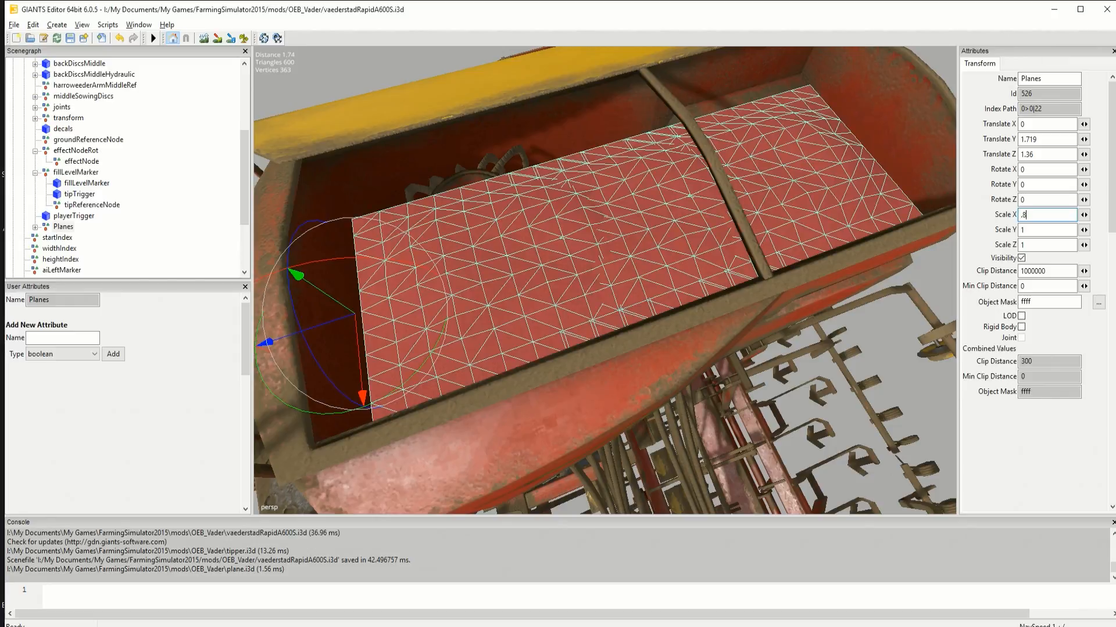
pyautogui.click(1025, 230)
# Lower the narrowed Planes group in the hopper to a Translate Y of about 1.659
pyautogui.moveTo(311, 281); pyautogui.dragTo(315, 342)
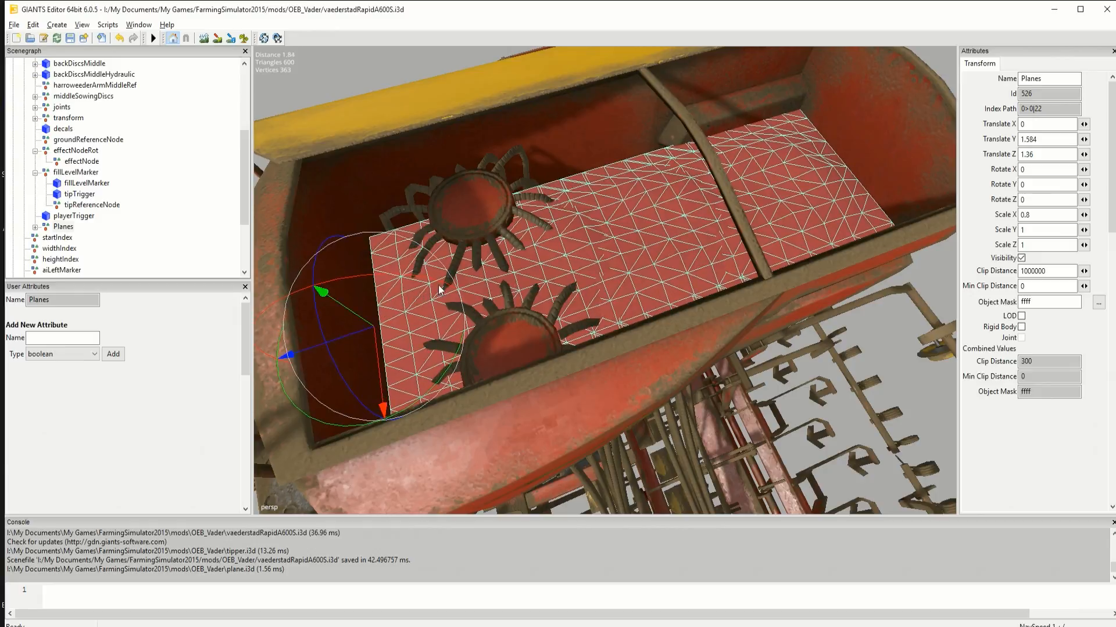
pyautogui.keyDown('alt'); pyautogui.moveTo(634, 306); pyautogui.dragTo(569, 202); pyautogui.keyUp('alt')
pyautogui.moveTo(448, 82); pyautogui.dragTo(812, 277, button='middle')
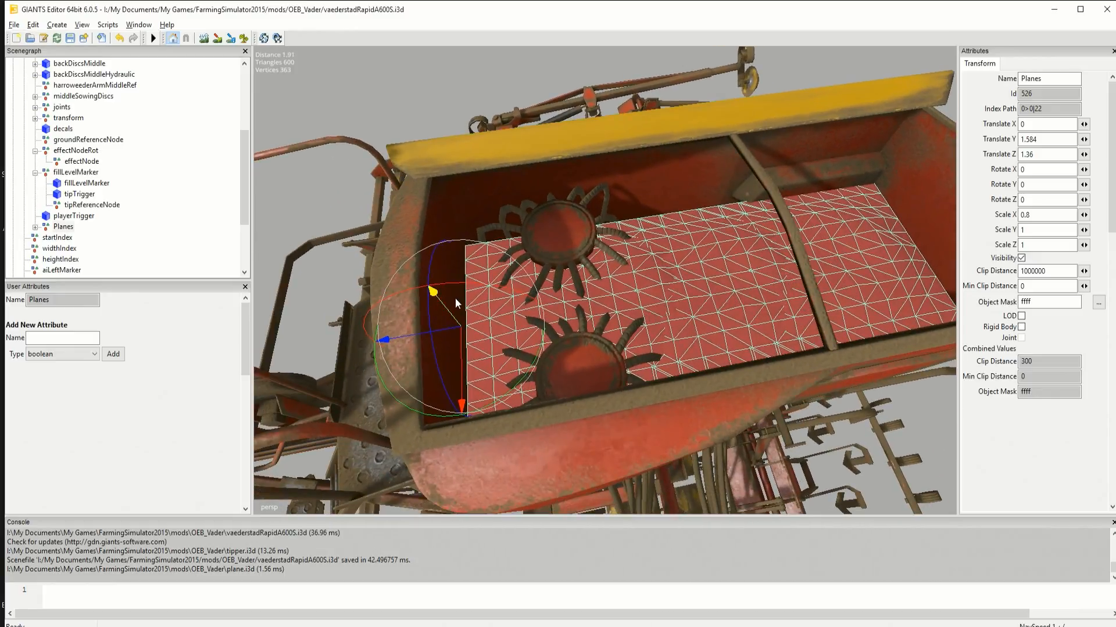
pyautogui.moveTo(449, 298); pyautogui.dragTo(447, 273)
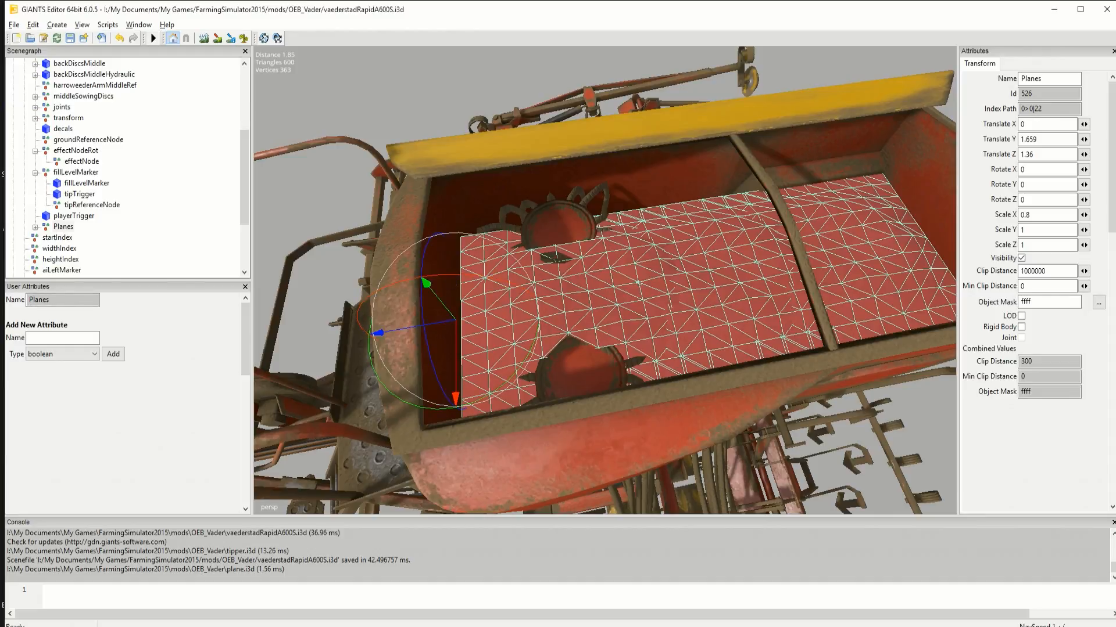
# In Notepad++, duplicate the time 0.8 fill plane key line and space the copies with blank lines after the time 0 key
pyautogui.moveTo(0, 107); pyautogui.dragTo(624, 79)
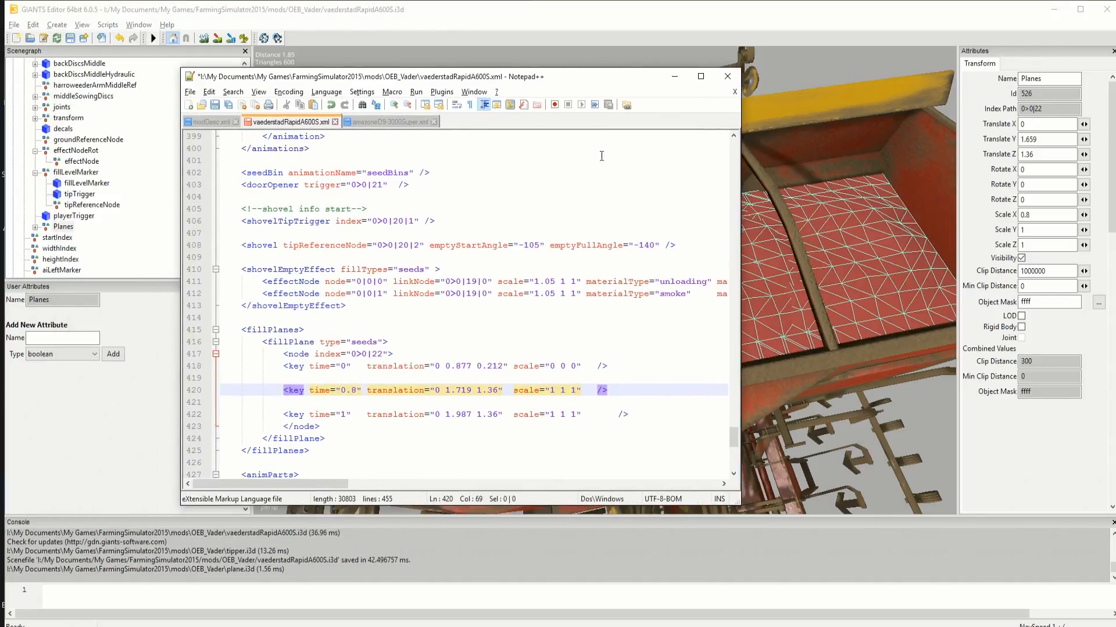
pyautogui.moveTo(612, 378); pyautogui.dragTo(614, 394)
pyautogui.hotkey('ctrl', 'c')
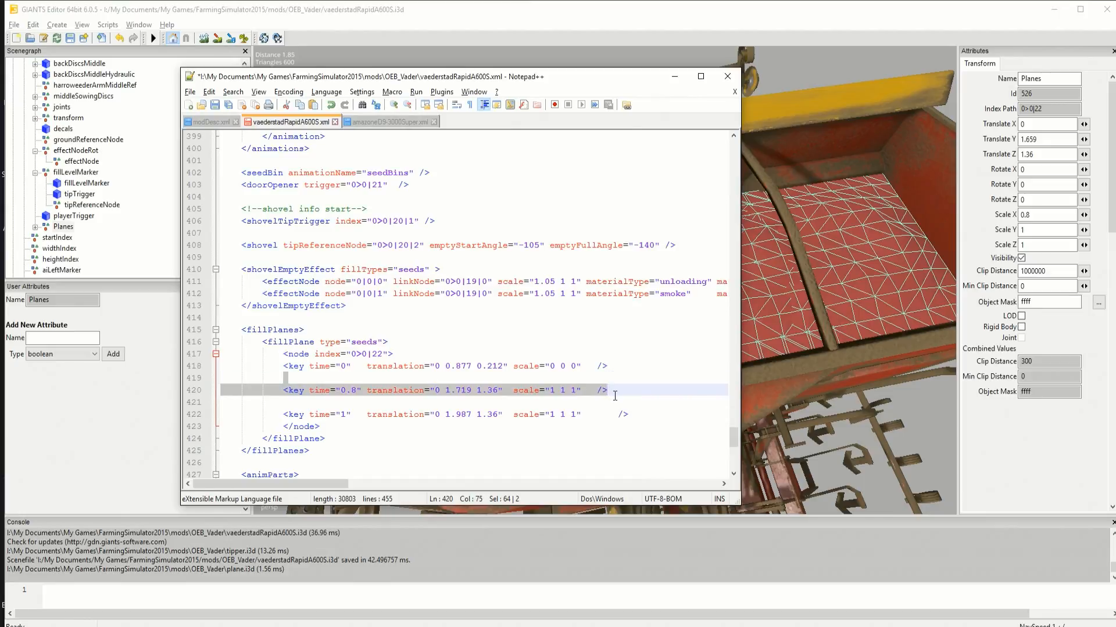
pyautogui.click(617, 367)
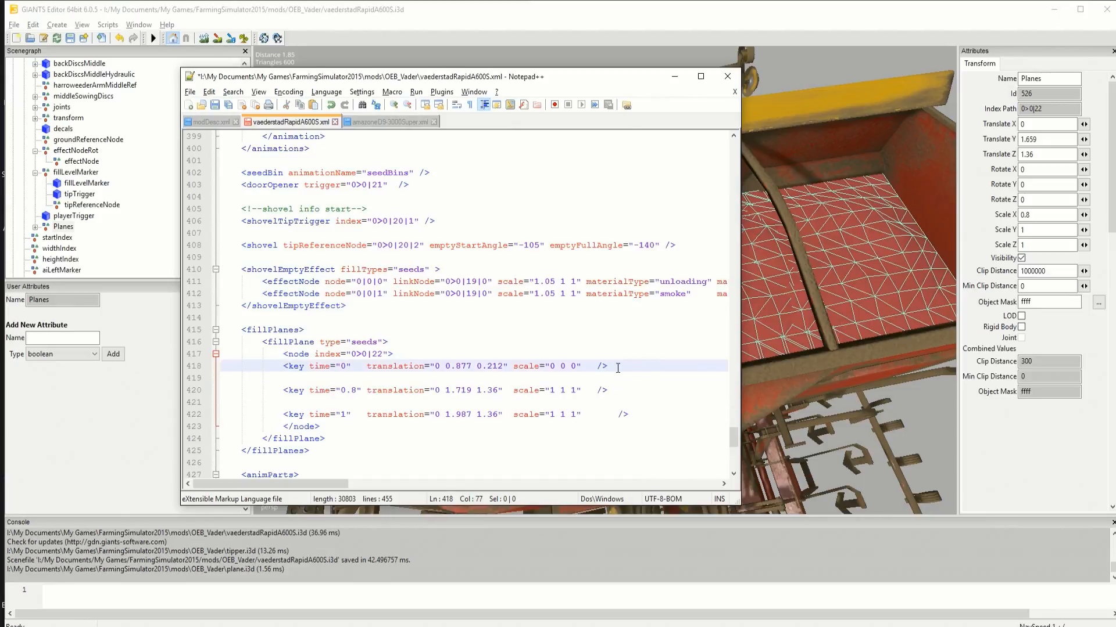
pyautogui.hotkey('ctrl', 'v')
pyautogui.click(614, 366)
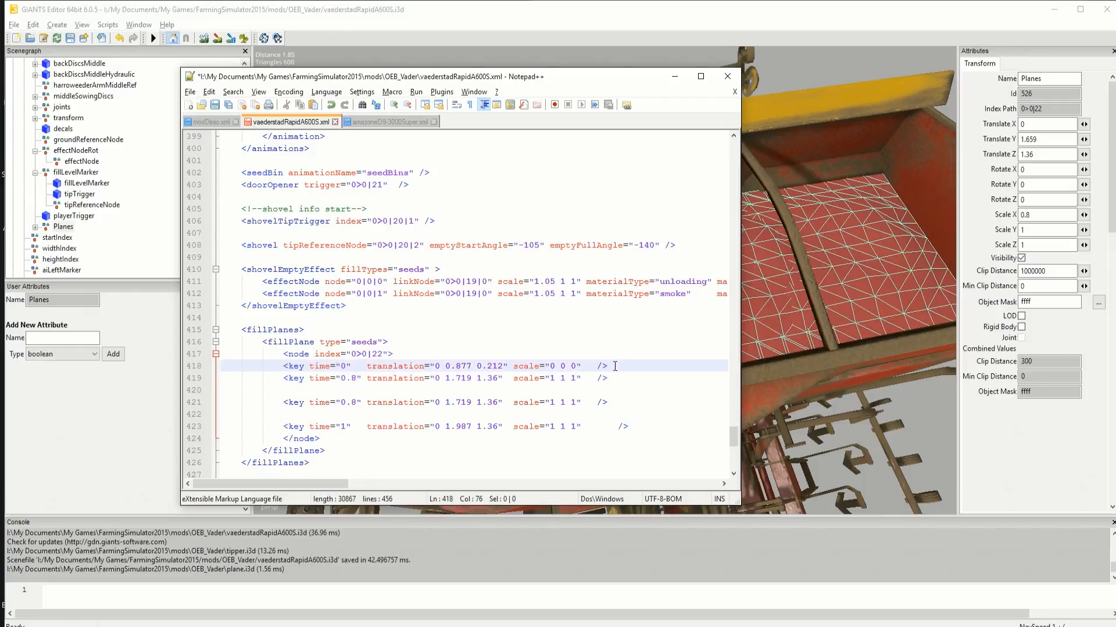
pyautogui.press('Return')
pyautogui.click(615, 416)
pyautogui.press('Delete')
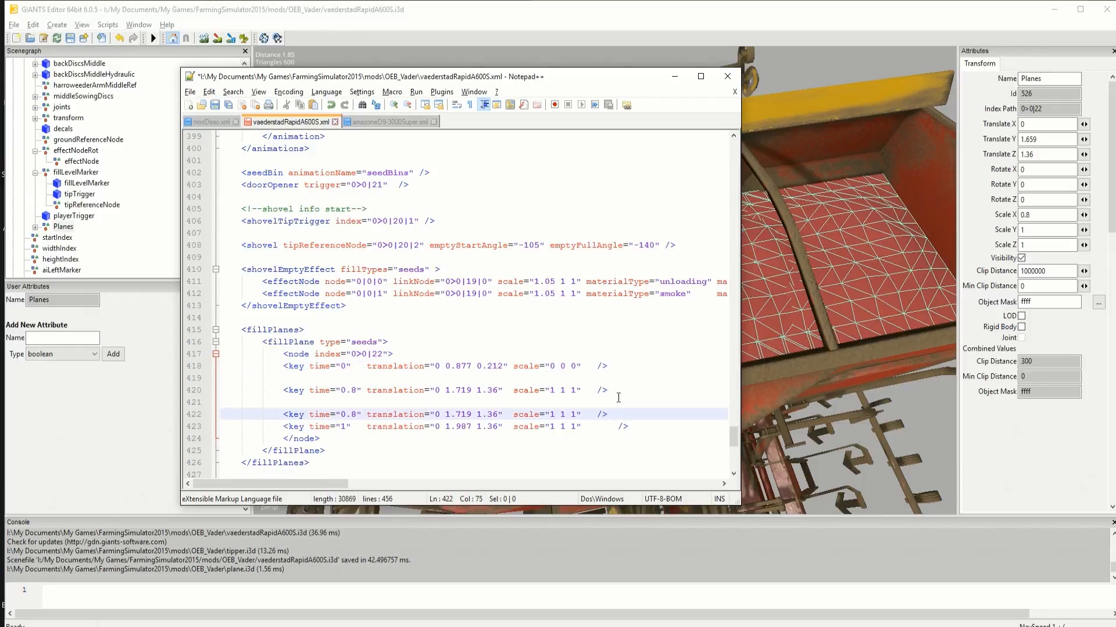
# Set the time of the first duplicated fill plane key to 0.7
pyautogui.click(356, 391)
pyautogui.press('BackSpace')
pyautogui.write('7')
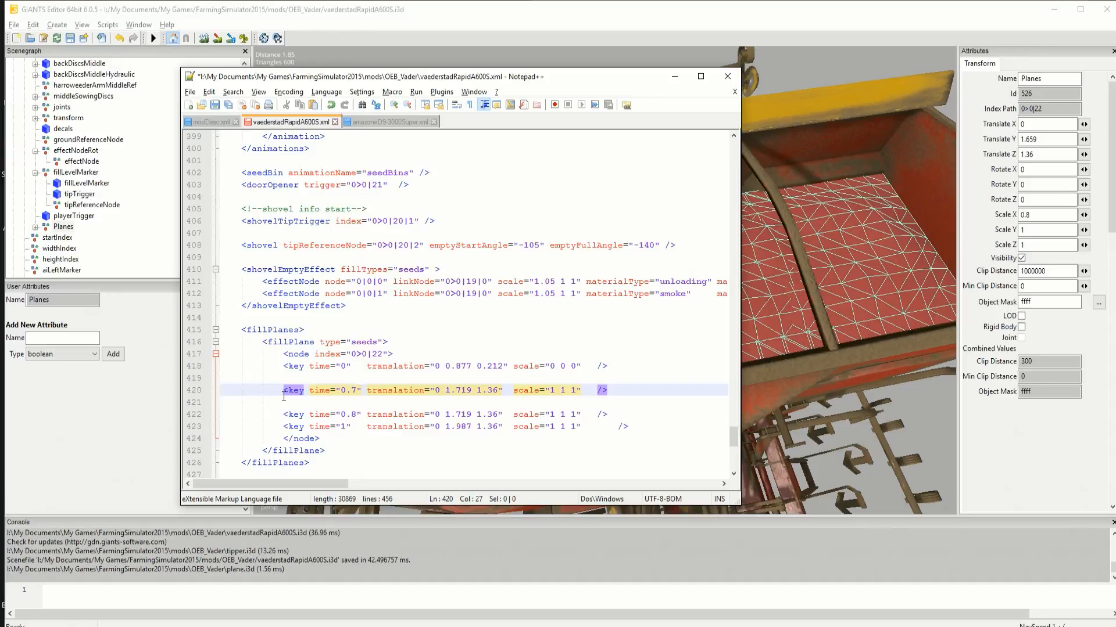
# Add another blank line after the time 0 key and remove the blank line between the 0.7 and 0.8 keys
pyautogui.click(607, 378)
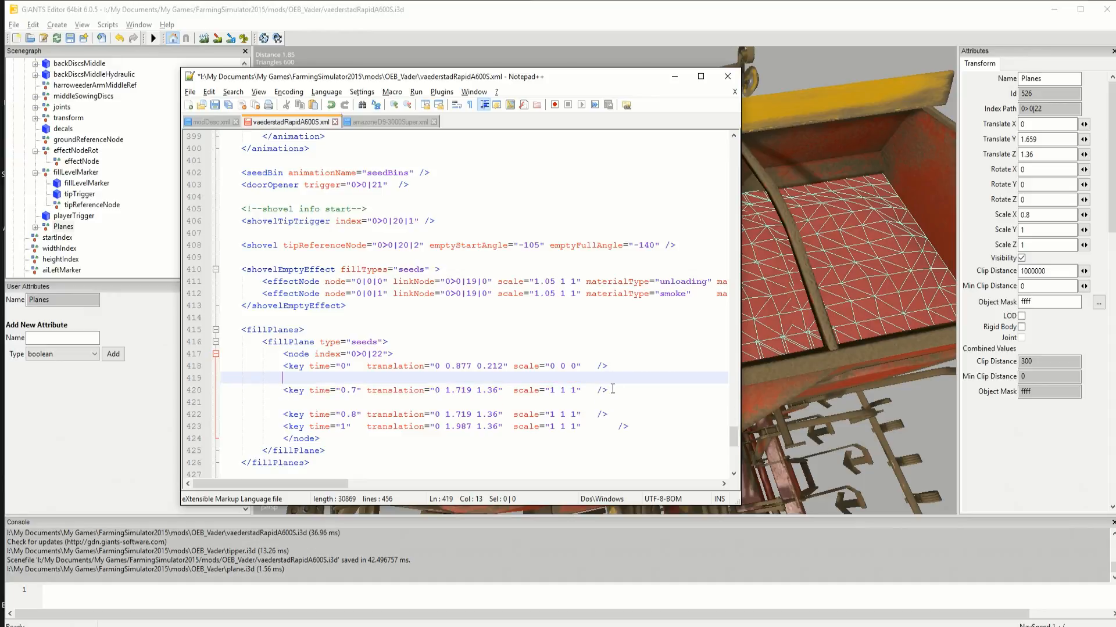
pyautogui.press('Return')
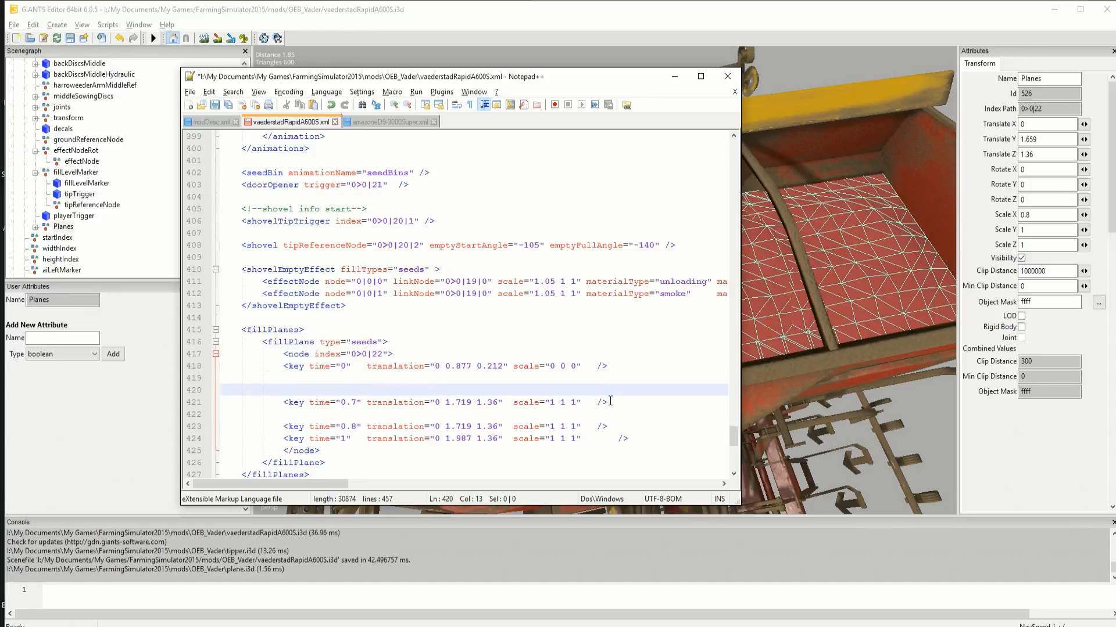
pyautogui.click(608, 402)
pyautogui.press('Delete')
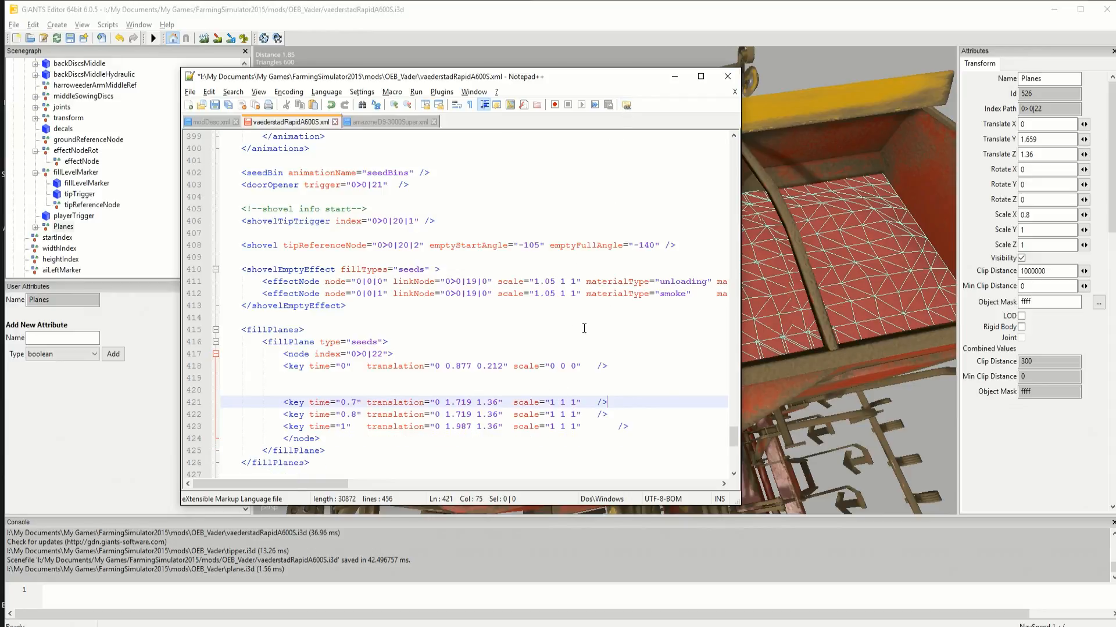
# Set the time 0.7 fill plane key's Y translation to 1.659 and its X scale to 0.8
pyautogui.doubleClick(464, 402)
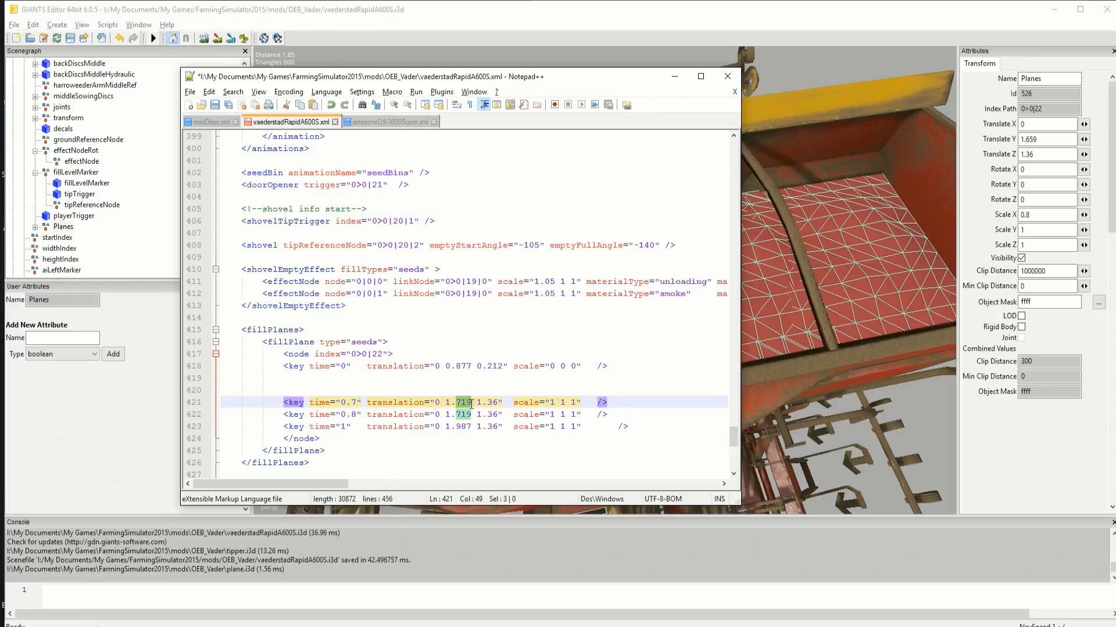
pyautogui.write('659')
pyautogui.doubleClick(552, 402)
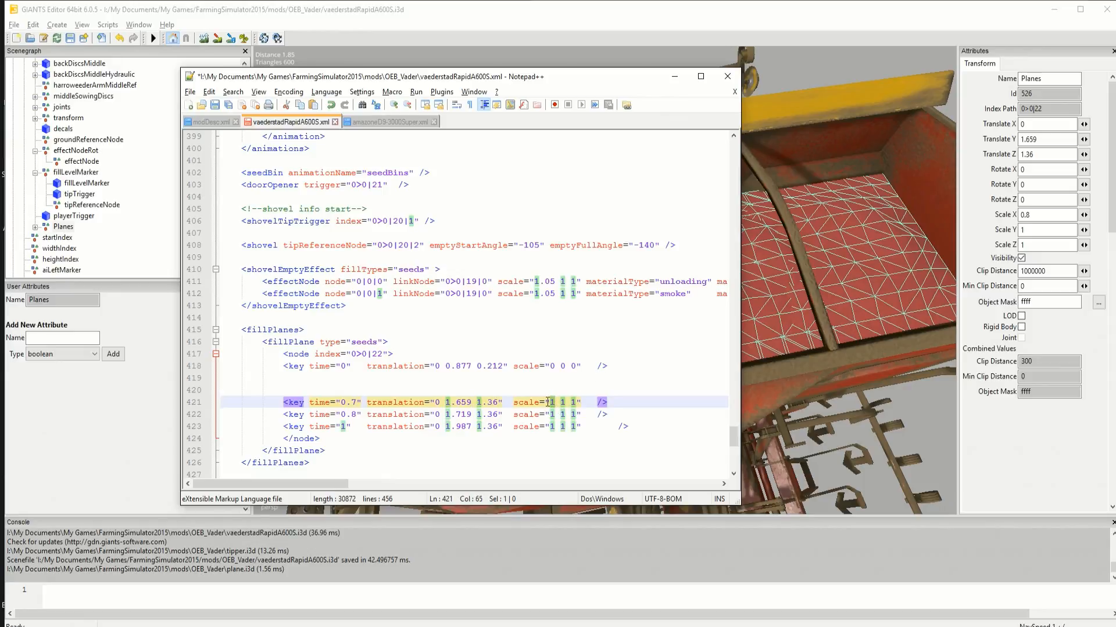
pyautogui.write('0.8')
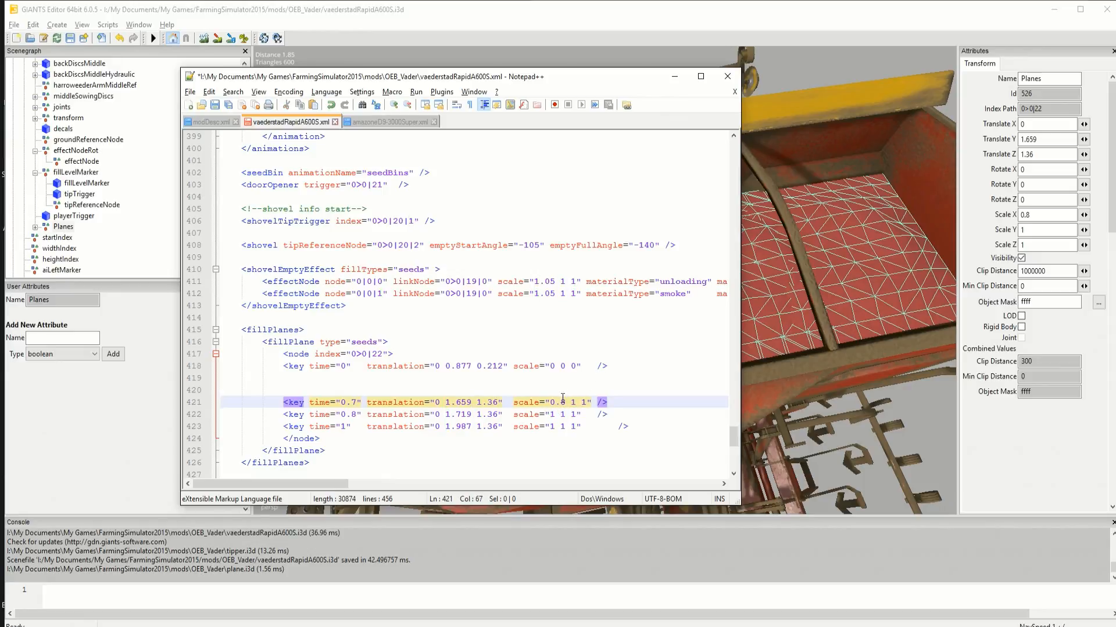
pyautogui.click(595, 378)
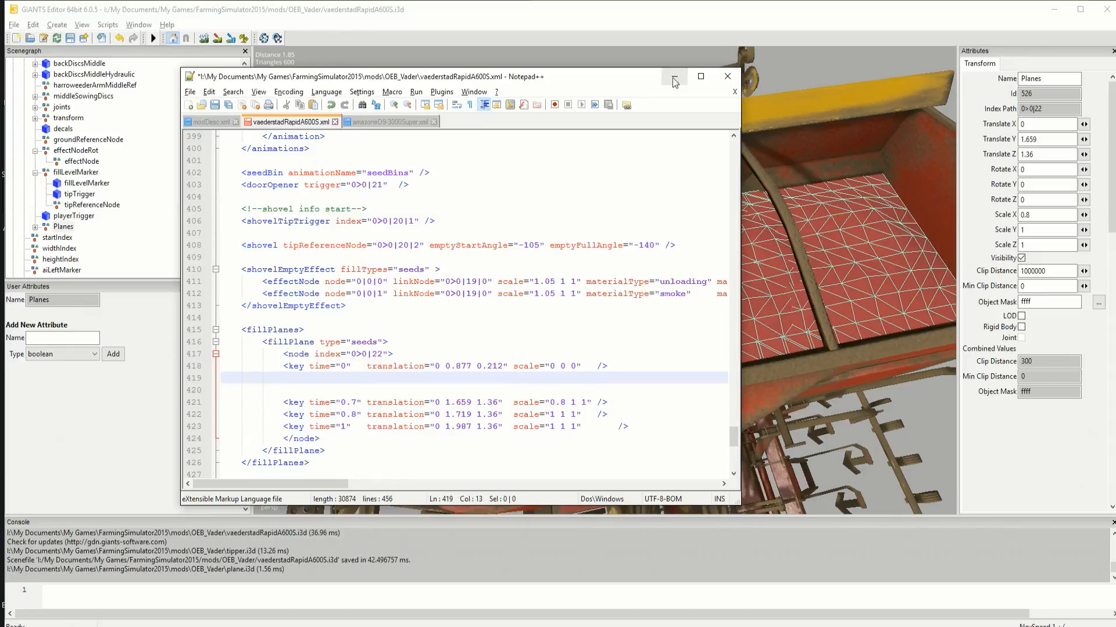
# In GIANTS Editor, lower the Planes group in the hopper to a Translate Y of about 1.446
pyautogui.moveTo(645, 85); pyautogui.dragTo(407, 626)
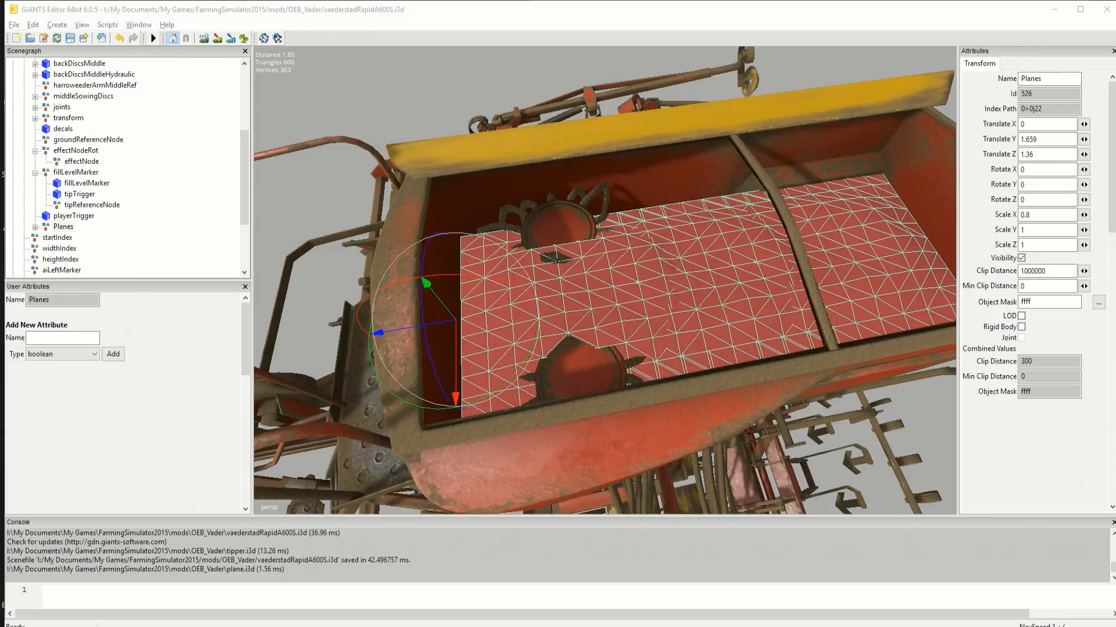
pyautogui.moveTo(430, 288); pyautogui.dragTo(434, 351)
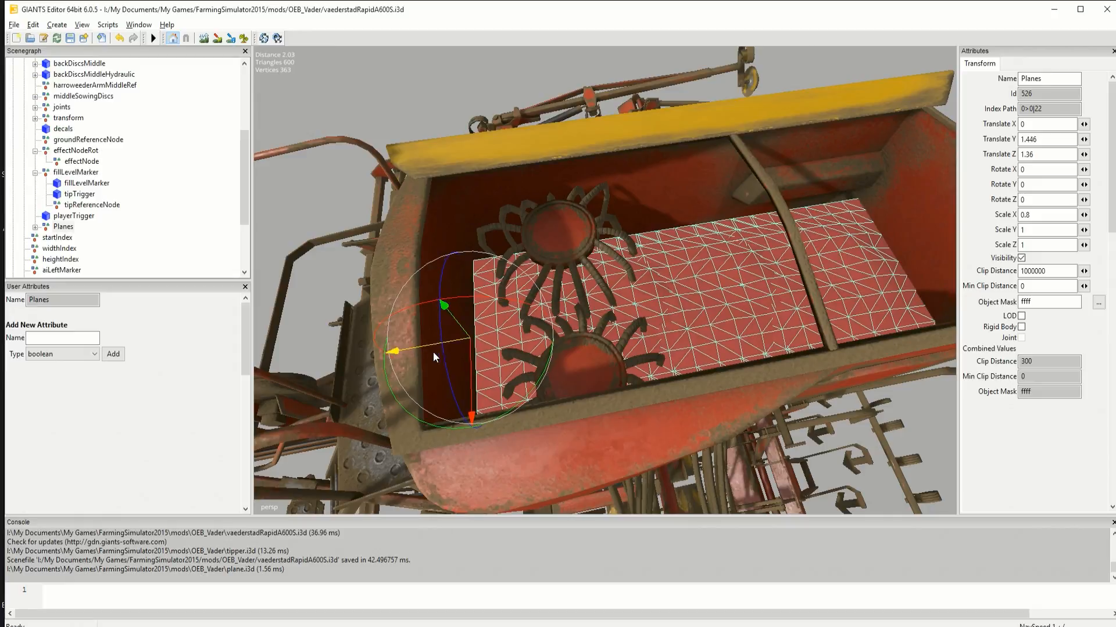
# In Notepad++, paste another copy of the time 0.8 key below the time 0 key and set its time to 0.6
pyautogui.moveTo(5, 136); pyautogui.dragTo(528, 113)
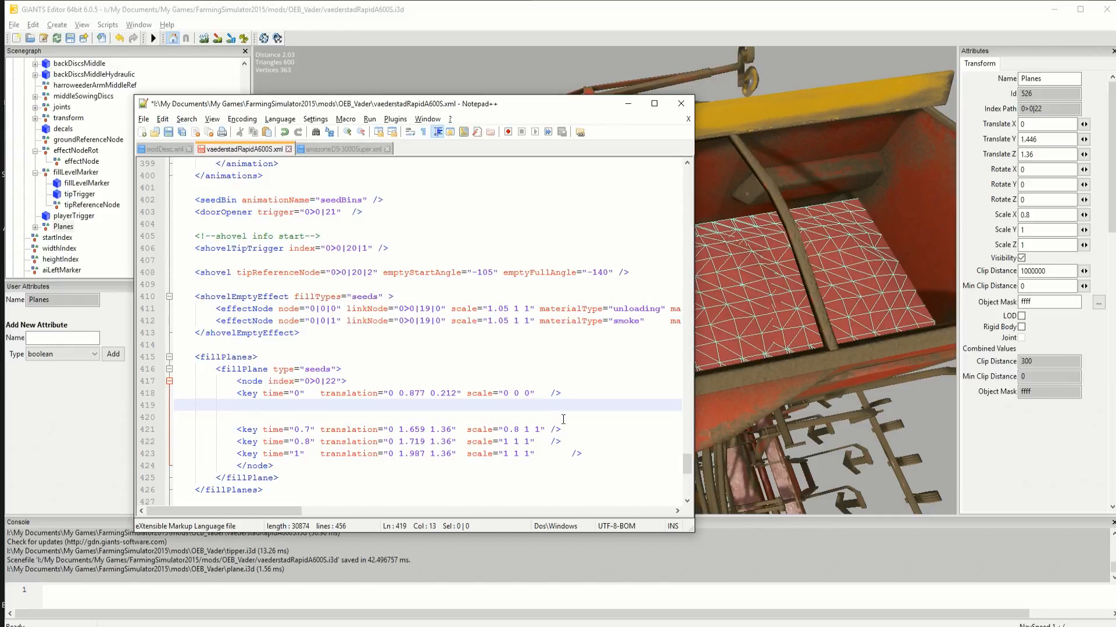
pyautogui.press('Return')
pyautogui.hotkey('ctrl', 'v')
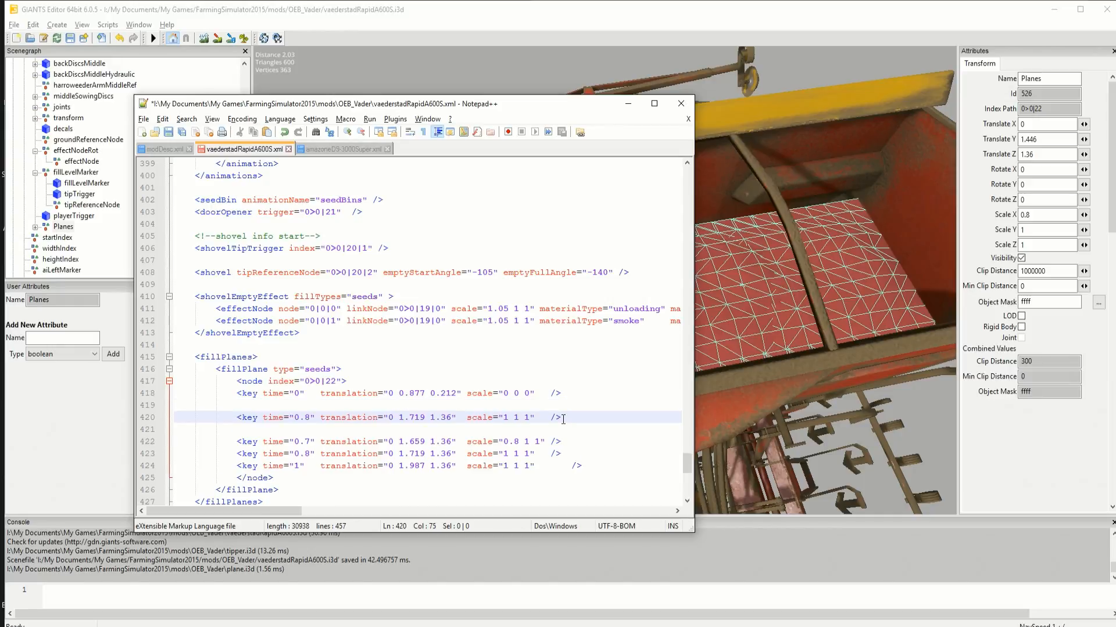
pyautogui.click(311, 417)
pyautogui.press('BackSpace')
pyautogui.write('6')
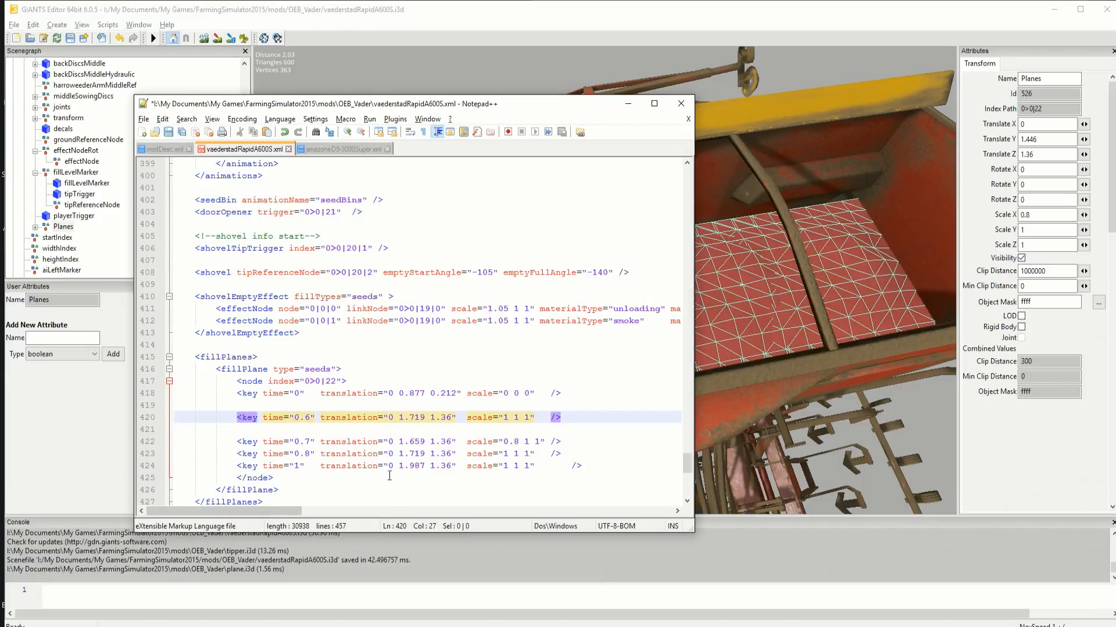
pyautogui.click(562, 397)
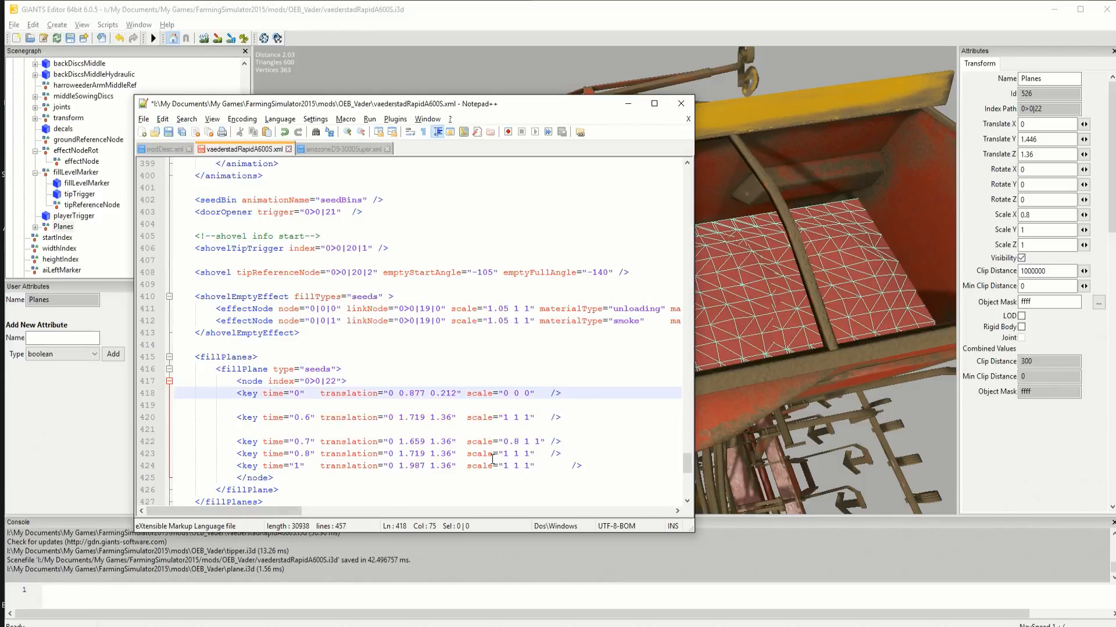
# Set the time 0.6 fill plane key's Y translation to 1.446 and its X scale to 0.8
pyautogui.doubleClick(414, 418)
pyautogui.write('446')
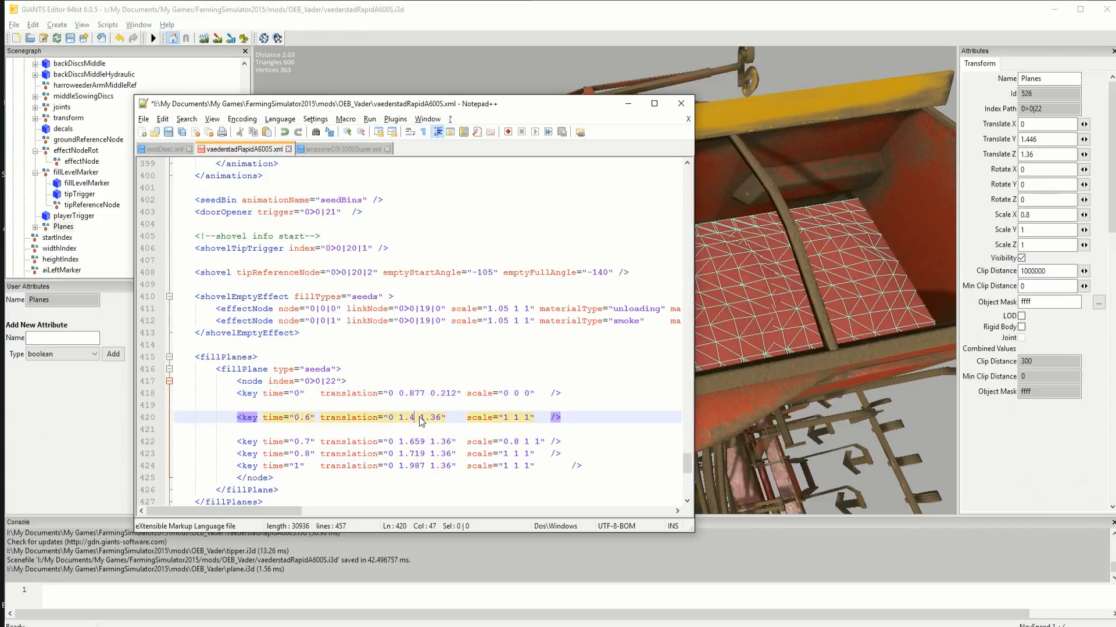
pyautogui.doubleClick(506, 418)
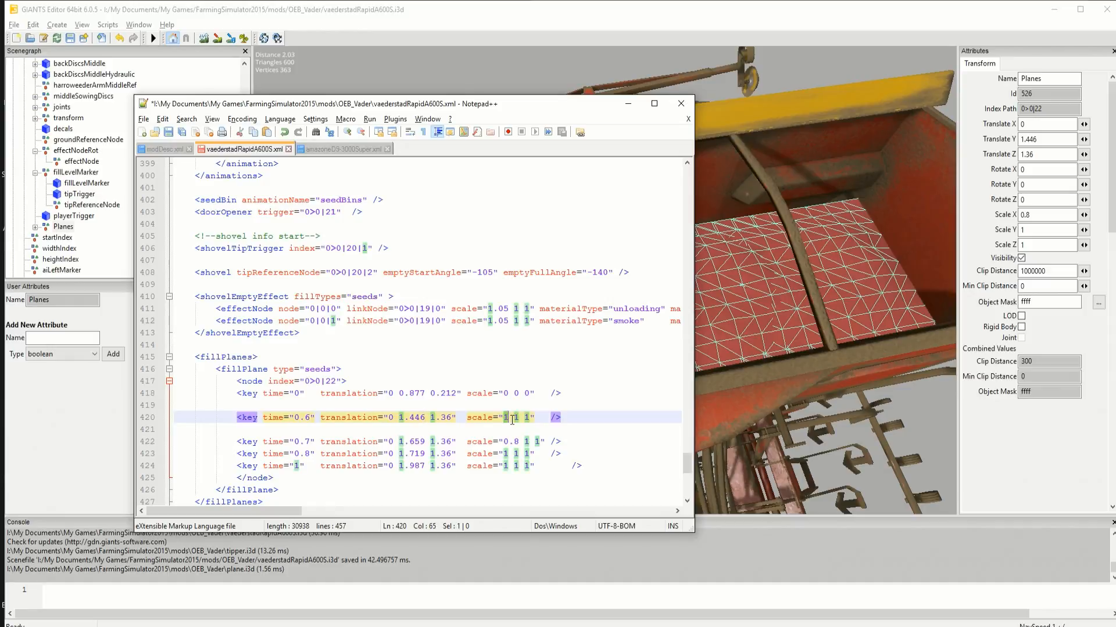
pyautogui.write('0.8')
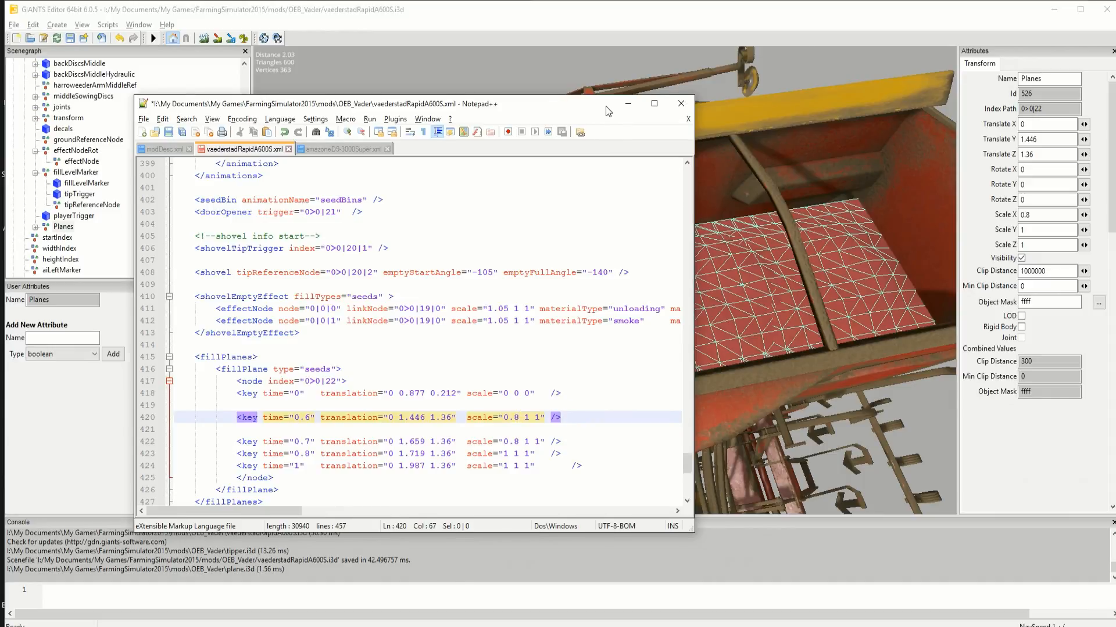
# In GIANTS Editor, lower the Planes group further into the hopper, to a Translate Y of about 0.828
pyautogui.moveTo(606, 107); pyautogui.dragTo(626, 144)
pyautogui.click(645, 143)
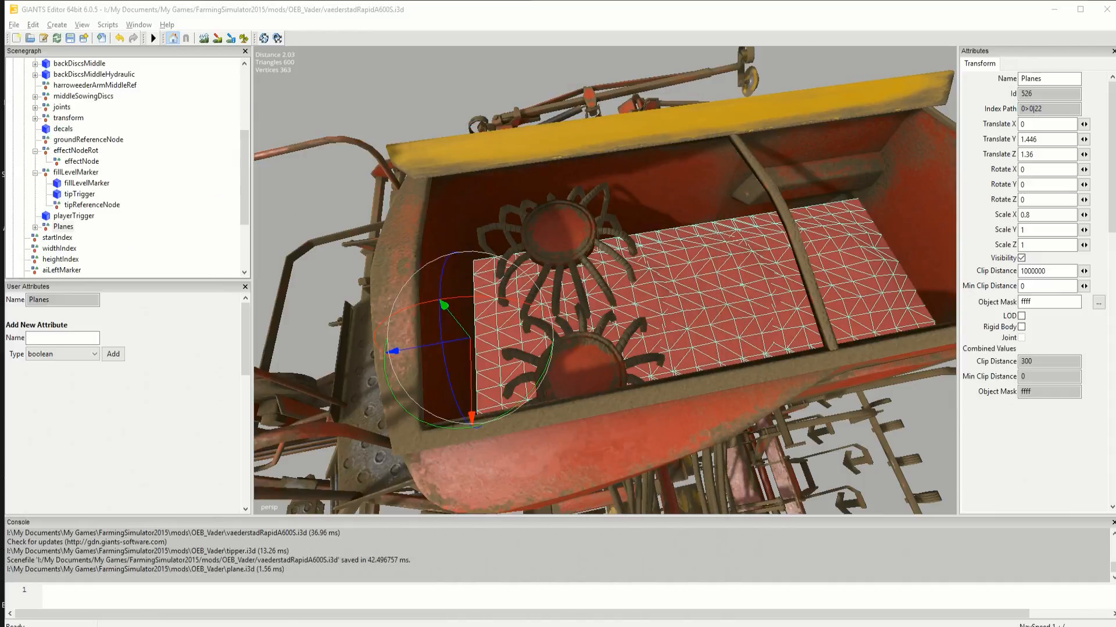
pyautogui.moveTo(447, 309); pyautogui.dragTo(451, 475)
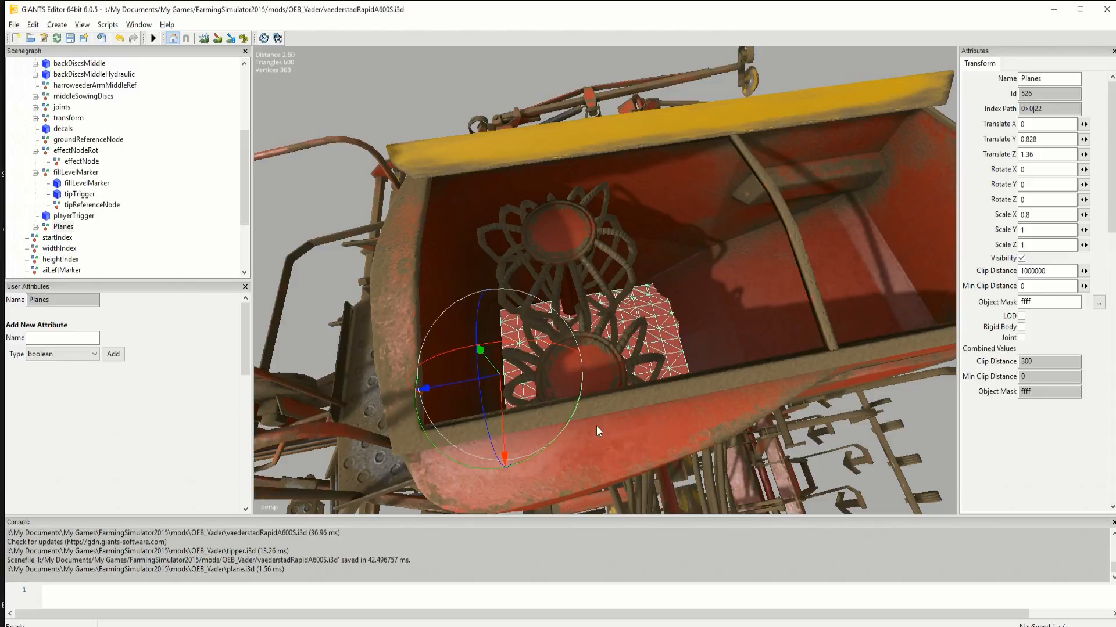
# Shorten the Planes group to fit the lower hopper by trying Scale Z values and settling on 0.47
pyautogui.click(1021, 245)
pyautogui.write('.3')
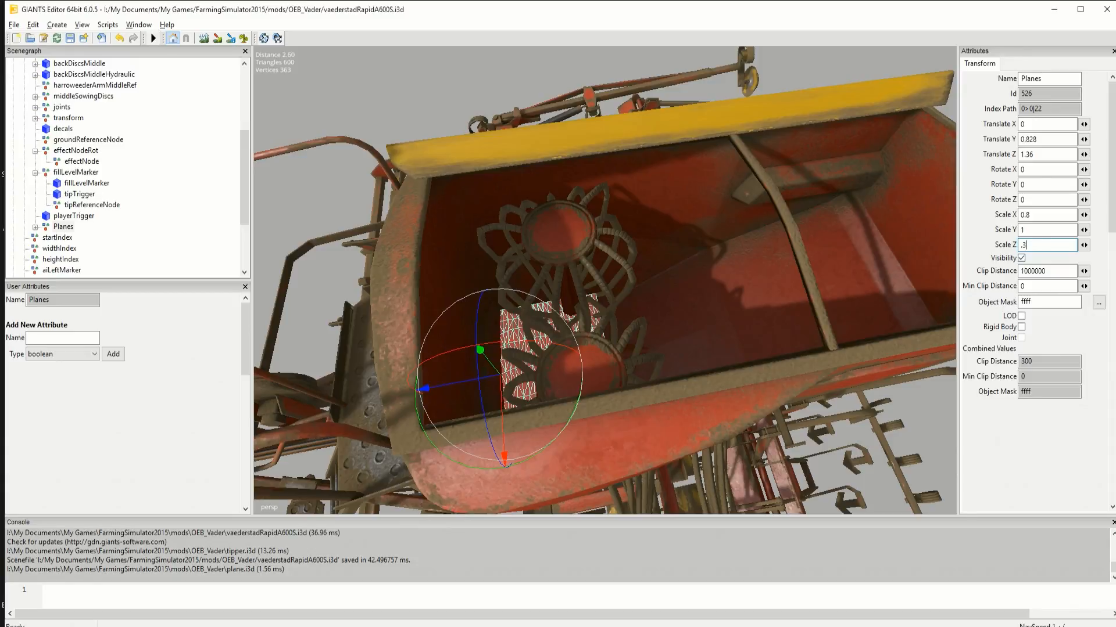
pyautogui.press('BackSpace')
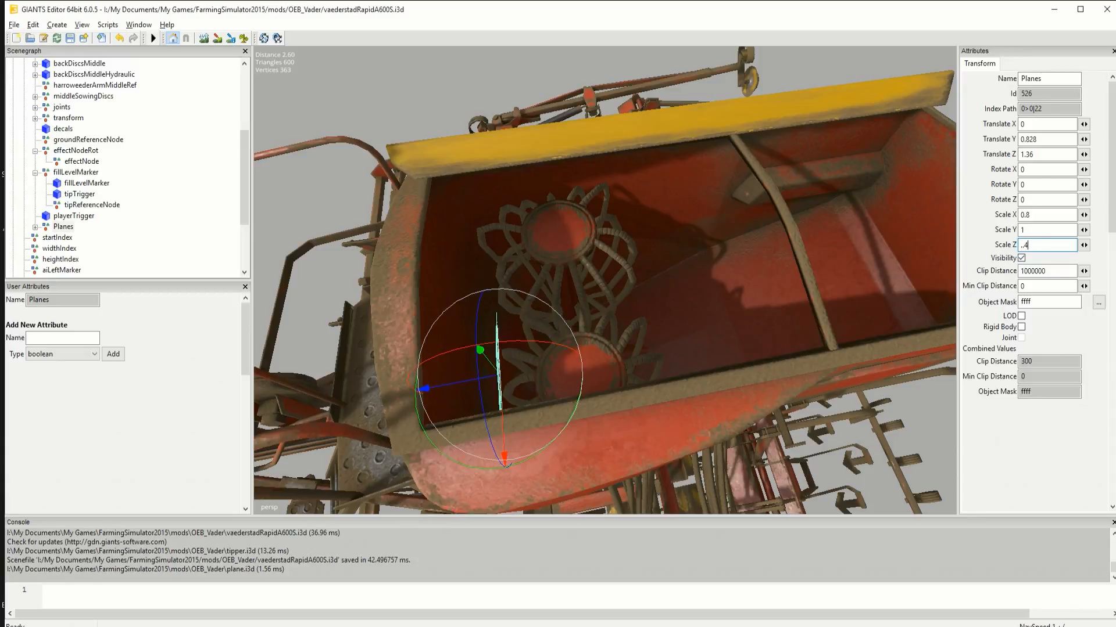
pyautogui.write('5')
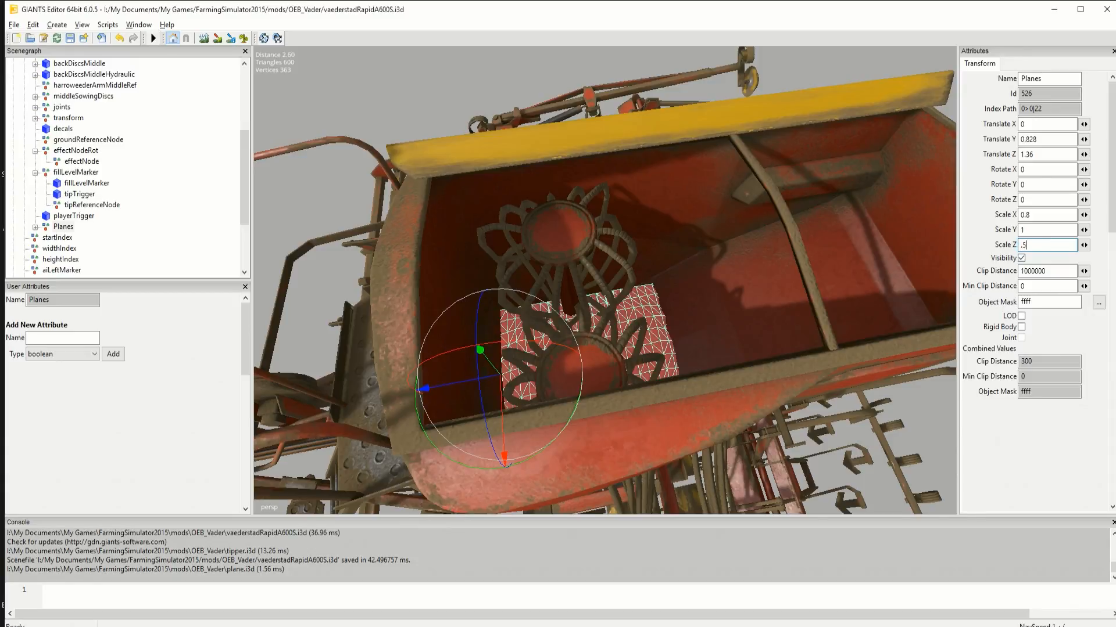
pyautogui.press('BackSpace')
pyautogui.write('4')
pyautogui.press('BackSpace')
pyautogui.write('5')
pyautogui.press('BackSpace')
pyautogui.write('4')
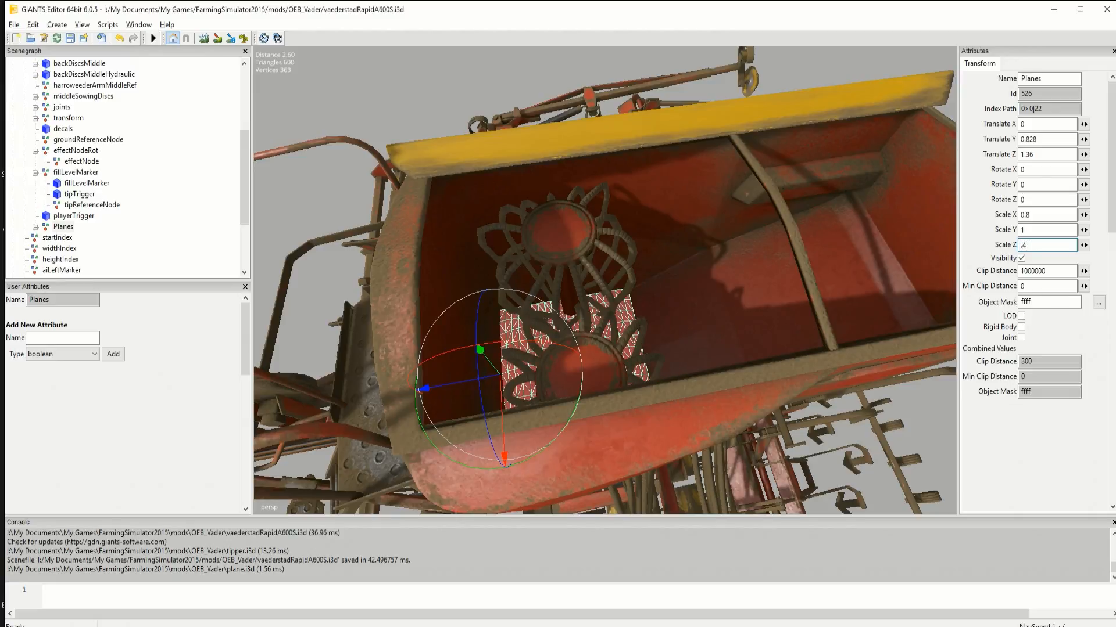
pyautogui.write('9')
pyautogui.press('BackSpace')
pyautogui.write('7')
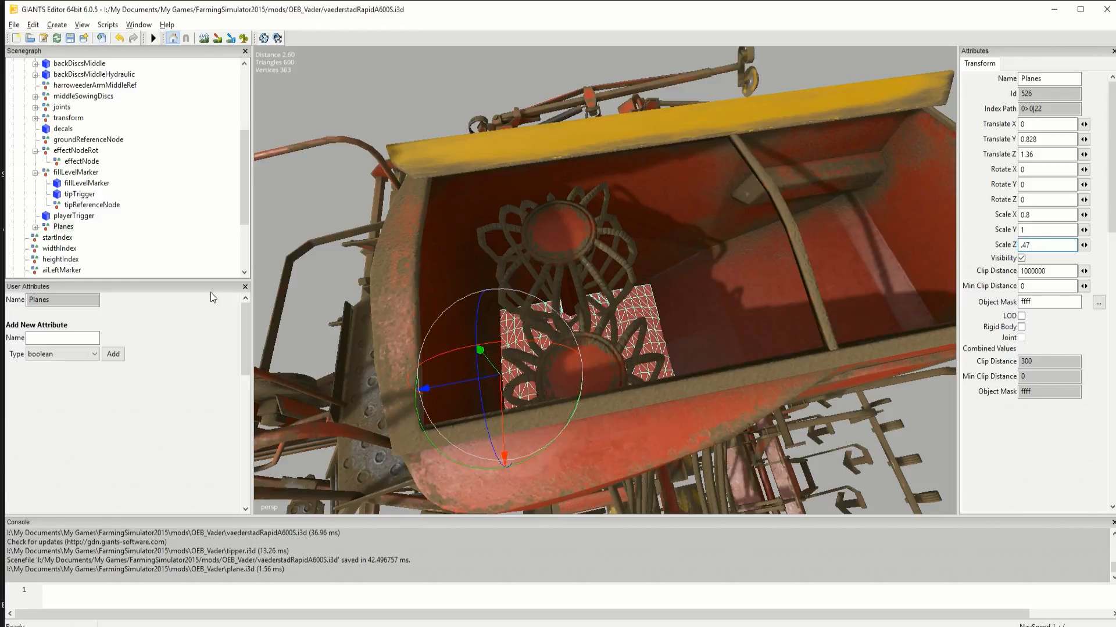
pyautogui.click(1054, 230)
# In Notepad++, change the time 0.6 fill plane key to time 0.2, translation 0 0.828 1.36 and scale 0.8 1 0.47
pyautogui.moveTo(0, 87); pyautogui.dragTo(652, 89)
pyautogui.click(415, 404)
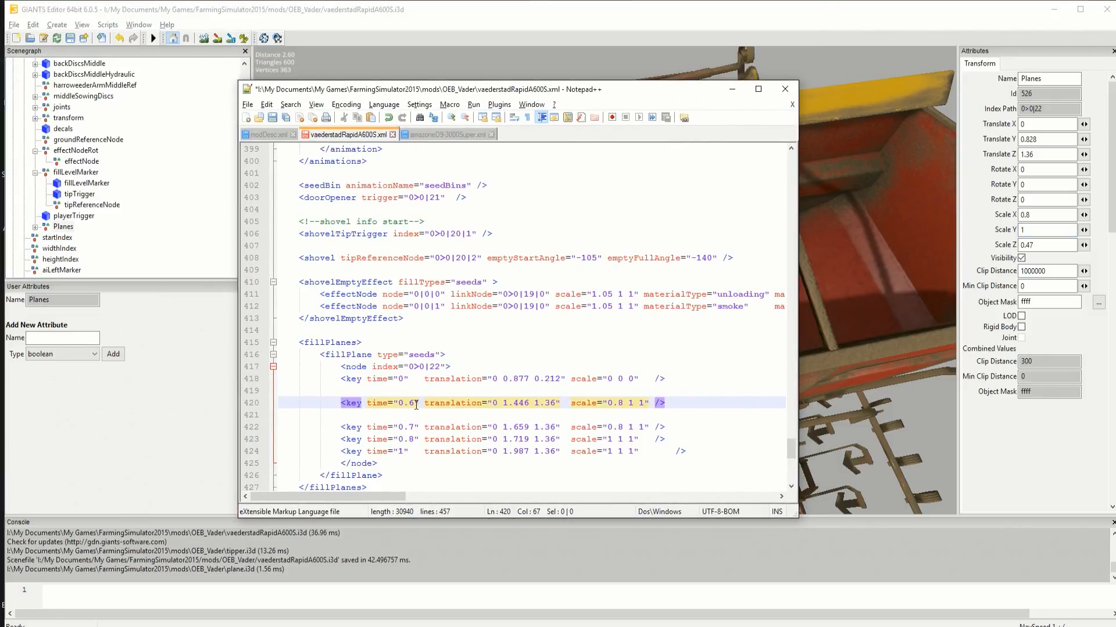
pyautogui.press('BackSpace')
pyautogui.write('25')
pyautogui.moveTo(508, 404); pyautogui.dragTo(535, 403)
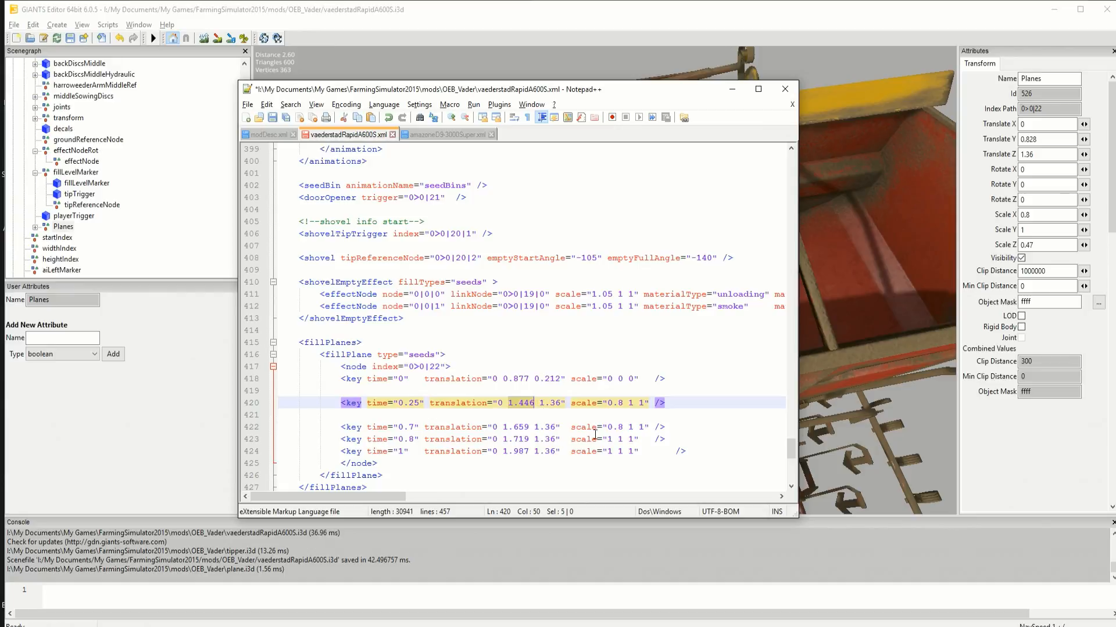
pyautogui.write('0.')
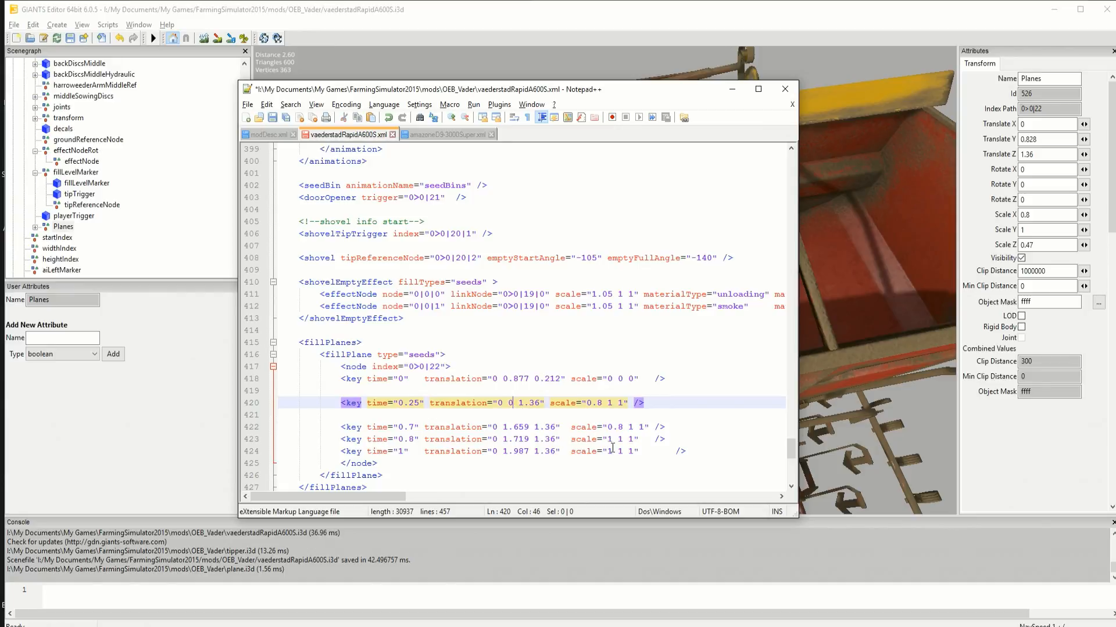
pyautogui.write('828')
pyautogui.click(420, 403)
pyautogui.press('BackSpace')
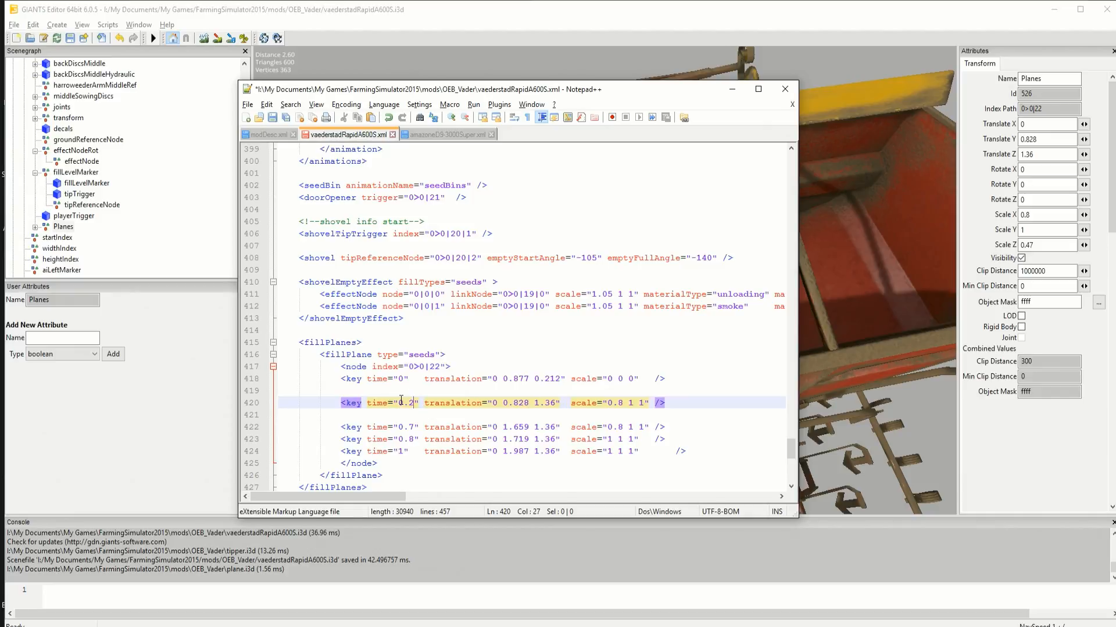
pyautogui.doubleClick(643, 403)
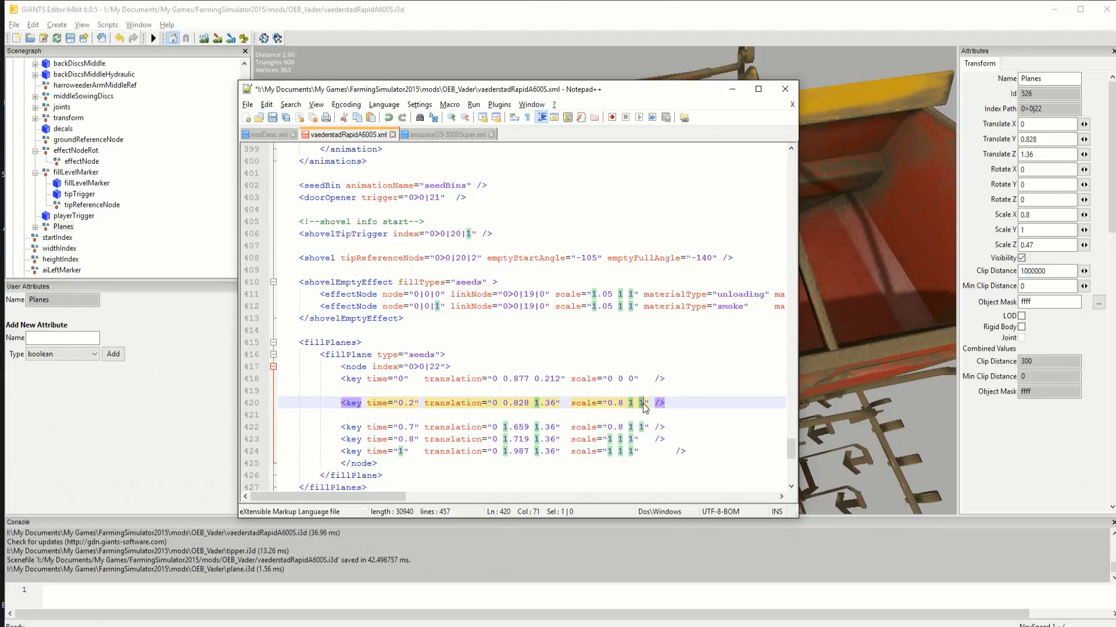
pyautogui.write('0.47')
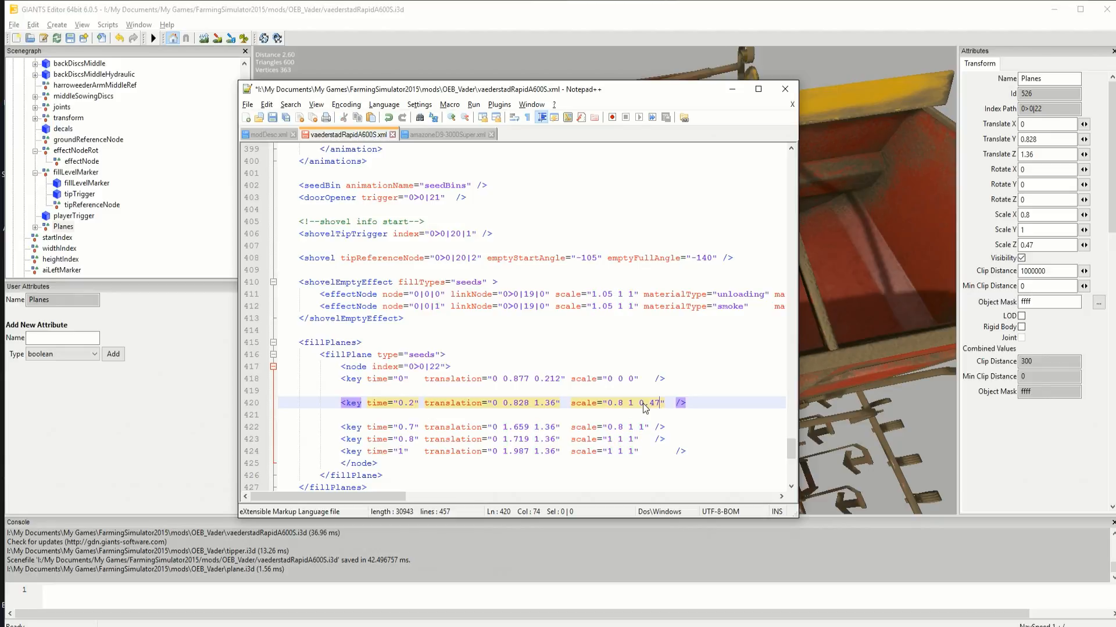
# In GIANTS Editor, lower the Planes group to a Translate Y of about 0.547 and shift it to a Translate Z of about 1.074
pyautogui.moveTo(688, 96); pyautogui.dragTo(0, 129)
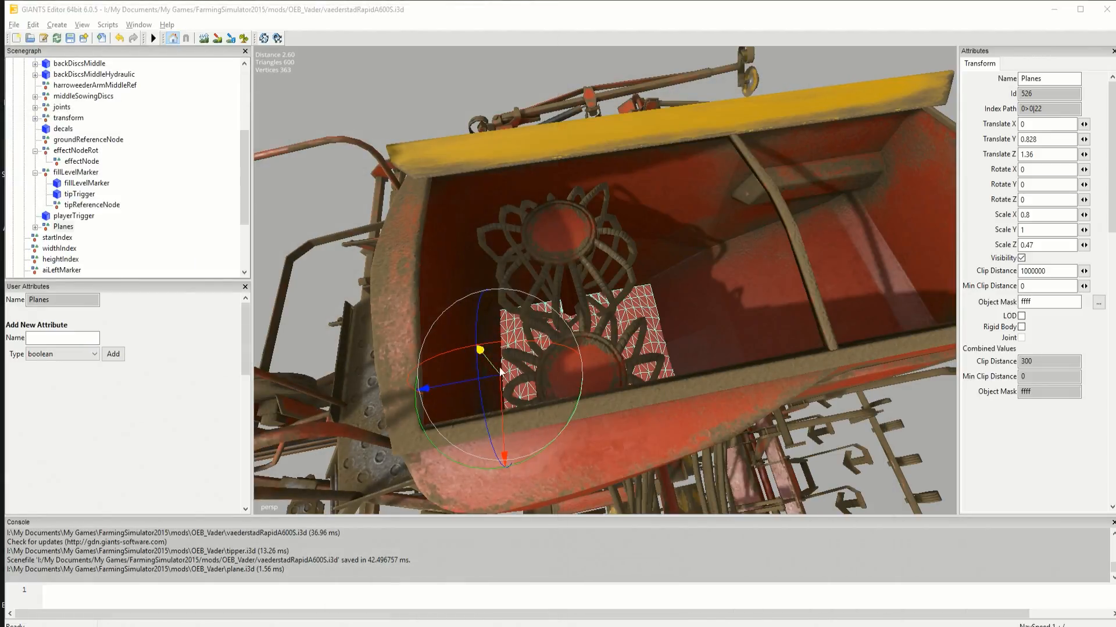
pyautogui.moveTo(484, 355); pyautogui.dragTo(501, 404)
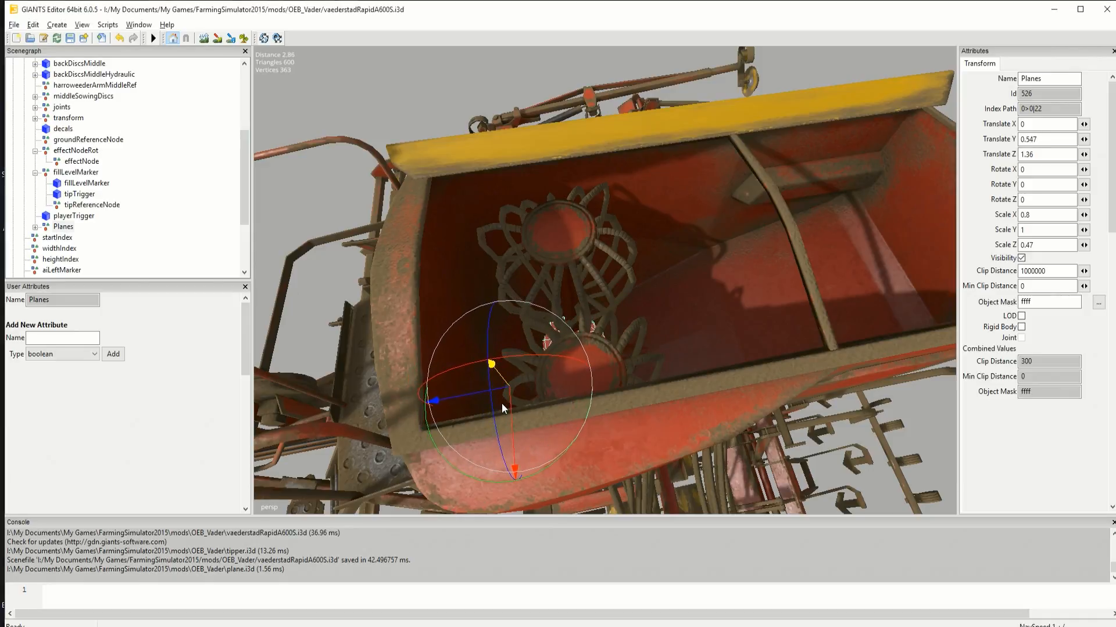
pyautogui.keyDown('alt'); pyautogui.moveTo(616, 393); pyautogui.dragTo(576, 241); pyautogui.keyUp('alt')
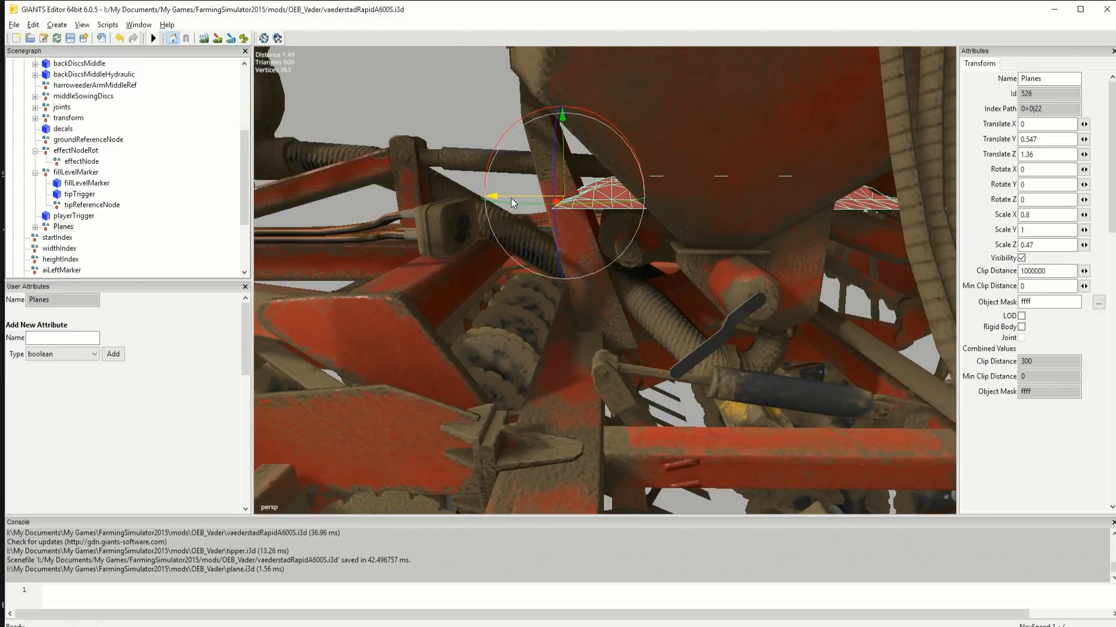
pyautogui.moveTo(511, 198); pyautogui.dragTo(601, 200)
pyautogui.keyDown('alt'); pyautogui.moveTo(717, 187); pyautogui.dragTo(471, 209); pyautogui.keyUp('alt')
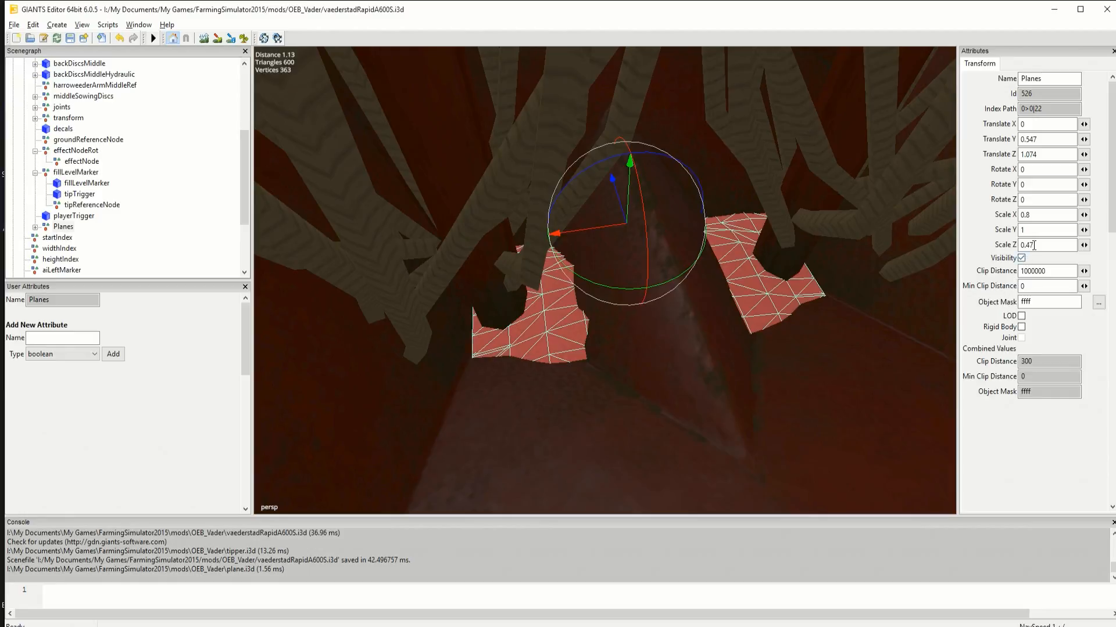
# Set the Planes group's Scale Z to 0.1 and check its fit in the hopper bottom
pyautogui.moveTo(1036, 245); pyautogui.dragTo(1021, 250)
pyautogui.write('.1')
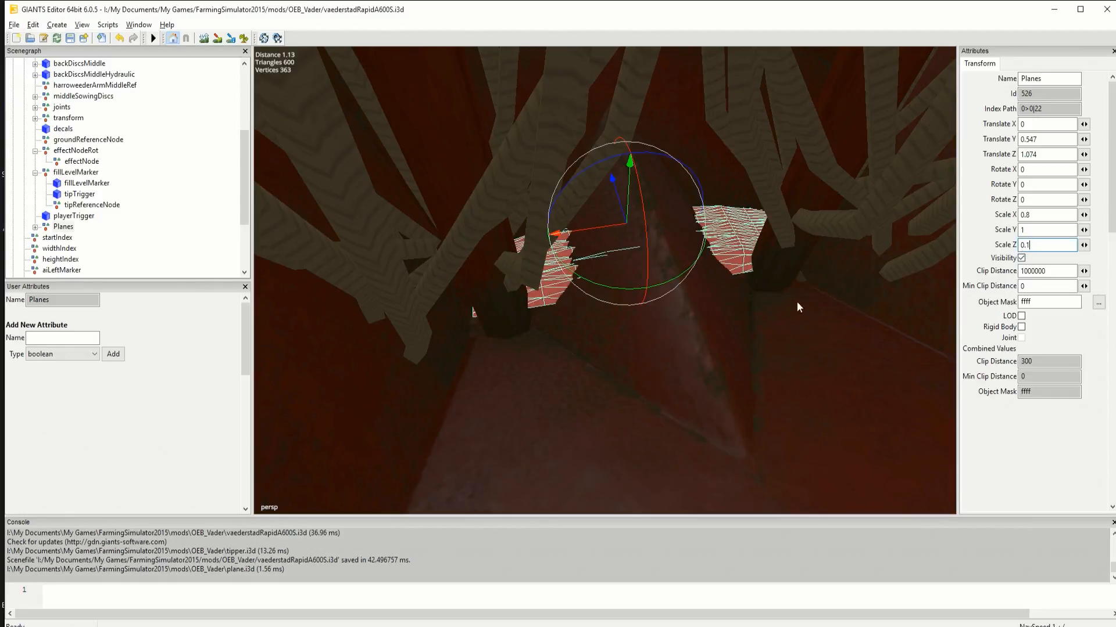
pyautogui.keyDown('alt'); pyautogui.moveTo(744, 326); pyautogui.dragTo(669, 201); pyautogui.keyUp('alt')
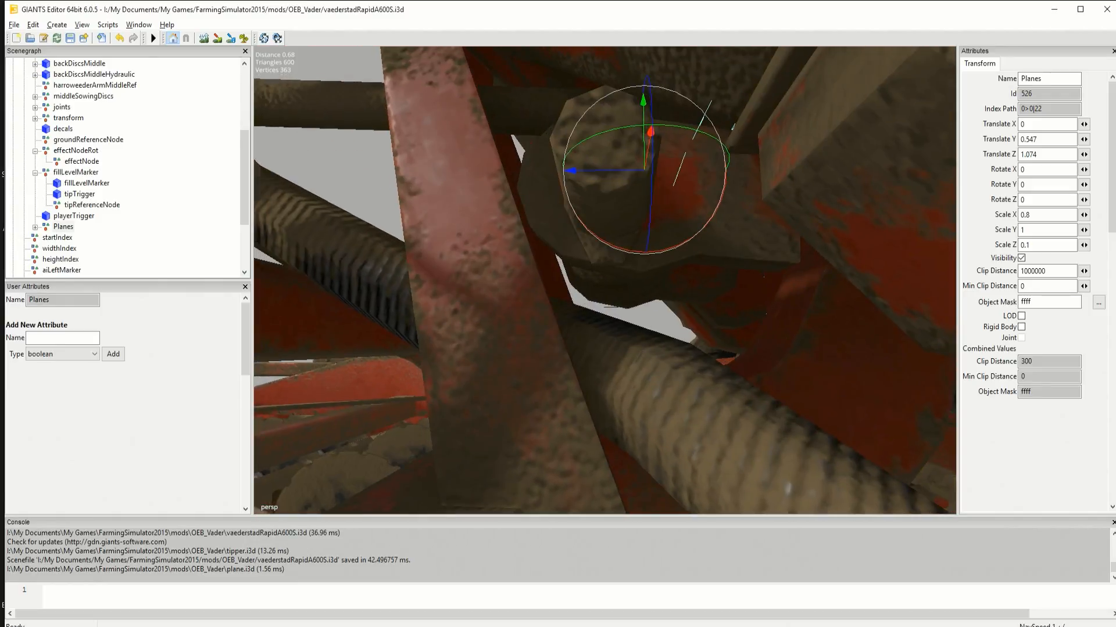
# In Notepad++, duplicate the time 0.2 fill plane key directly below the time 0 key and set the copy's time to 0.1
pyautogui.hotkey('alt', 'Tab')
pyautogui.moveTo(572, 95); pyautogui.dragTo(710, 81)
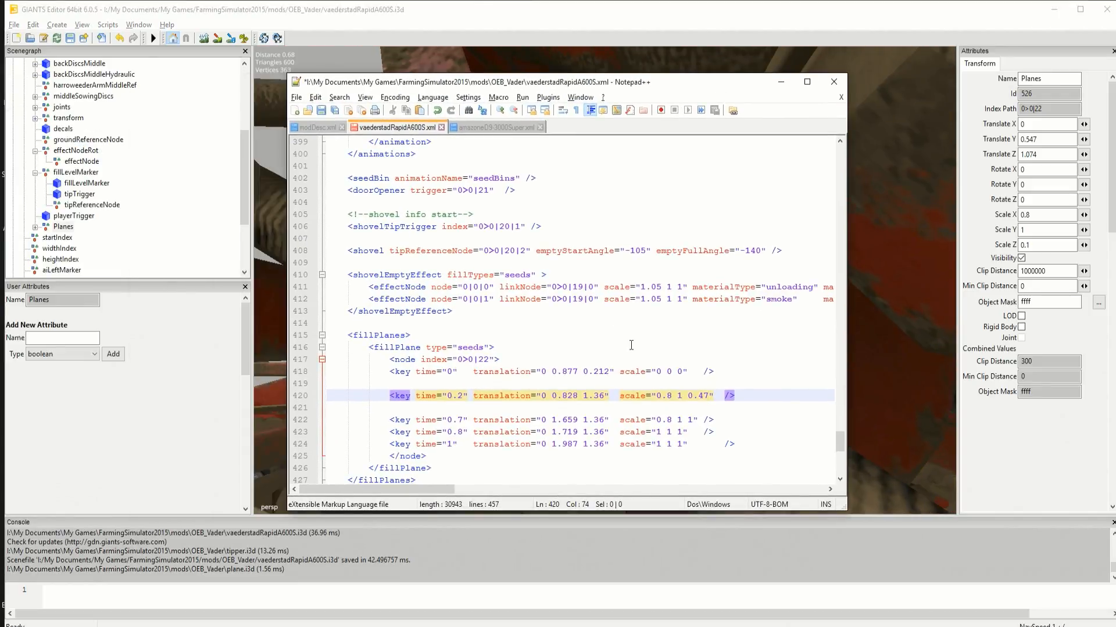
pyautogui.moveTo(712, 360); pyautogui.dragTo(715, 369)
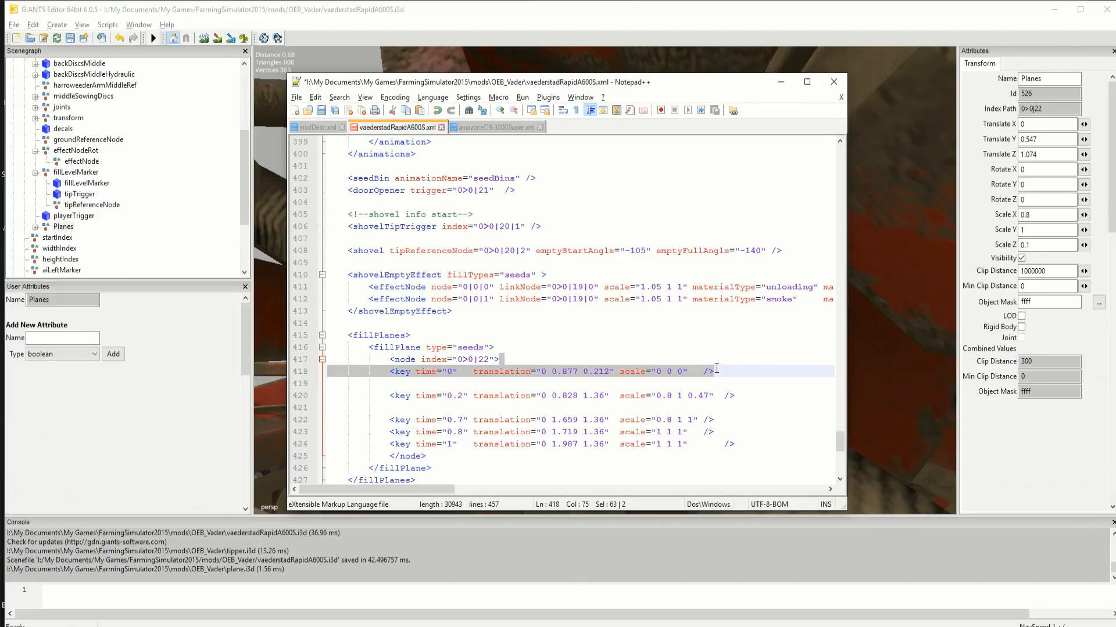
pyautogui.click(716, 381)
pyautogui.moveTo(749, 402); pyautogui.dragTo(744, 394)
pyautogui.hotkey('ctrl', 'c')
pyautogui.click(718, 372)
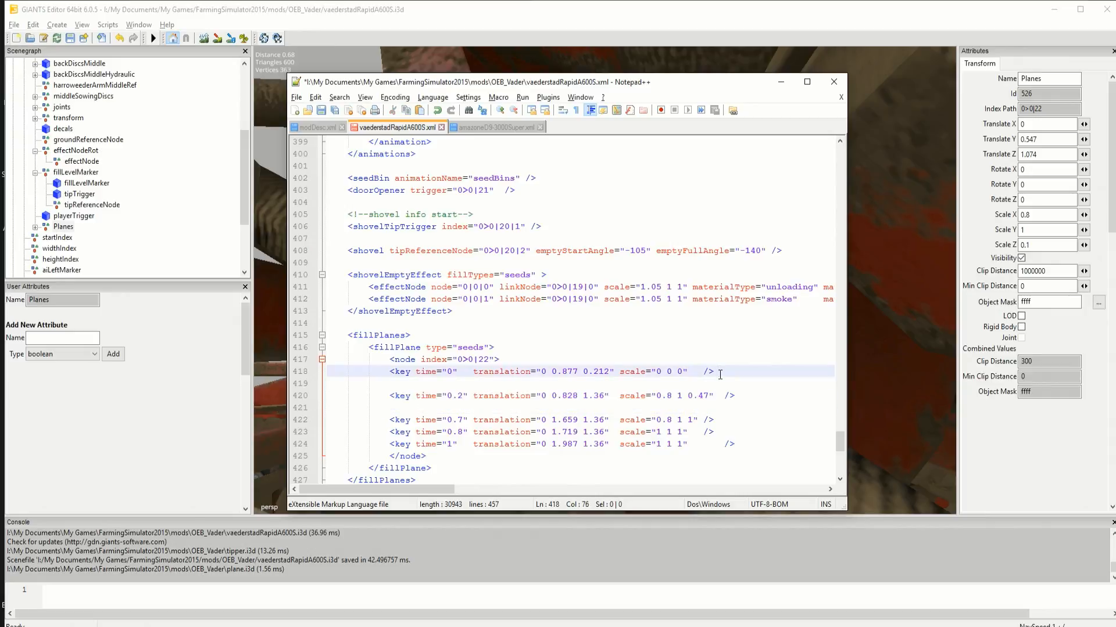
pyautogui.hotkey('ctrl', 'v')
pyautogui.click(471, 381)
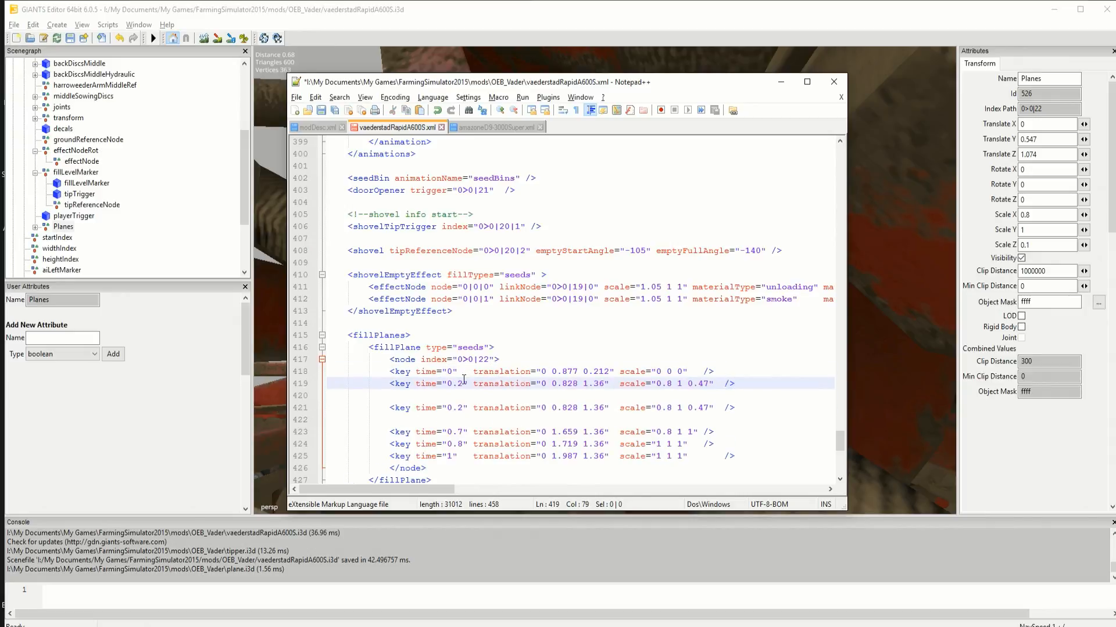
pyautogui.press('BackSpace')
pyautogui.write('1')
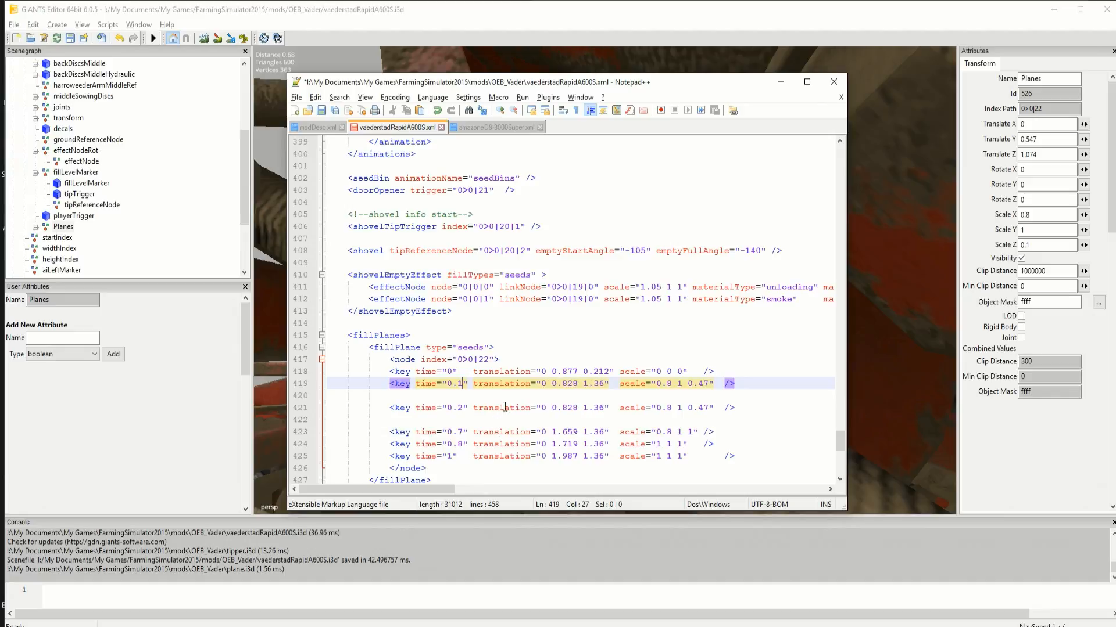
# Set the time 0.1 key's translation to 0 0.547 1.074 and its scale to 0.8 1 0.1
pyautogui.moveTo(710, 84); pyautogui.dragTo(581, 57)
pyautogui.doubleClick(436, 356)
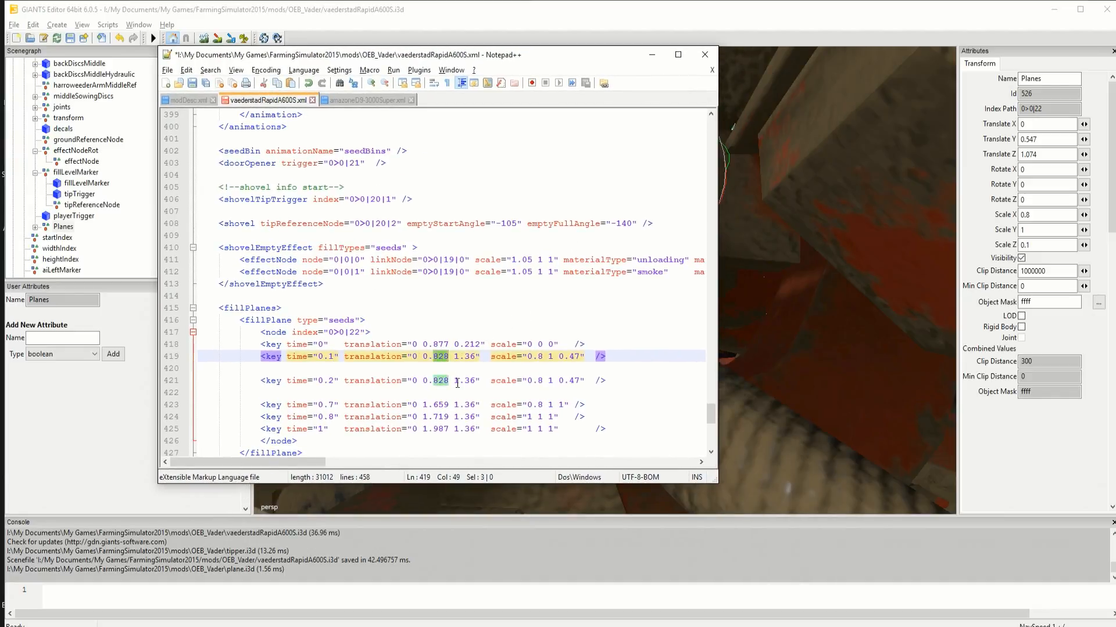
pyautogui.write('547')
pyautogui.doubleClick(470, 359)
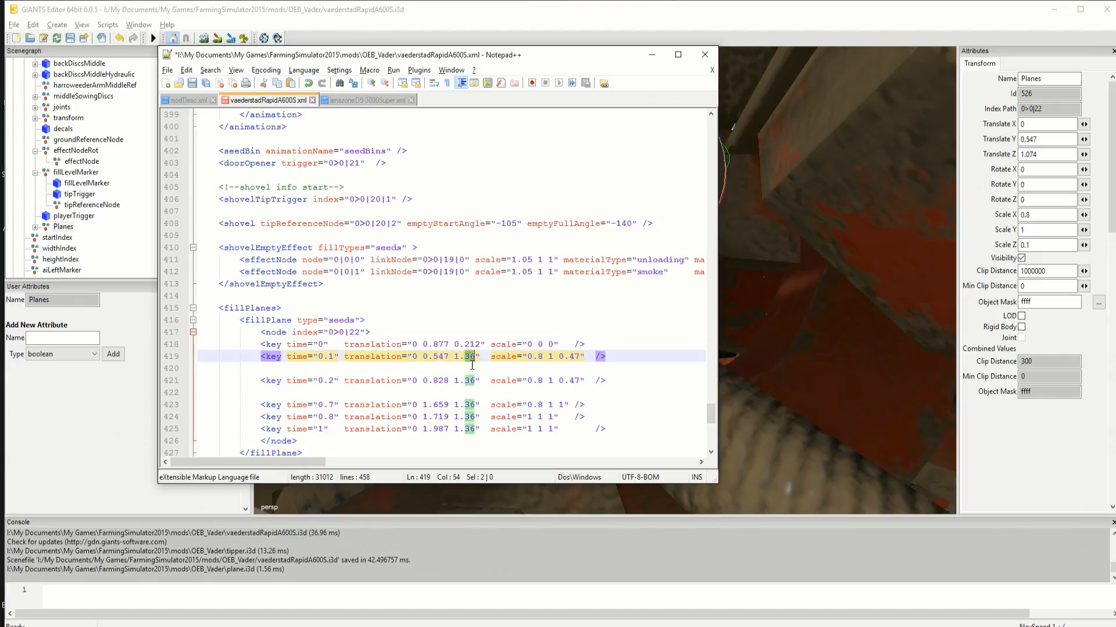
pyautogui.write('0')
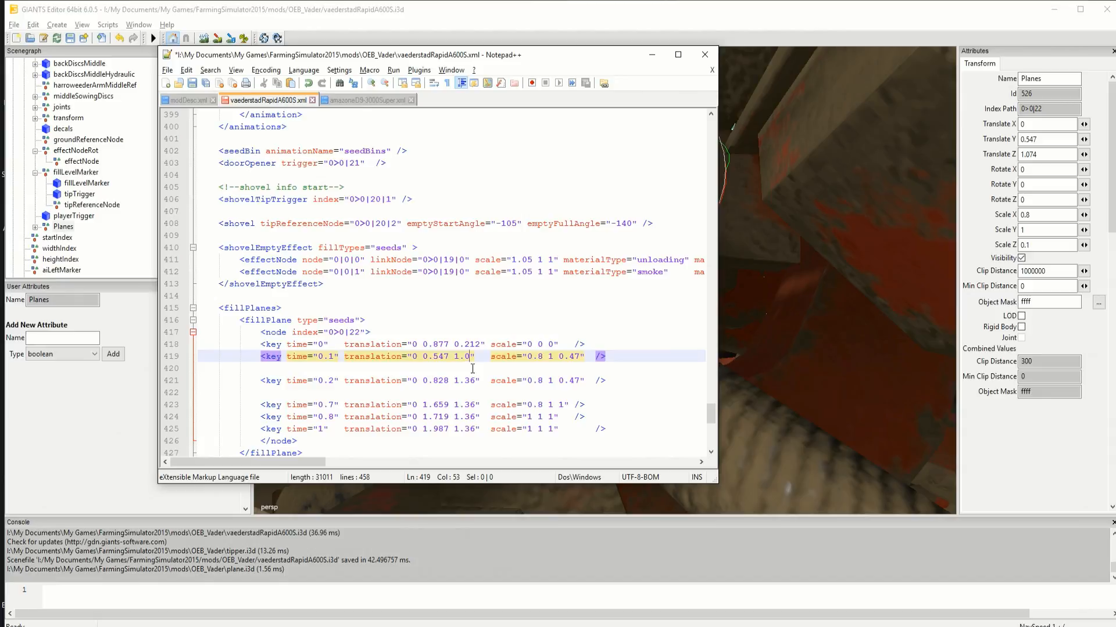
pyautogui.write('74')
pyautogui.doubleClick(574, 357)
pyautogui.write('1')
# Remove the blank line between the time 0.1 and 0.2 keys and save the XML
pyautogui.click(616, 357)
pyautogui.press('Delete')
pyautogui.click(604, 369)
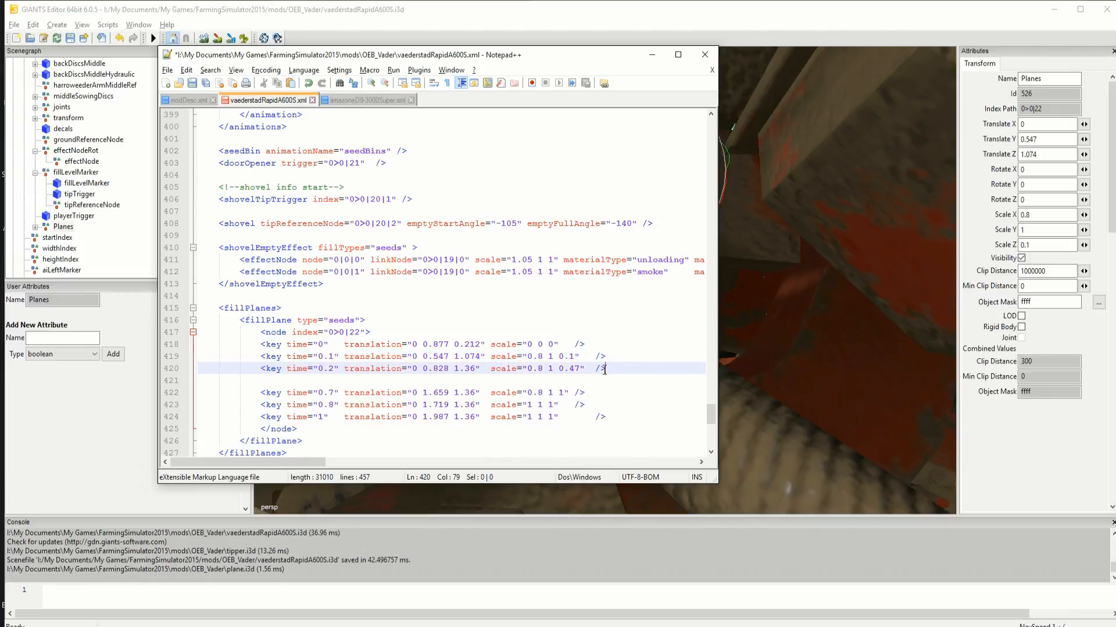
pyautogui.press('Delete')
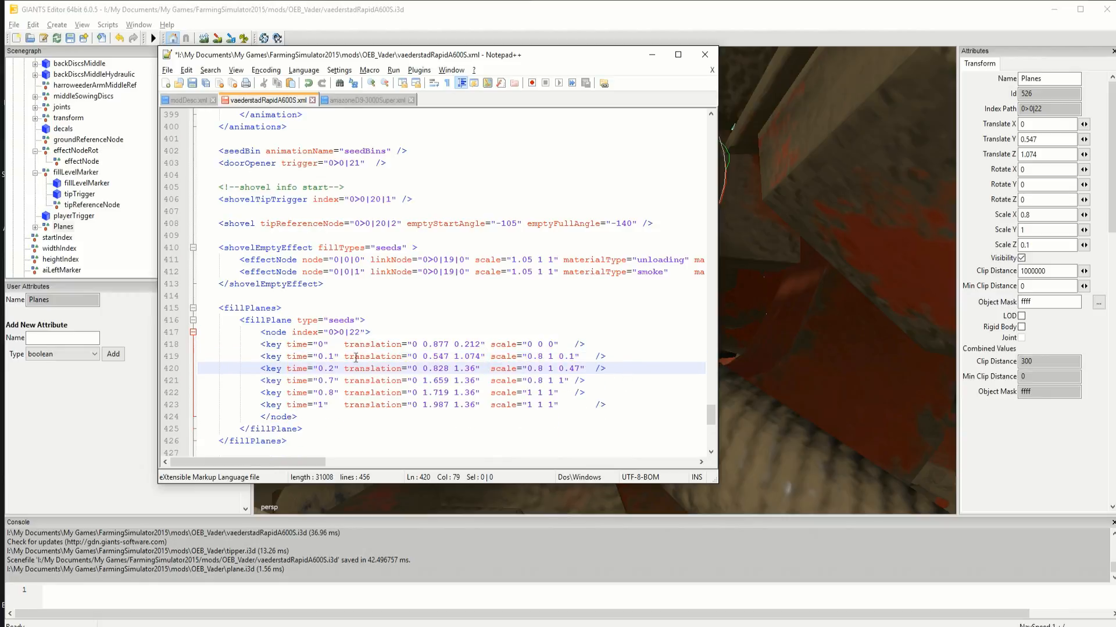
pyautogui.press('Return')
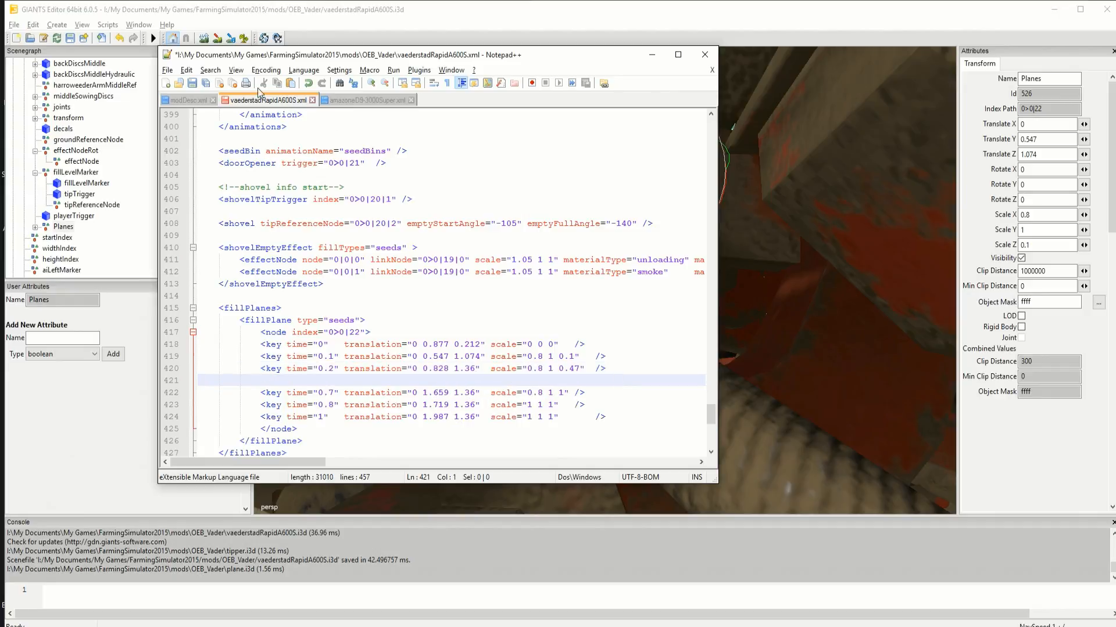
pyautogui.click(194, 84)
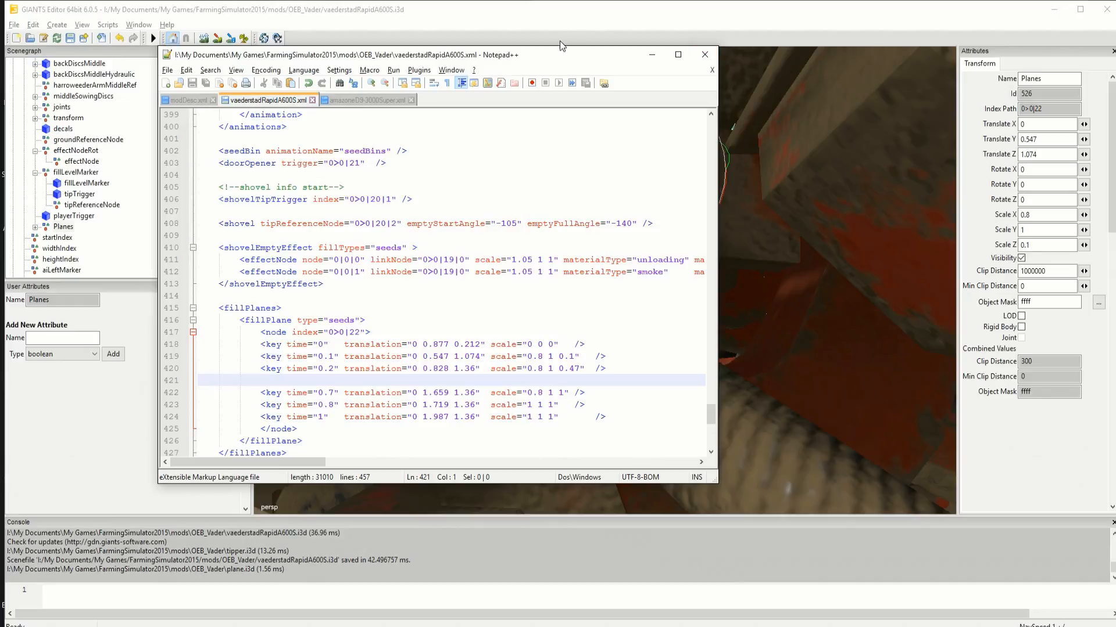
# In GIANTS Editor, set the Planes group's Scale X and Scale Z to 0
pyautogui.moveTo(551, 57)
pyautogui.mouseDown()
pyautogui.moveTo(609, 512)
pyautogui.moveTo(539, 228)
pyautogui.moveTo(534, 67)
pyautogui.mouseUp()
pyautogui.keyDown('alt'); pyautogui.moveTo(709, 286); pyautogui.dragTo(584, 426); pyautogui.keyUp('alt')
pyautogui.hotkey('alt', 'Tab')
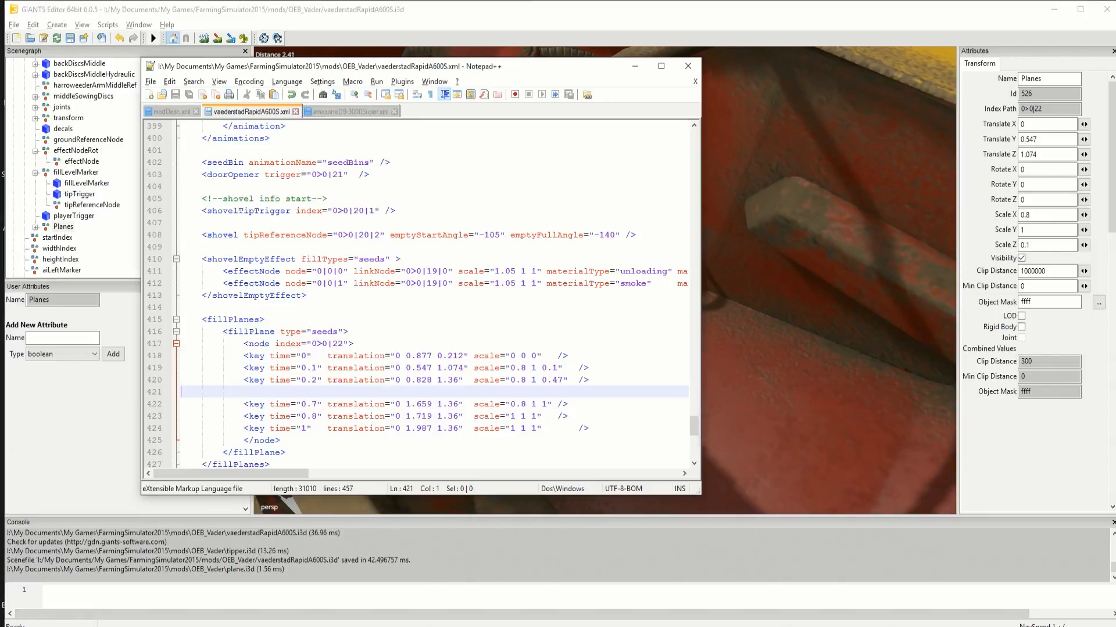
pyautogui.doubleClick(1015, 218)
pyautogui.write('0')
pyautogui.doubleClick(1031, 244)
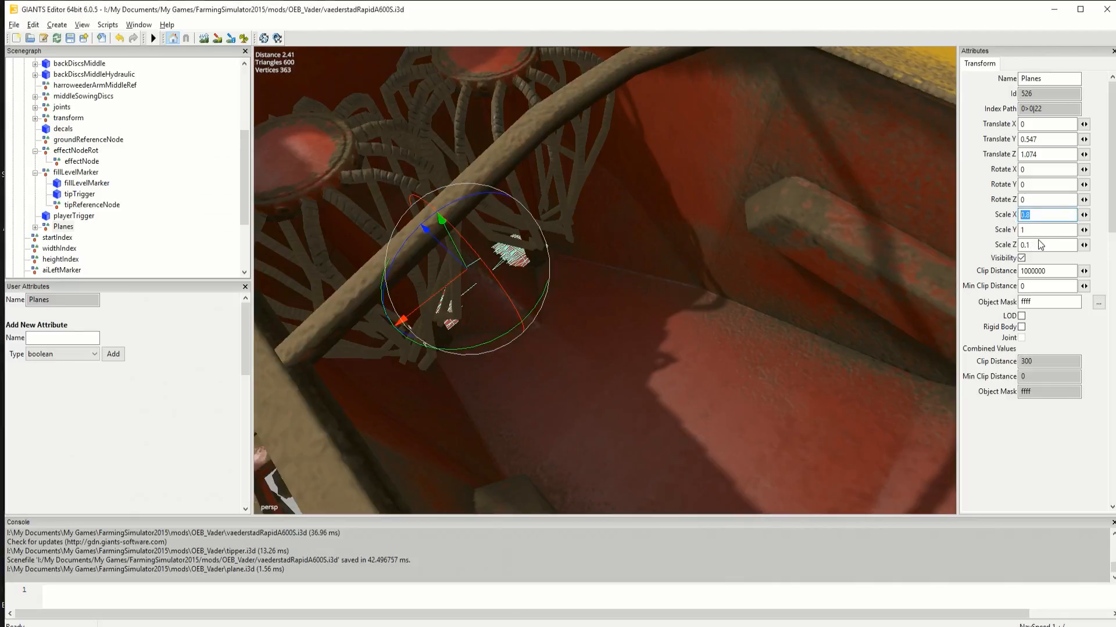
pyautogui.write('0')
# In Notepad++, replace the time 0 key's translation with the time 0.1 key's translation, 0 0.547 1.074
pyautogui.hotkey('alt', 'Tab')
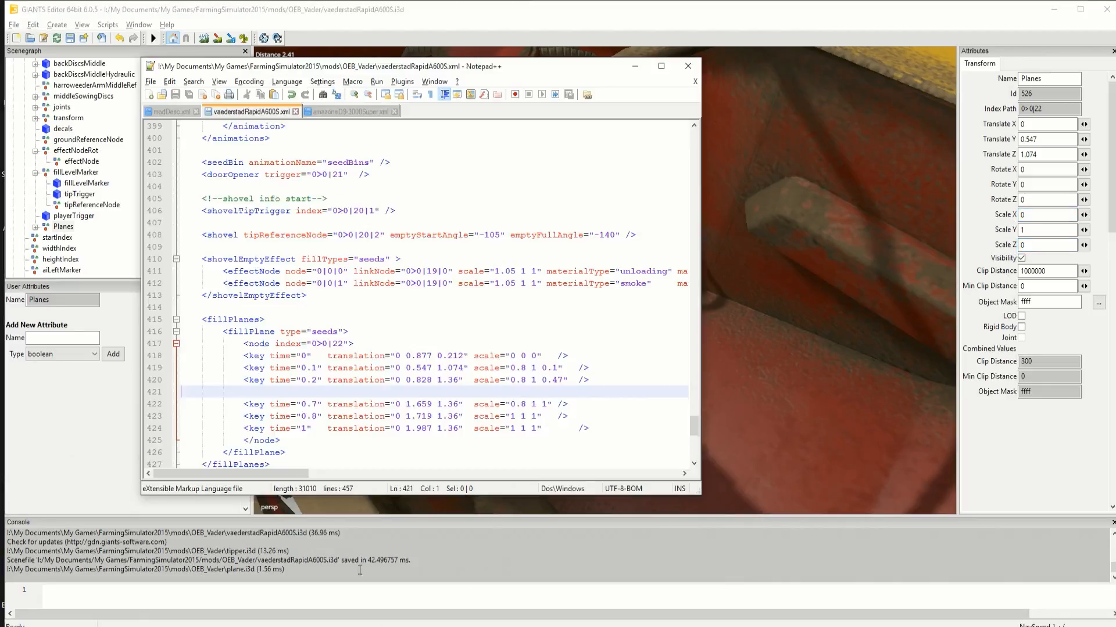
pyautogui.moveTo(395, 368); pyautogui.dragTo(467, 370)
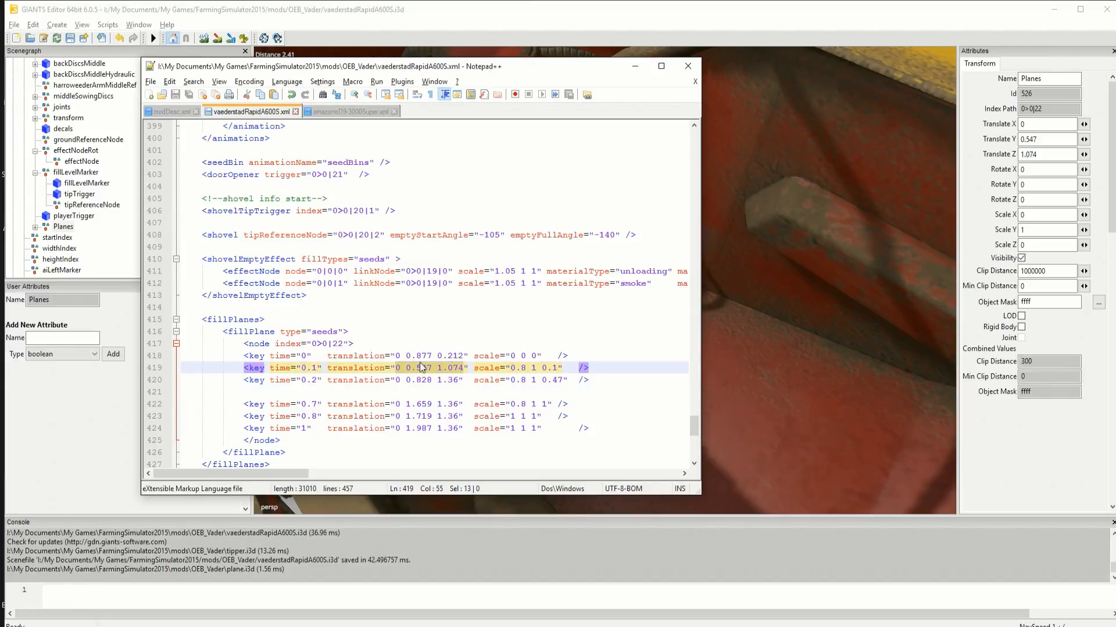
pyautogui.moveTo(395, 356); pyautogui.dragTo(465, 357)
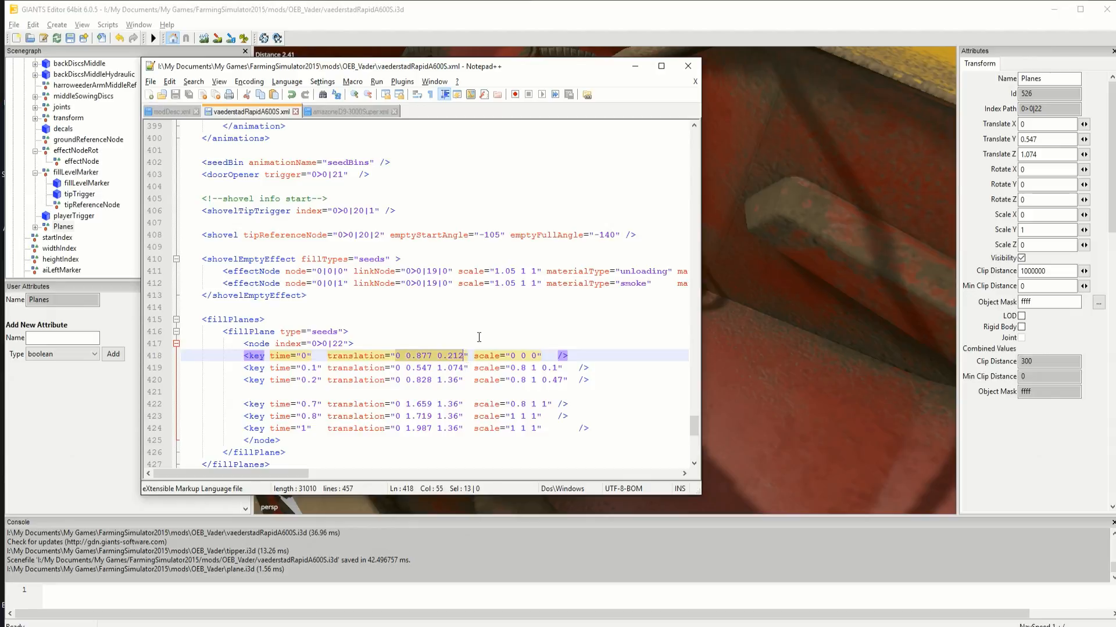
pyautogui.hotkey('ctrl', 'v')
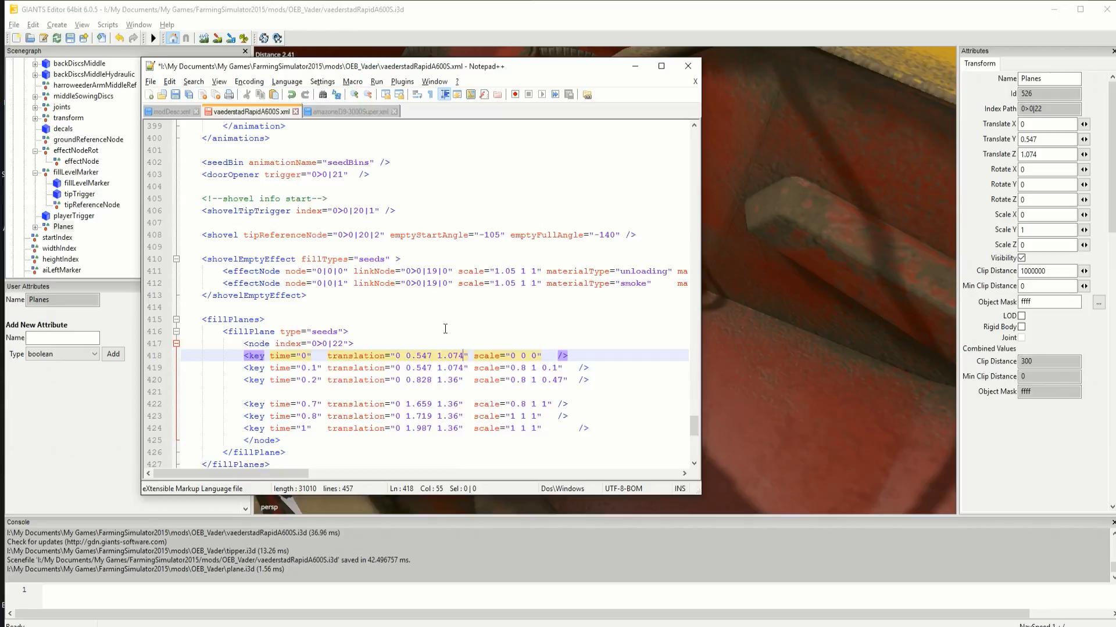
# Reduce the spacing before the closing bracket of every fill plane key to a single space and save the XML
pyautogui.click(573, 428)
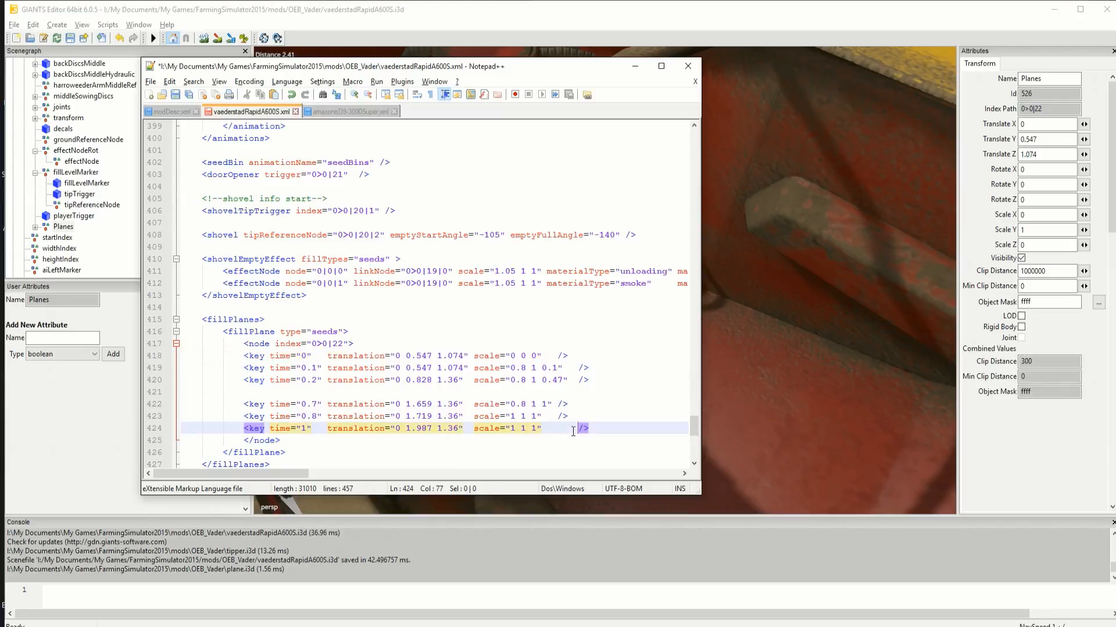
pyautogui.press('BackSpace')
pyautogui.press('BackSpace')
pyautogui.press('Up')
pyautogui.press('Right')
pyautogui.press('Right')
pyautogui.press('BackSpace')
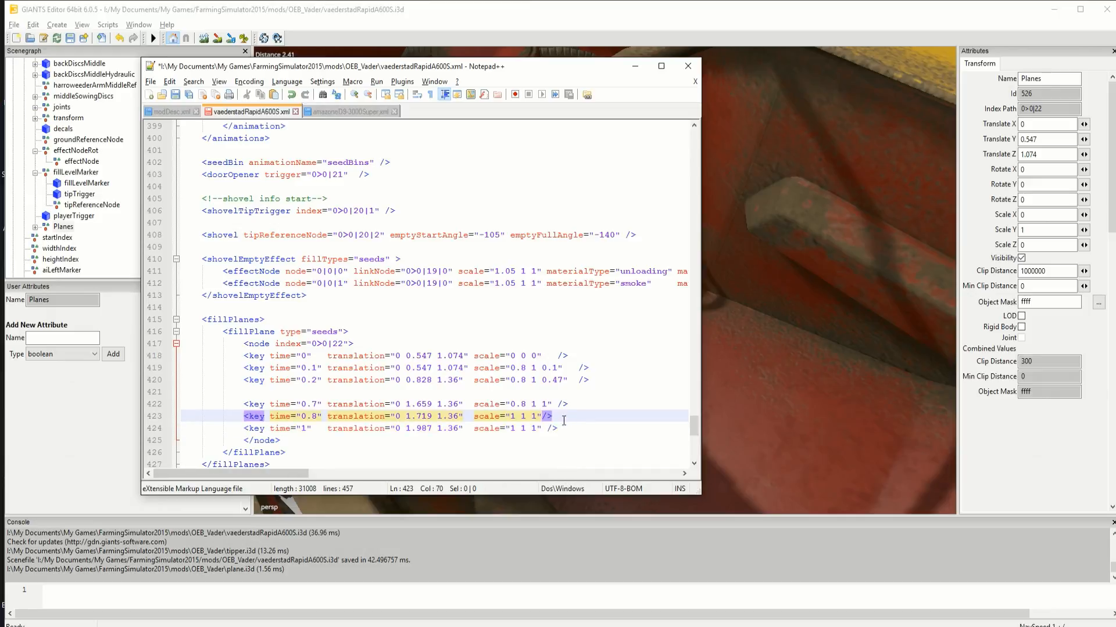
pyautogui.press('Up')
pyautogui.press('BackSpace')
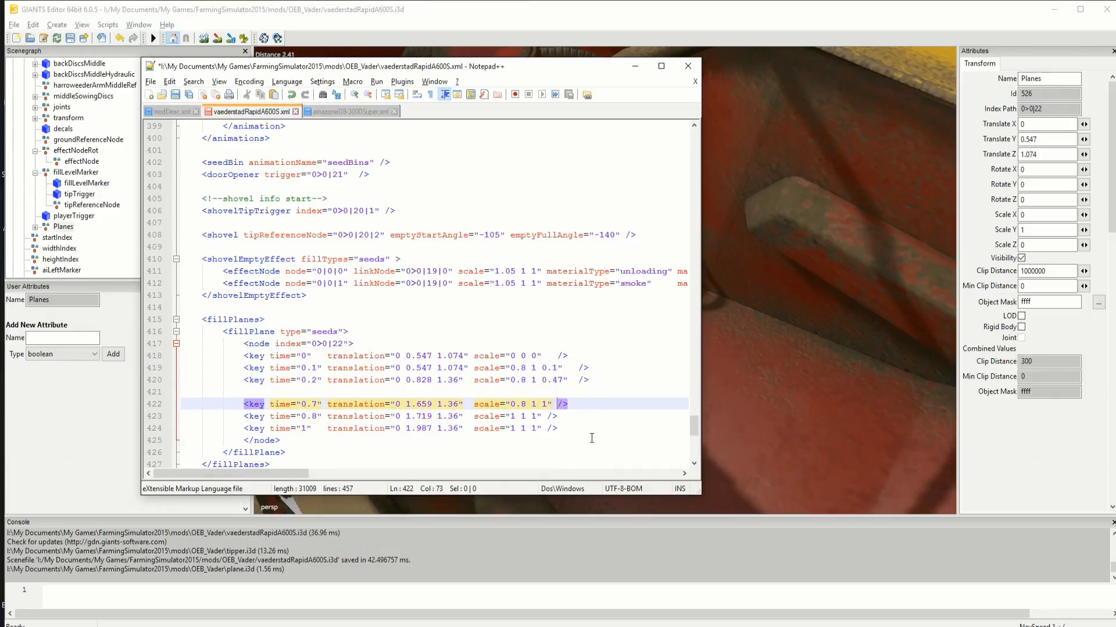
pyautogui.click(581, 381)
pyautogui.press('BackSpace')
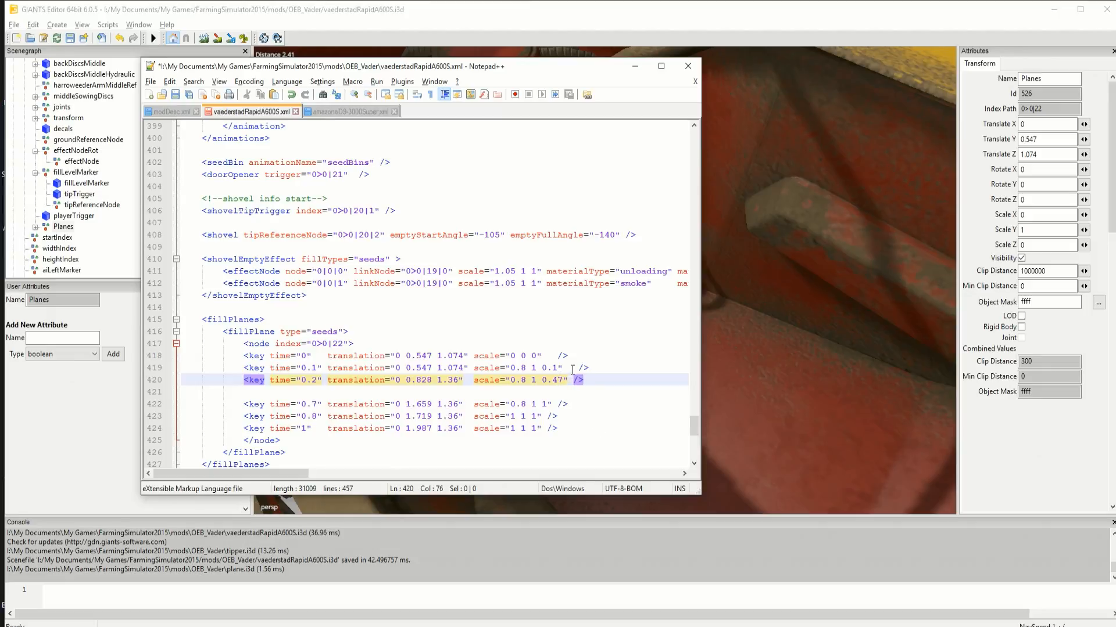
pyautogui.press('Up')
pyautogui.press('BackSpace')
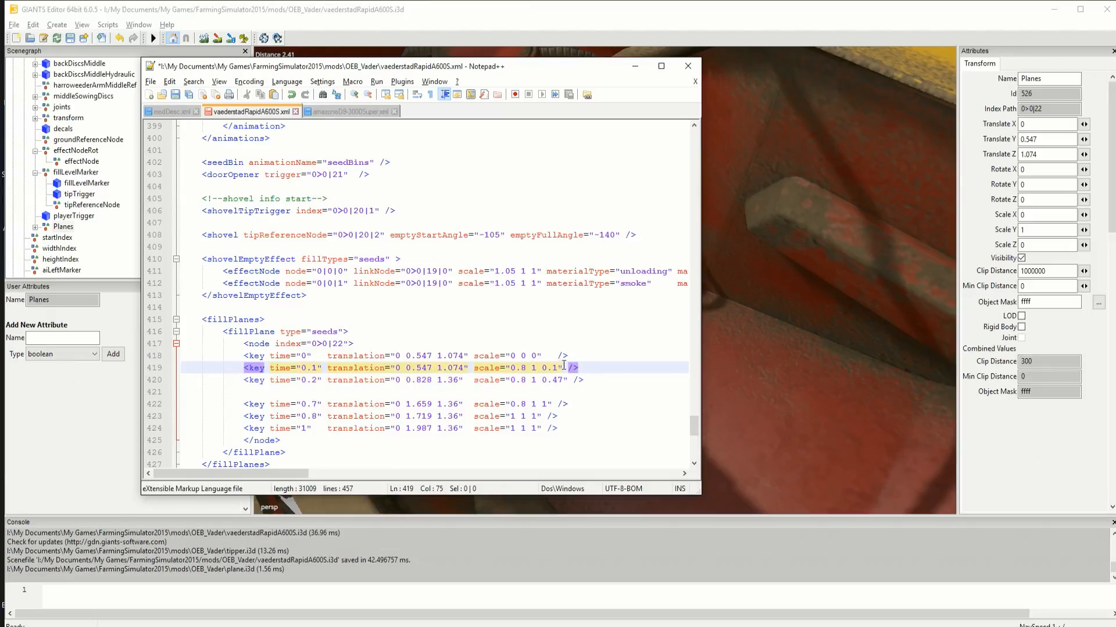
pyautogui.press('Up')
pyautogui.press('BackSpace')
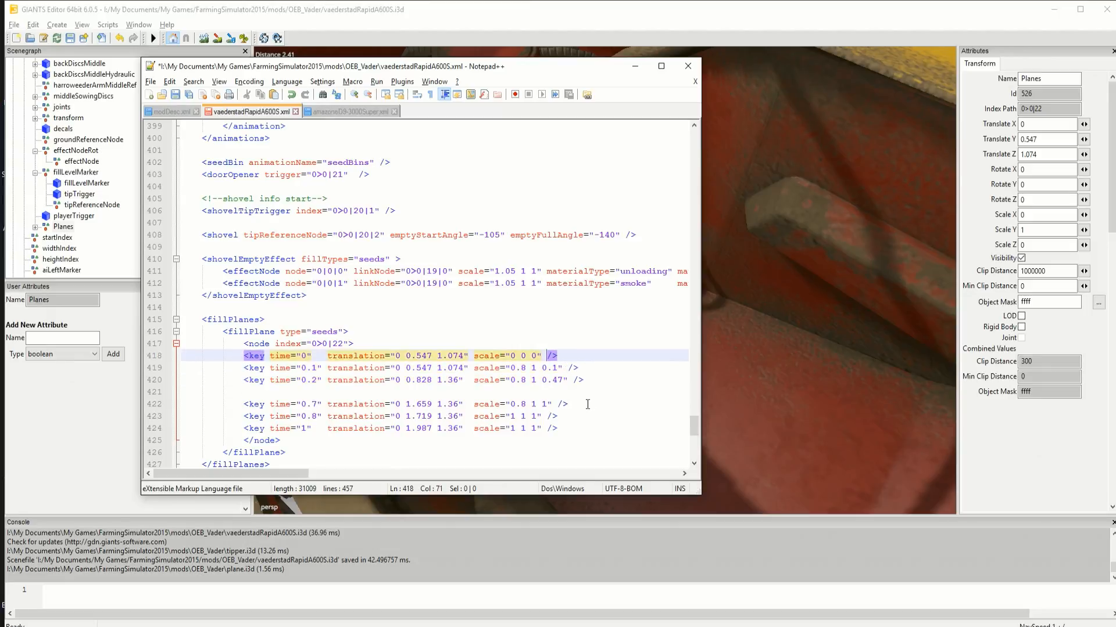
pyautogui.scroll(-1, 447, 332)
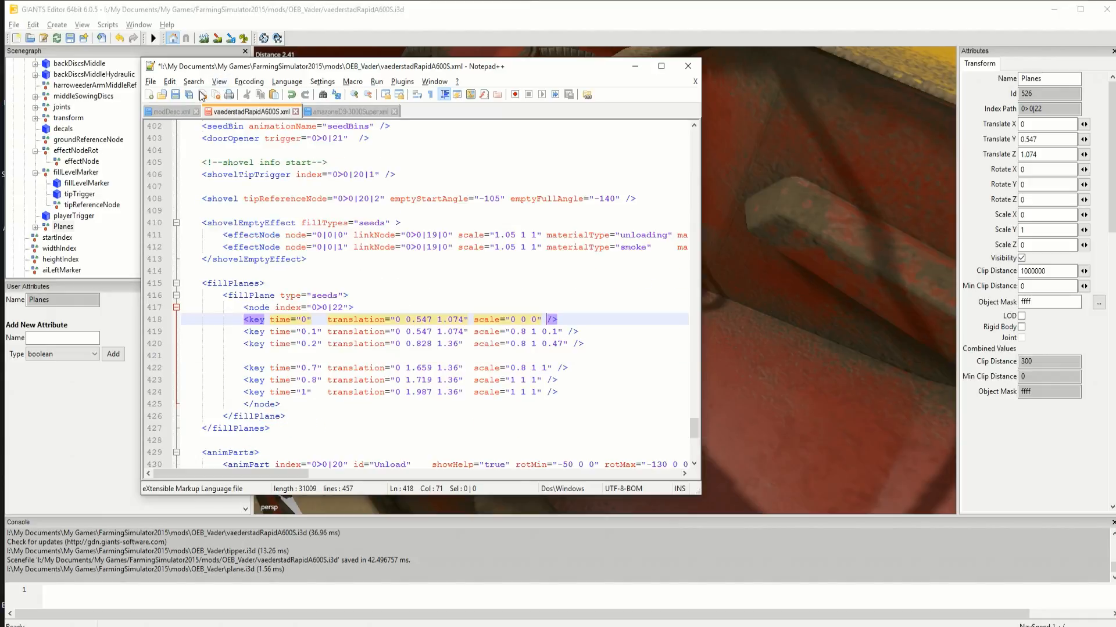
pyautogui.hotkey('ctrl', 's')
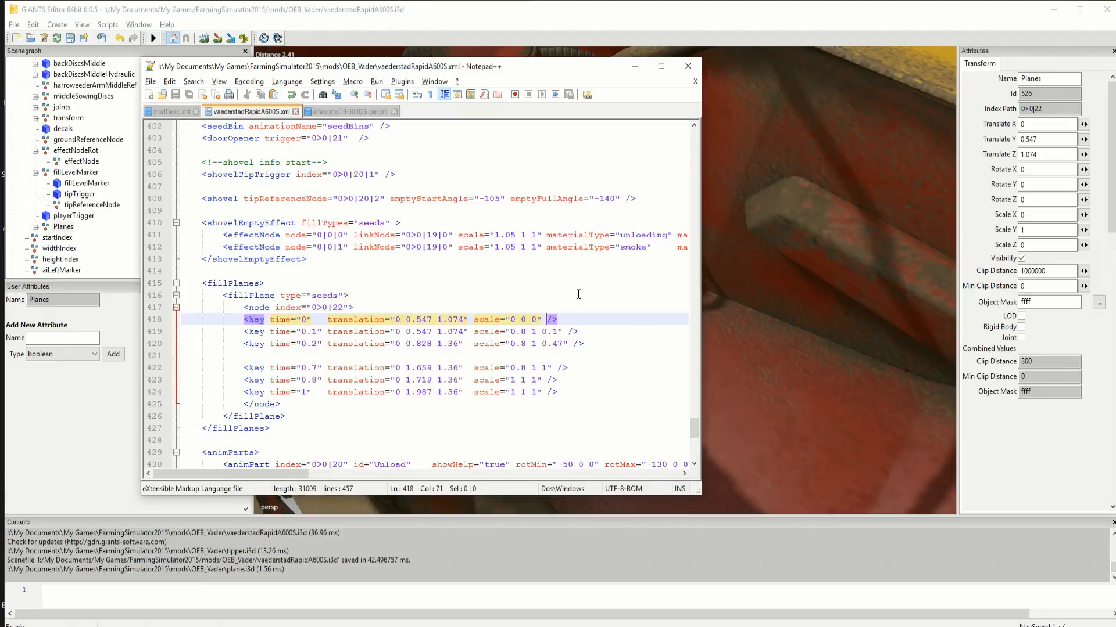
# Review the fill plane keys and the seedBins animation's rotation and scale values in the vehicle XML
pyautogui.scroll(-3, 578, 294)
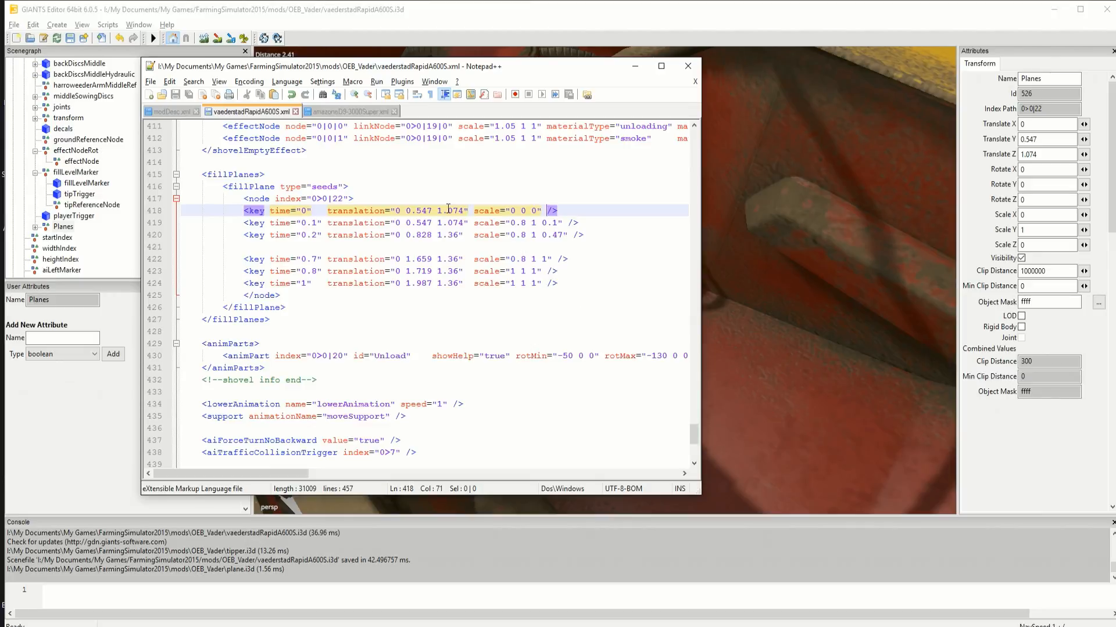
pyautogui.click(625, 19)
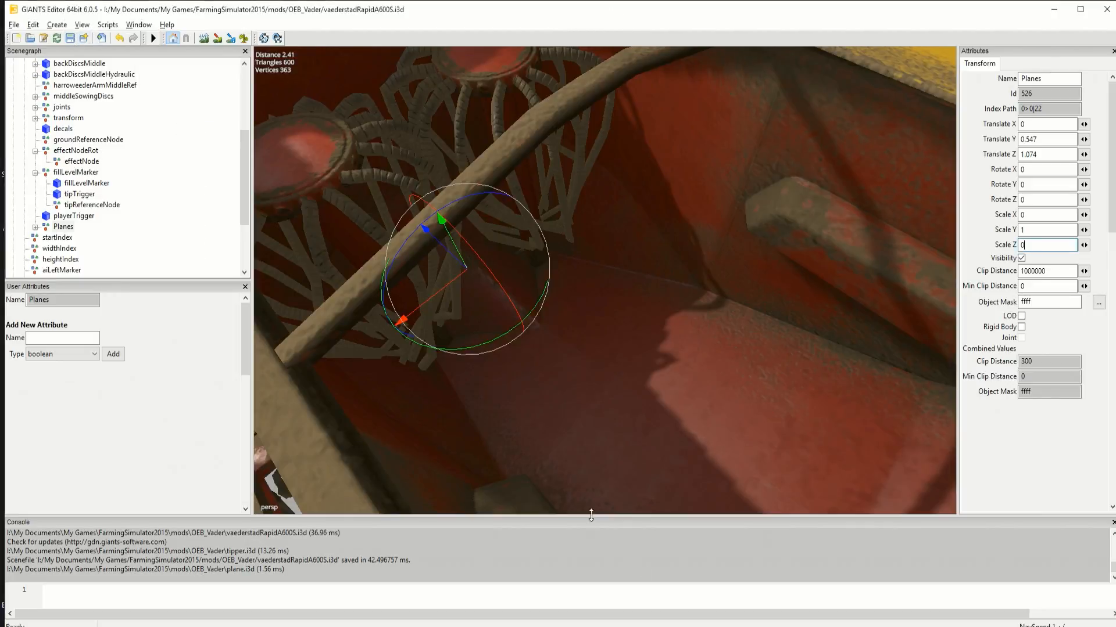
pyautogui.hotkey('alt', 'Tab')
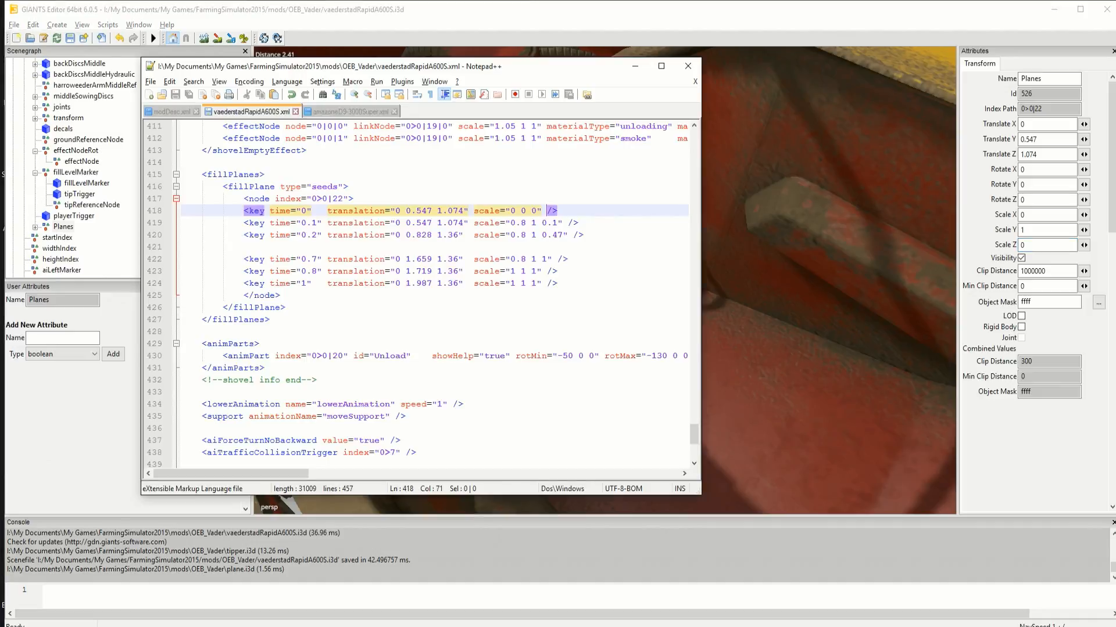
pyautogui.scroll(-5, 553, 385)
pyautogui.scroll(8, 555, 382)
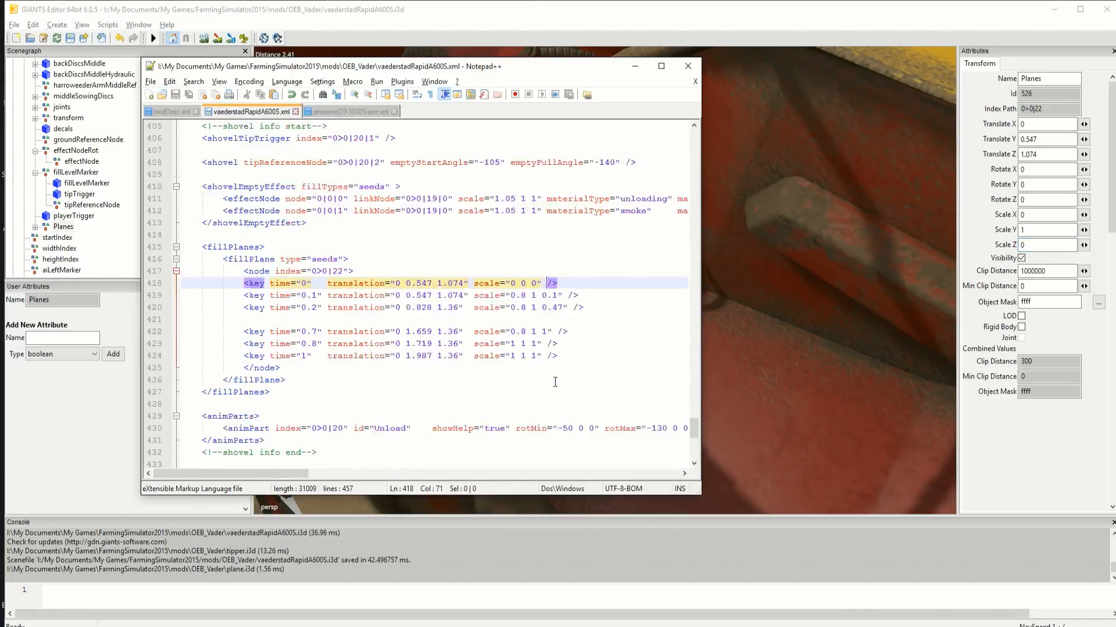
pyautogui.scroll(6, 555, 381)
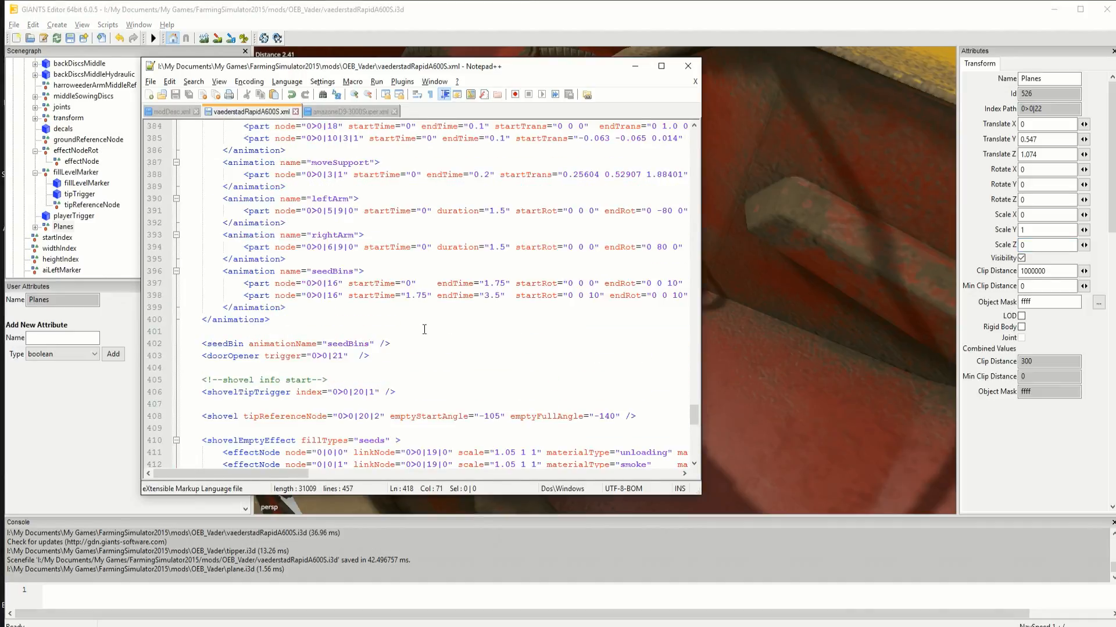
pyautogui.moveTo(299, 473); pyautogui.dragTo(375, 472)
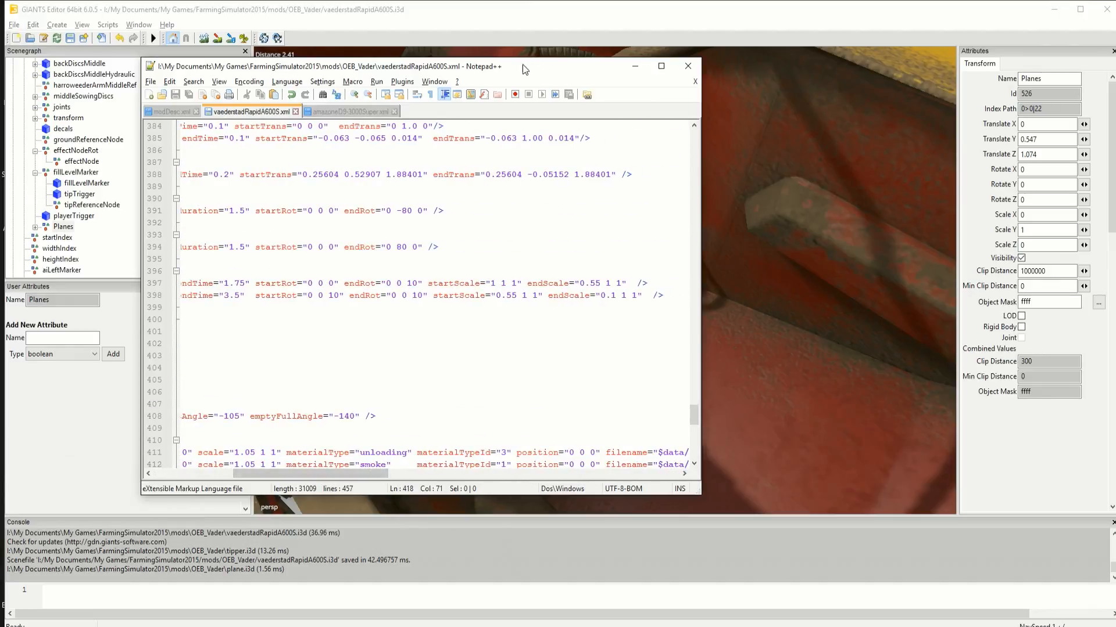
# In GIANTS Editor, set the transform group's Rotate Z to 0 and Scale X to 1, and save the scene
pyautogui.moveTo(522, 65); pyautogui.dragTo(0, 109)
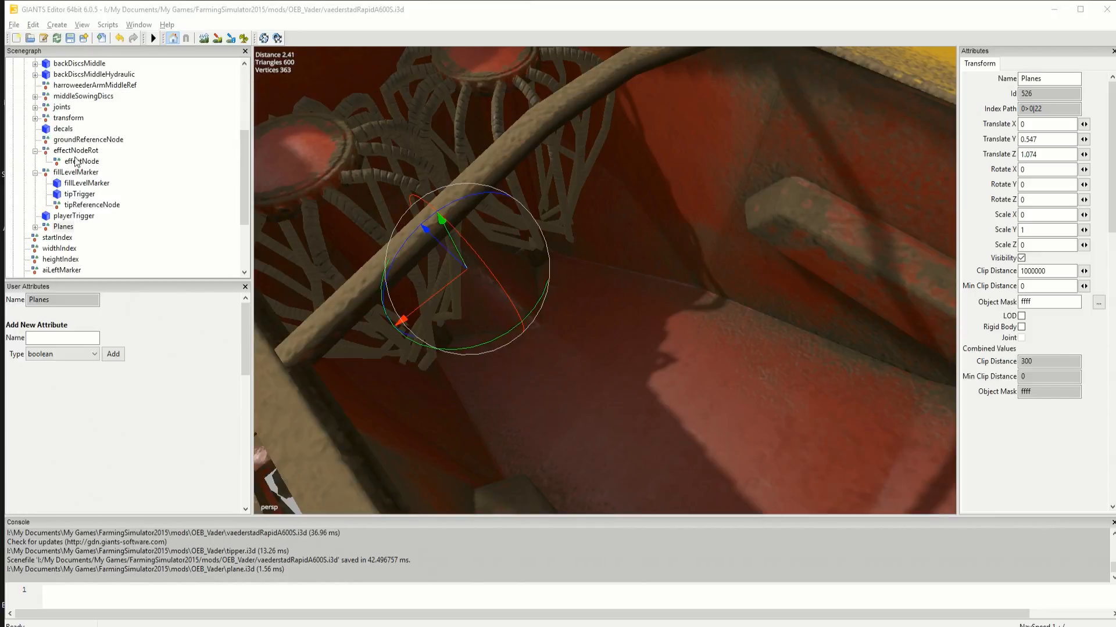
pyautogui.click(68, 118)
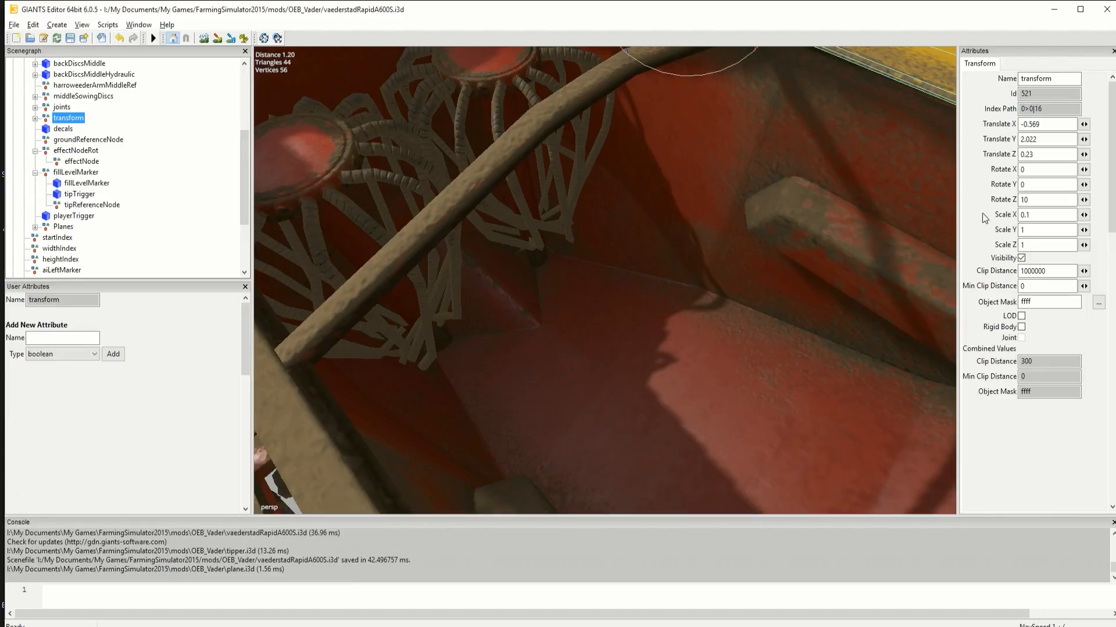
pyautogui.doubleClick(1034, 199)
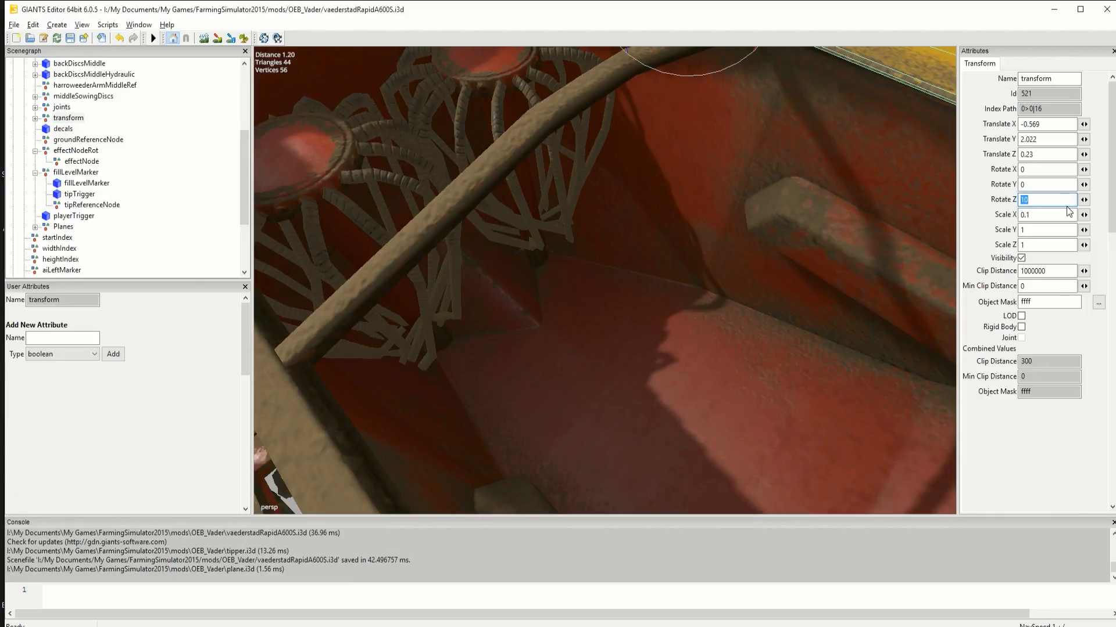
pyautogui.write('0')
pyautogui.press('Tab')
pyautogui.write('1')
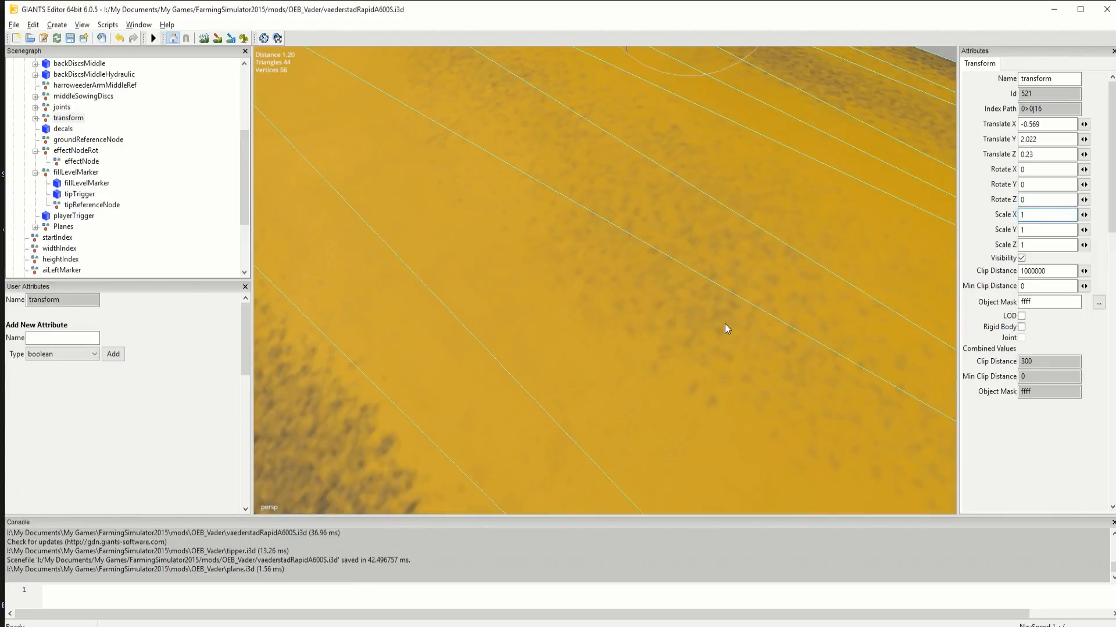
pyautogui.keyDown('alt'); pyautogui.moveTo(699, 258); pyautogui.dragTo(693, 428, button='right'); pyautogui.keyUp('alt')
pyautogui.keyDown('alt'); pyautogui.moveTo(694, 428); pyautogui.dragTo(741, 256, button='middle'); pyautogui.keyUp('alt')
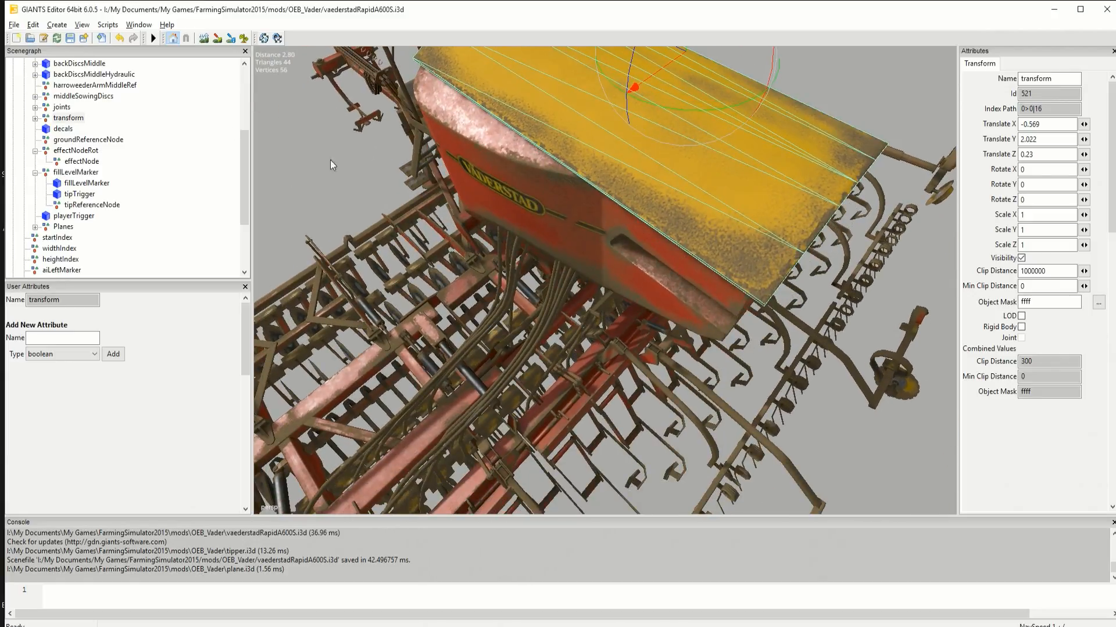
pyautogui.click(70, 38)
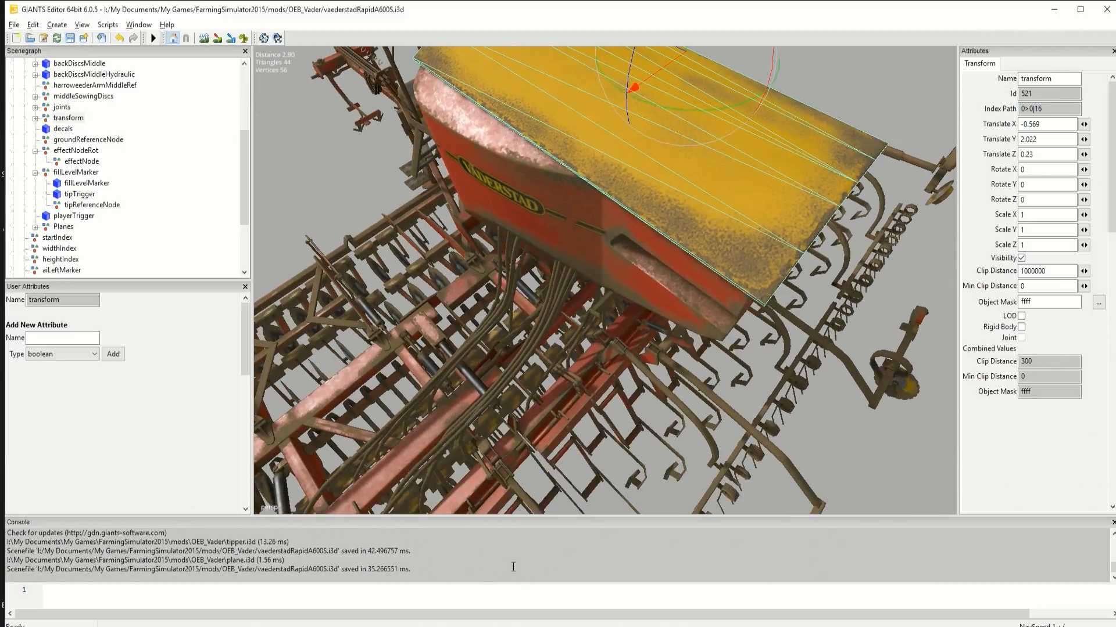
# Switch to Farming Simulator 15 and start the Westbridge Hills career
pyautogui.click(401, 626)
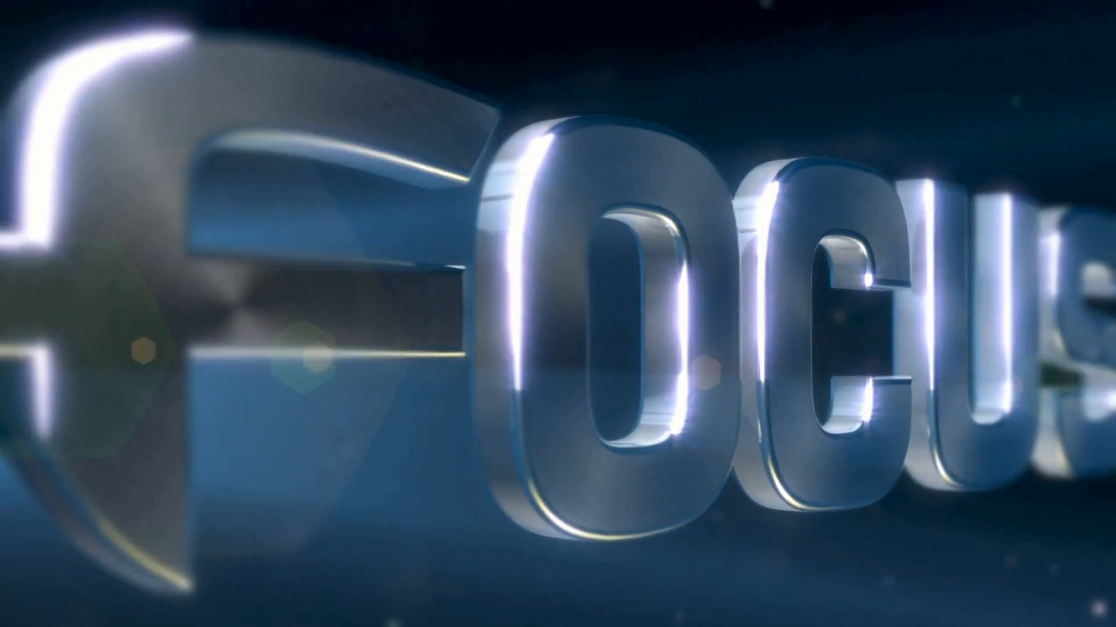
pyautogui.click(434, 281)
pyautogui.click(434, 282)
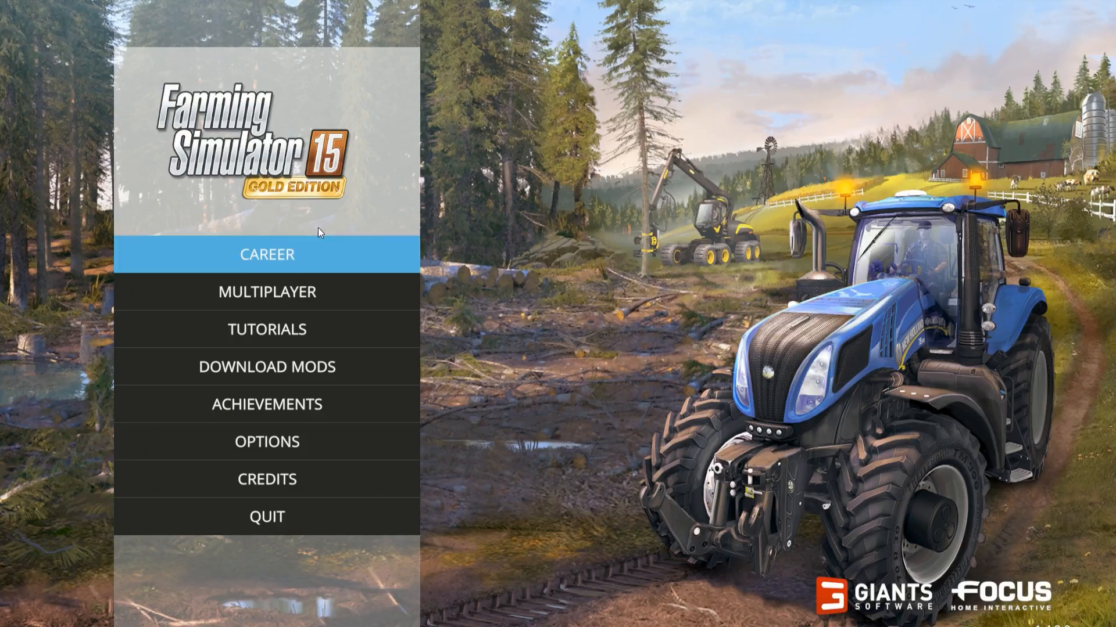
pyautogui.click(298, 252)
pyautogui.click(365, 321)
pyautogui.click(364, 321)
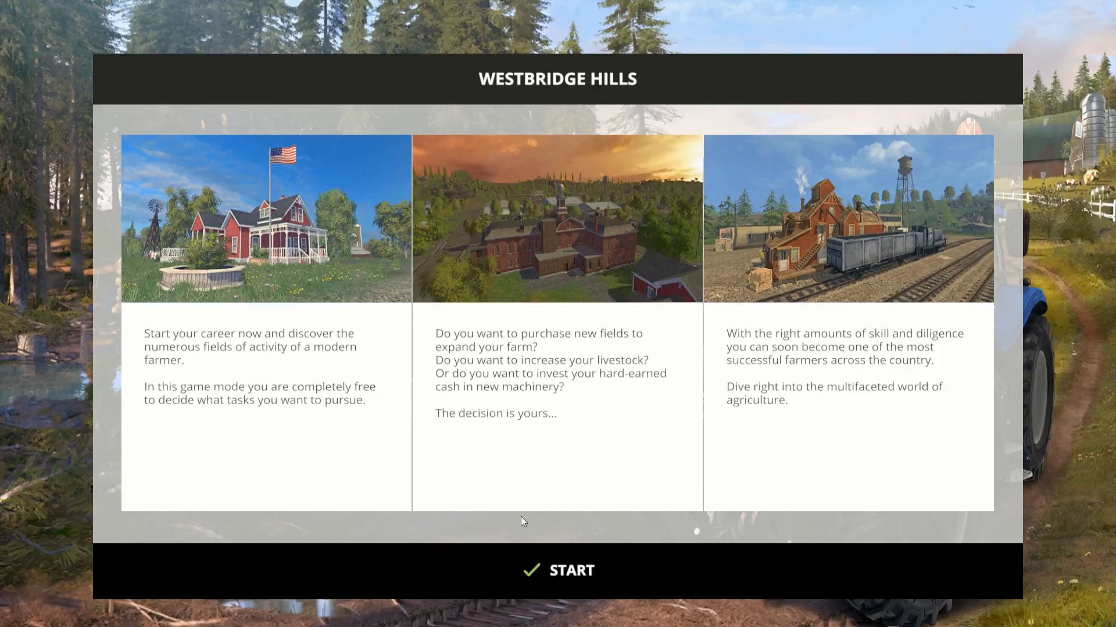
pyautogui.click(526, 568)
# Leave the tractor, get up to the Väderstad seeder's hopper and operate its lid to check the opening animation
pyautogui.scroll(-5, 558, 314)
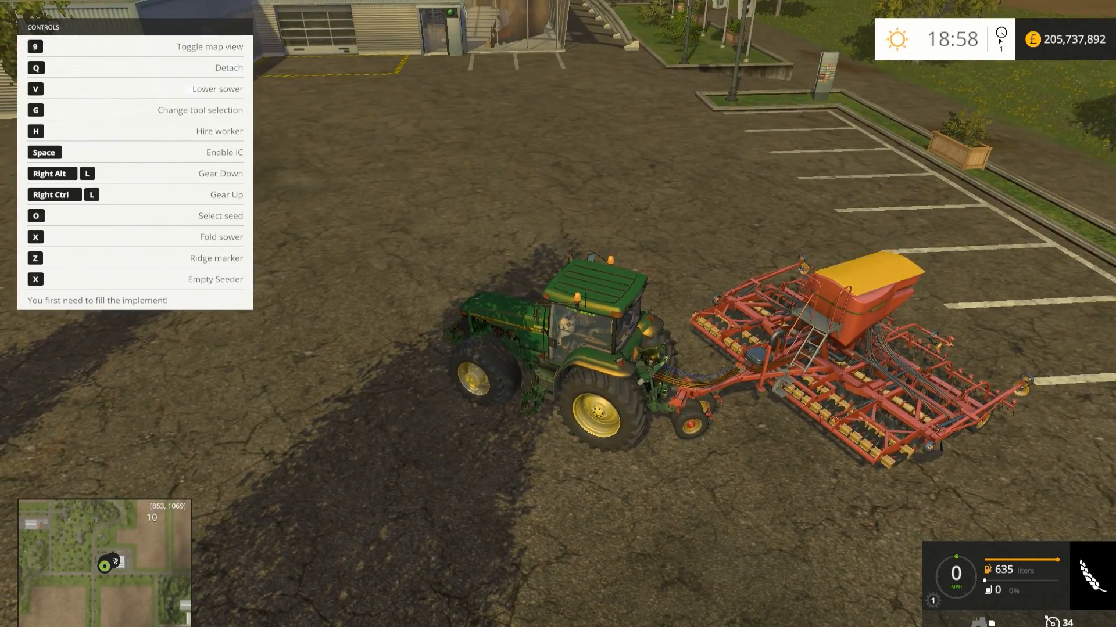
pyautogui.press('w')
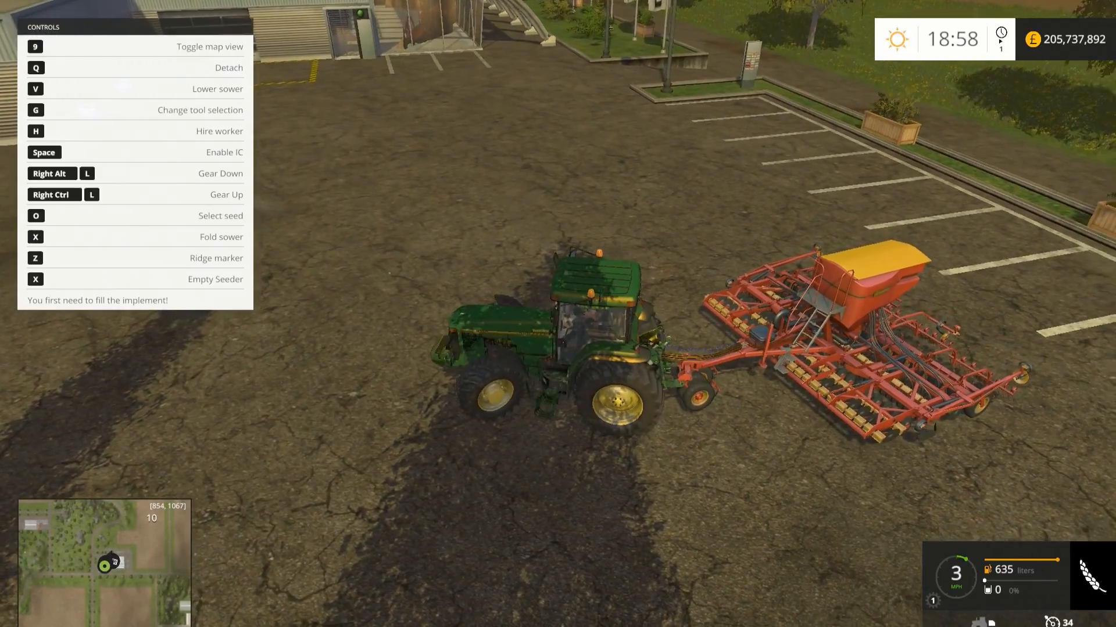
pyautogui.press('e')
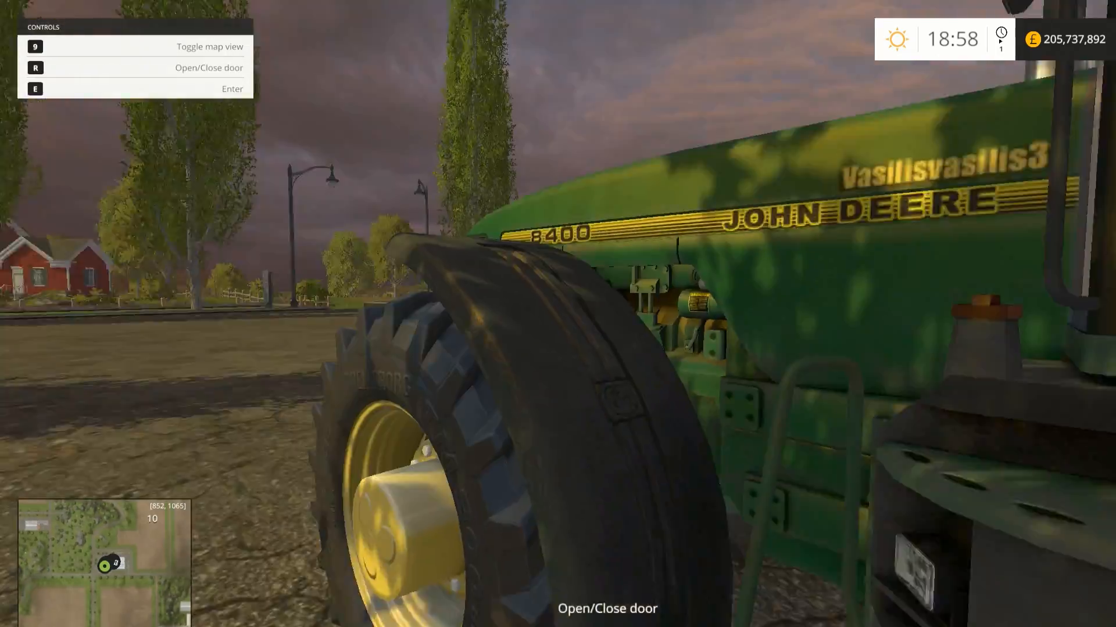
pyautogui.press('w')
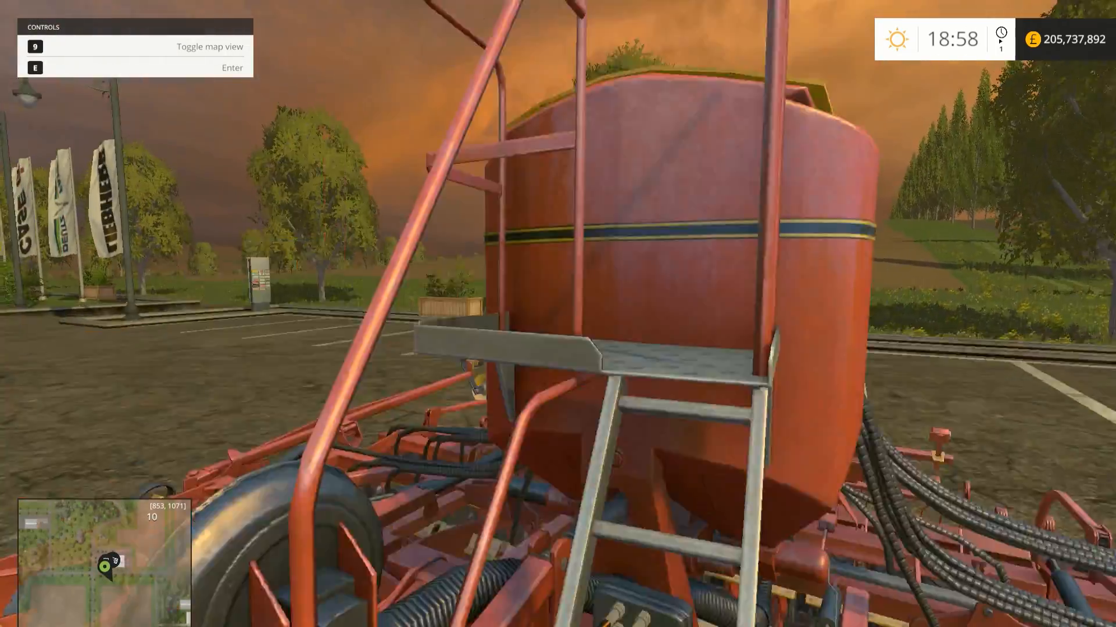
pyautogui.press('space')
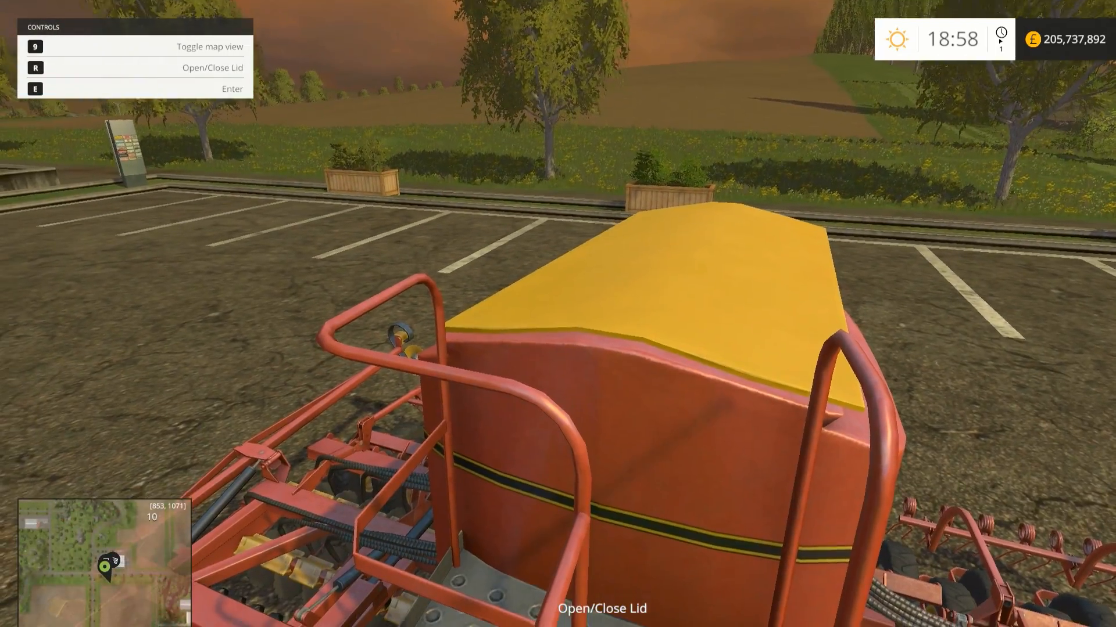
pyautogui.press('r')
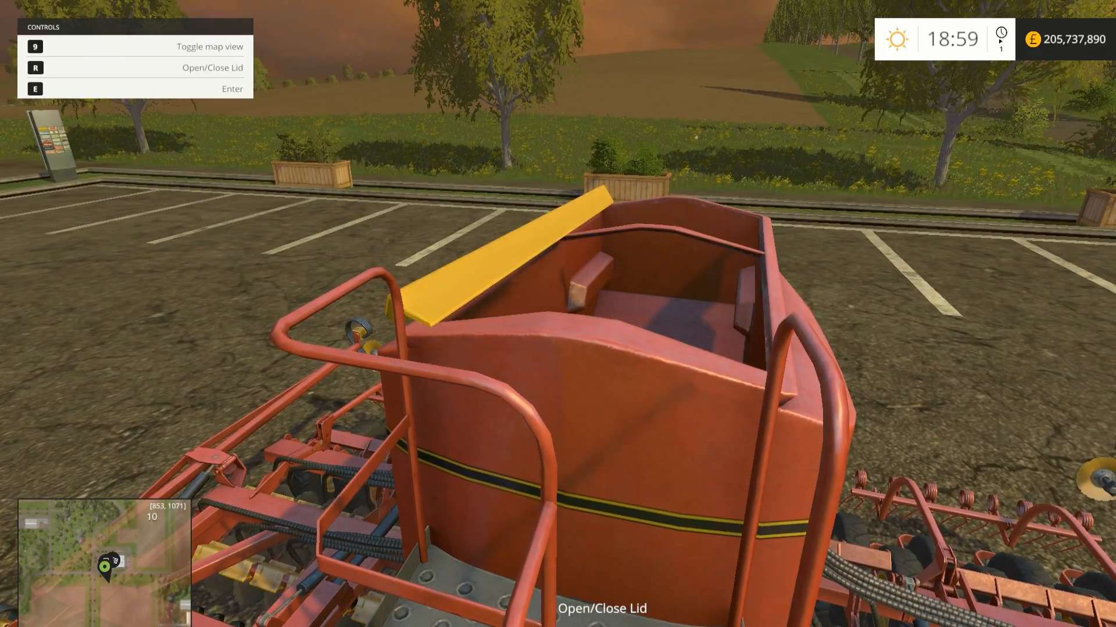
pyautogui.press('r')
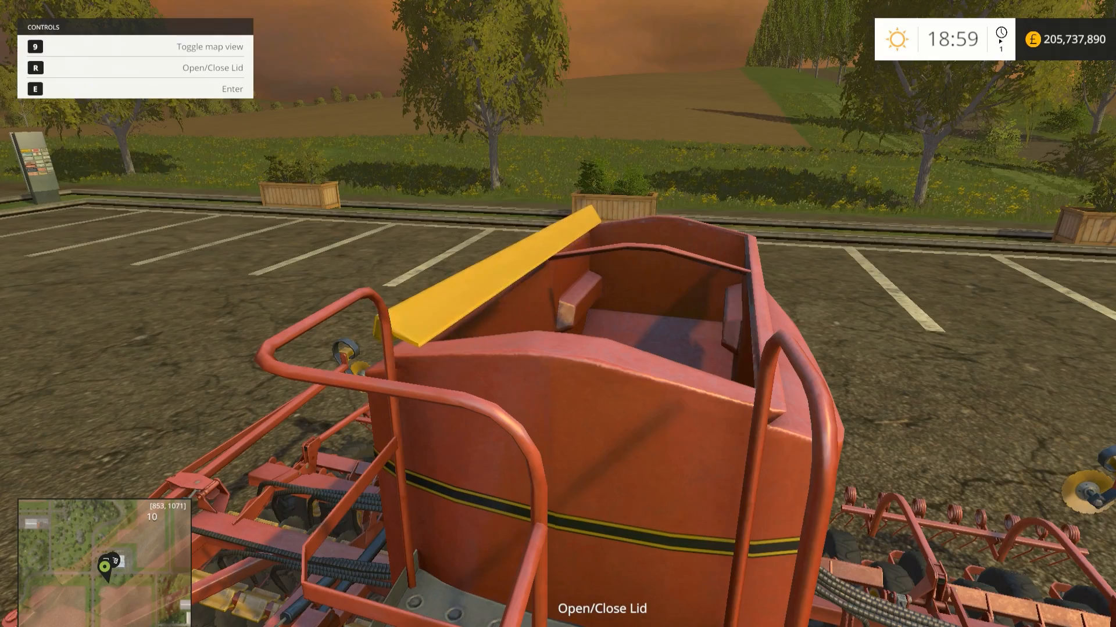
# Get back into the tractor and tow the folded seeder out of the dealer's lot onto the road
pyautogui.press('e')
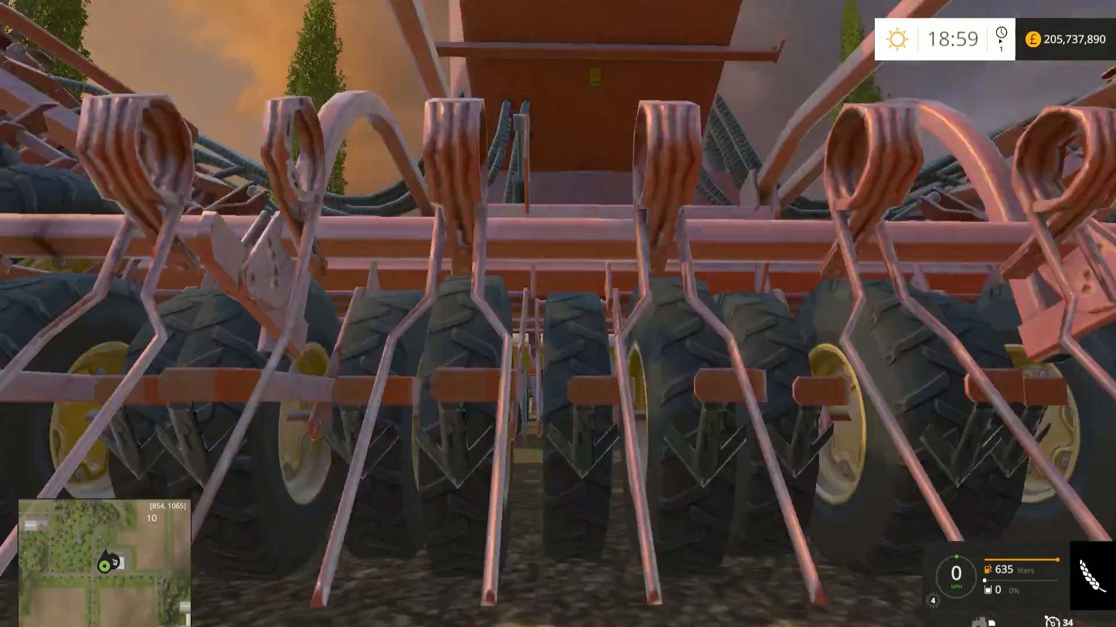
pyautogui.scroll(5, 558, 314)
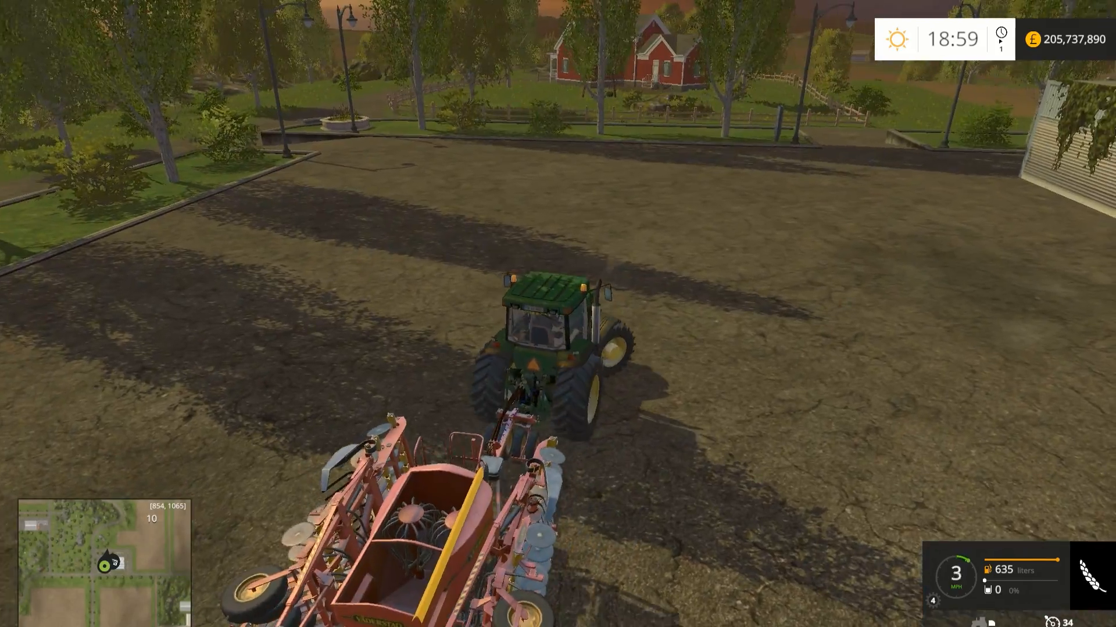
pyautogui.press('w')
pyautogui.press('d')
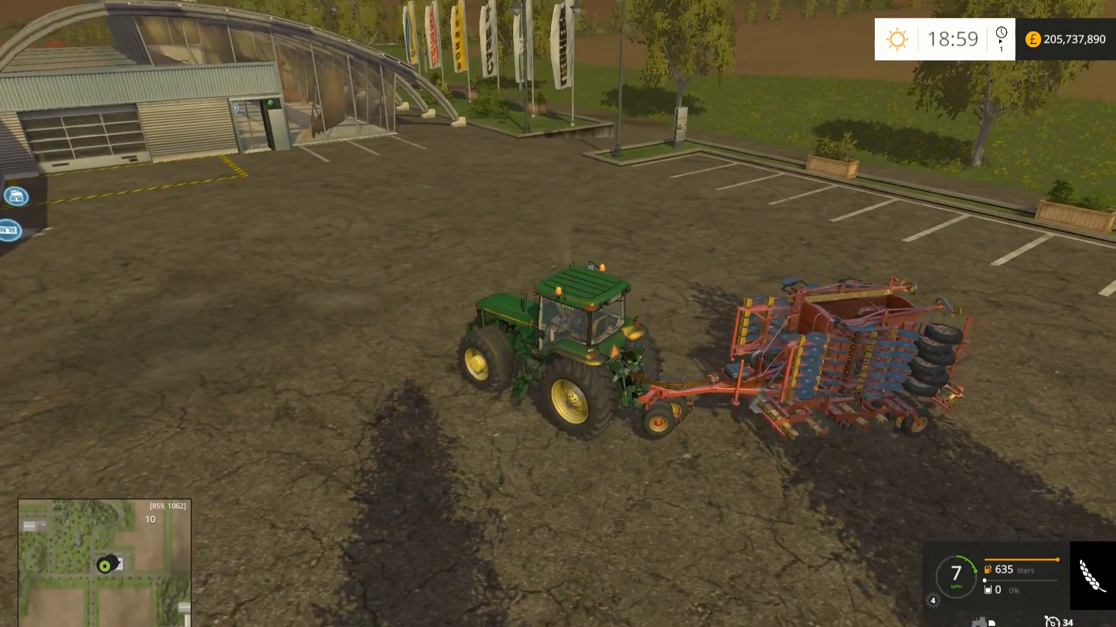
pyautogui.press('w')
pyautogui.press('d')
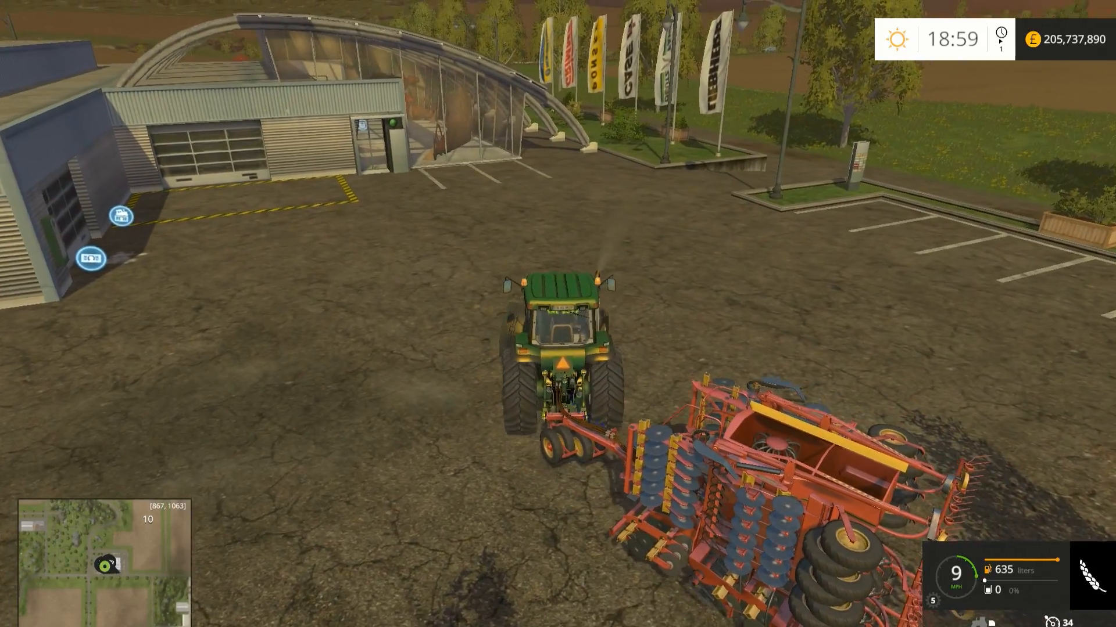
pyautogui.press('w')
pyautogui.press('a')
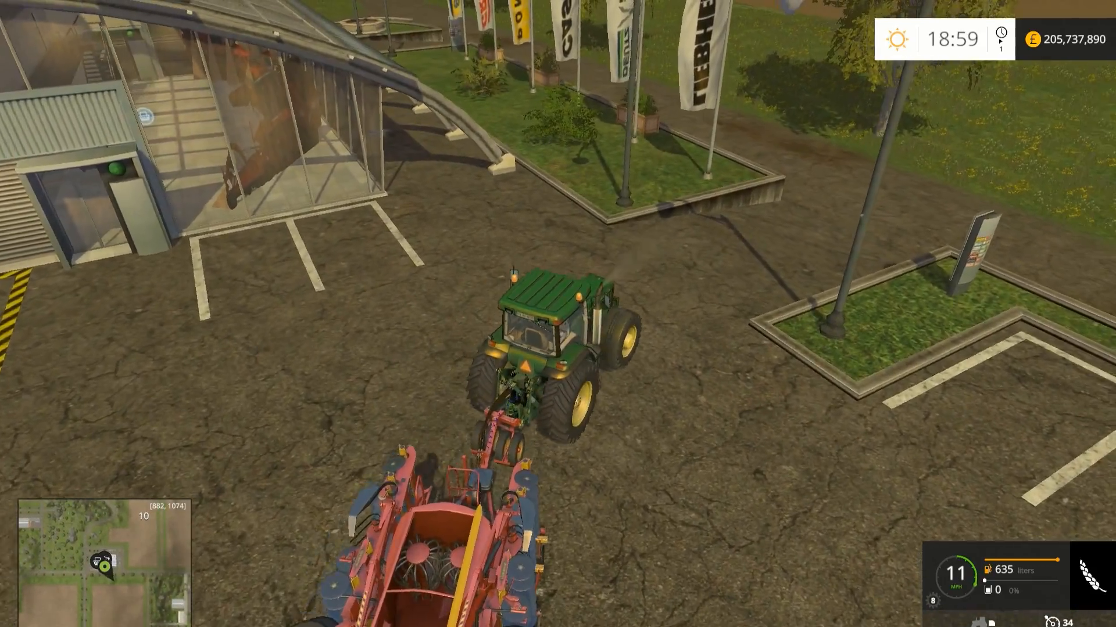
pyautogui.press('w')
pyautogui.press('w')
pyautogui.press('a')
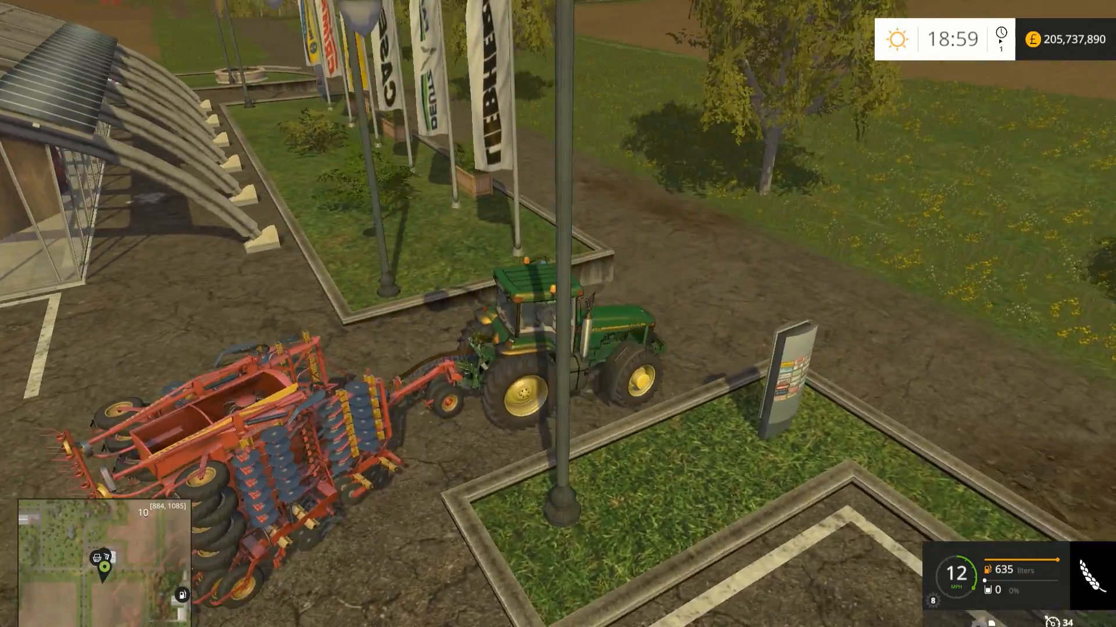
pyautogui.press('w')
pyautogui.press('a')
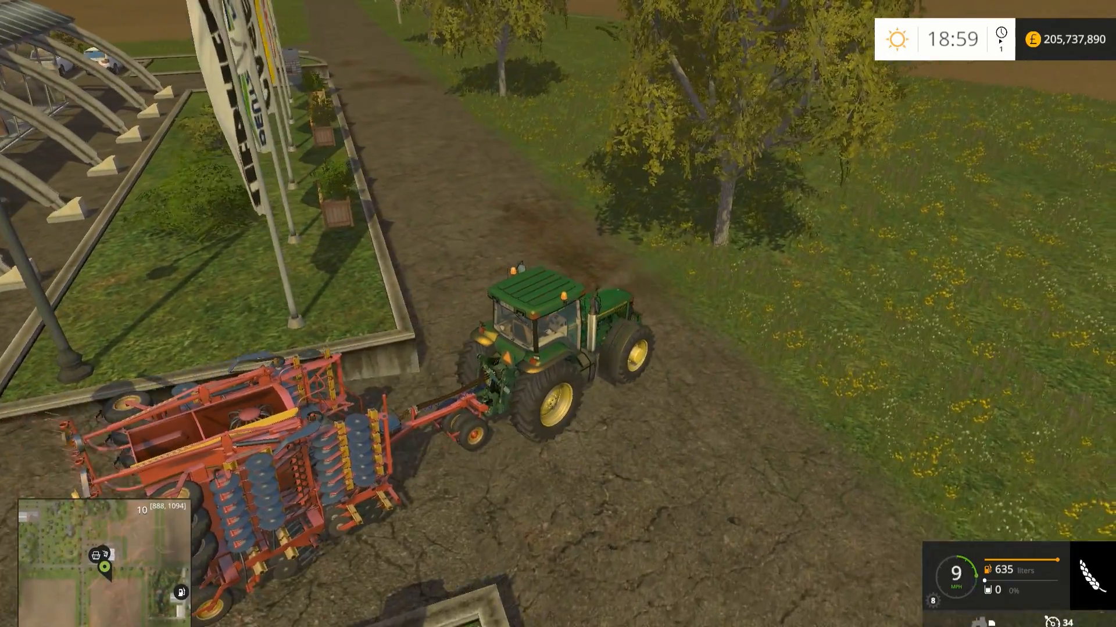
pyautogui.press('w')
pyautogui.press('a')
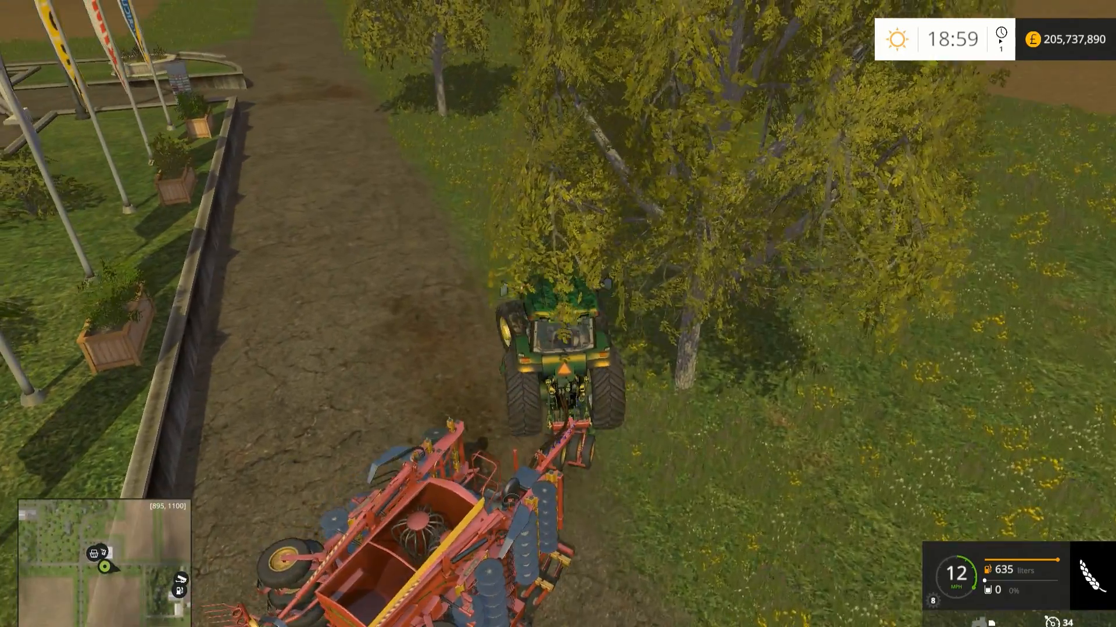
# Tow the folded seeder along the road past the tilled fields towards the farm
pyautogui.press('w')
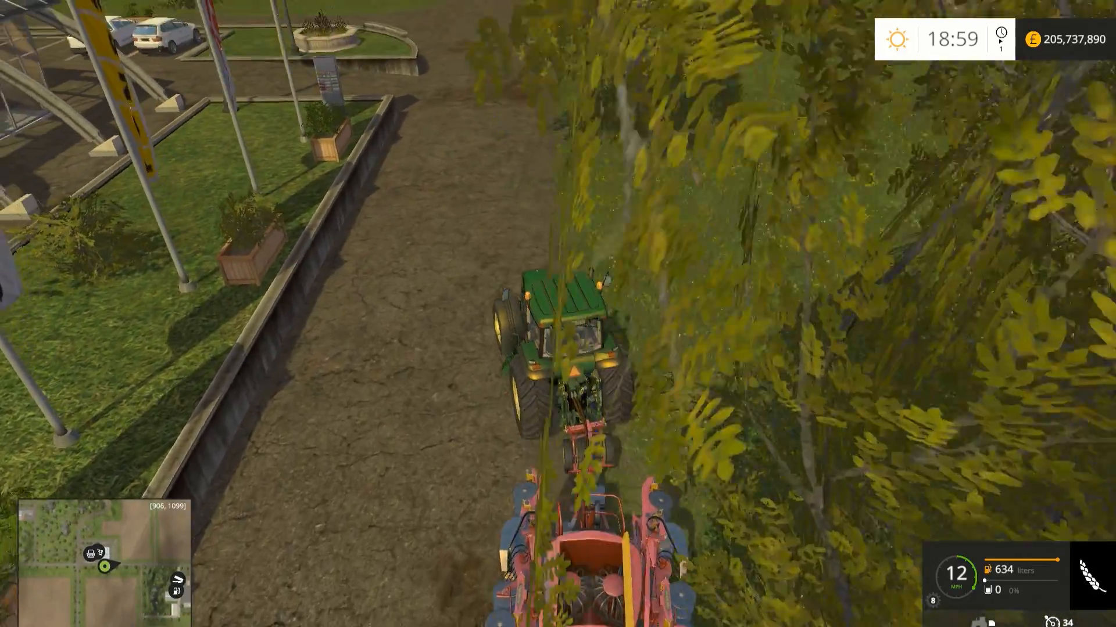
pyautogui.press('w')
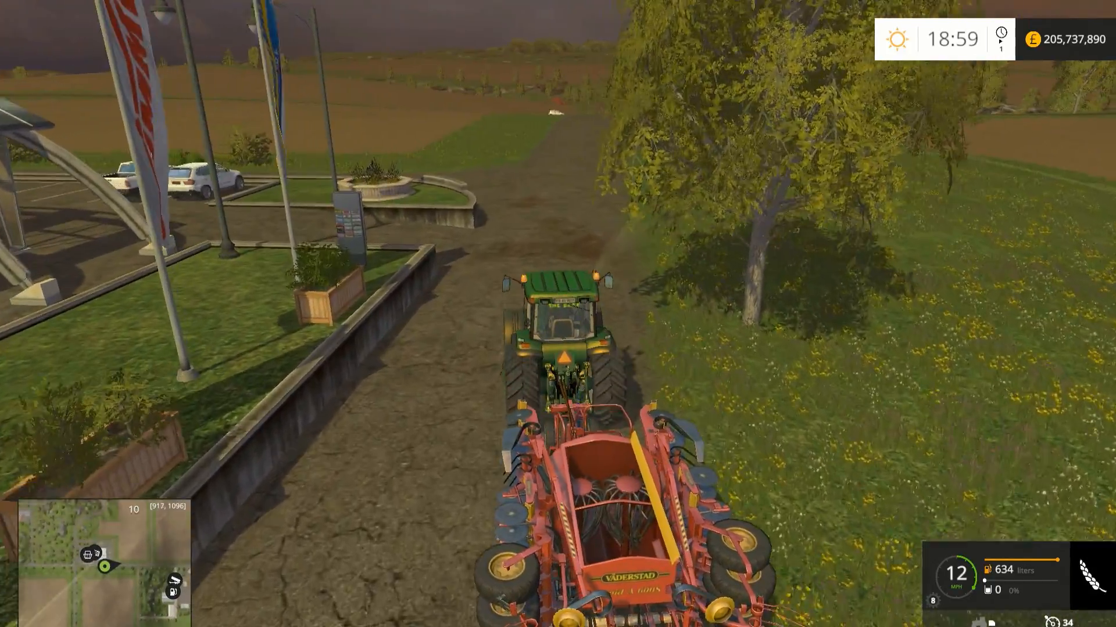
pyautogui.press('w')
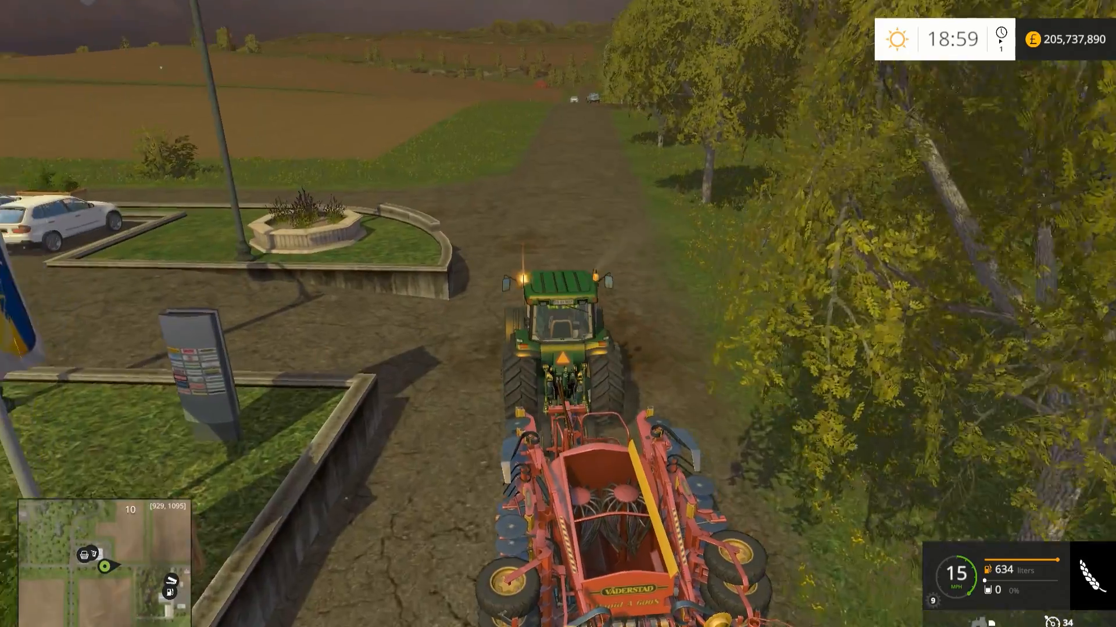
pyautogui.press('w')
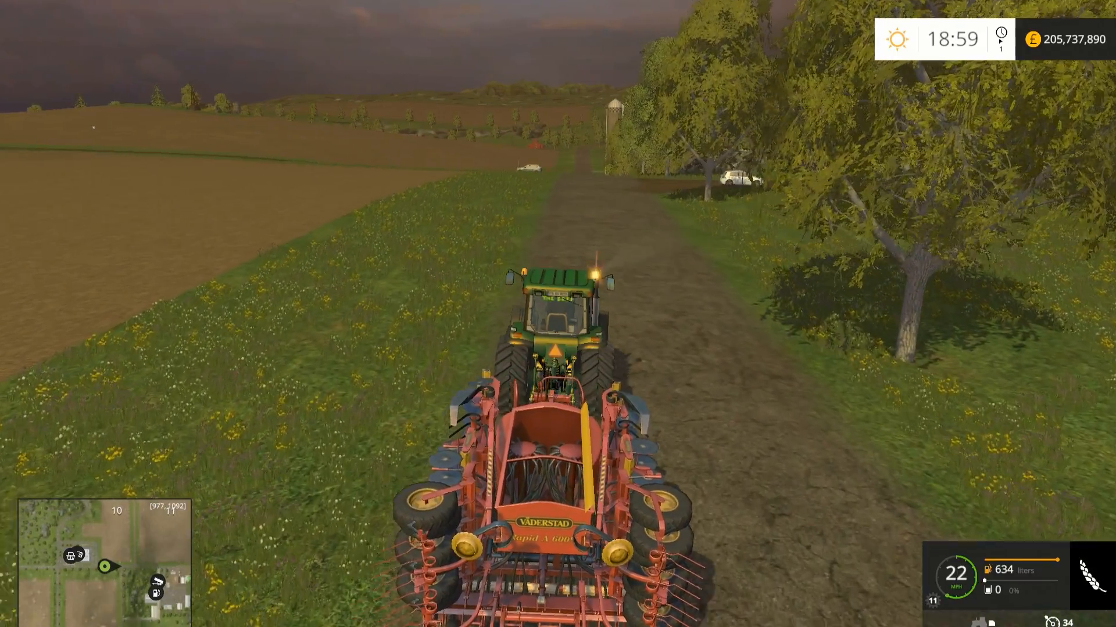
pyautogui.press('w')
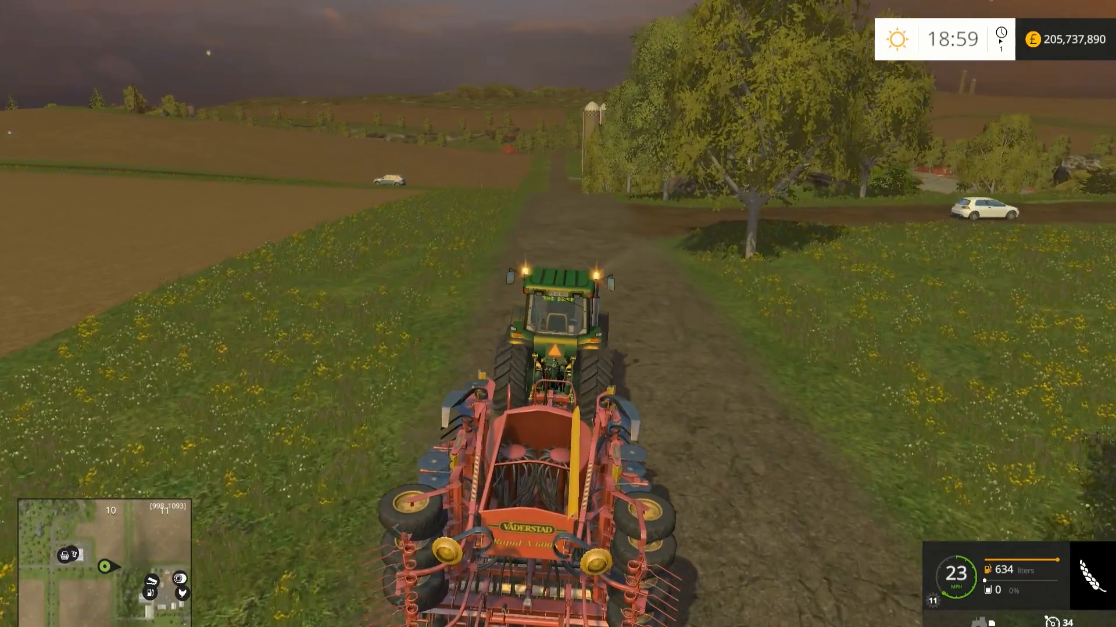
pyautogui.press('w')
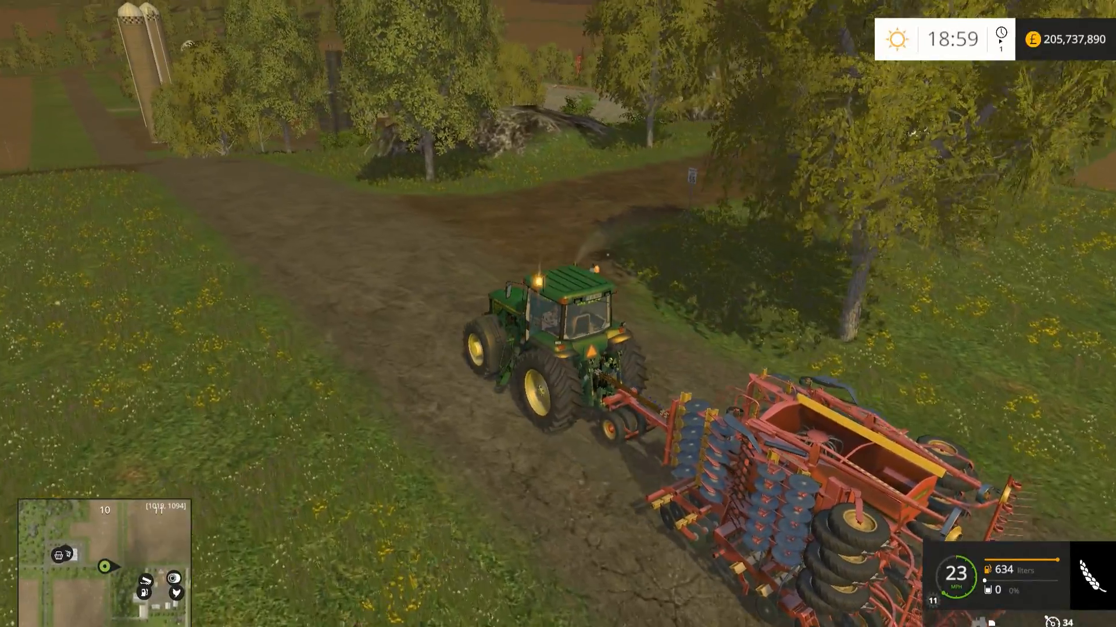
pyautogui.press('w')
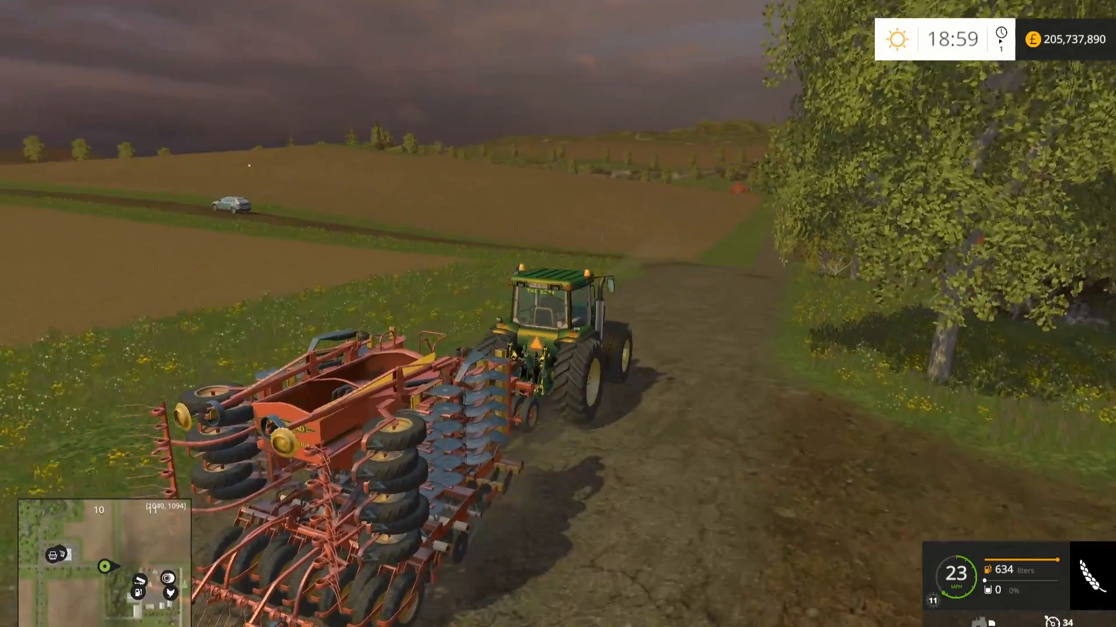
pyautogui.press('w')
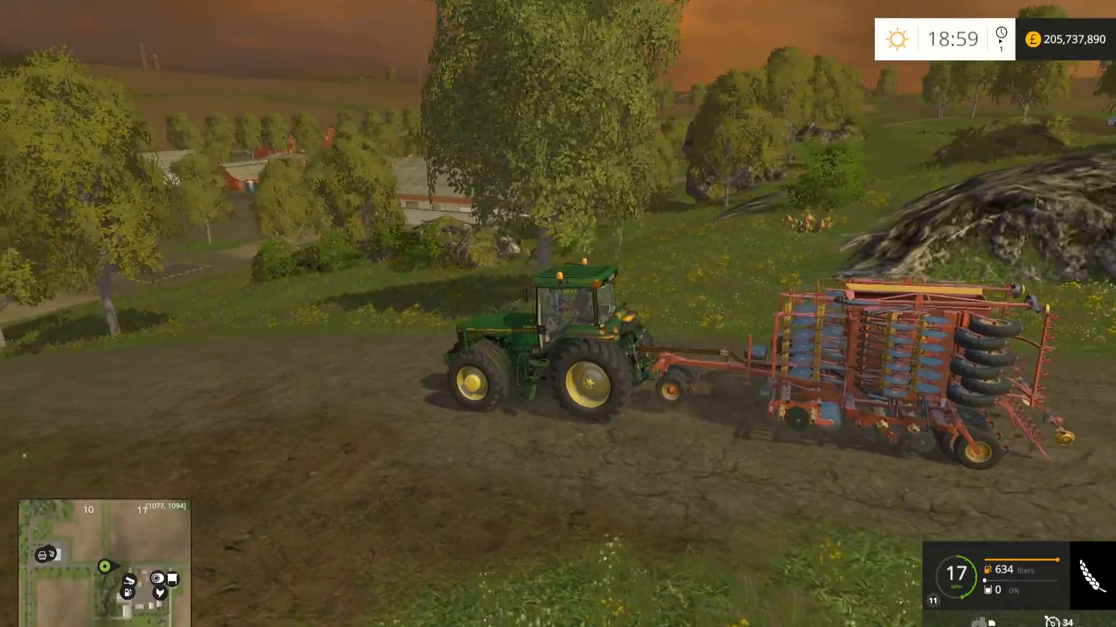
pyautogui.press('w')
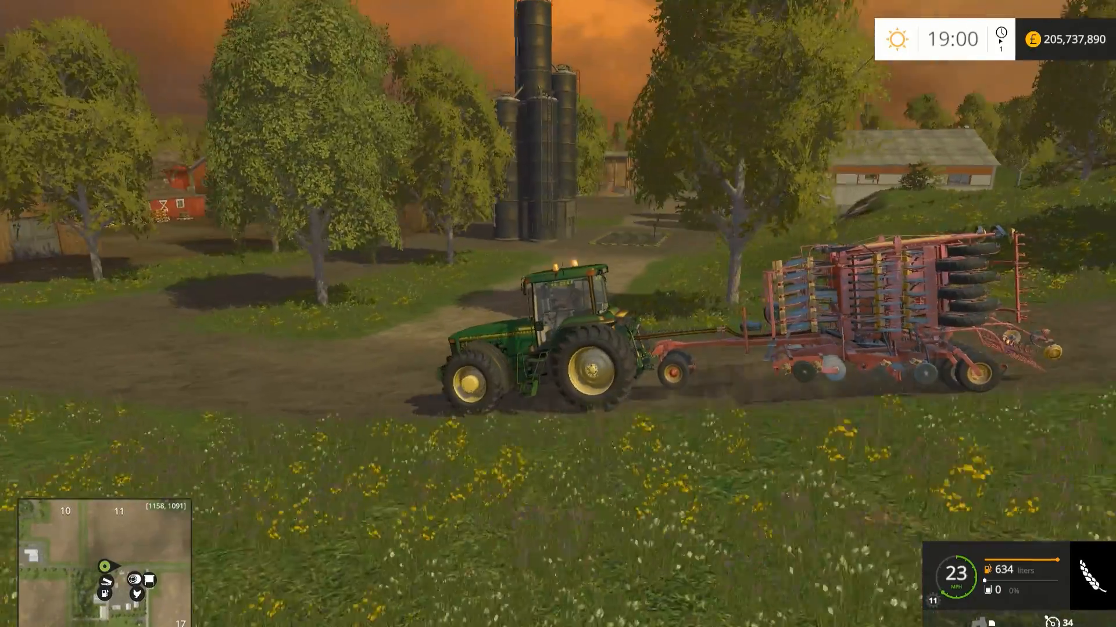
# Turn off the road into the farmyard and drive past the seed pallets beside the red barn
pyautogui.press('d')
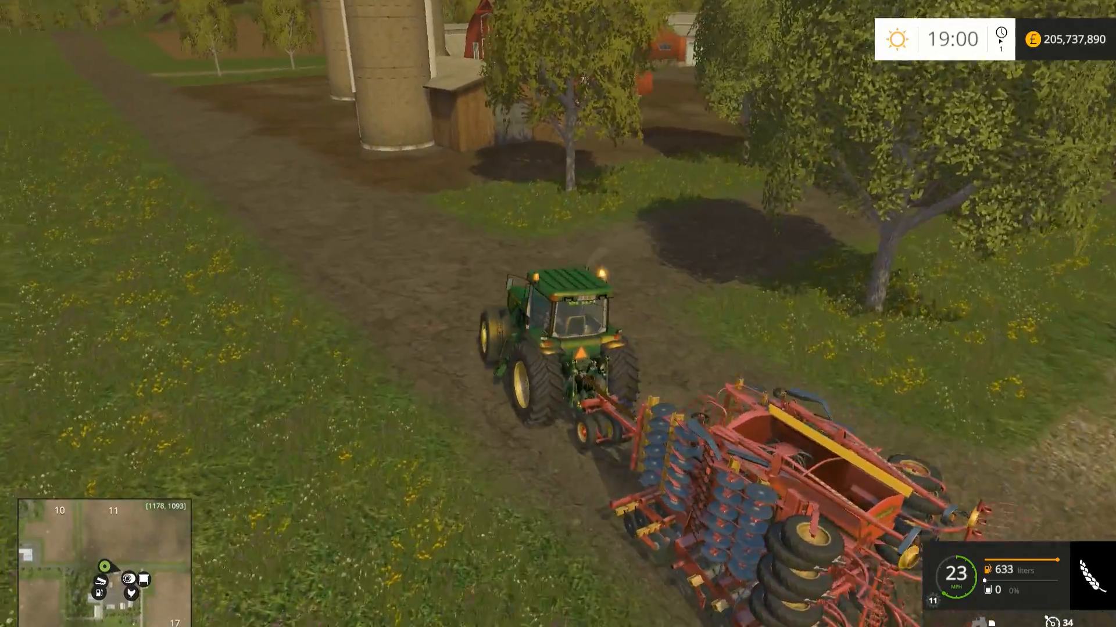
pyautogui.press('d')
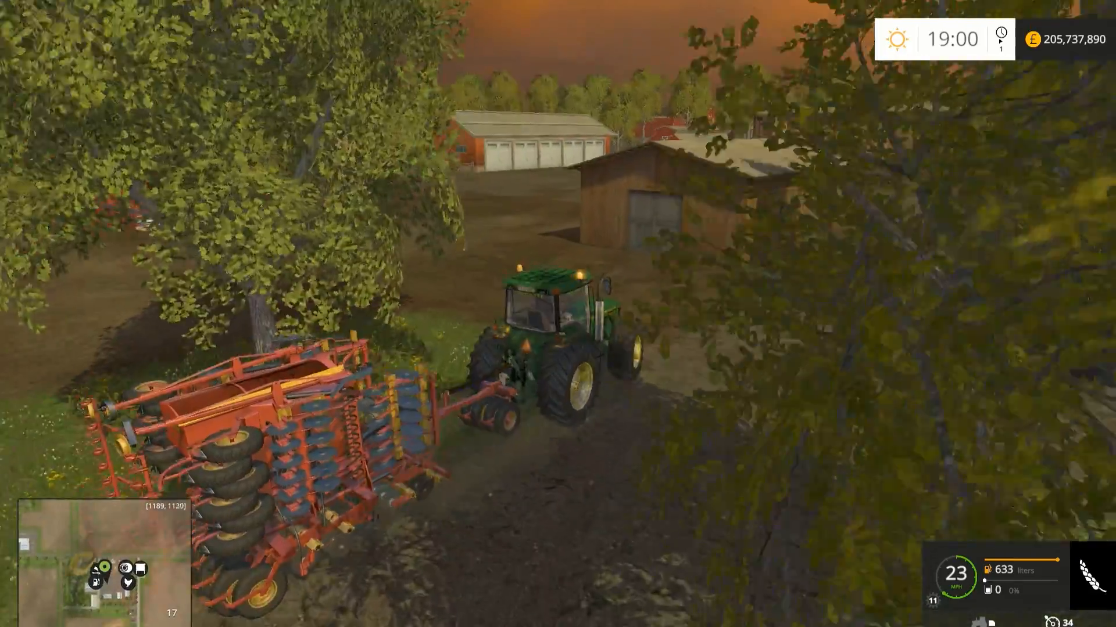
pyautogui.press('a')
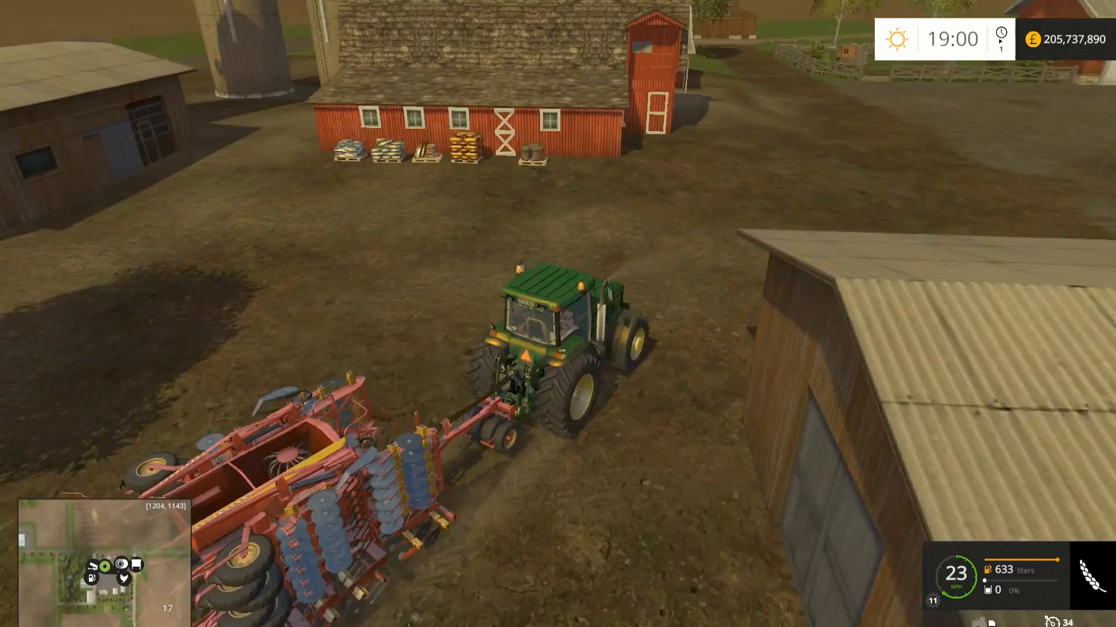
pyautogui.press('a')
pyautogui.press('d')
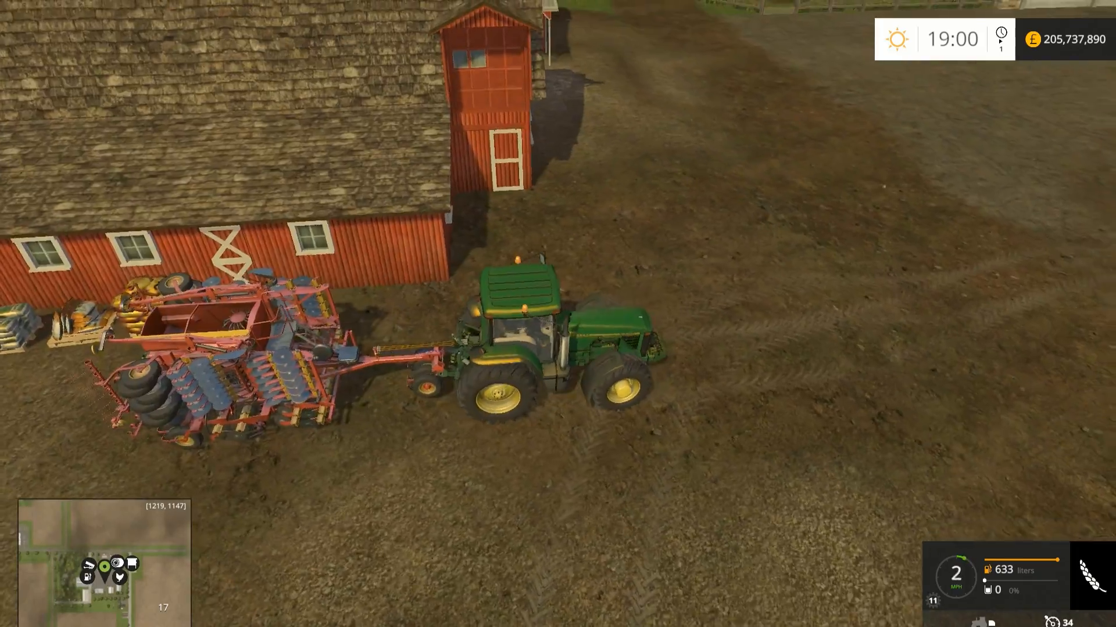
# Reverse the seeder alongside the seed pallets and refill it to test the fill plane and lid
pyautogui.press('s')
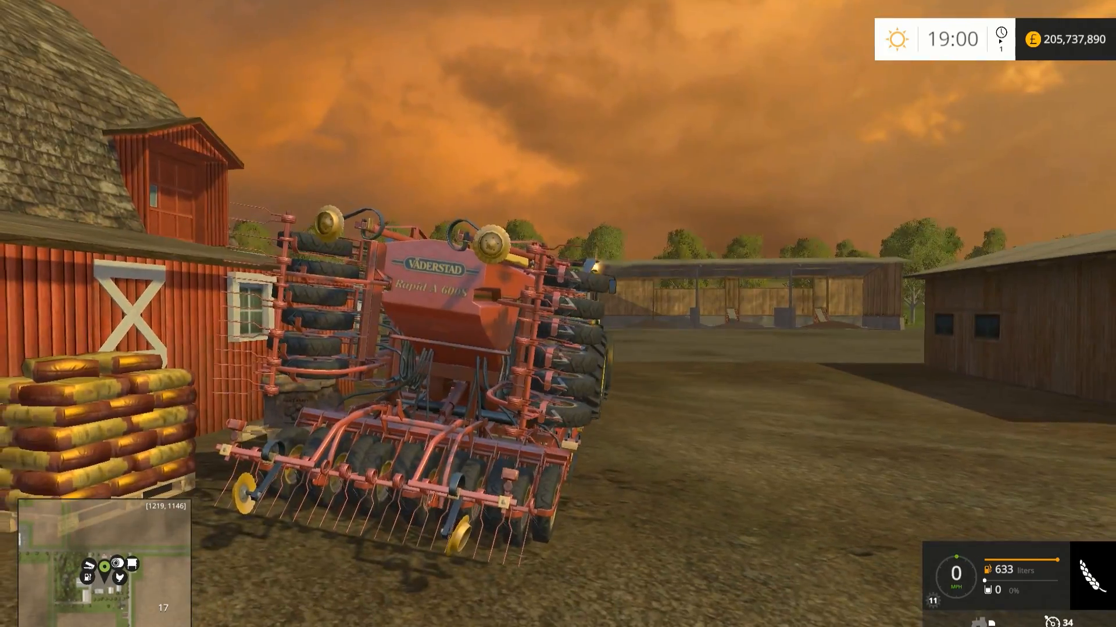
pyautogui.press('s')
pyautogui.press('s')
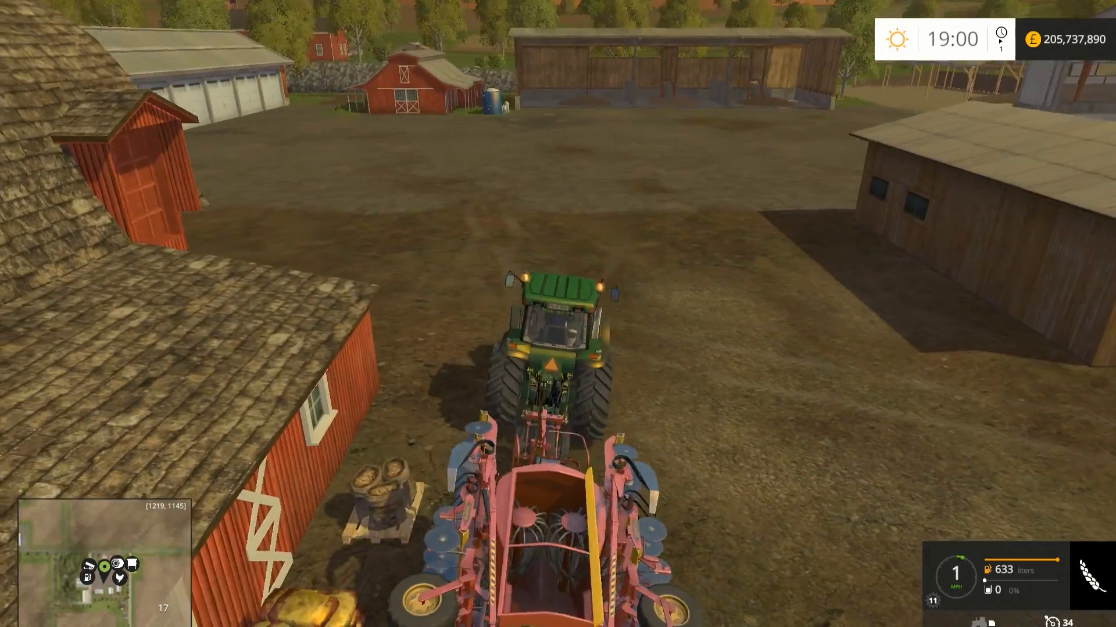
pyautogui.press('r')
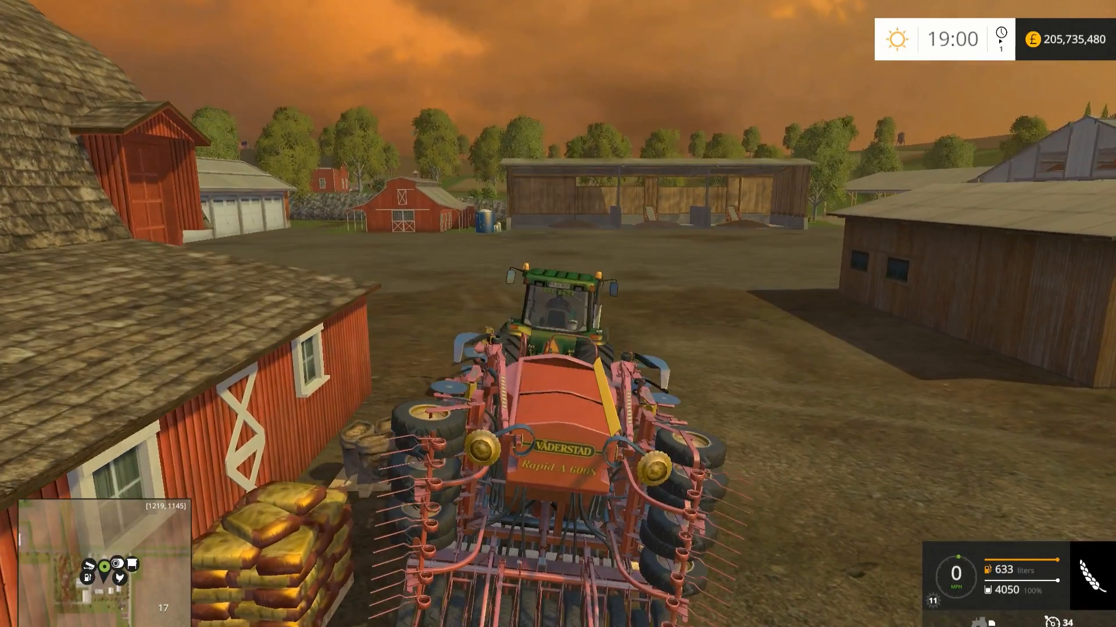
# Display the controls help, pull the seeder forward from the pallets and empty it
pyautogui.press('F1')
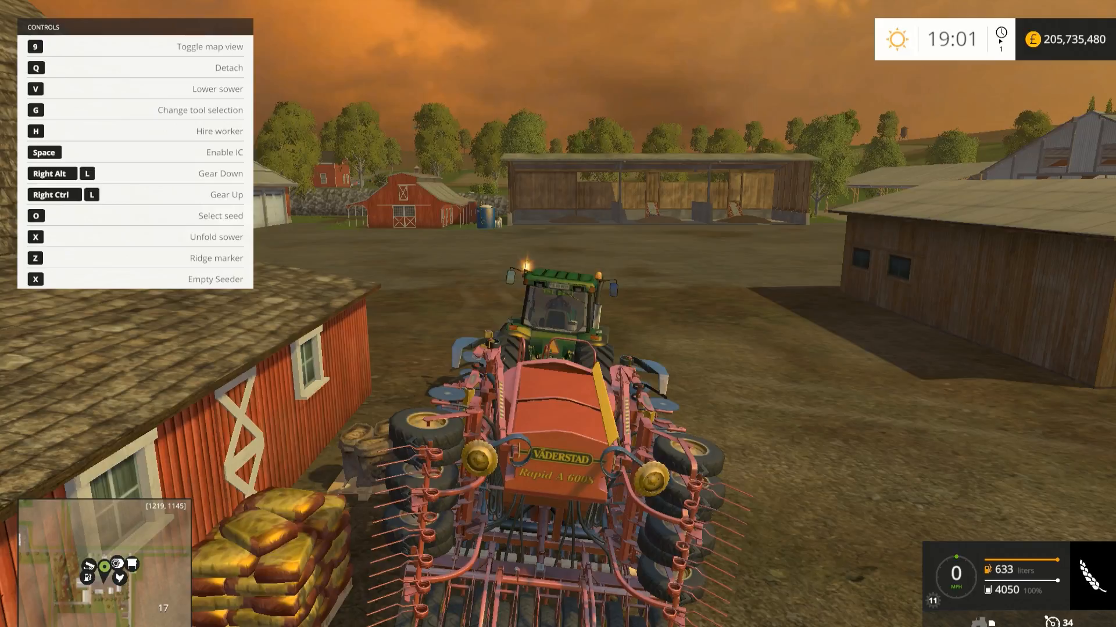
pyautogui.press('F1')
pyautogui.press('F1')
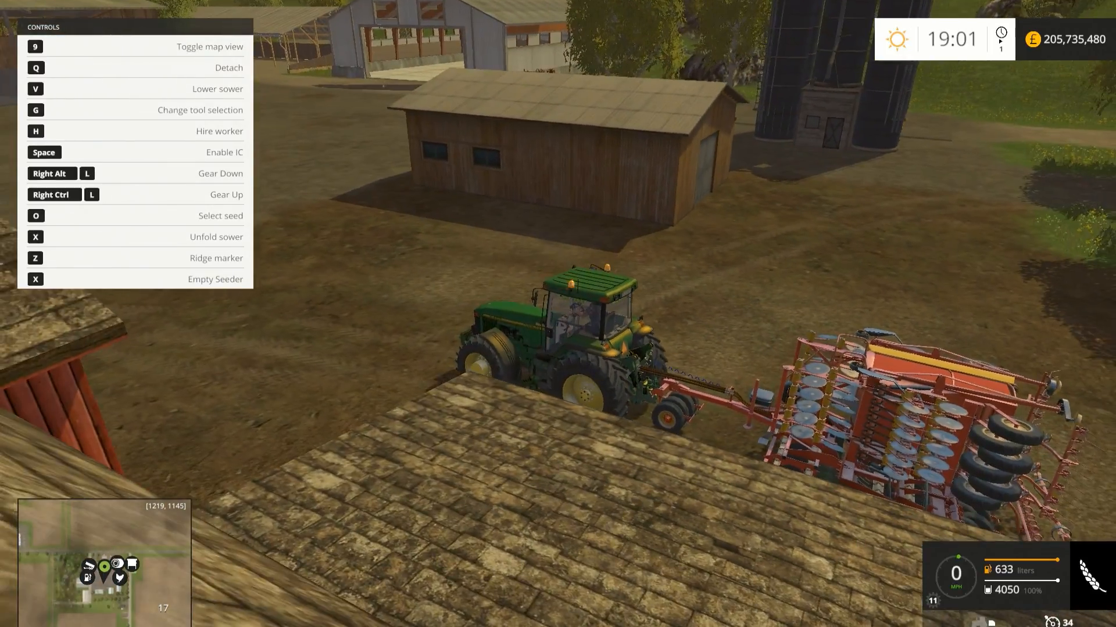
pyautogui.press('w')
pyautogui.press('w')
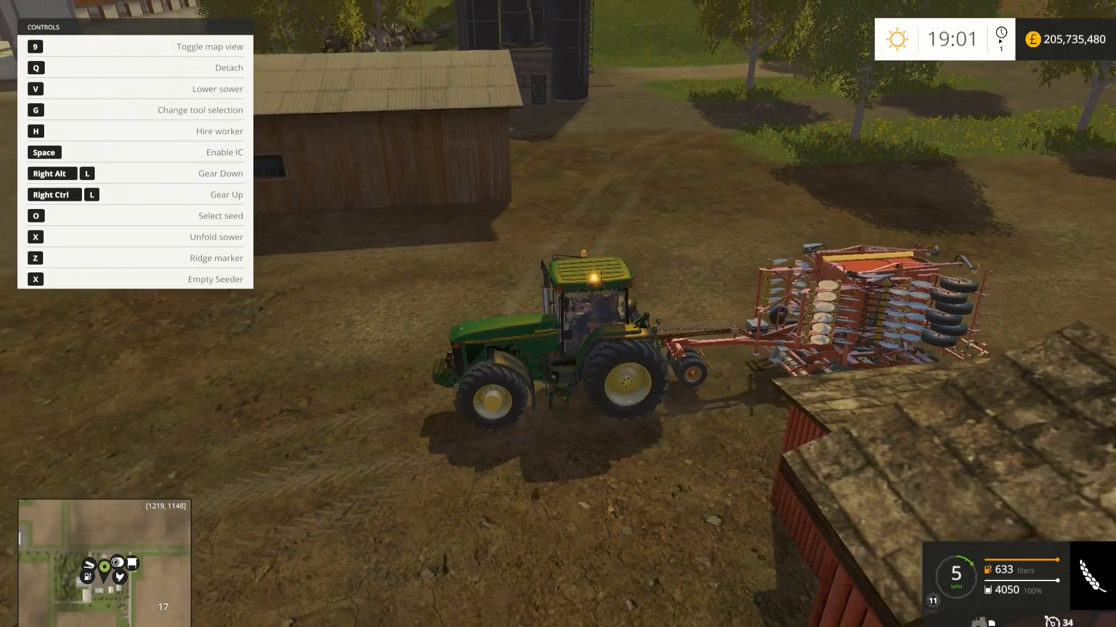
pyautogui.press('w')
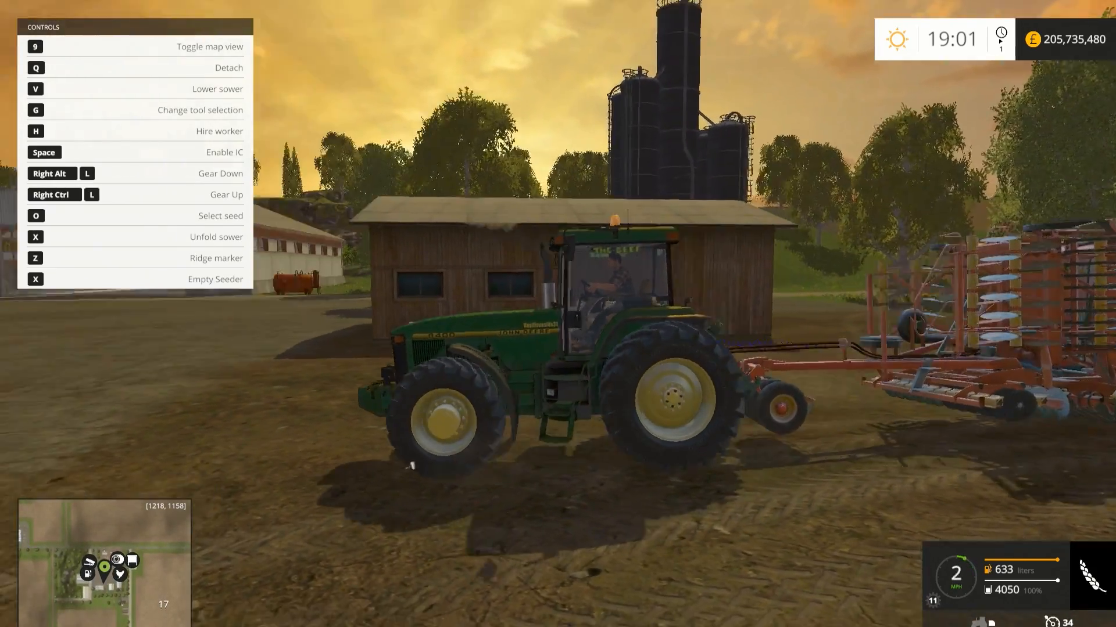
pyautogui.press('x')
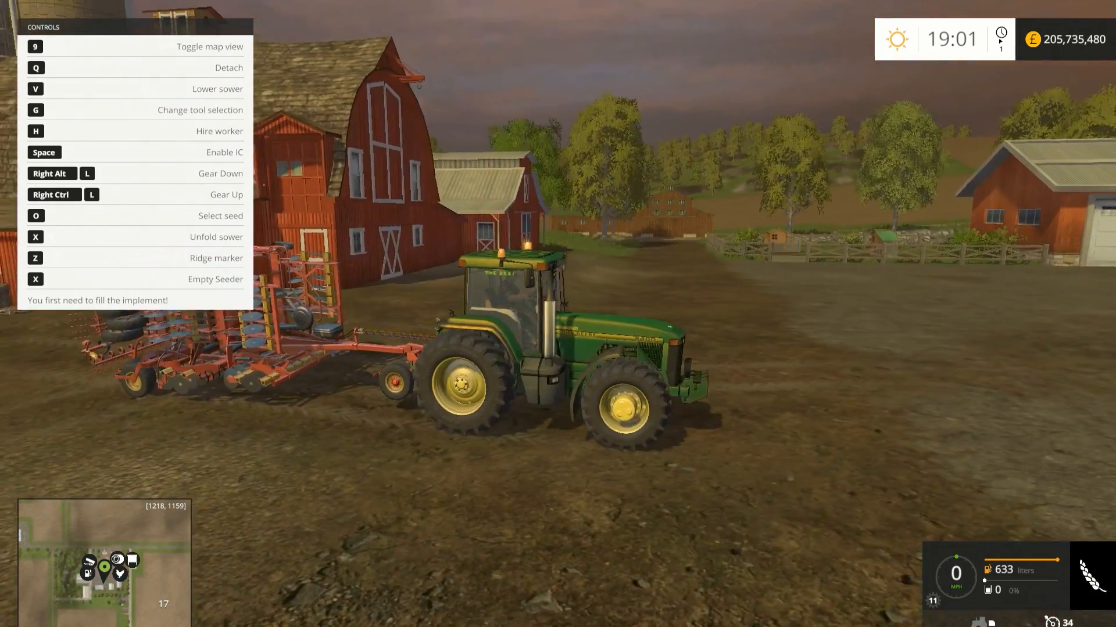
# Reverse back to the seed pallets, refill the seeder and empty it again to check the lid animation
pyautogui.press('s')
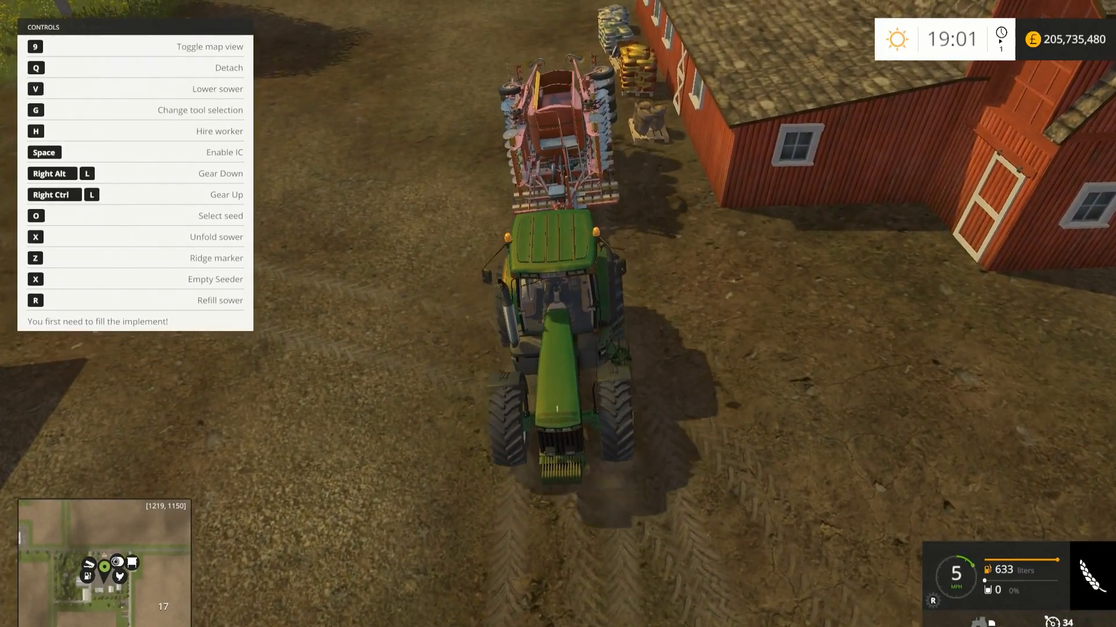
pyautogui.press('s')
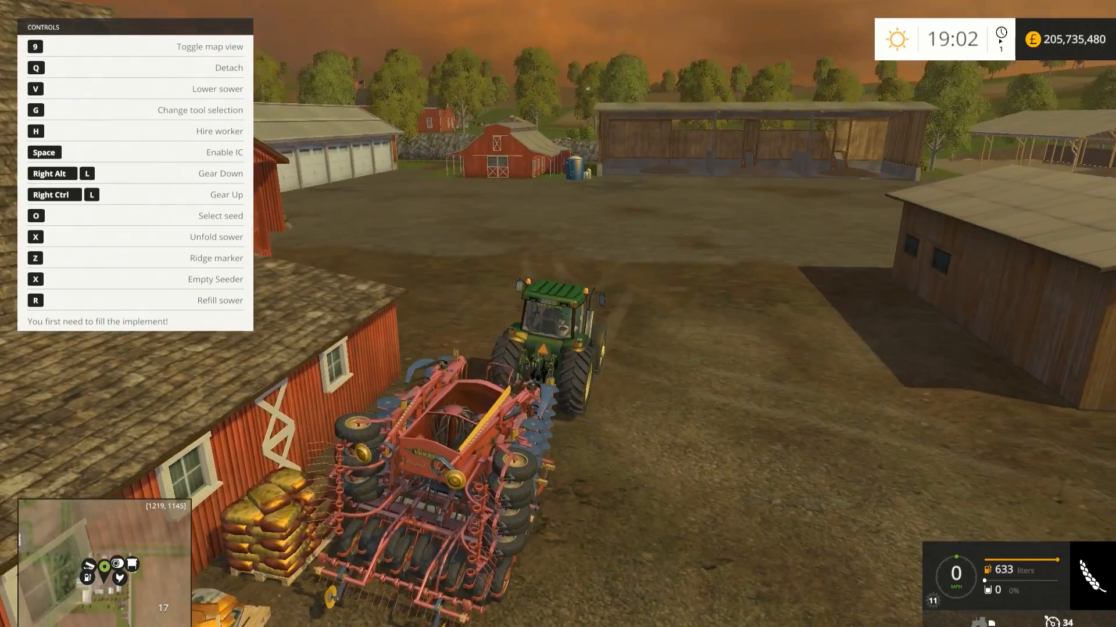
pyautogui.press('r')
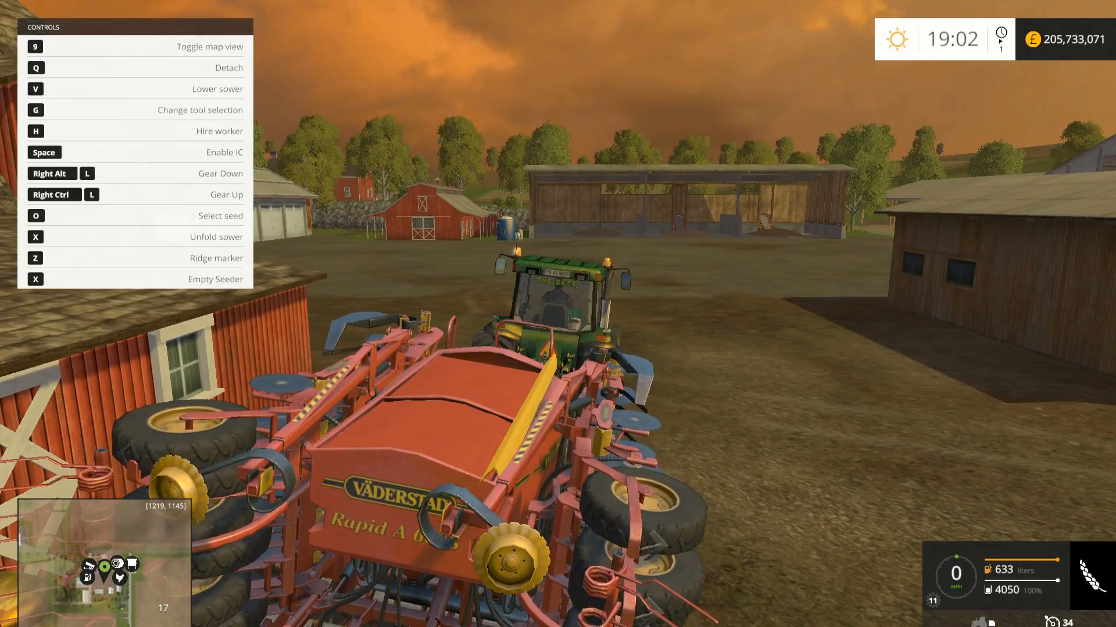
pyautogui.press('x')
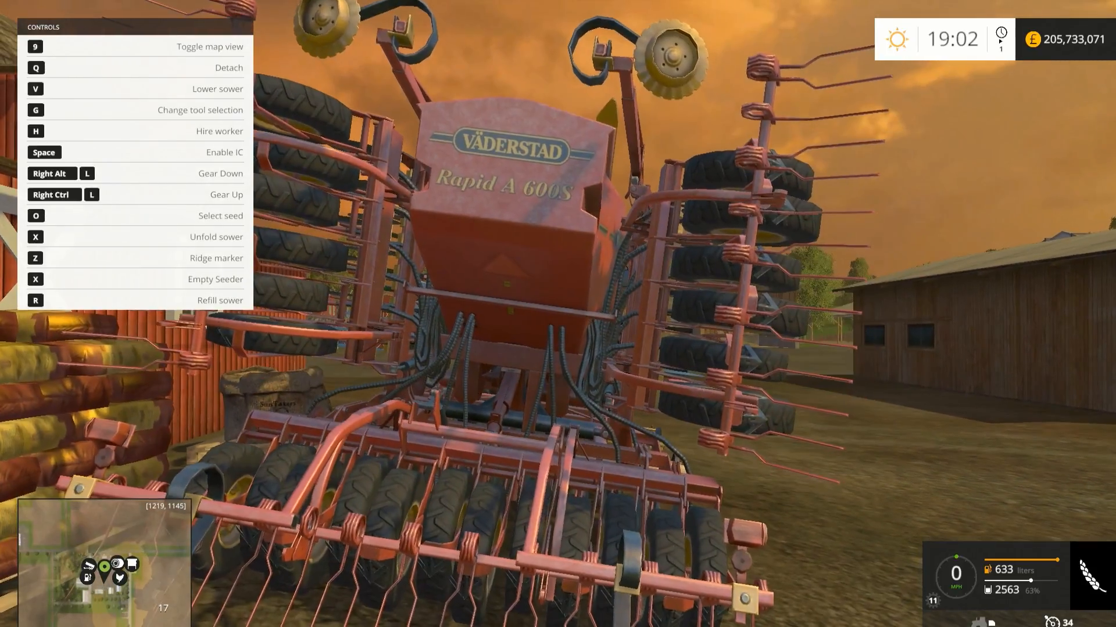
# Save the career and quit Farming Simulator 15
pyautogui.press('Escape')
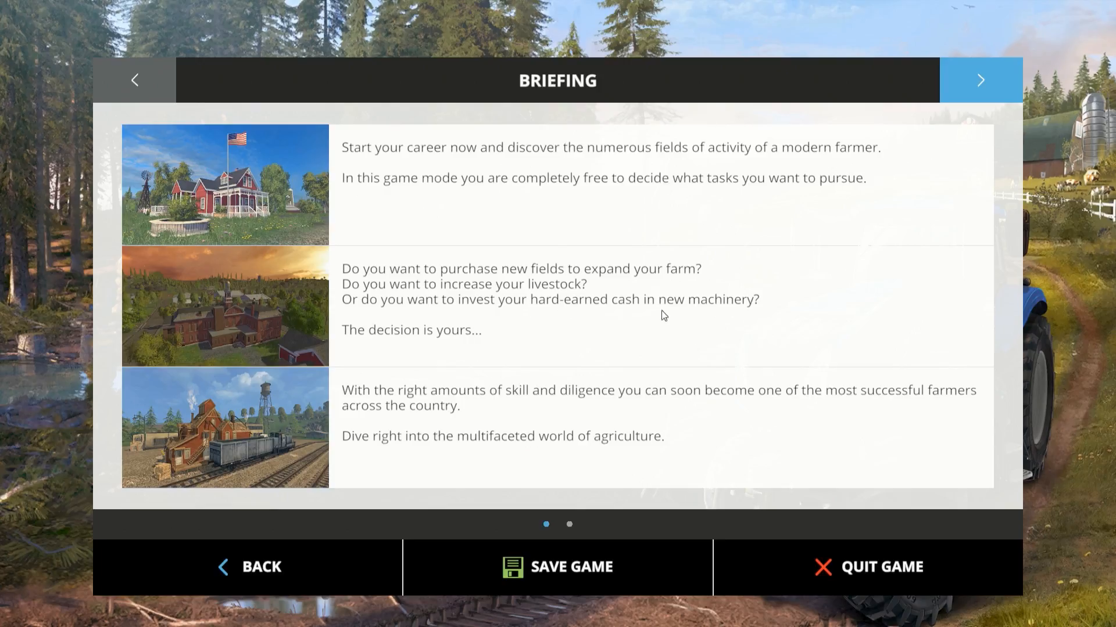
pyautogui.click(597, 552)
pyautogui.click(498, 463)
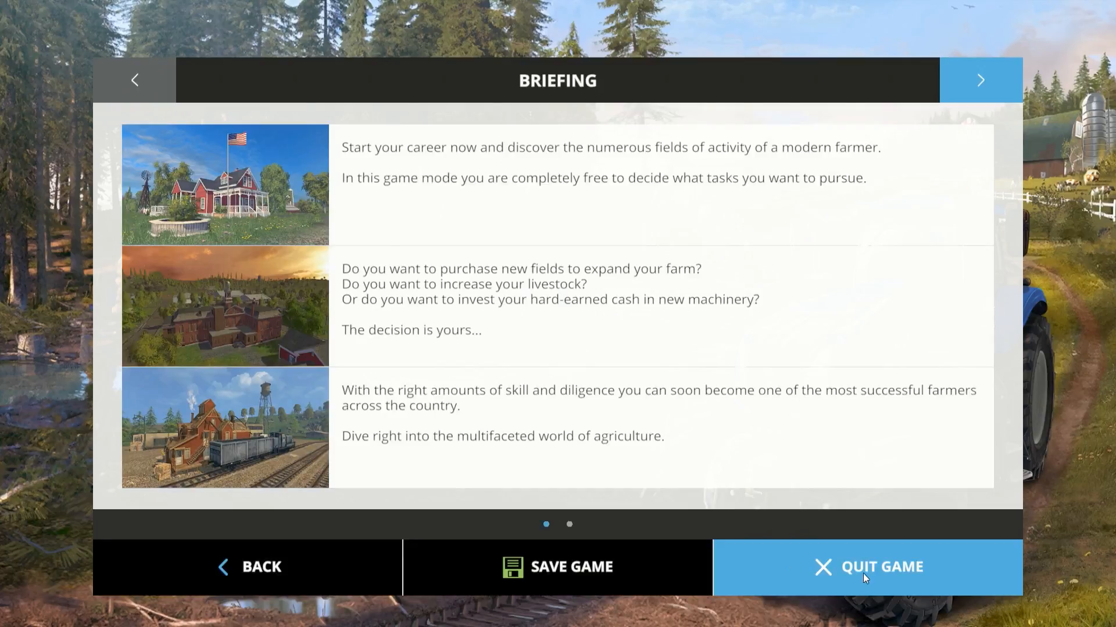
pyautogui.click(862, 574)
pyautogui.click(329, 515)
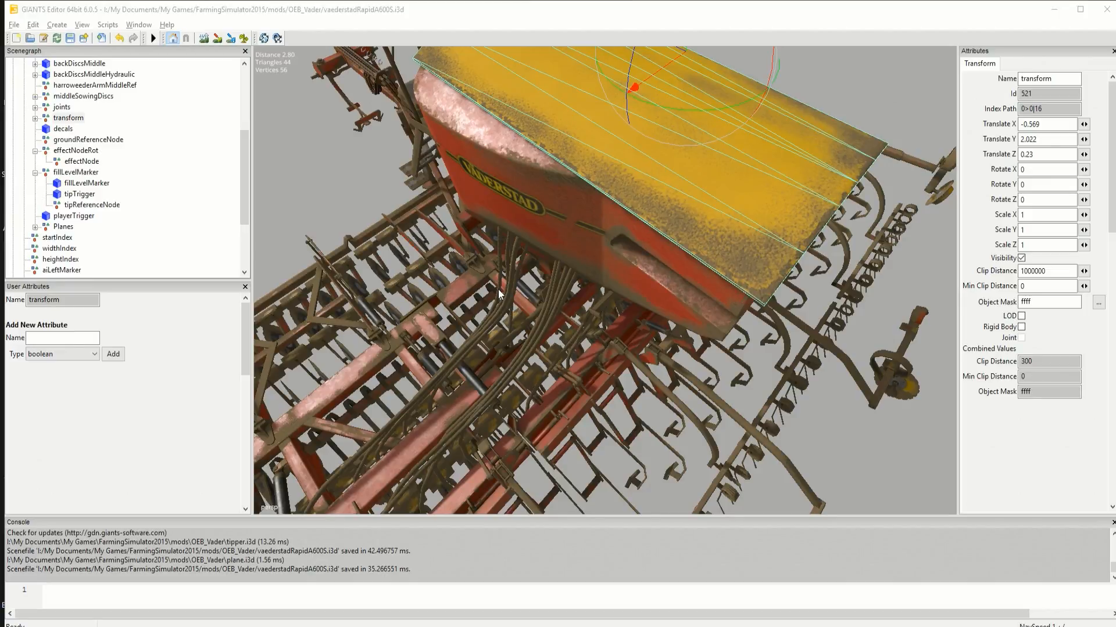
# Minimize GIANTS Editor, quit Farming Simulator 15 to the desktop and restart it, skipping the intro
pyautogui.click(1045, 12)
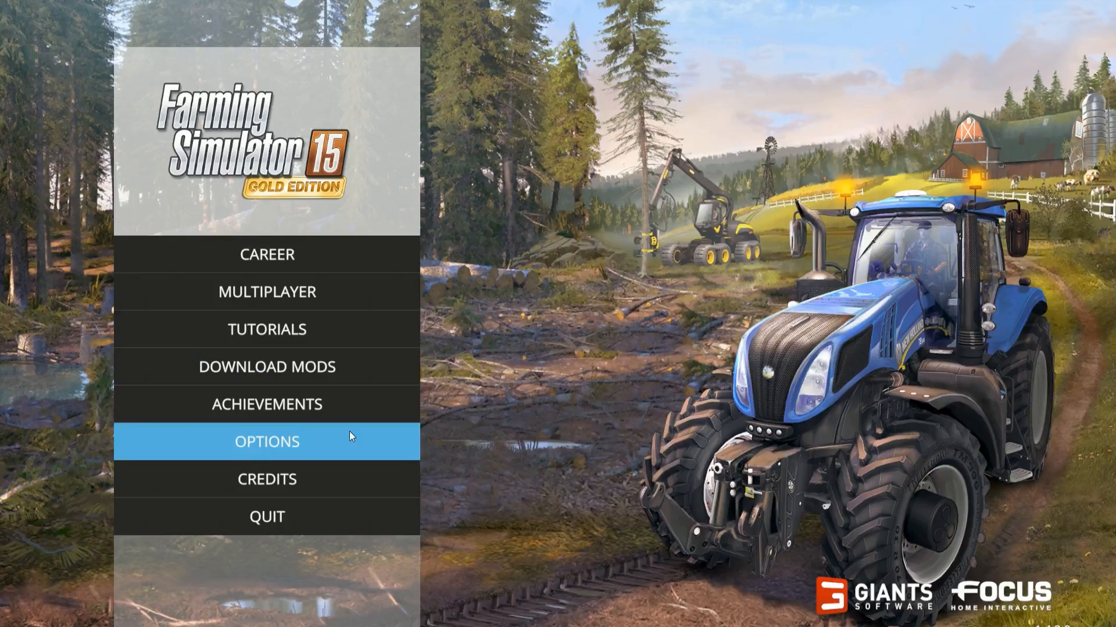
pyautogui.click(324, 526)
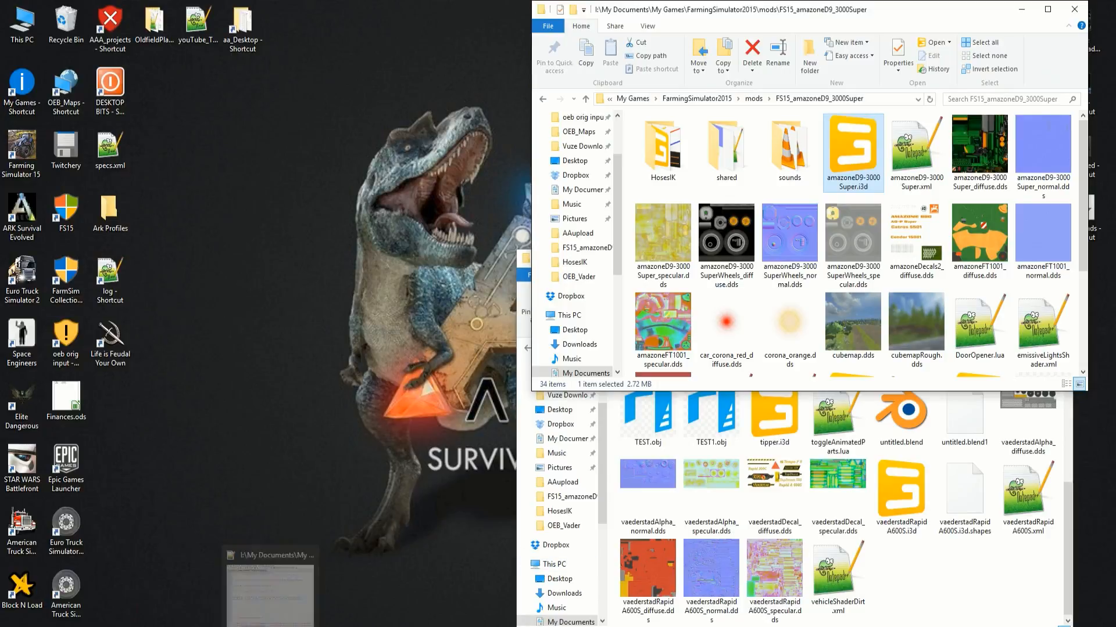
pyautogui.click(411, 626)
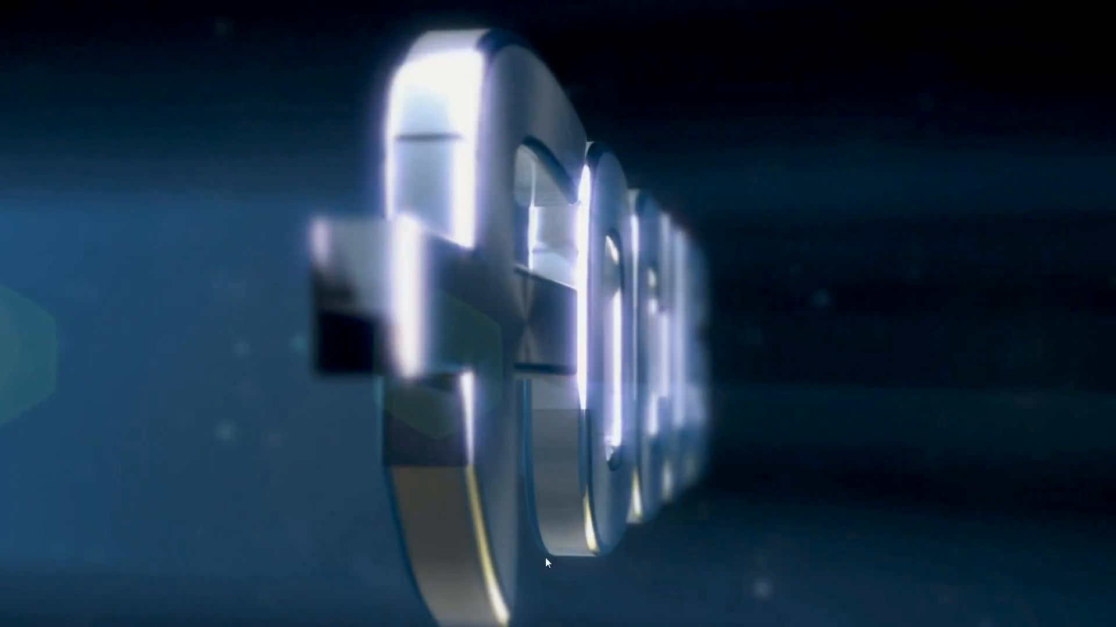
pyautogui.click(485, 480)
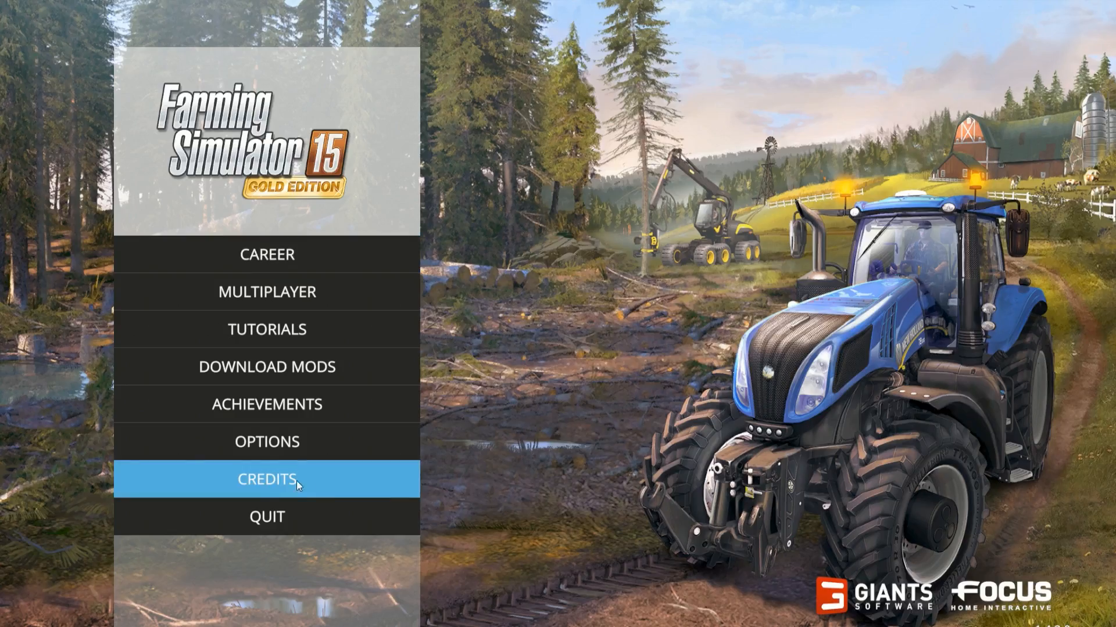
# Remap the Empty Seeder action's primary key to R in the game's control settings and save the bindings
pyautogui.click(243, 445)
pyautogui.click(636, 534)
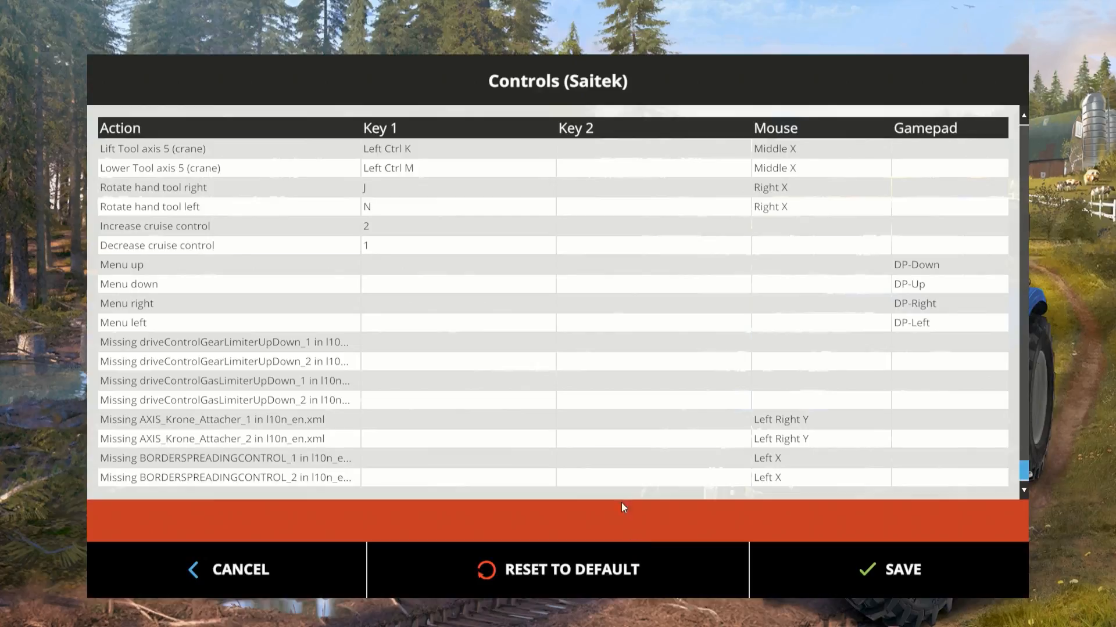
pyautogui.scroll(11, 696, 413)
pyautogui.scroll(20, 697, 414)
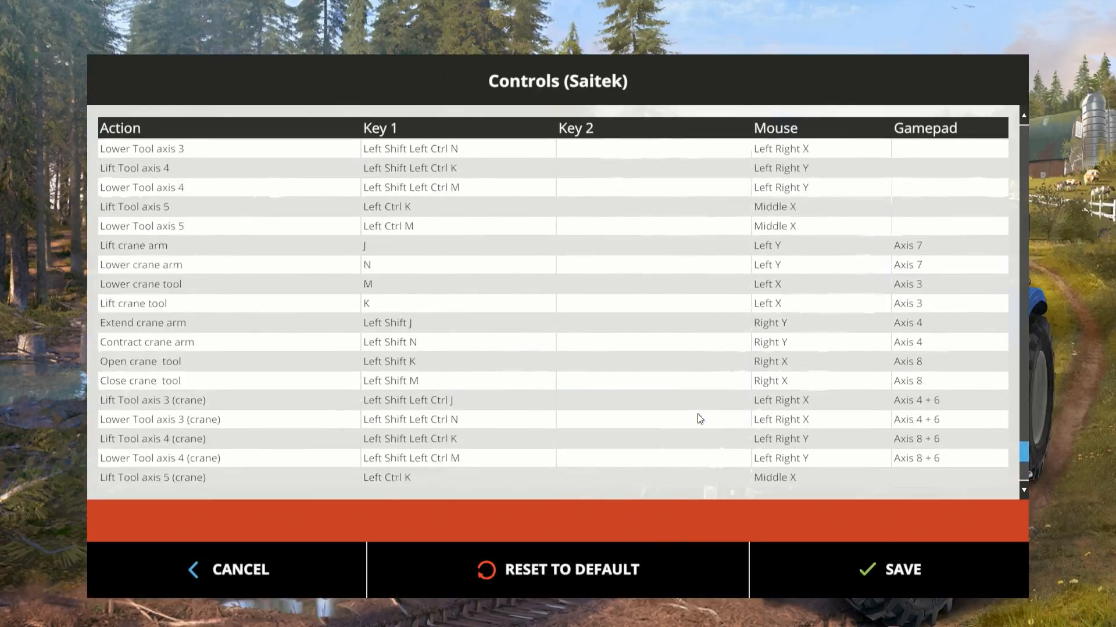
pyautogui.scroll(20, 698, 414)
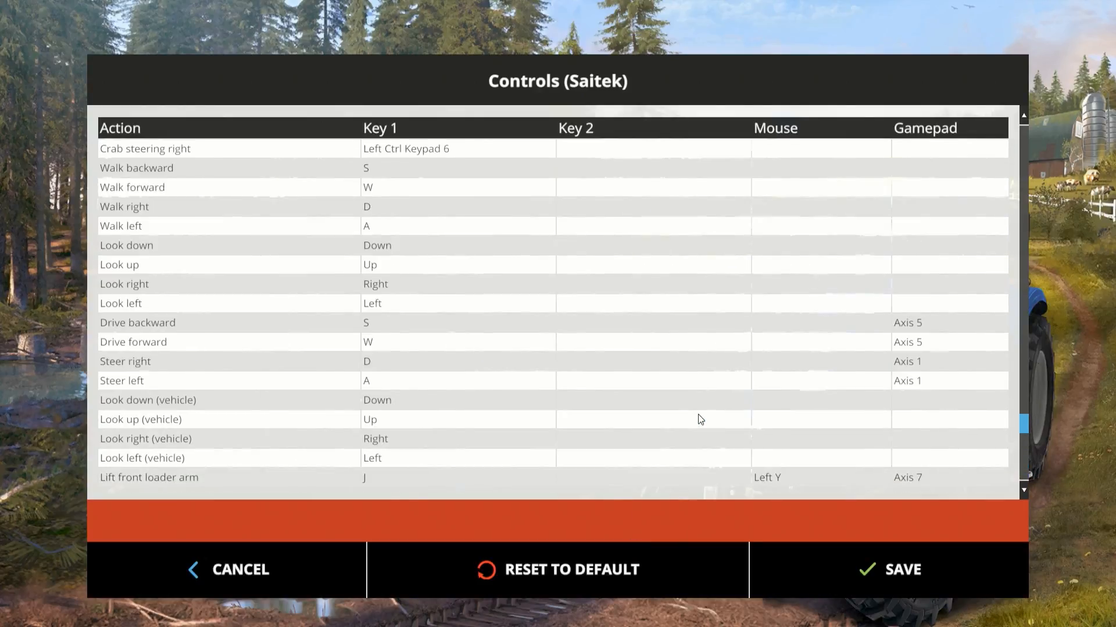
pyautogui.scroll(17, 699, 415)
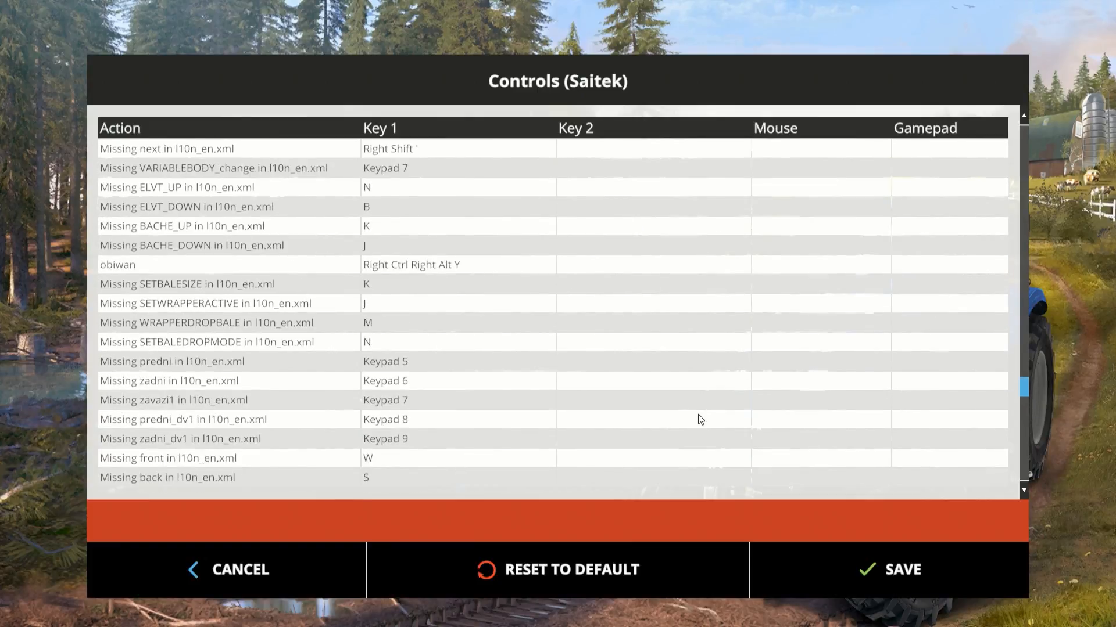
pyautogui.scroll(15, 698, 414)
pyautogui.scroll(20, 698, 415)
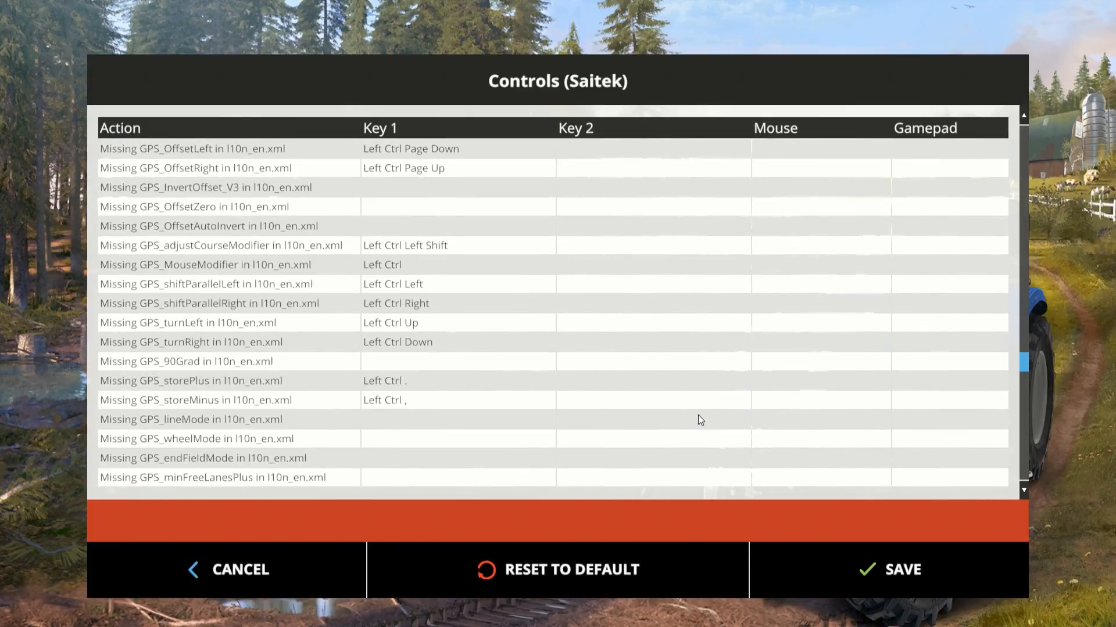
pyautogui.scroll(20, 699, 416)
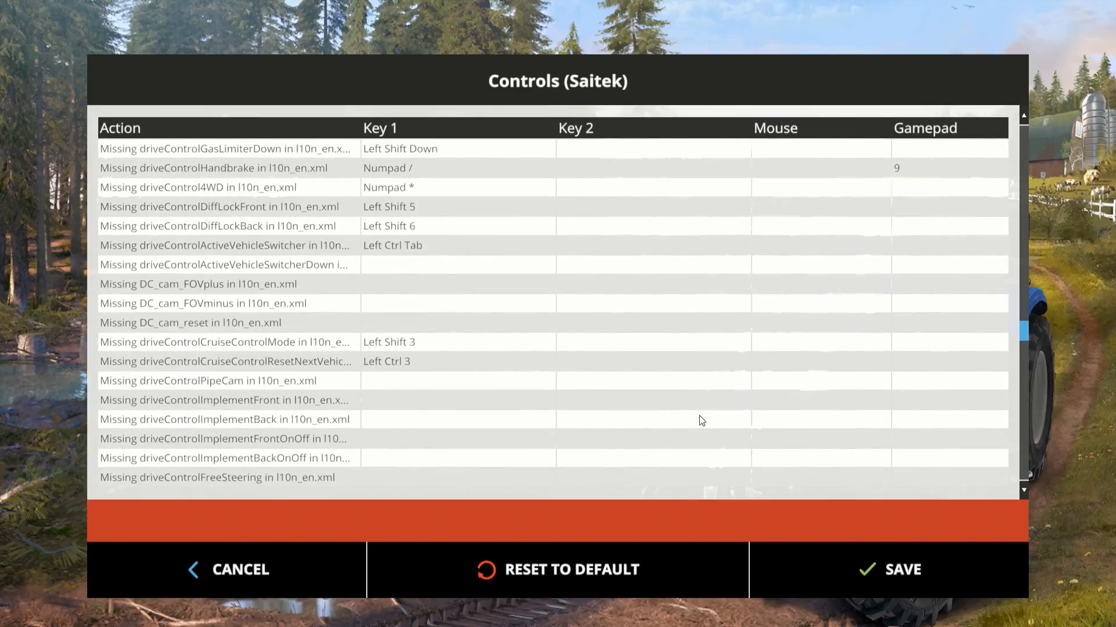
pyautogui.scroll(5, 699, 416)
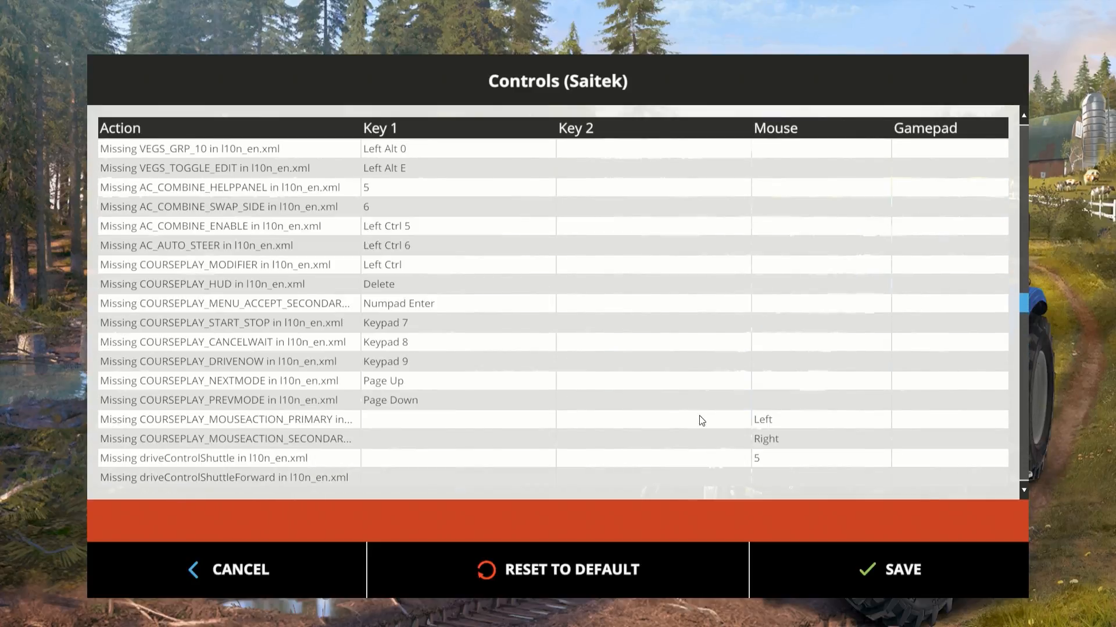
pyautogui.scroll(11, 535, 368)
pyautogui.scroll(9, 535, 368)
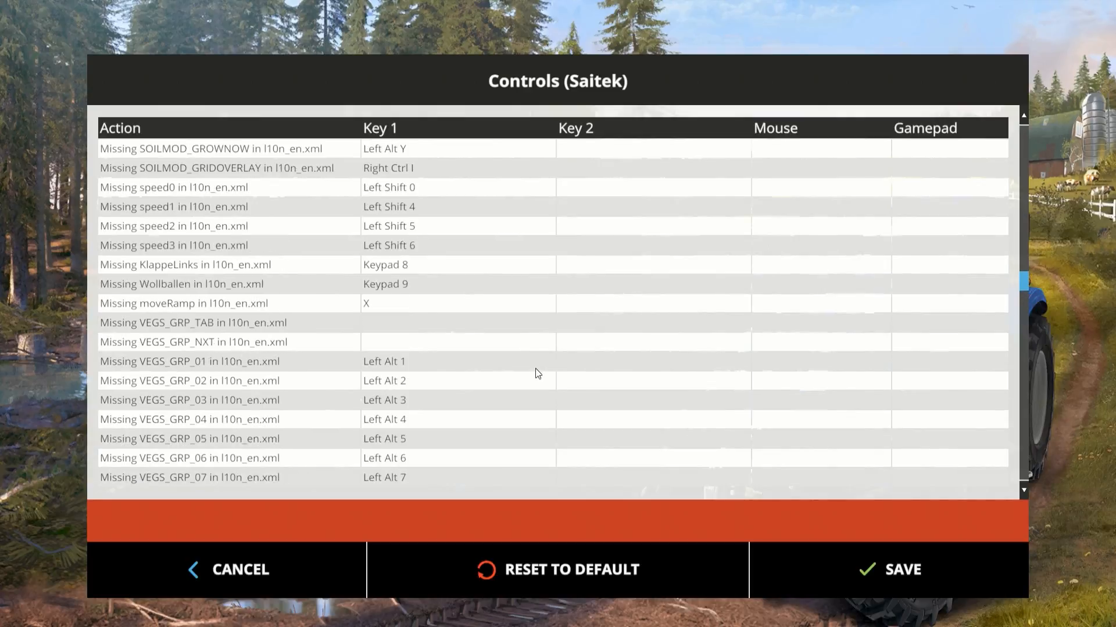
pyautogui.scroll(15, 535, 369)
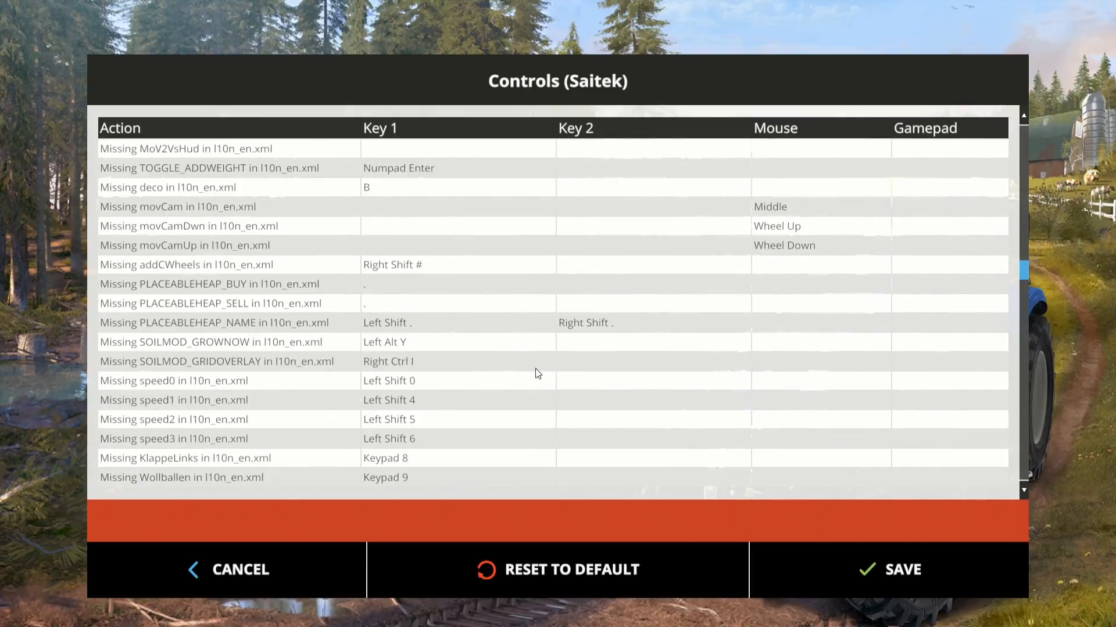
pyautogui.scroll(20, 536, 369)
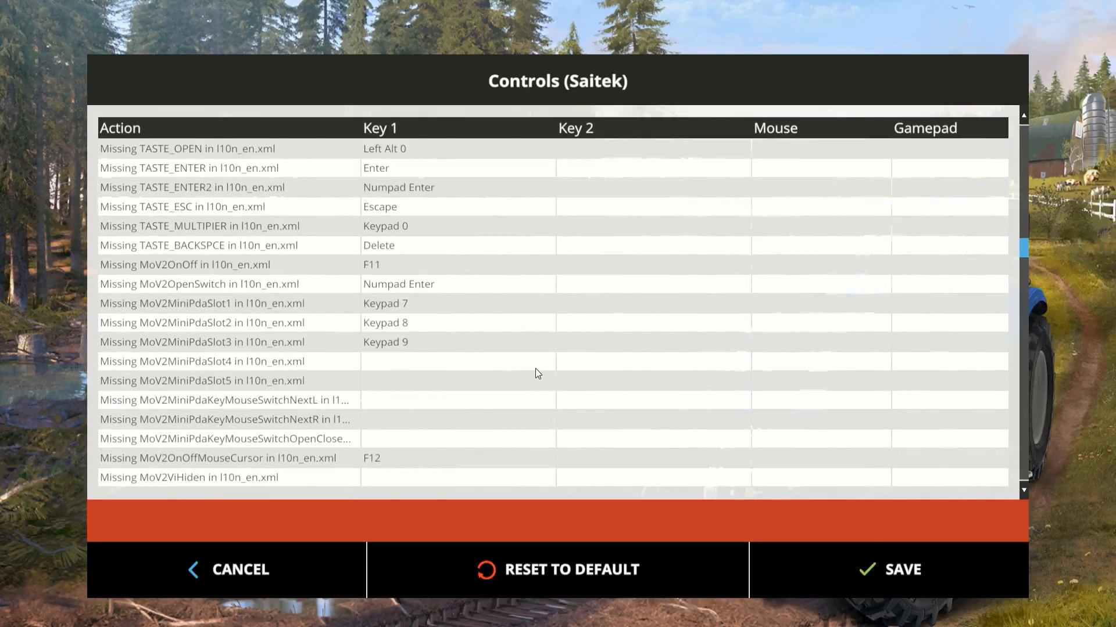
pyautogui.scroll(5, 434, 320)
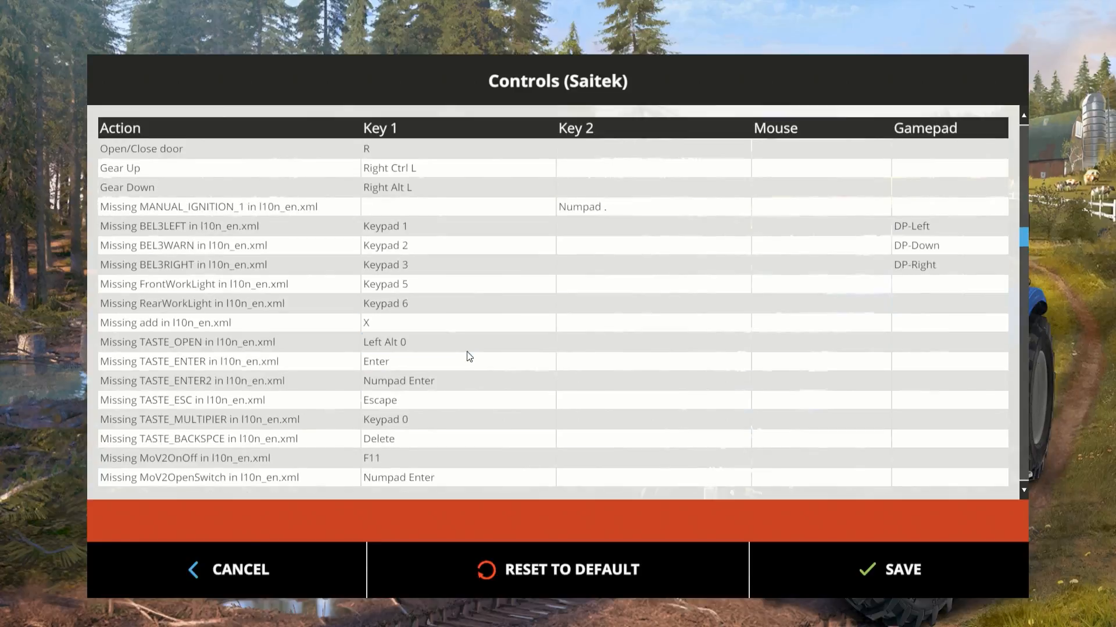
pyautogui.scroll(5, 467, 353)
pyautogui.scroll(20, 467, 353)
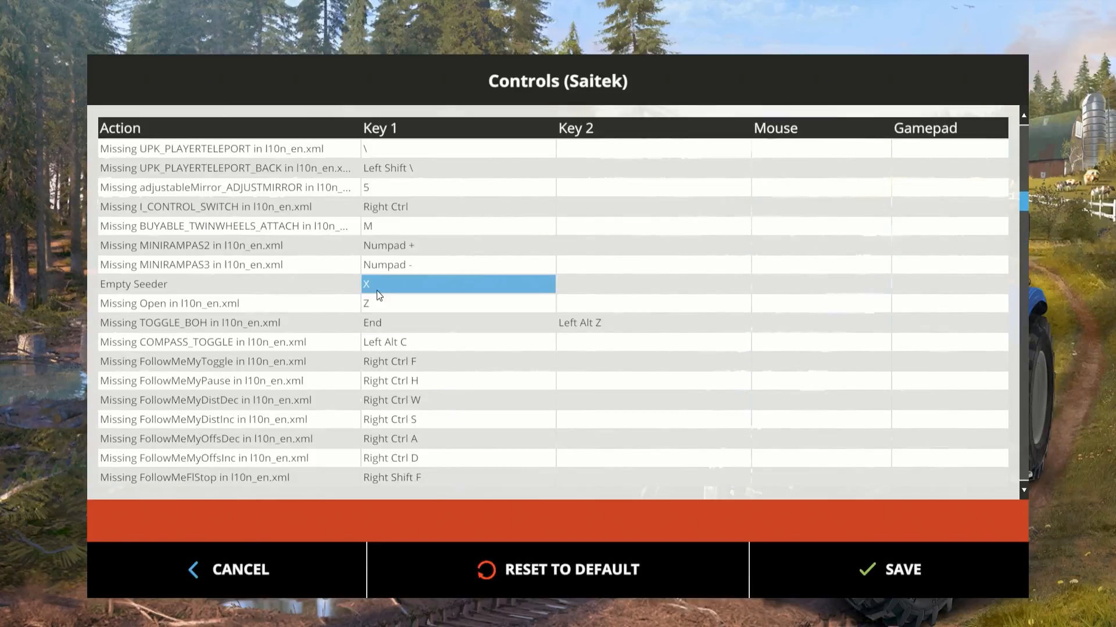
pyautogui.click(418, 284)
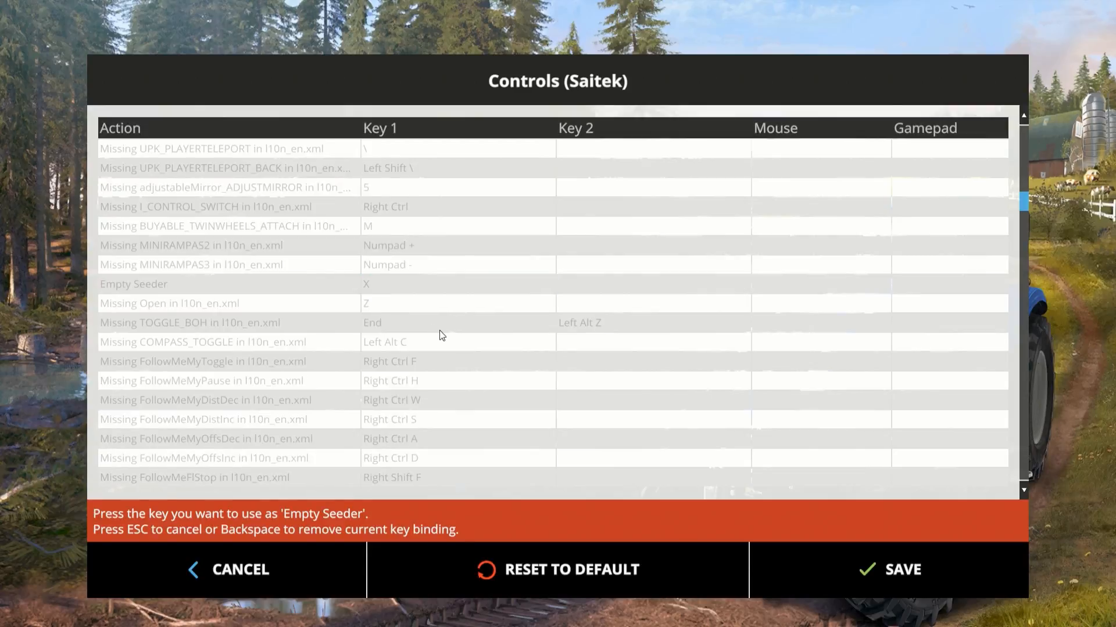
pyautogui.press('r')
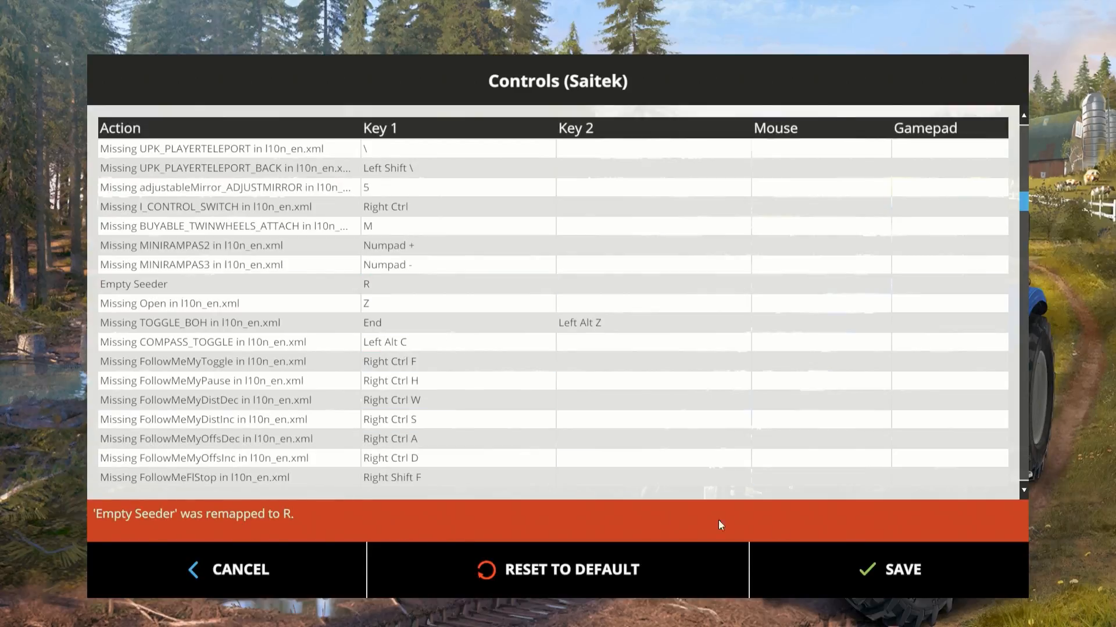
pyautogui.click(887, 559)
pyautogui.click(342, 551)
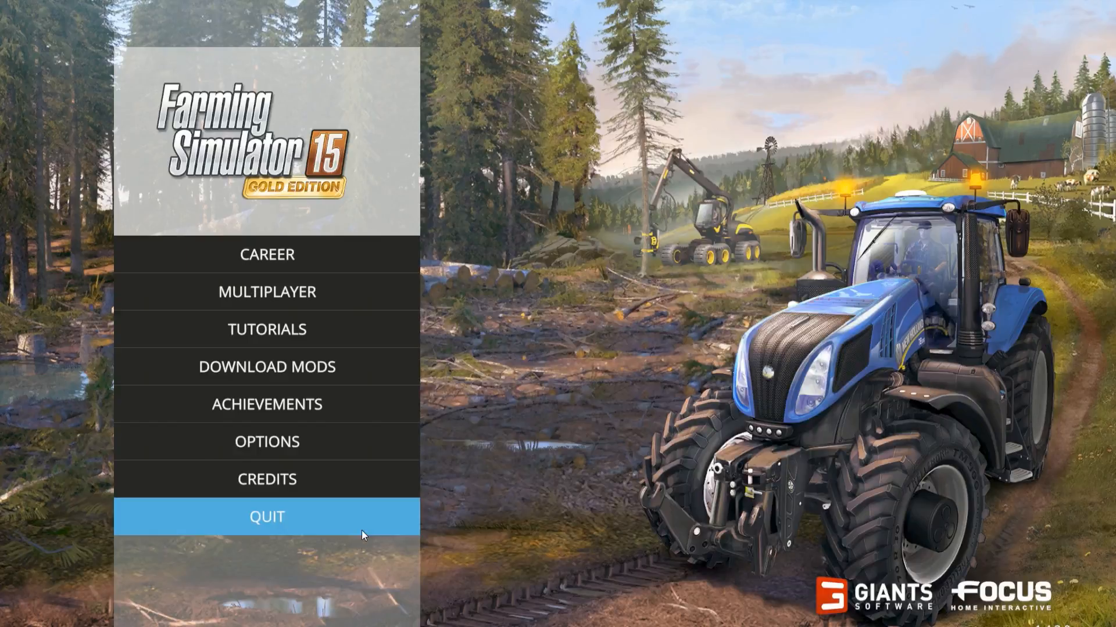
# Start the Westbridge Hills career, pull the tractor and seeder forward from the seed pallets and test emptying the seeder
pyautogui.click(292, 255)
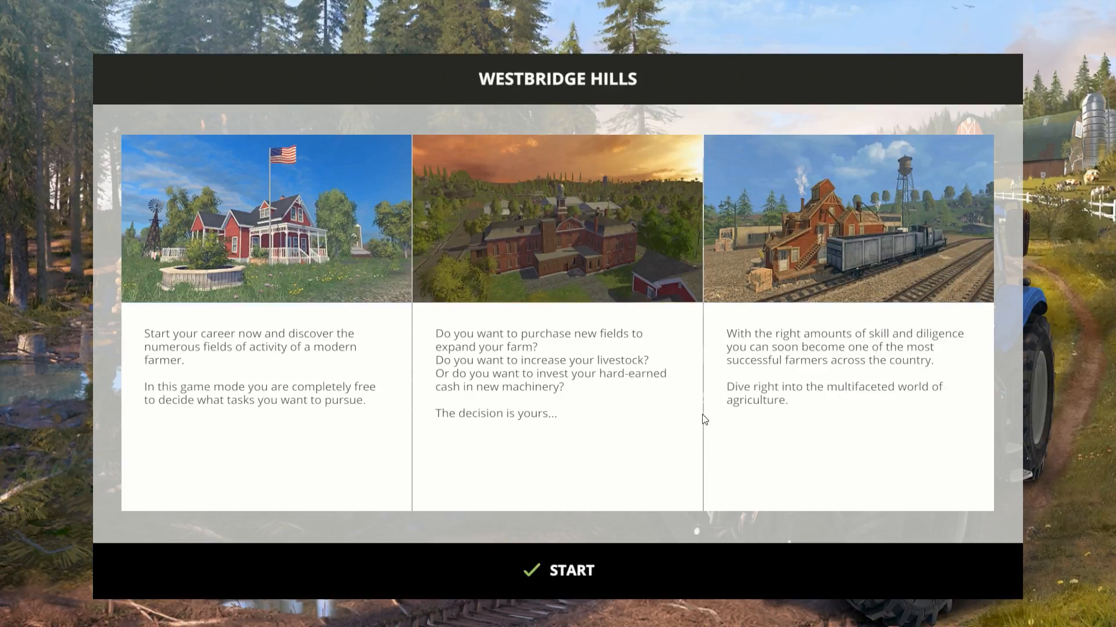
pyautogui.click(643, 561)
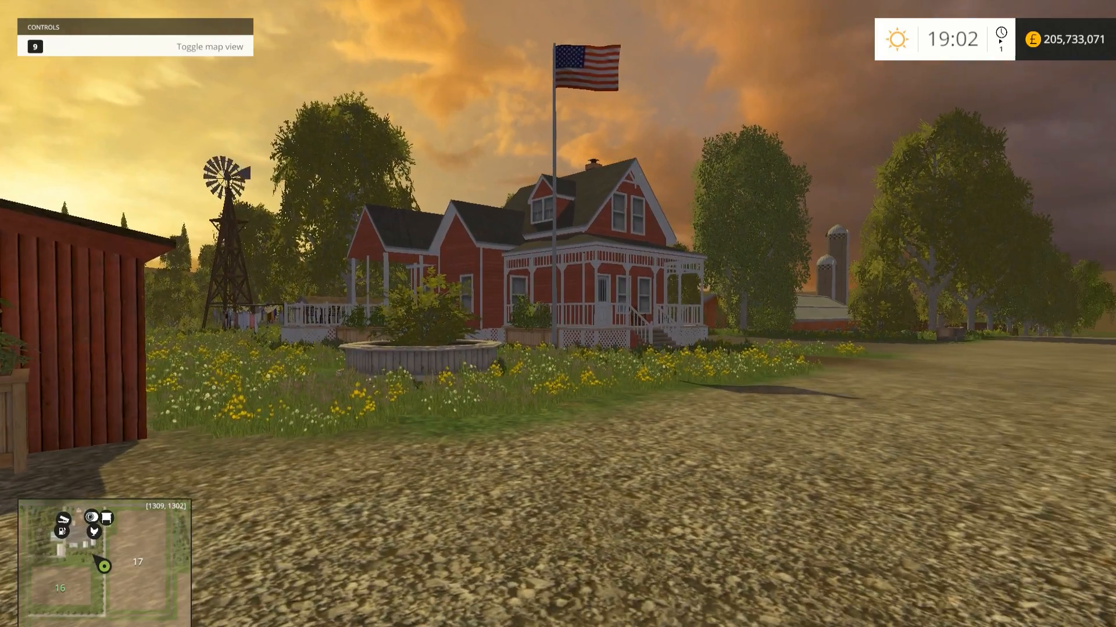
pyautogui.press('Tab')
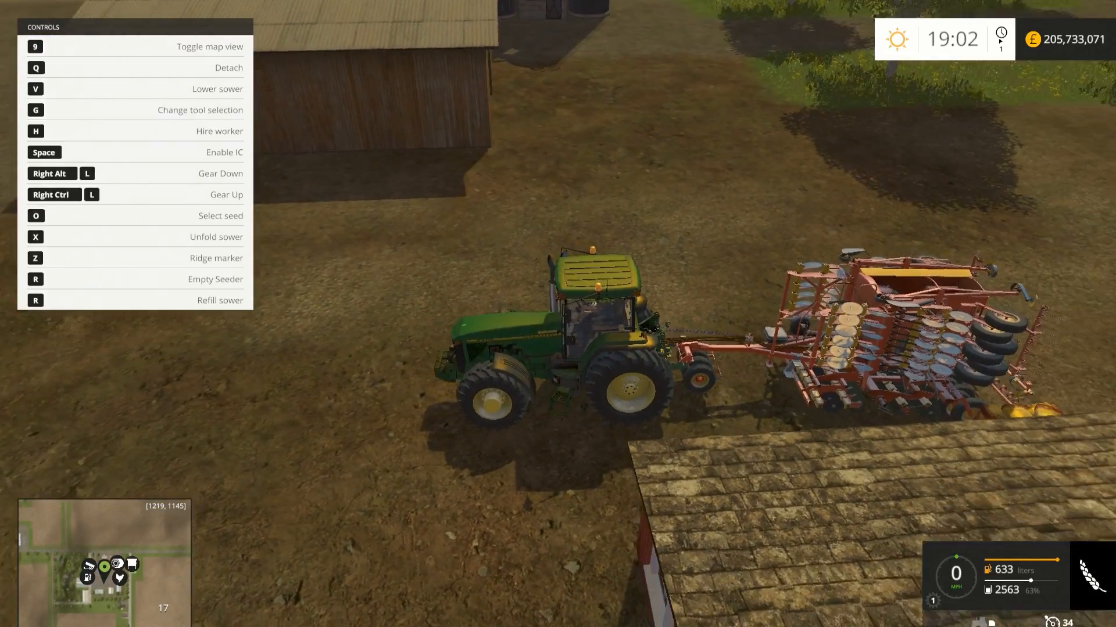
pyautogui.press('w')
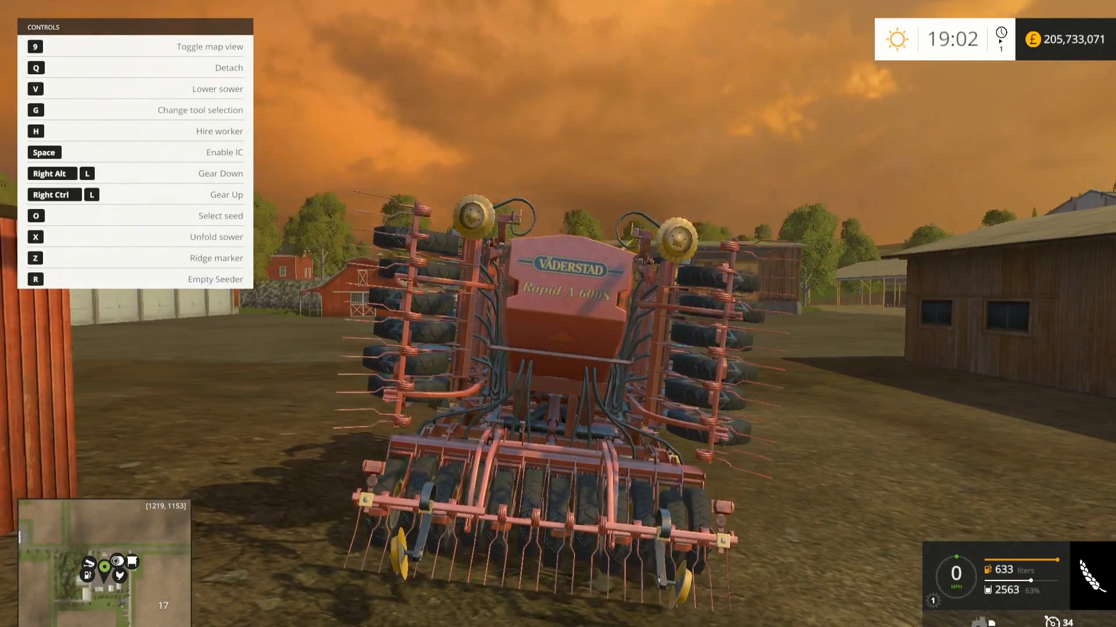
pyautogui.press('r')
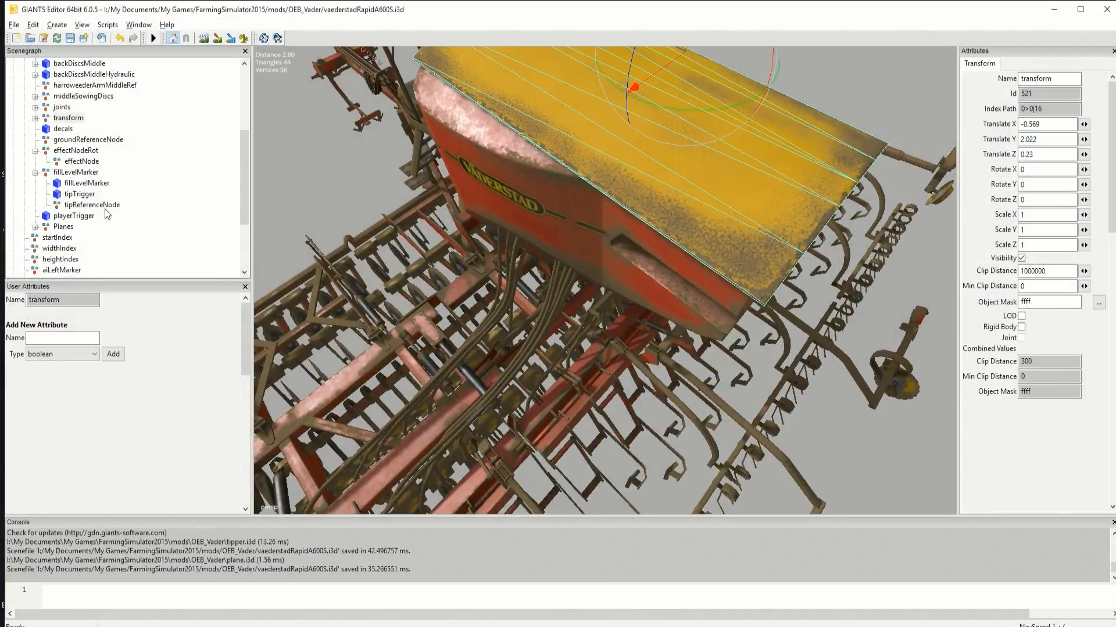
# In GIANTS Editor, set the effectNode's Scale X to 0.2 and save the seeder's i3d file
pyautogui.click(67, 162)
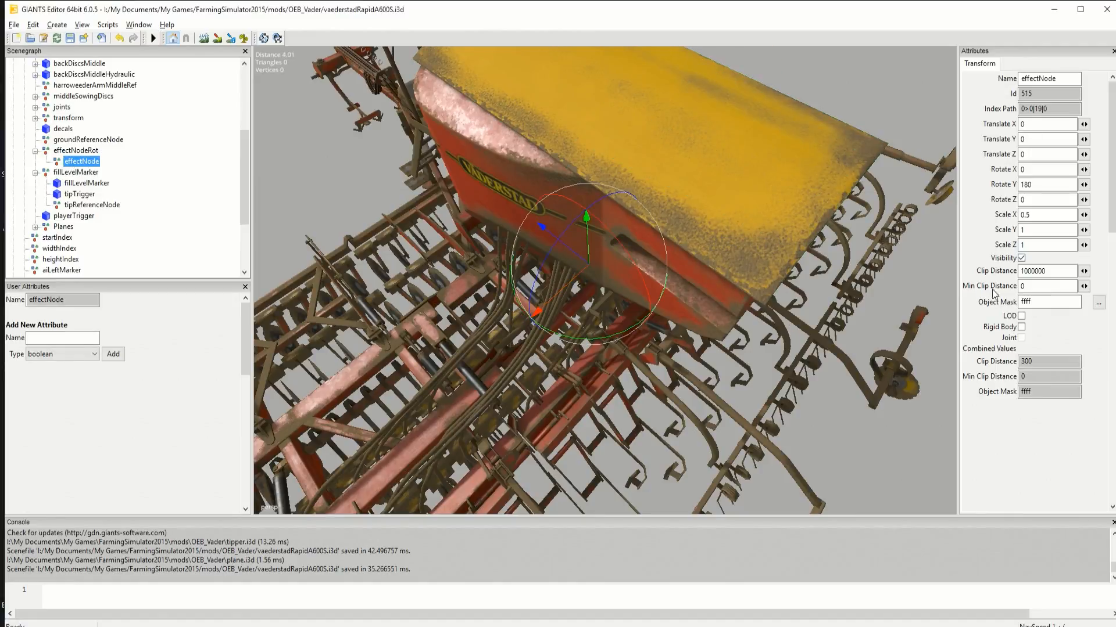
pyautogui.click(1037, 215)
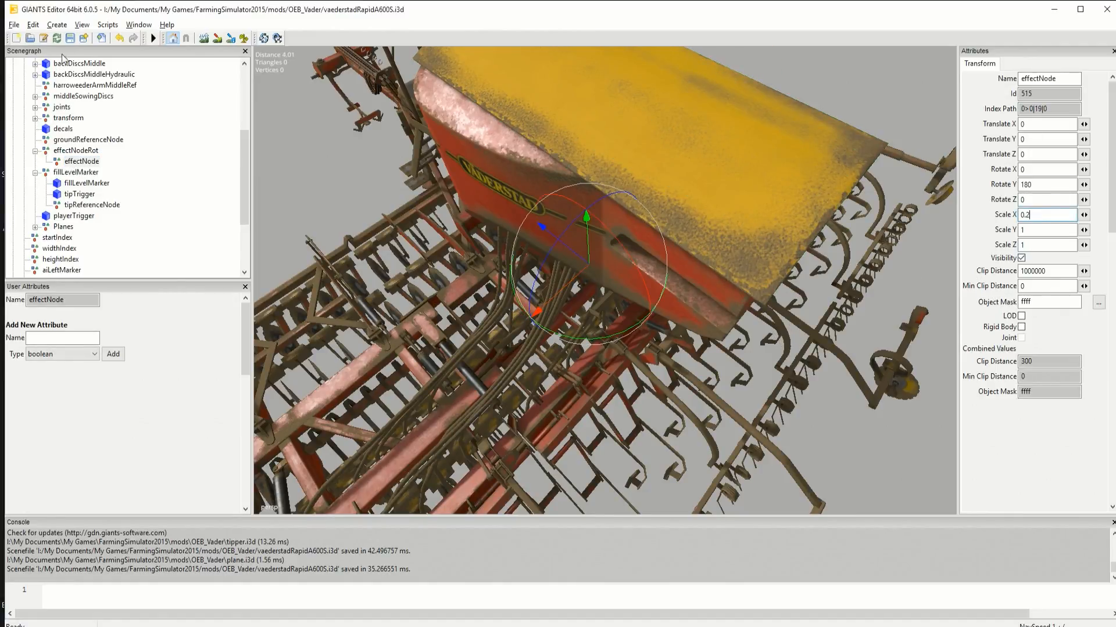
pyautogui.click(1039, 232)
pyautogui.click(70, 39)
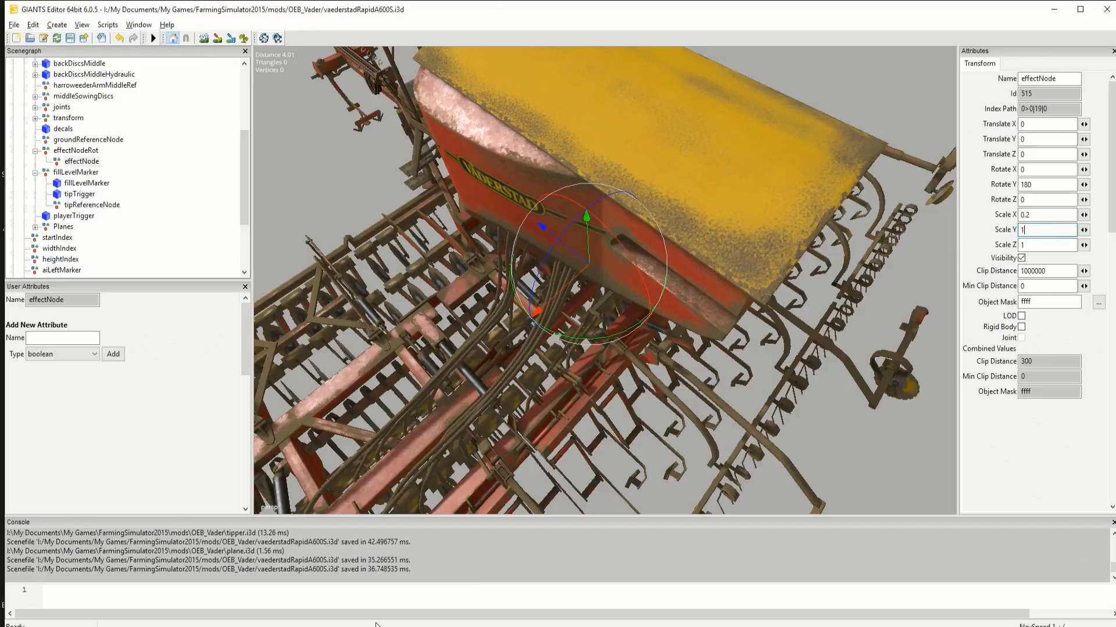
# Switch to vaederstadRapidA600S.xml in Notepad++, set the fill plane's scale at key time 0.8 to 0.9 1 1 and save
pyautogui.click(1053, 10)
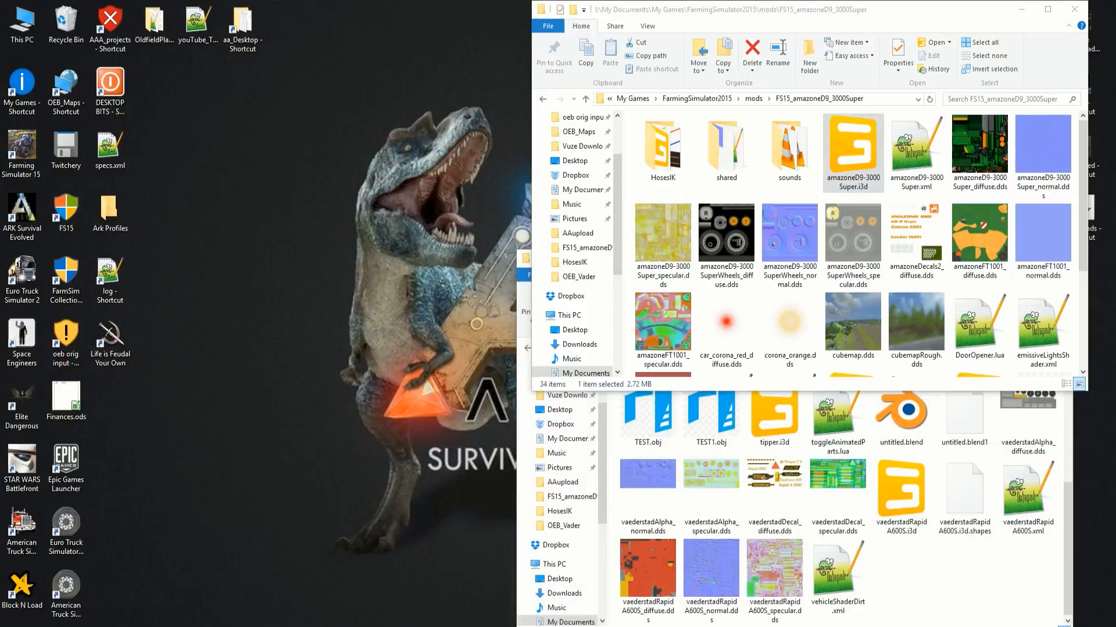
pyautogui.moveTo(0, 124); pyautogui.dragTo(508, 127)
pyautogui.doubleClick(507, 127)
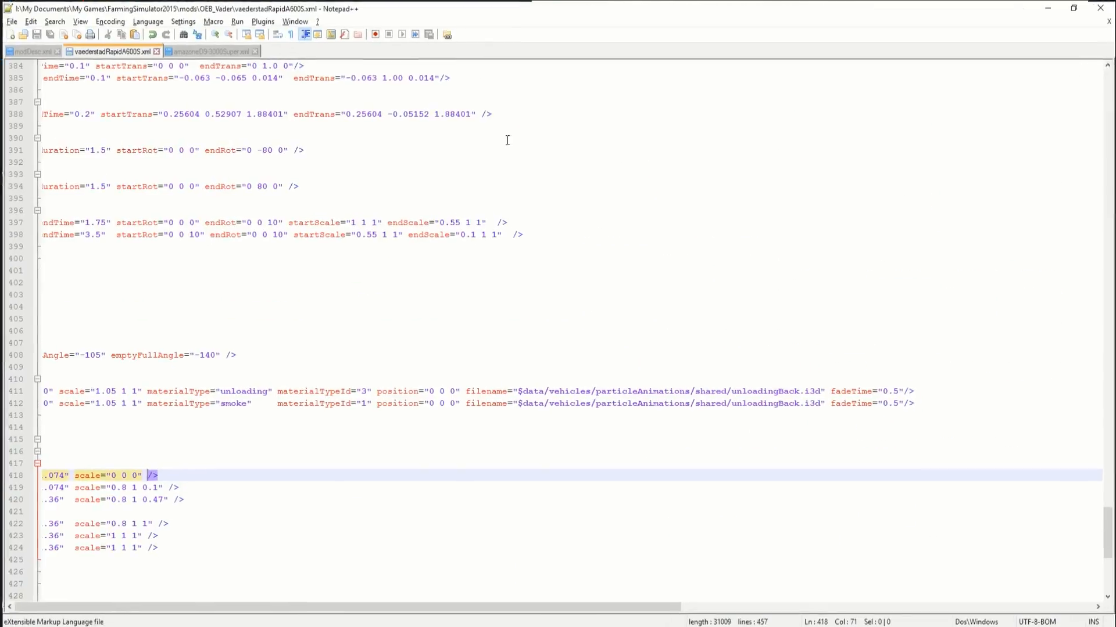
pyautogui.moveTo(580, 604); pyautogui.dragTo(254, 590)
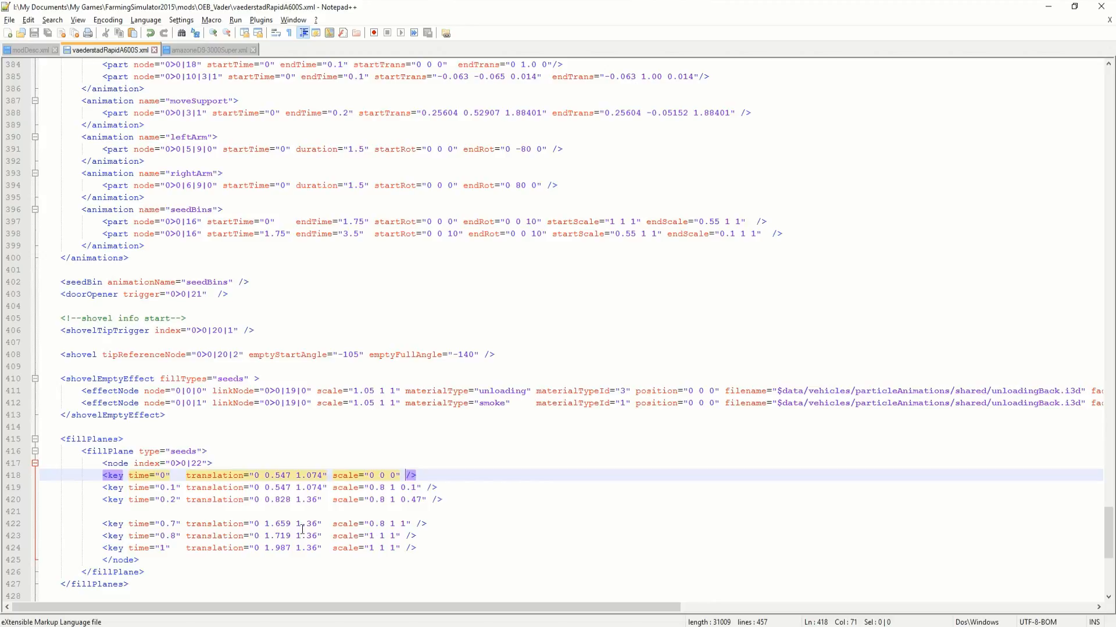
pyautogui.click(176, 524)
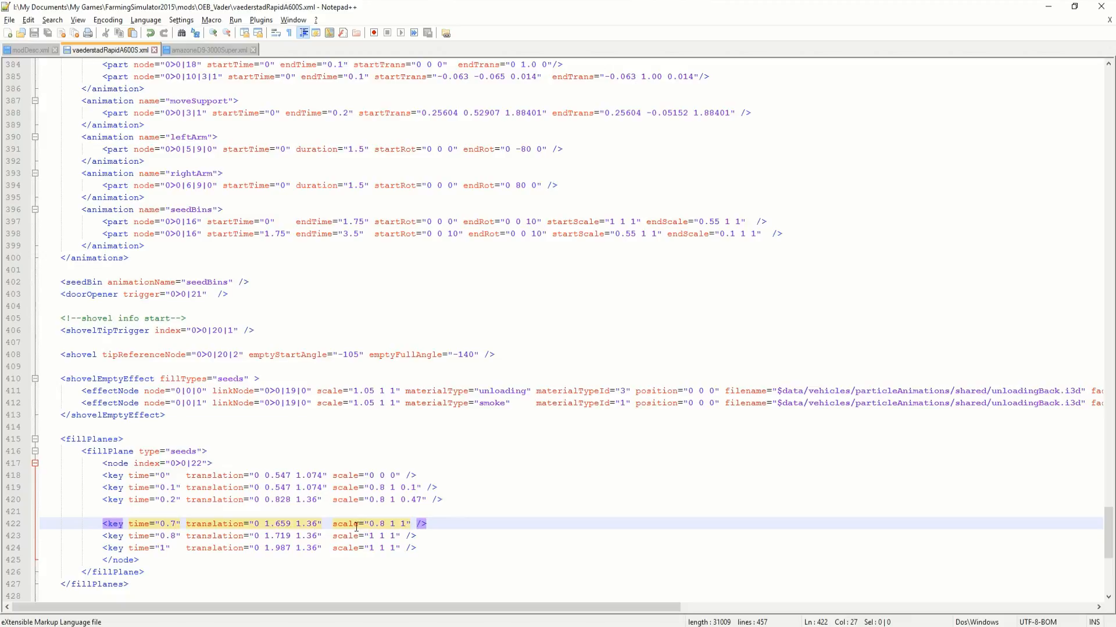
pyautogui.click(375, 537)
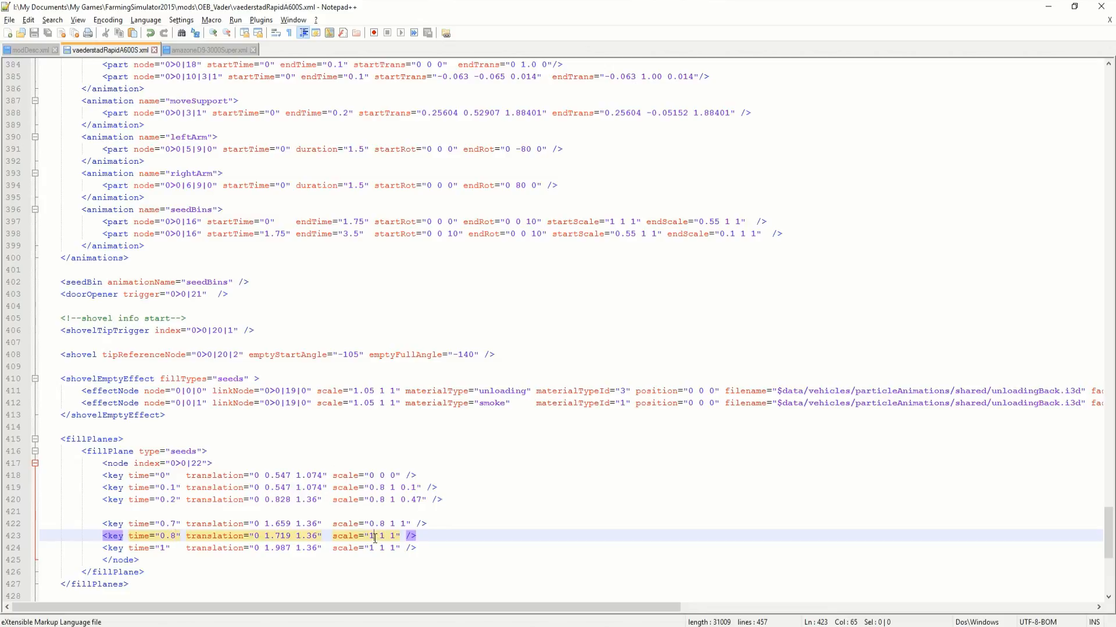
pyautogui.moveTo(375, 536); pyautogui.dragTo(370, 536)
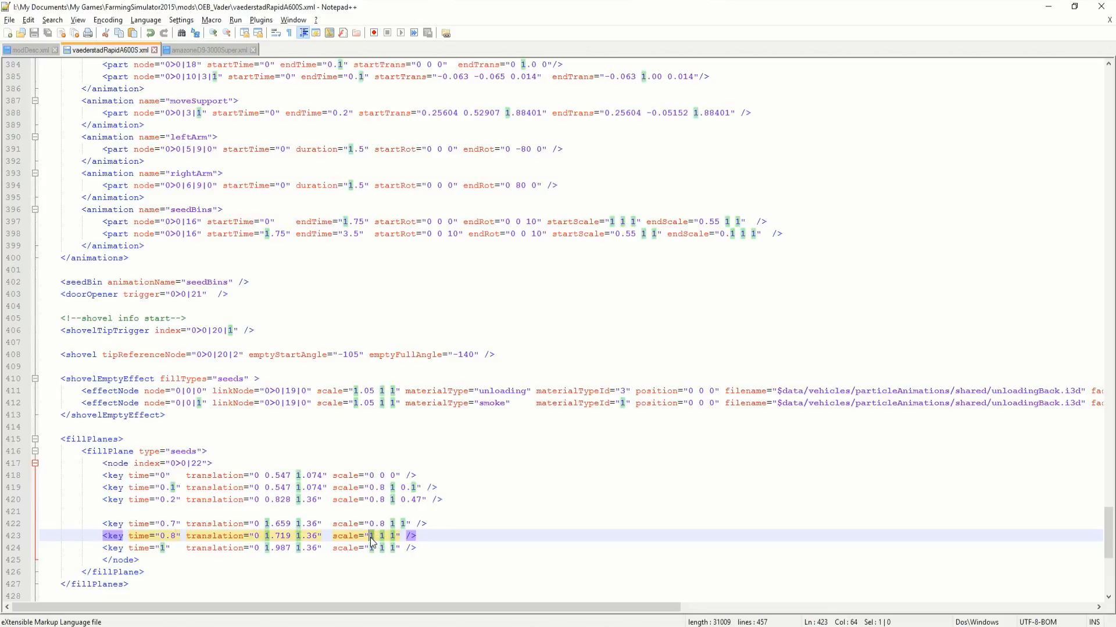
pyautogui.write('0.9')
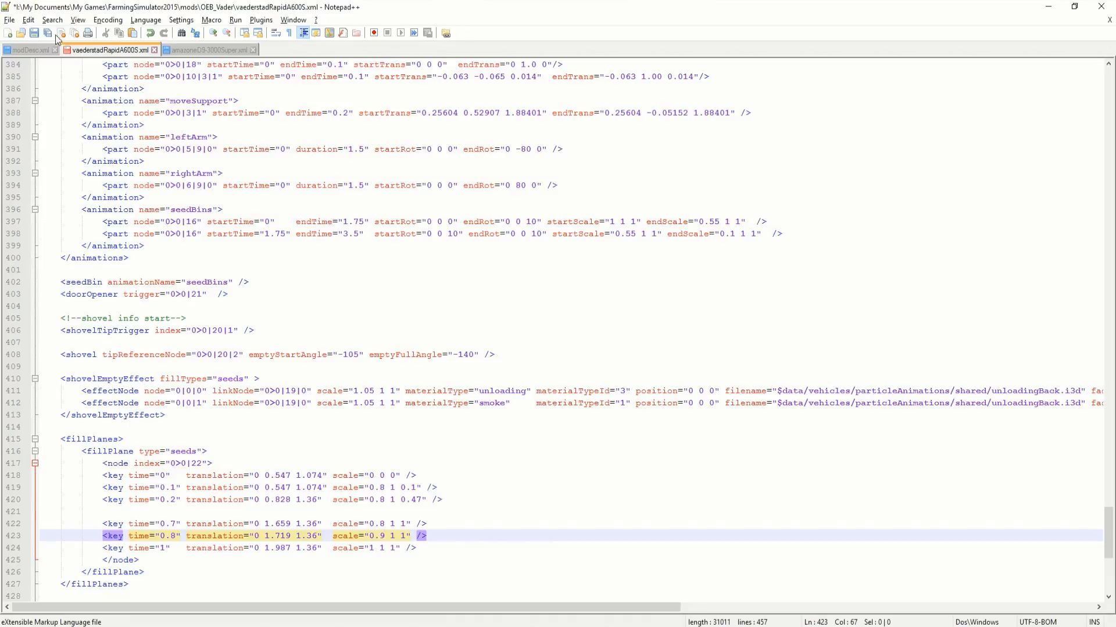
pyautogui.click(39, 33)
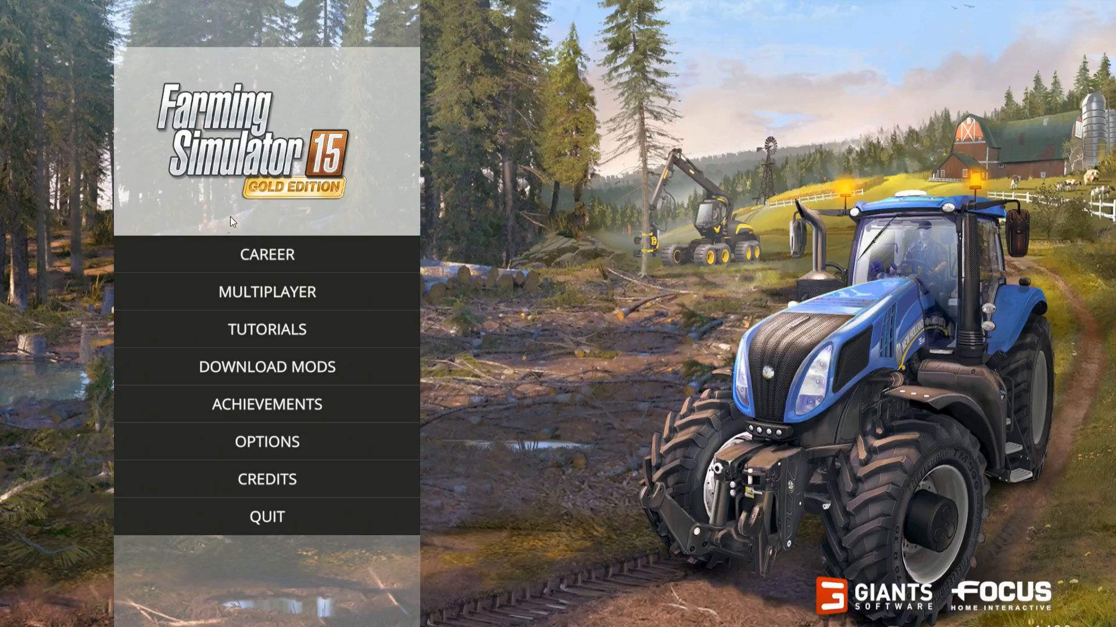
# Load the Westbridge Hills career in Farming Simulator 15, switch to the seeder tractor and refill the seeder at the pallets
pyautogui.click(250, 254)
pyautogui.doubleClick(437, 283)
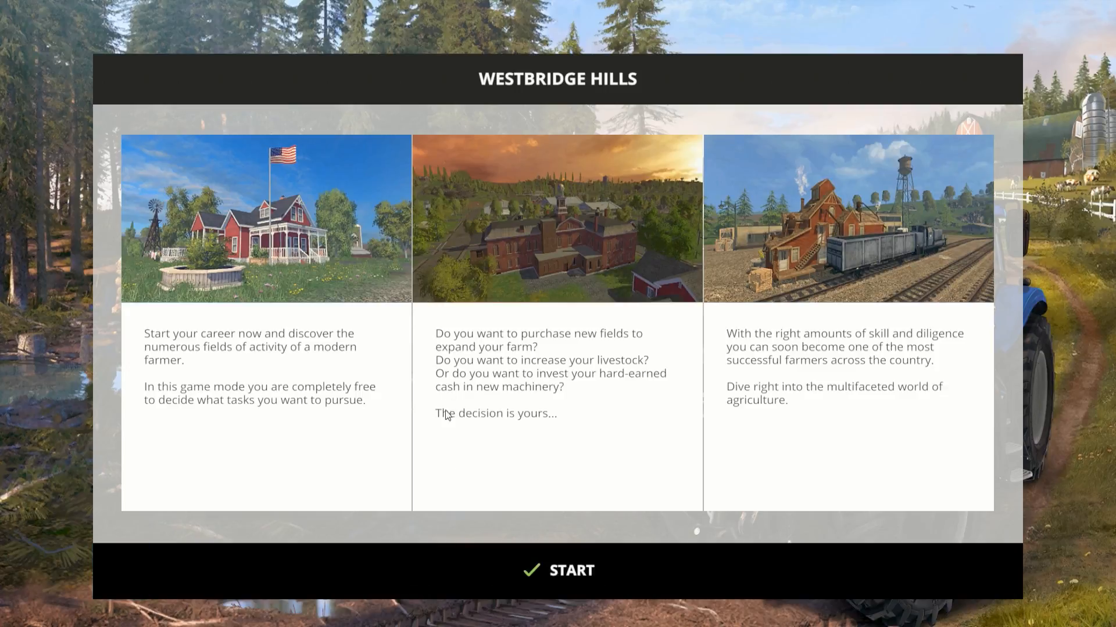
pyautogui.click(518, 581)
pyautogui.press('Tab')
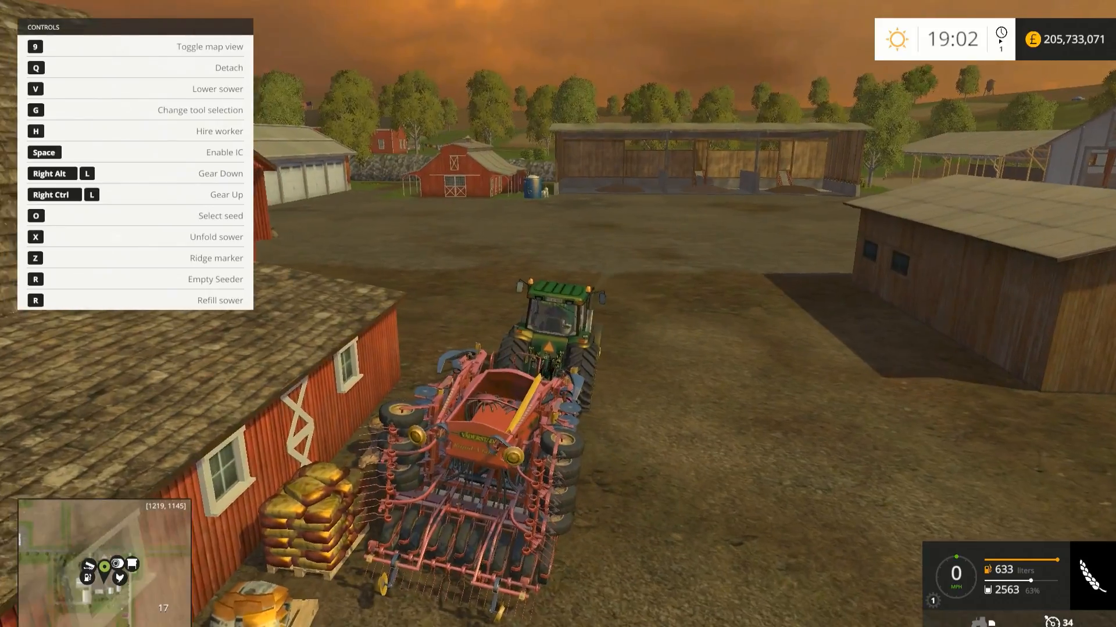
pyautogui.scroll(3, 558, 314)
pyautogui.press('r')
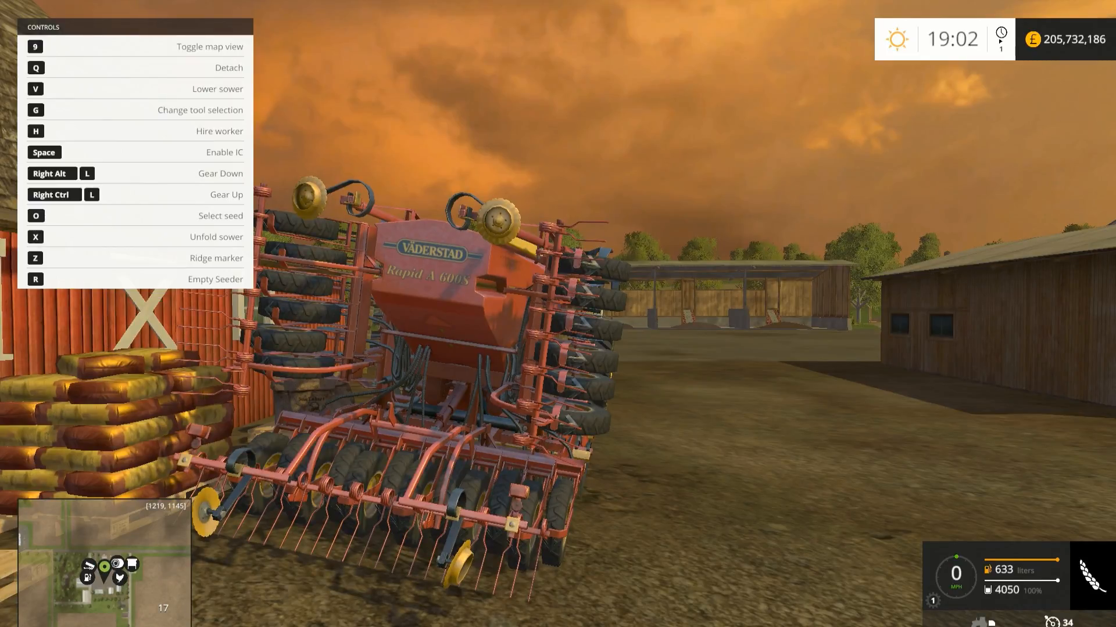
pyautogui.press('c')
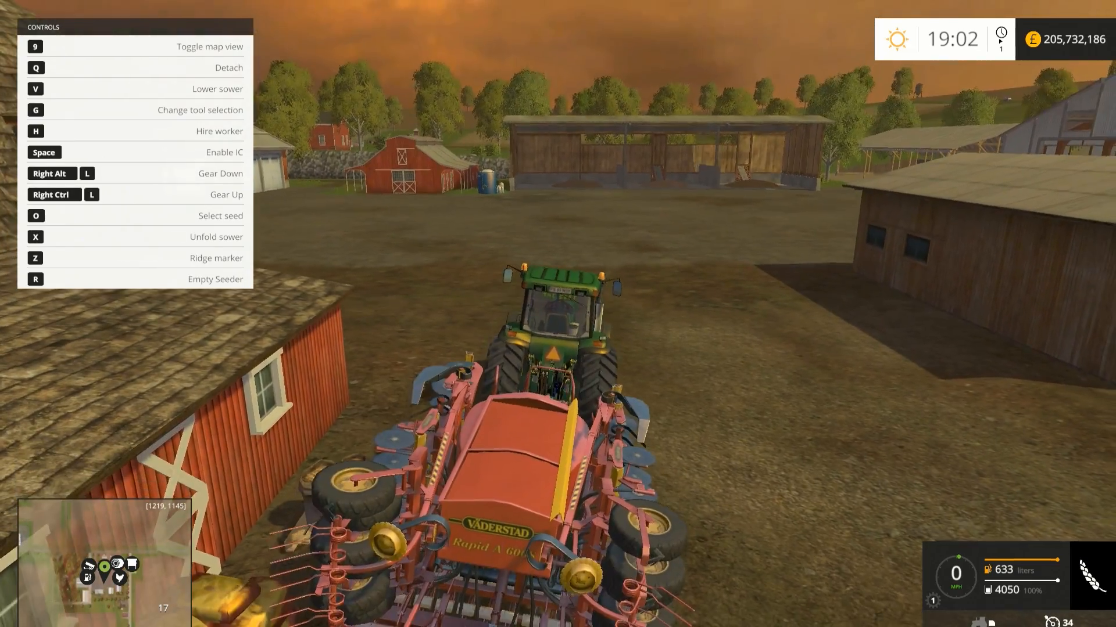
# Leave the tractor, get up onto the seeder's platform and close the seed tank's lid
pyautogui.press('w')
pyautogui.press('e')
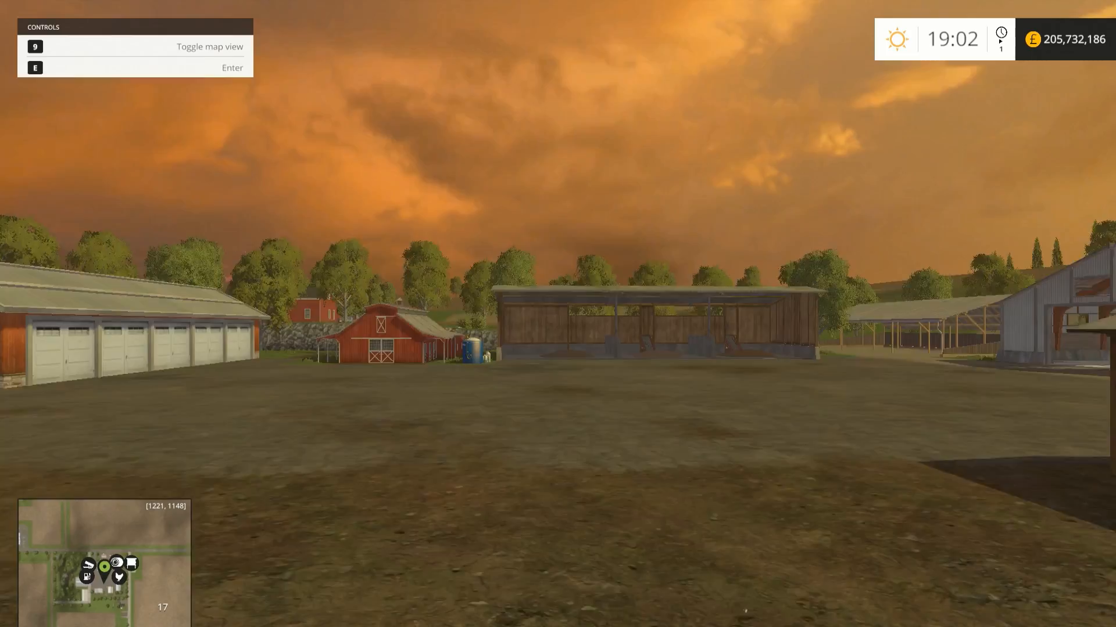
pyautogui.press('w')
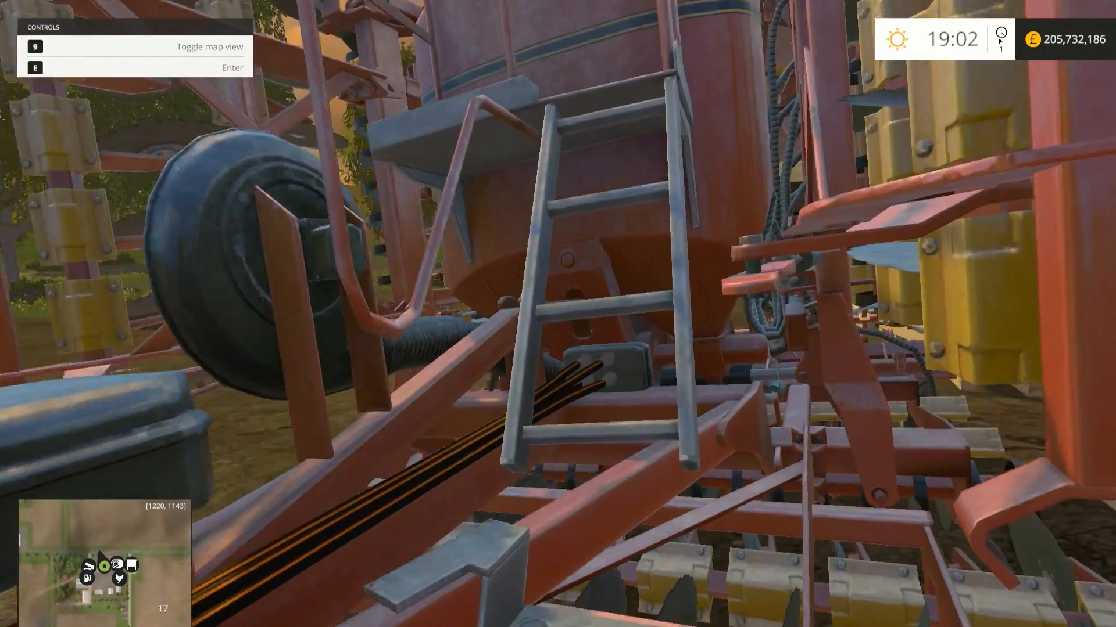
pyautogui.press('space')
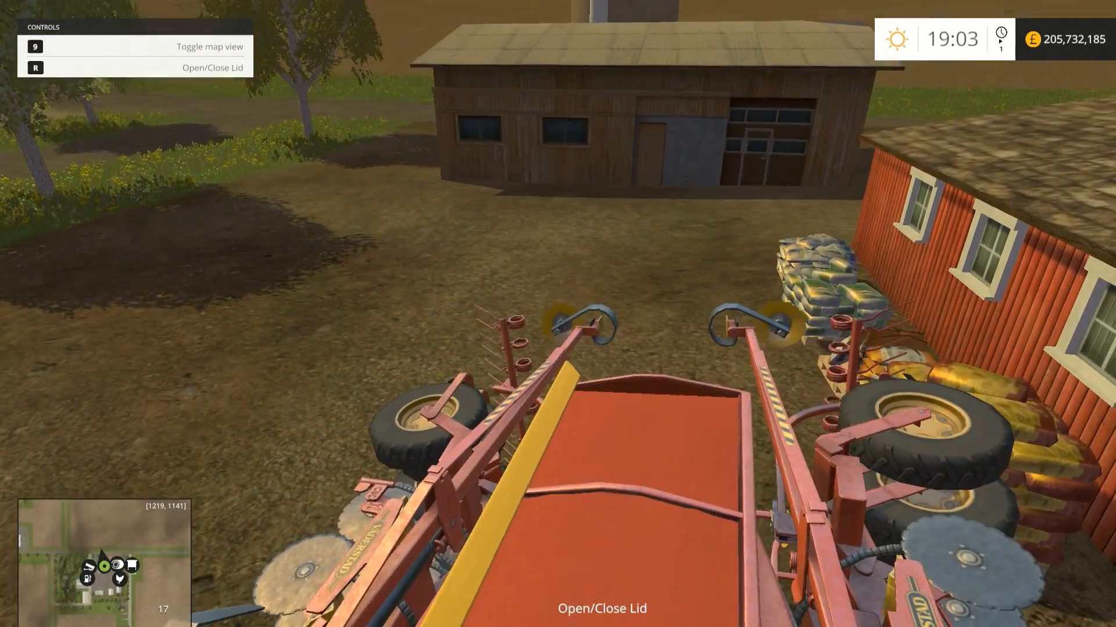
pyautogui.press('s')
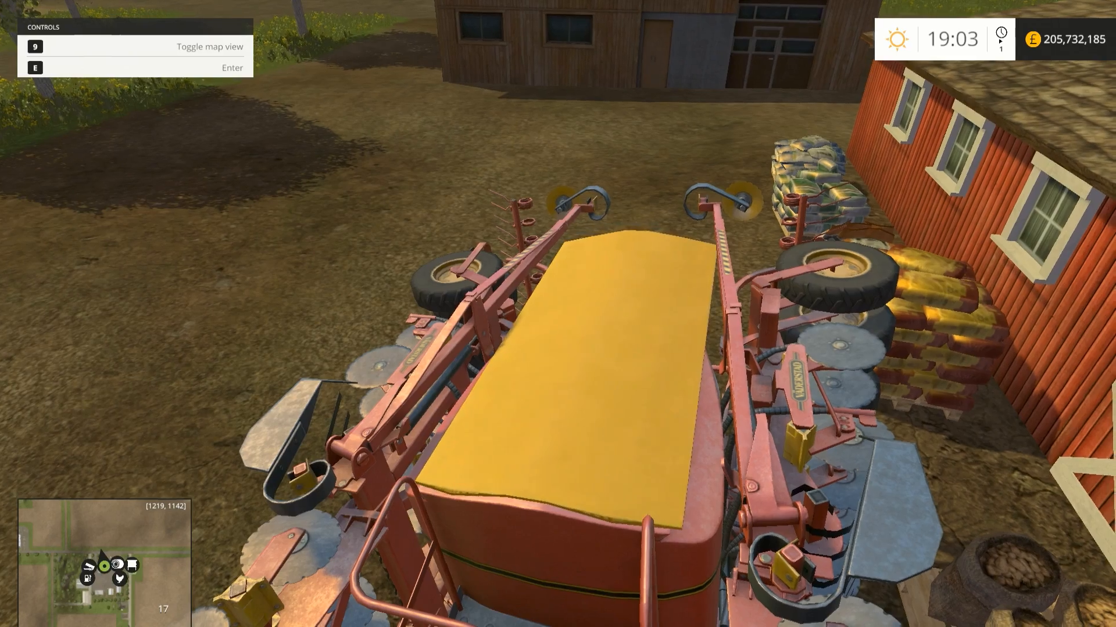
# Return to the tractor, empty the seeder and pull it forward in a turn across the yard
pyautogui.press('w')
pyautogui.press('e')
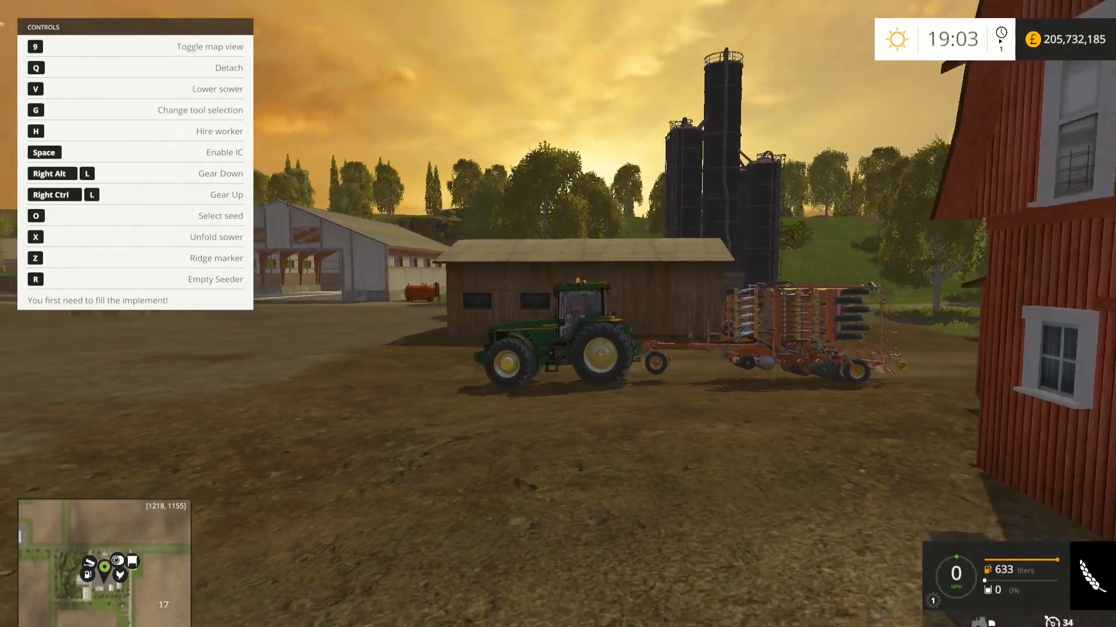
pyautogui.press('w')
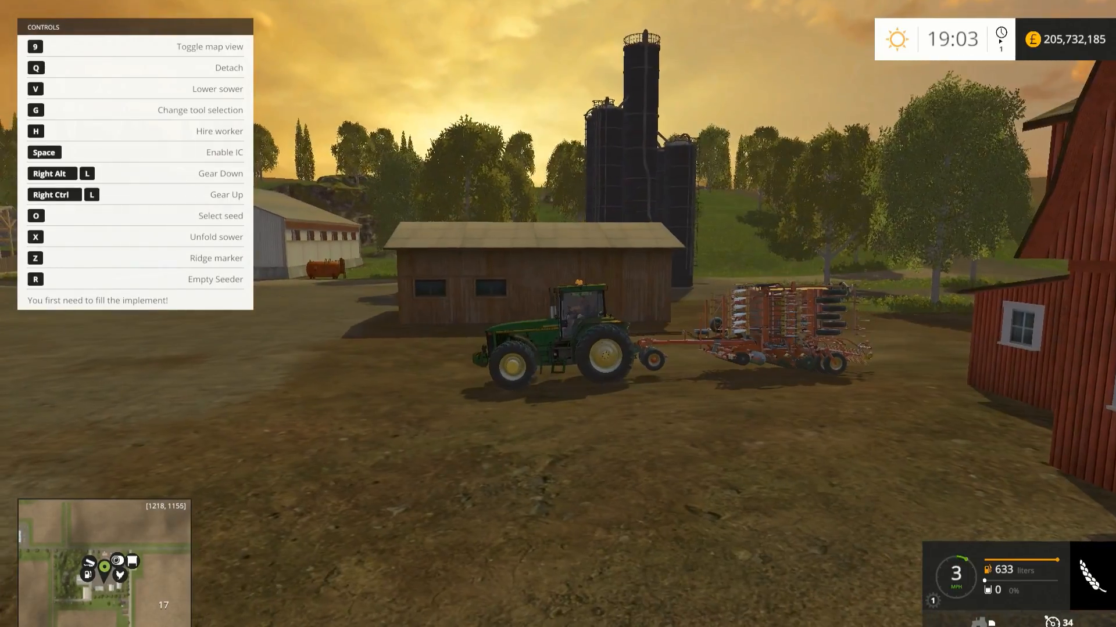
pyautogui.press('d')
pyautogui.press('w')
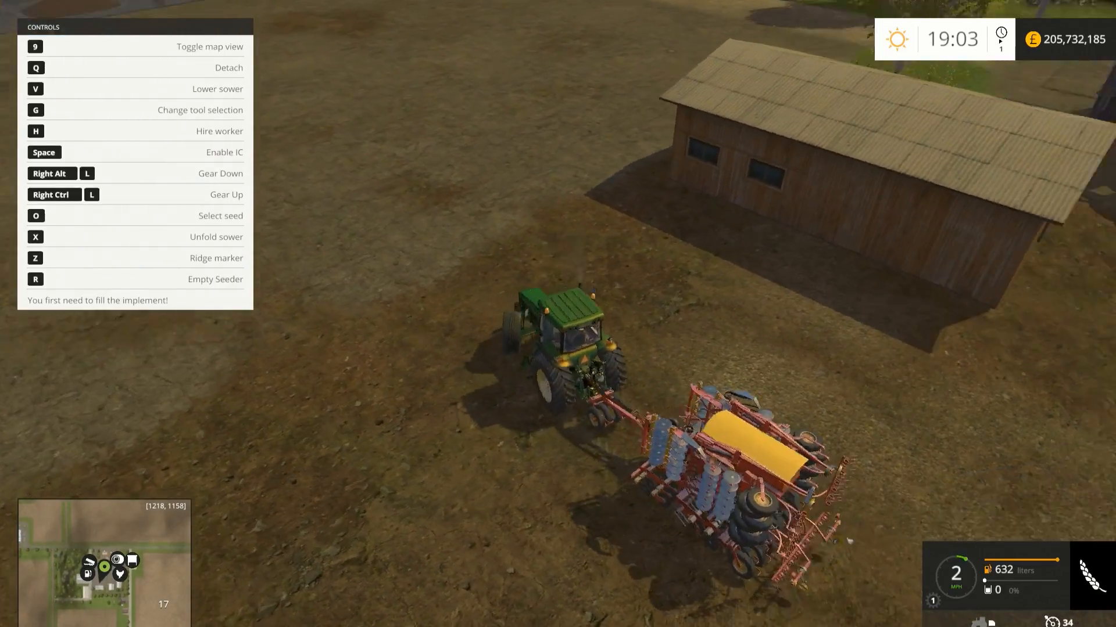
pyautogui.press('w')
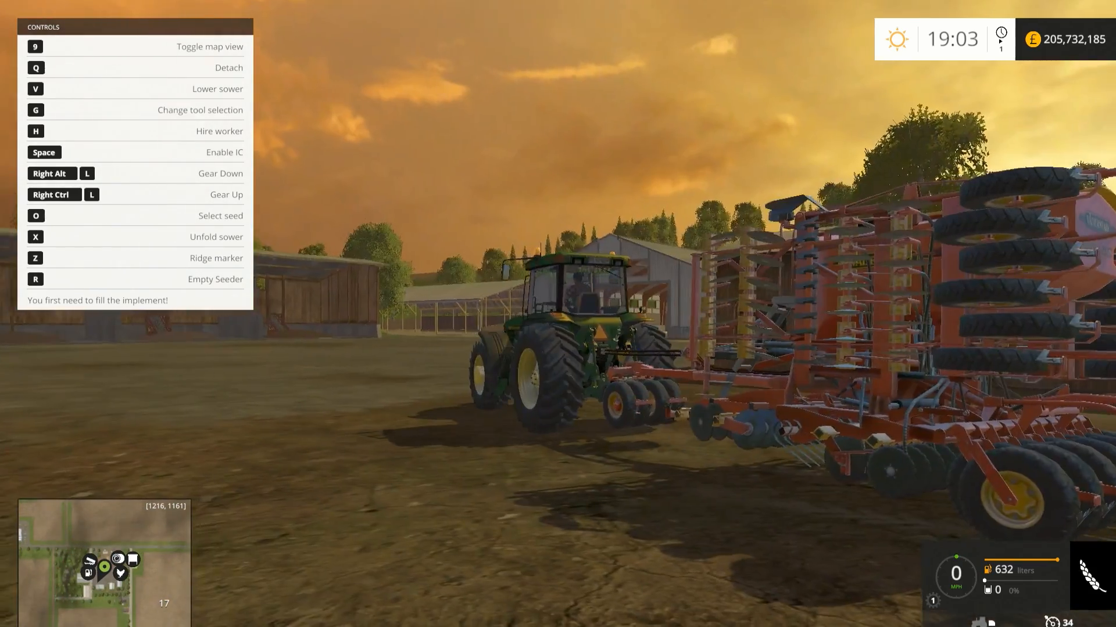
# Leave the tractor, climb onto the seeder's platform again and open the seed tank's lid
pyautogui.press('e')
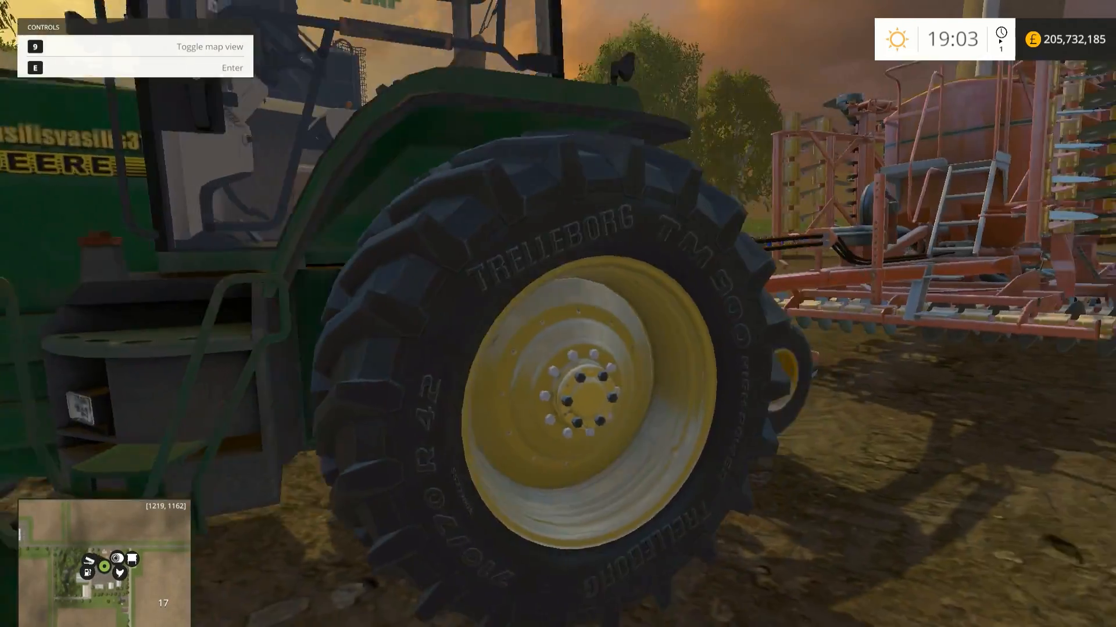
pyautogui.press('w')
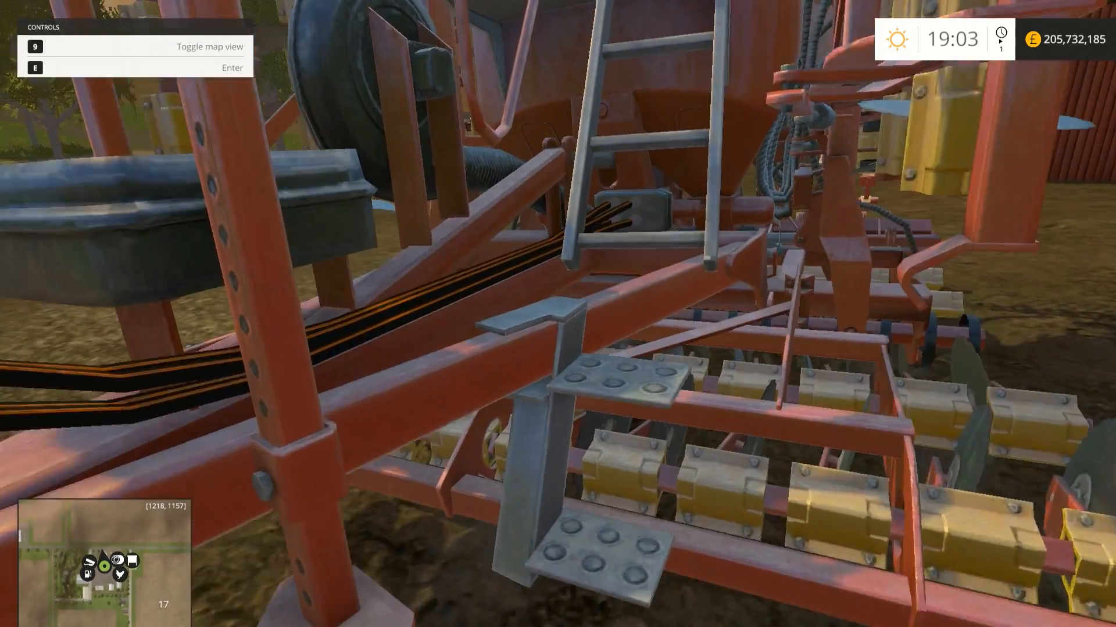
pyautogui.press('w')
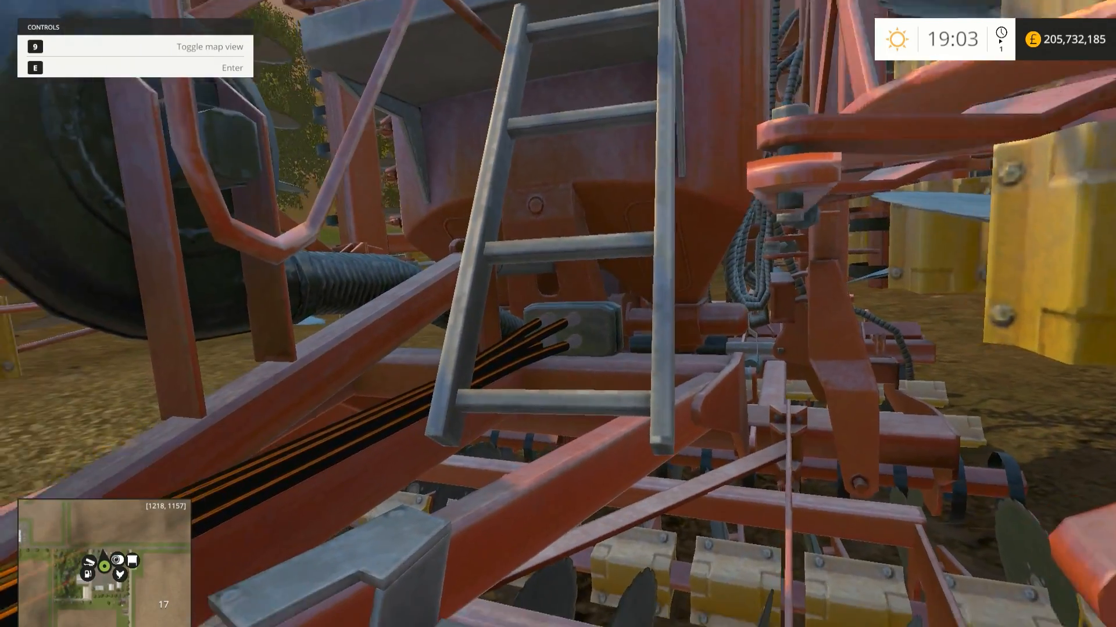
pyautogui.press('w')
pyautogui.press('space')
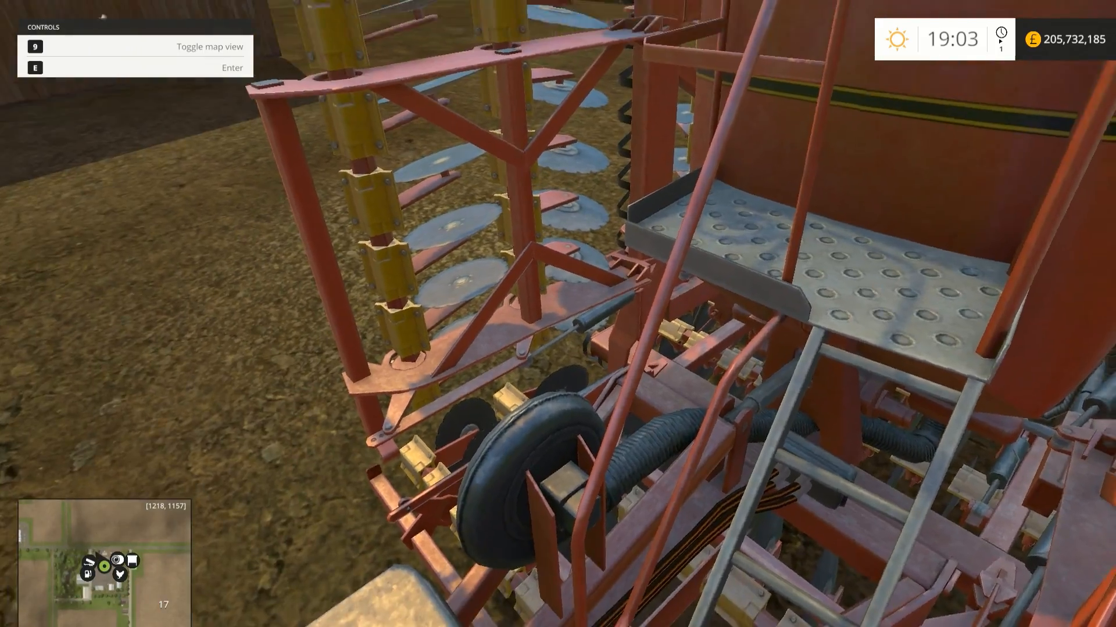
pyautogui.press('s')
pyautogui.press('w')
pyautogui.press('space')
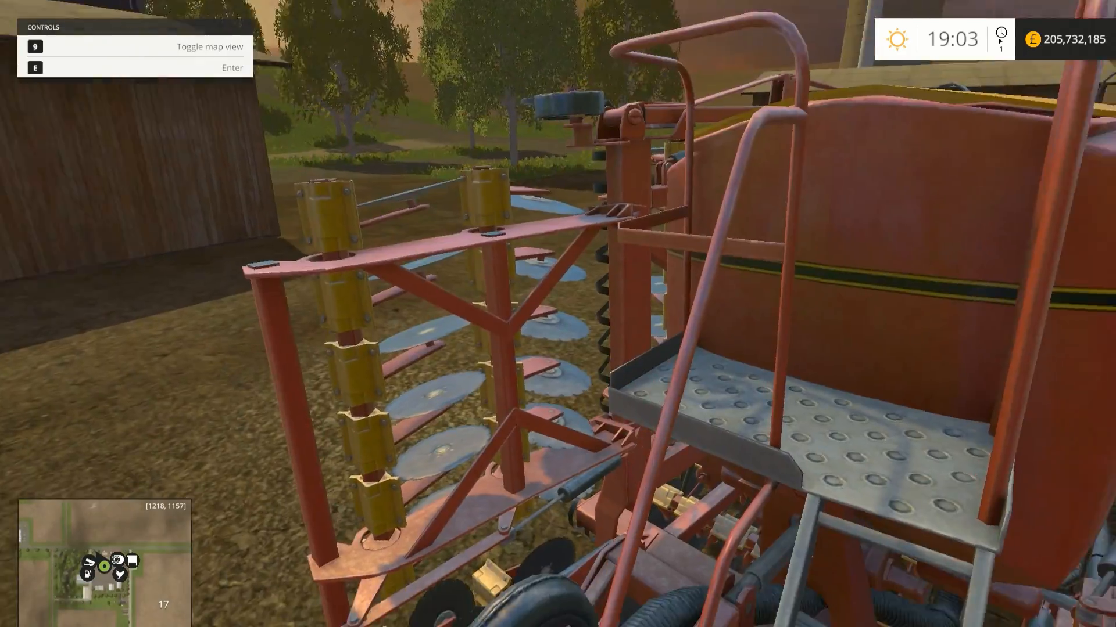
pyautogui.press('w')
pyautogui.press('space')
pyautogui.press('s')
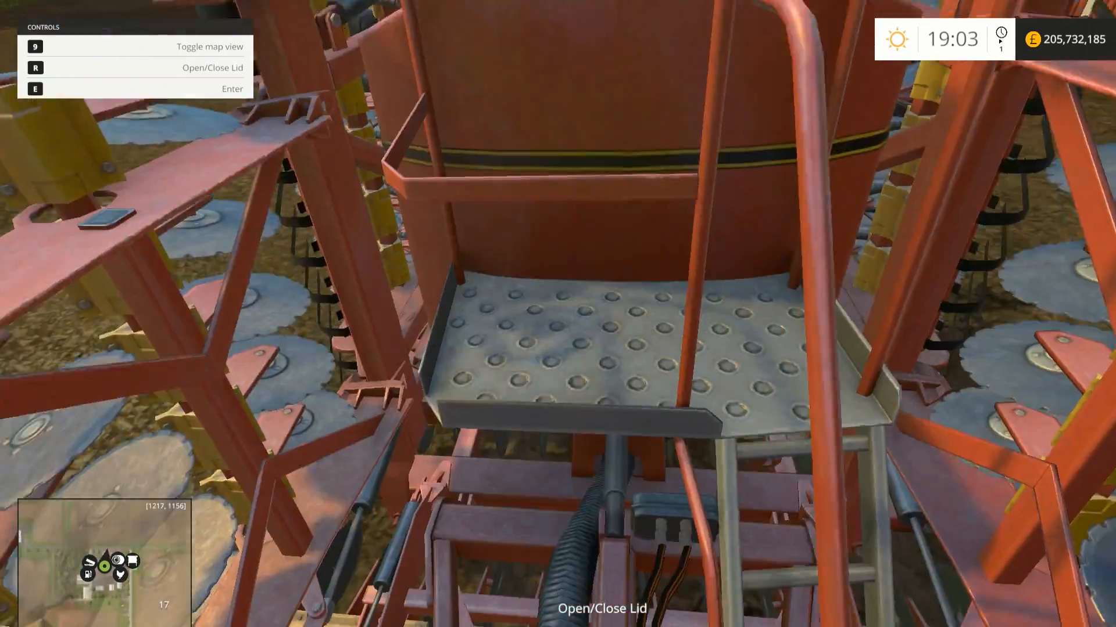
pyautogui.press('r')
pyautogui.press('w')
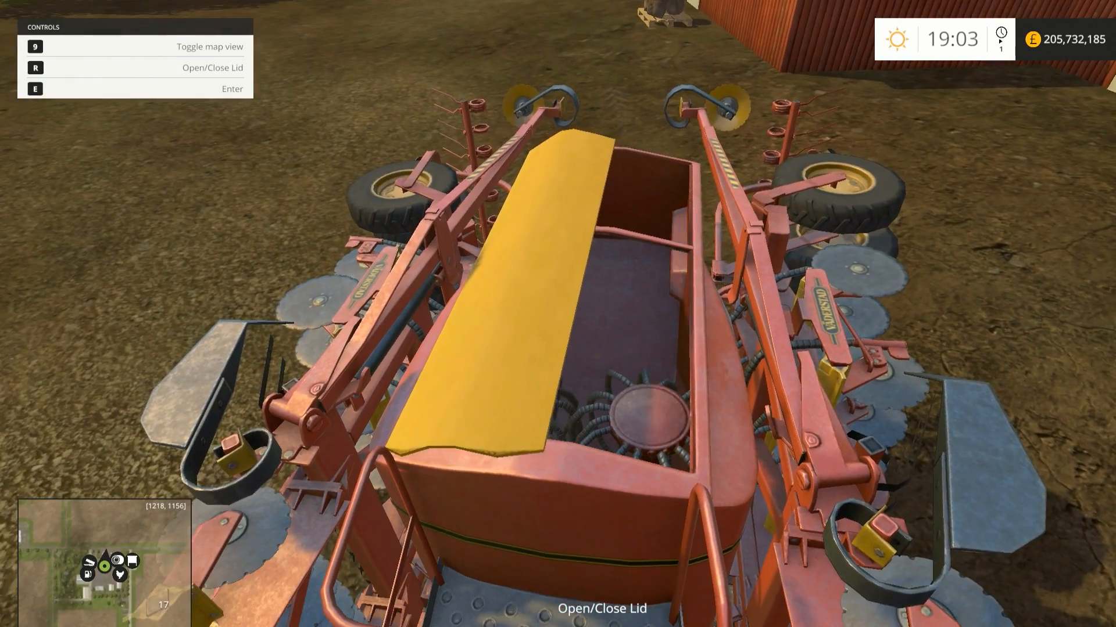
# Inspect the inside of the seed tank and the seeder from the side, and check the console log
pyautogui.press('s')
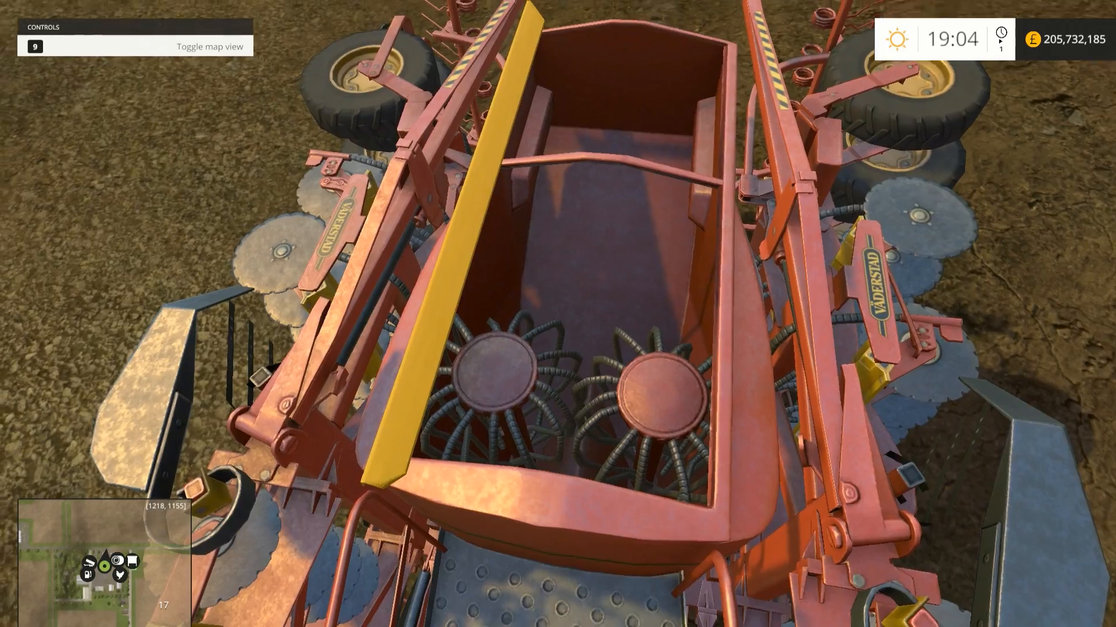
pyautogui.press('s')
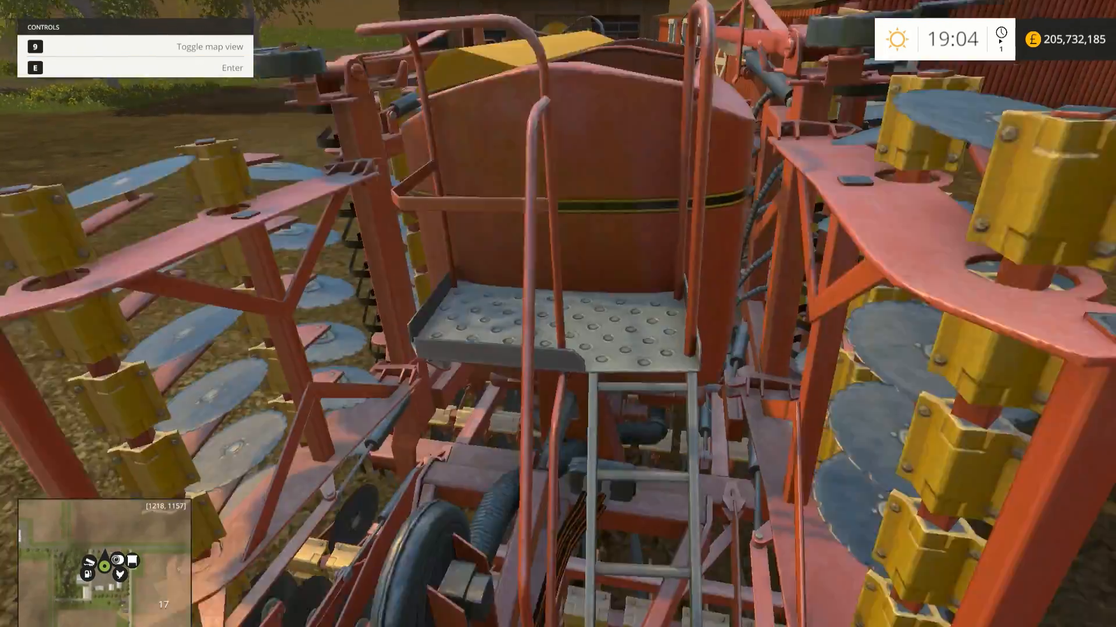
pyautogui.press('s')
pyautogui.press('d')
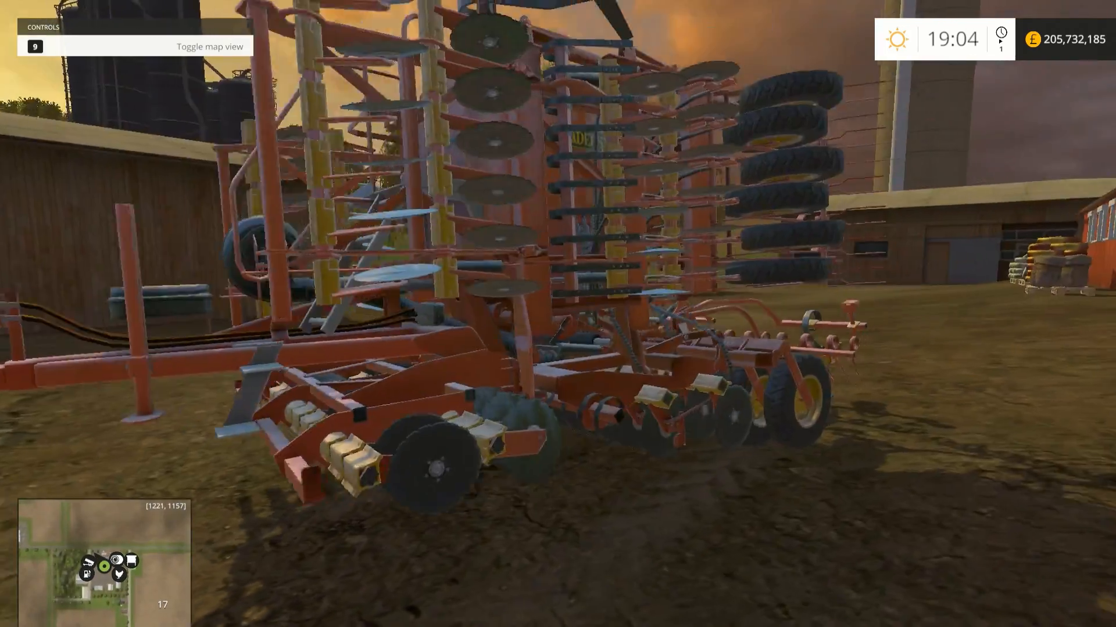
pyautogui.press('s')
pyautogui.press('s')
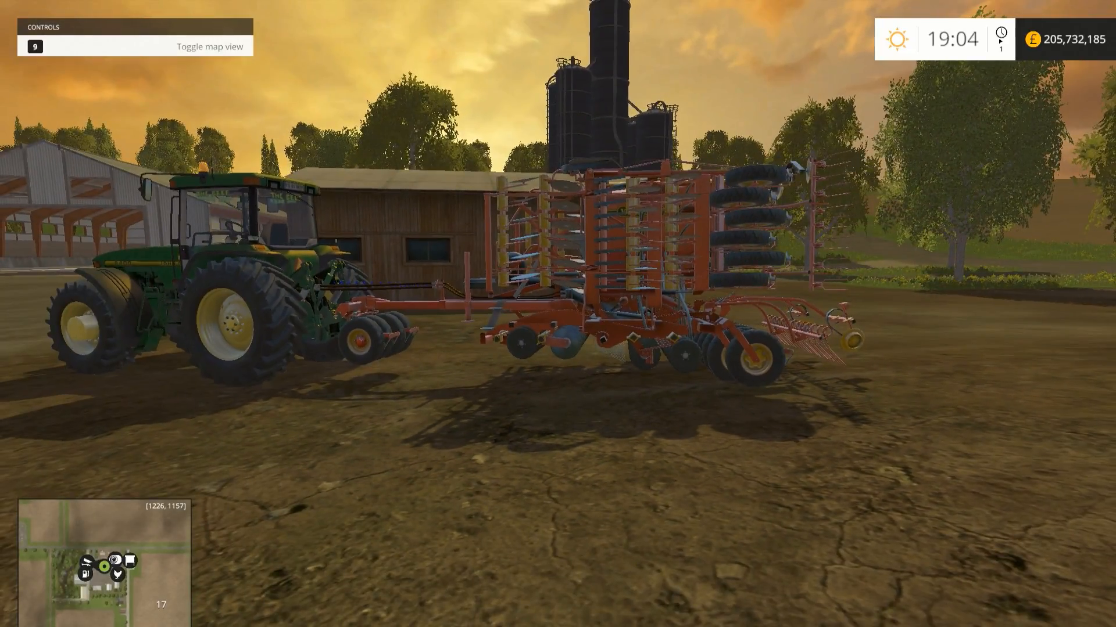
pyautogui.press('`')
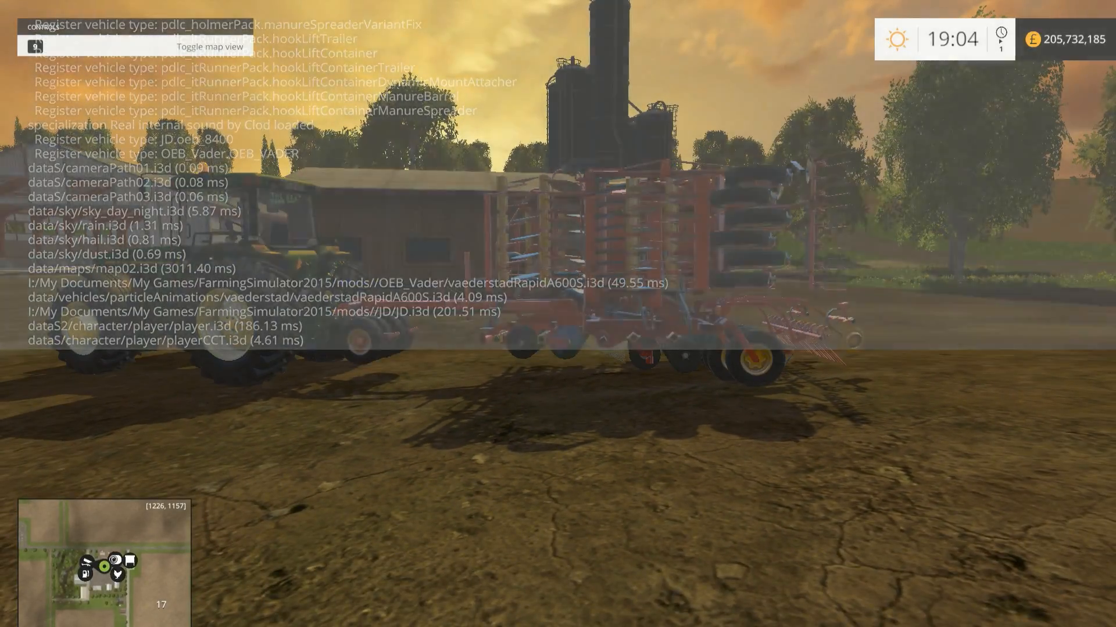
pyautogui.press('`')
# Get back into the tractor, unfold the seeder and test its ridge markers
pyautogui.press('w')
pyautogui.press('e')
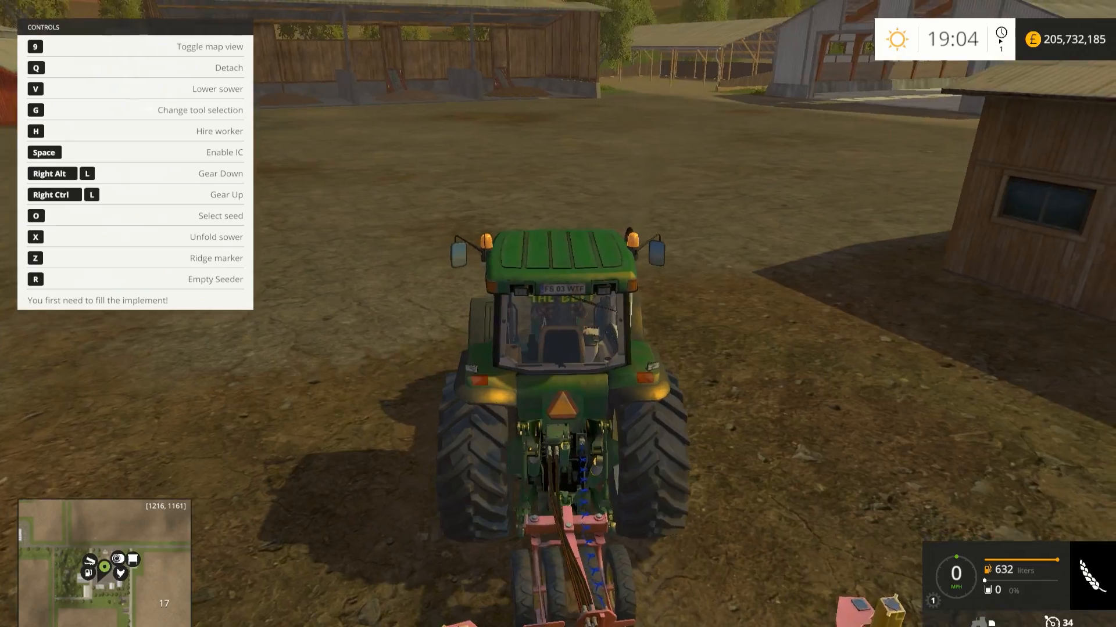
pyautogui.scroll(-5, 558, 313)
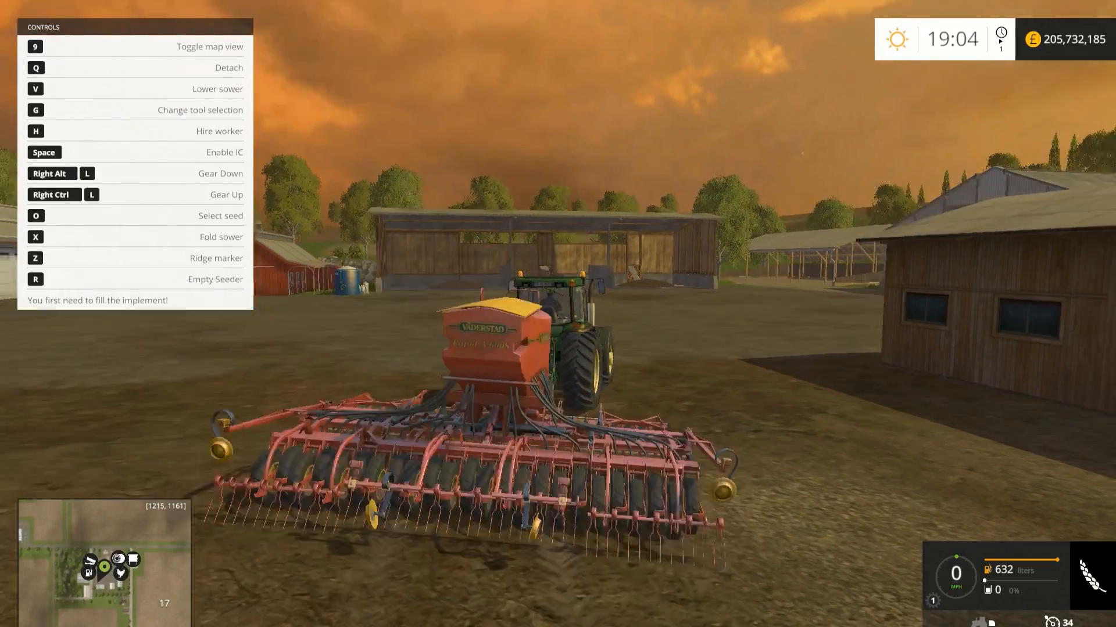
pyautogui.press('z')
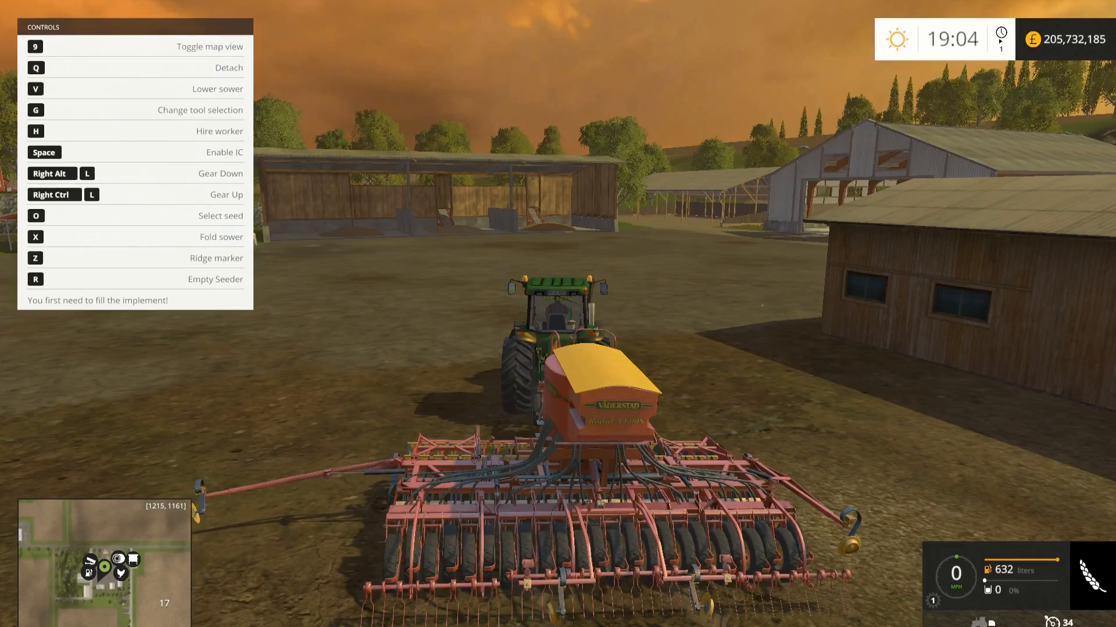
pyautogui.press('z')
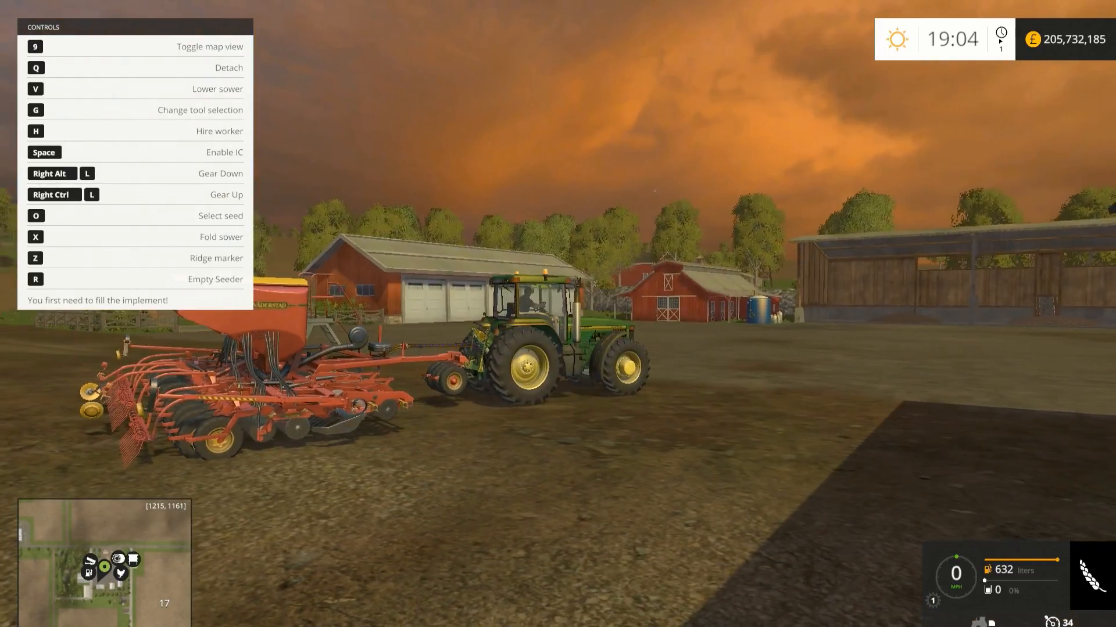
# Hide the controls help and test lowering and raising the seeder while viewing the tractor's rear linkage
pyautogui.press('F1')
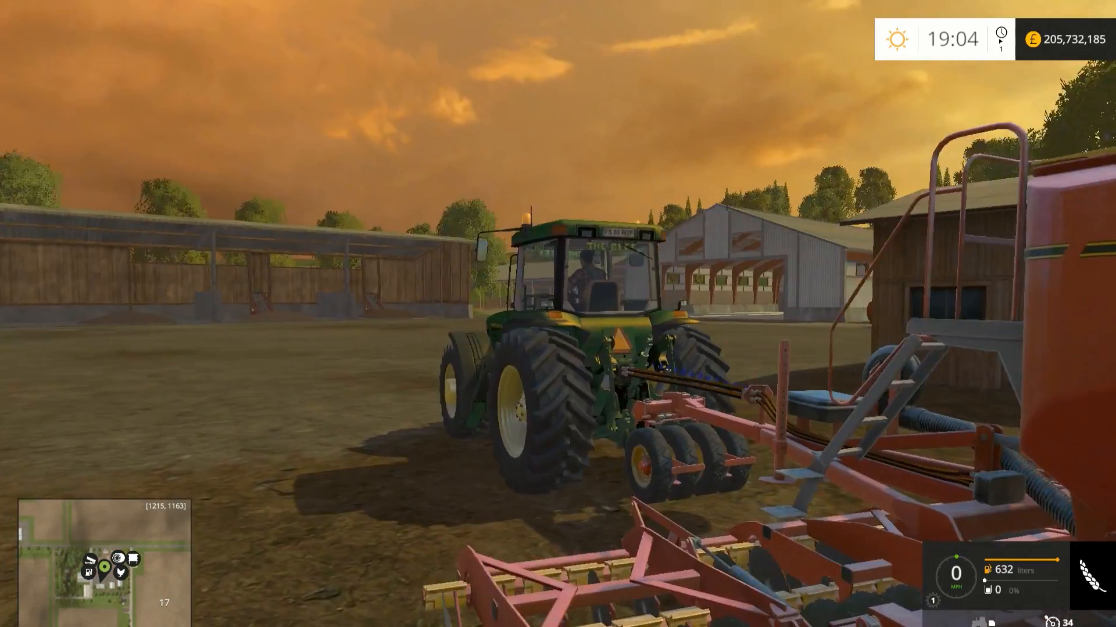
pyautogui.scroll(8, 558, 314)
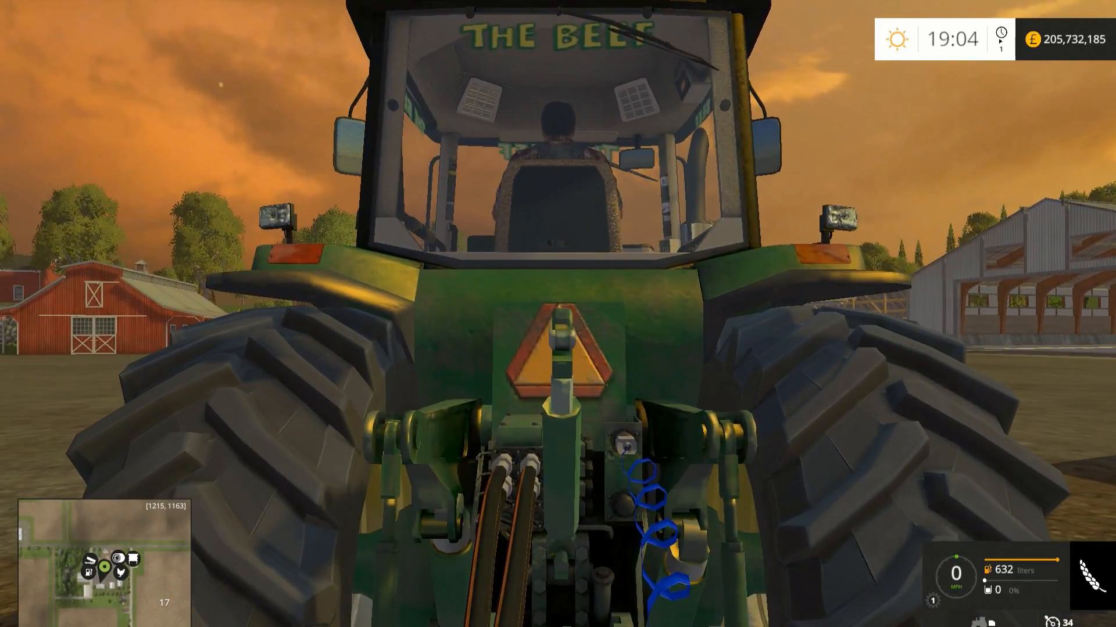
pyautogui.press('v')
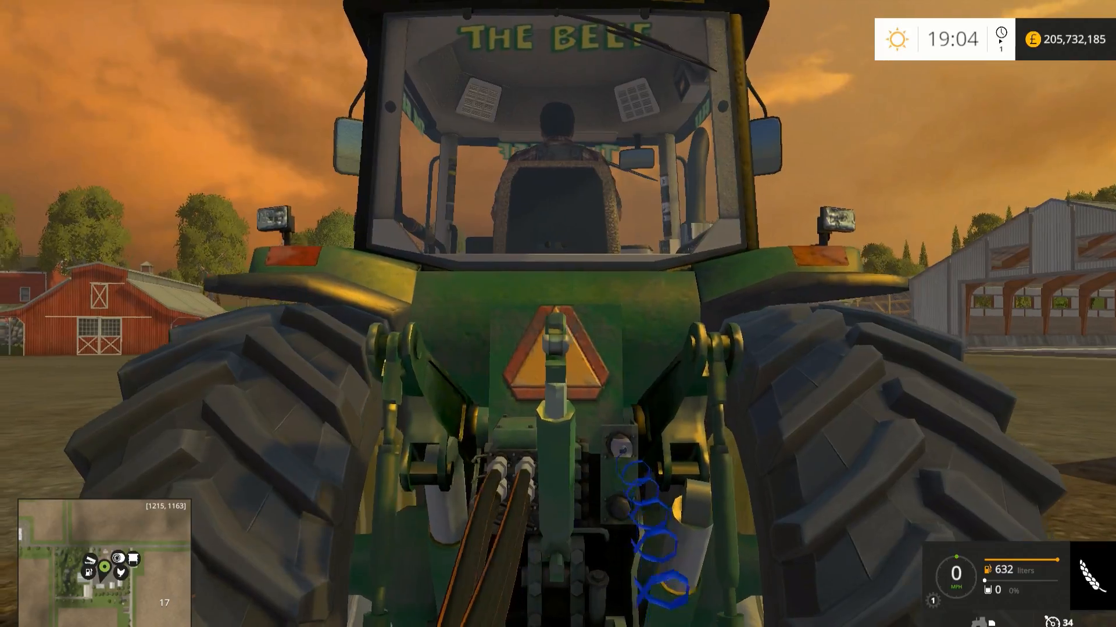
pyautogui.scroll(-6, 558, 314)
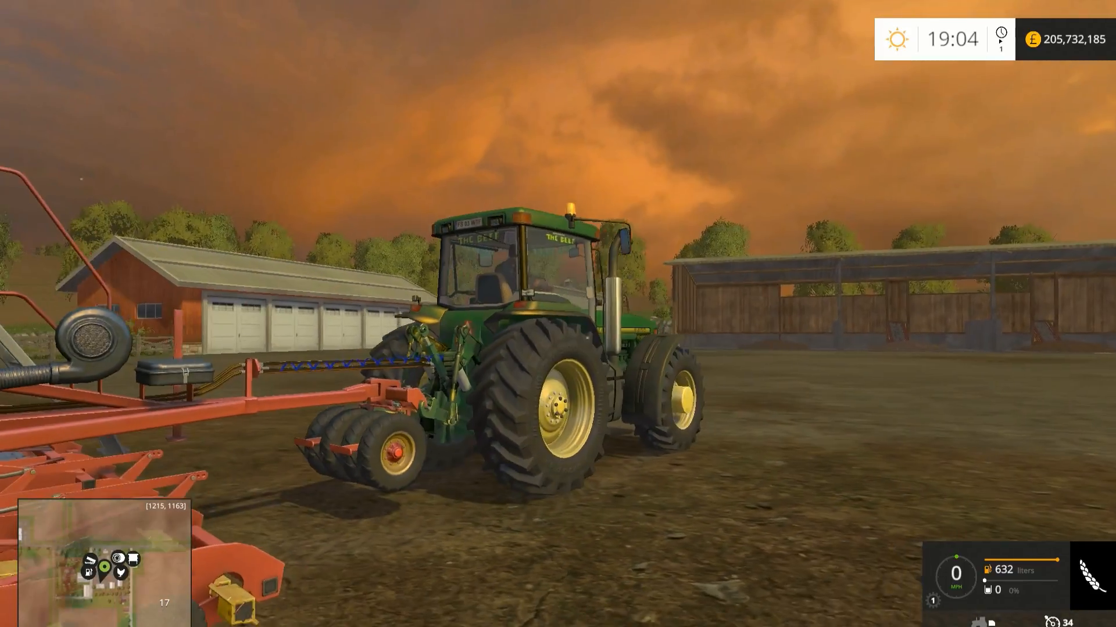
pyautogui.press('v')
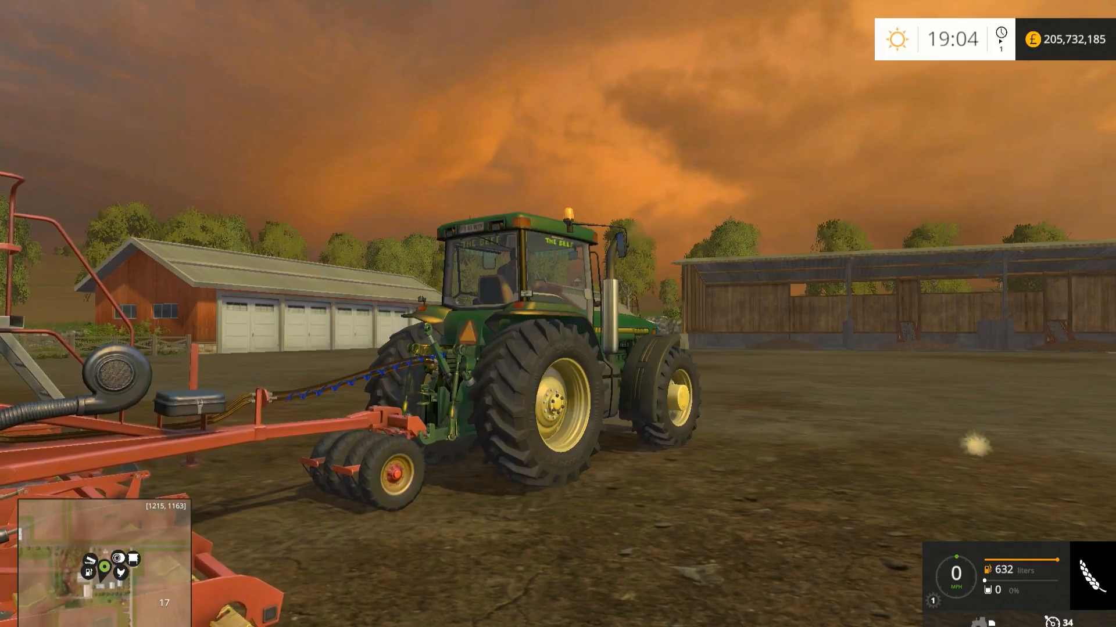
pyautogui.press('v')
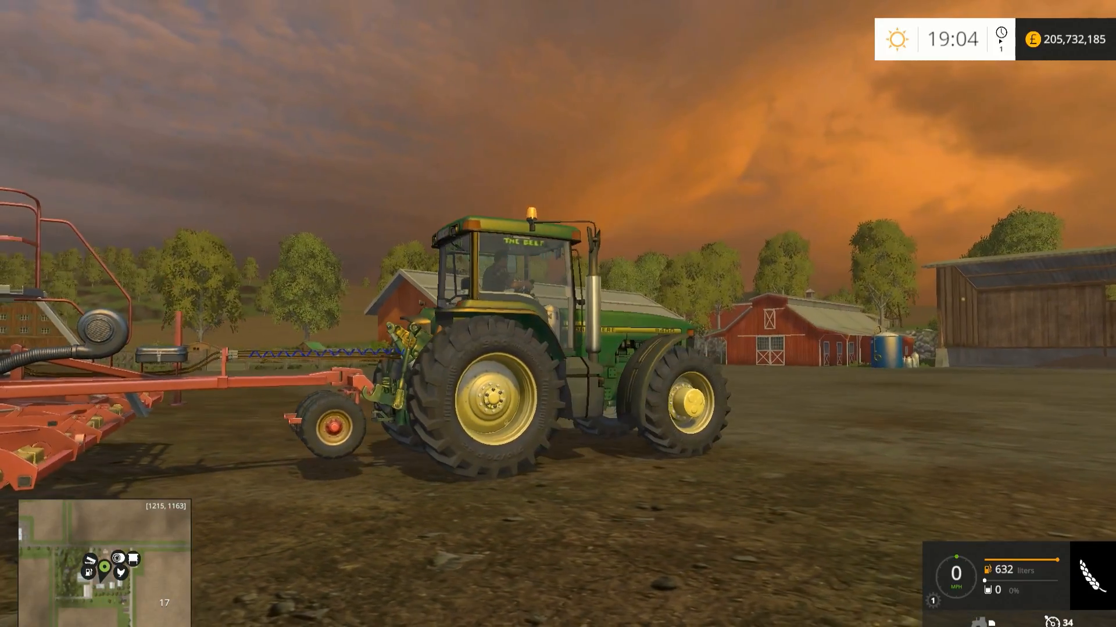
pyautogui.scroll(5, 558, 314)
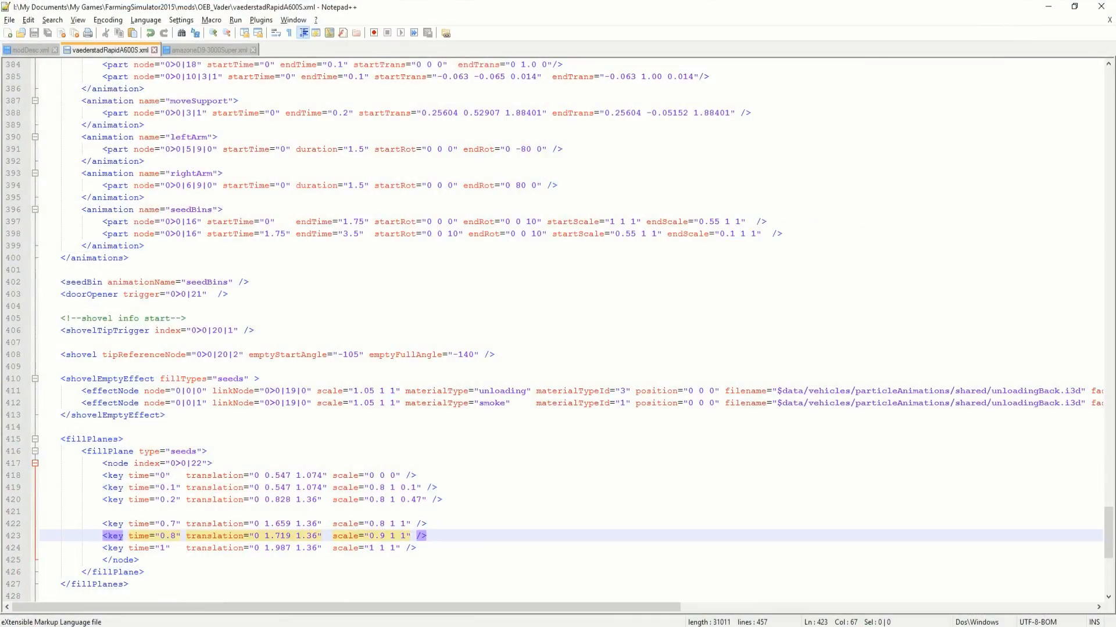
# Switch to GIANTS Editor with the seeder's i3d scene open
pyautogui.hotkey('alt', 'Tab')
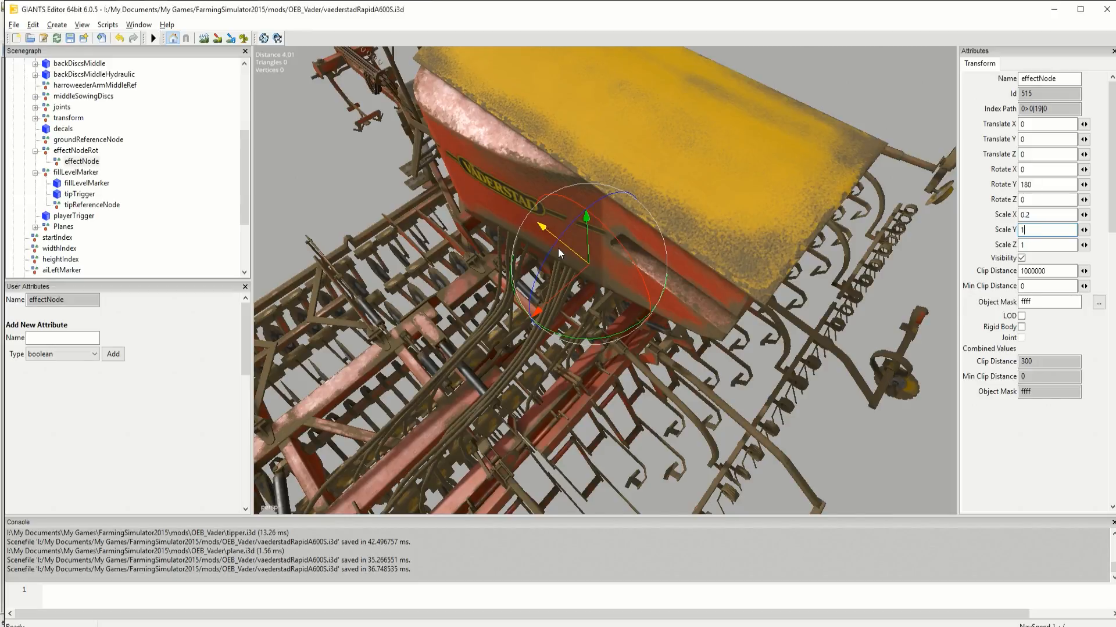
pyautogui.click(33, 24)
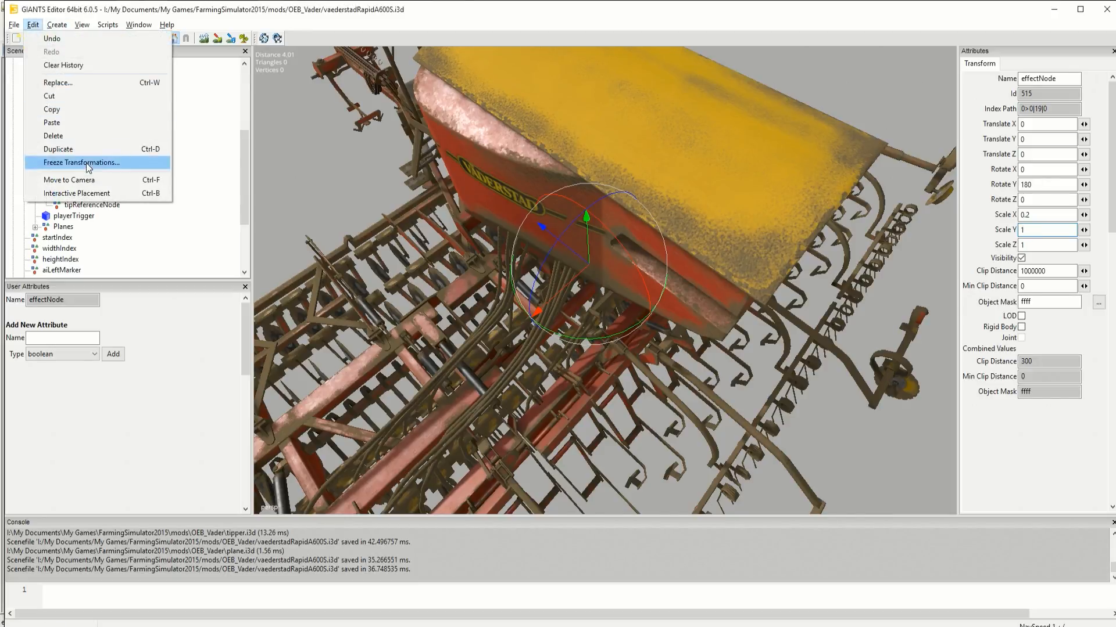
pyautogui.click(509, 17)
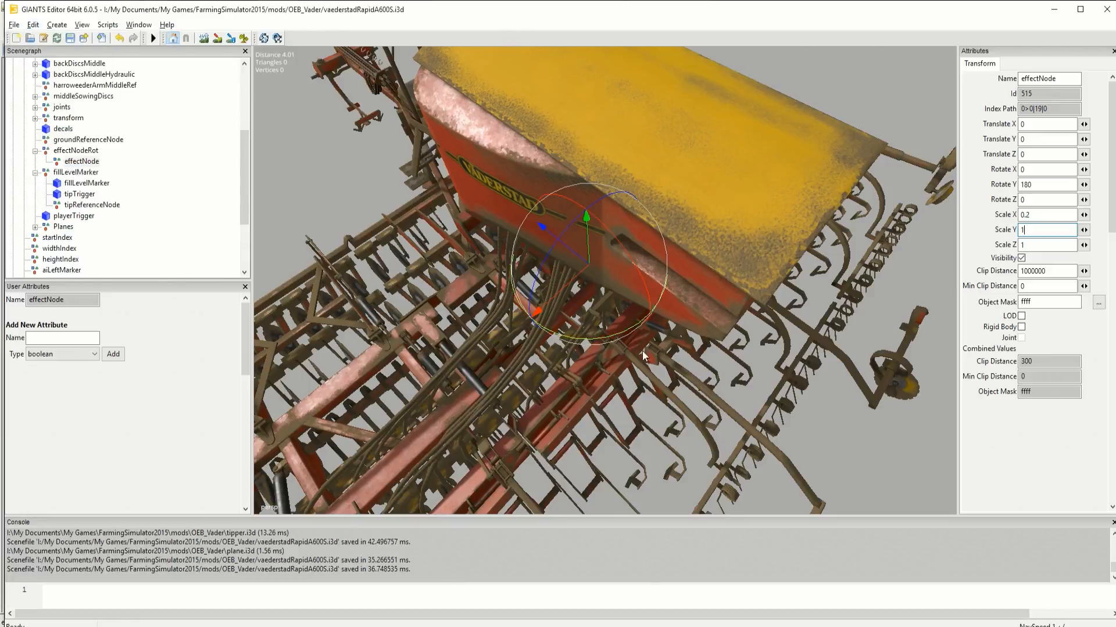